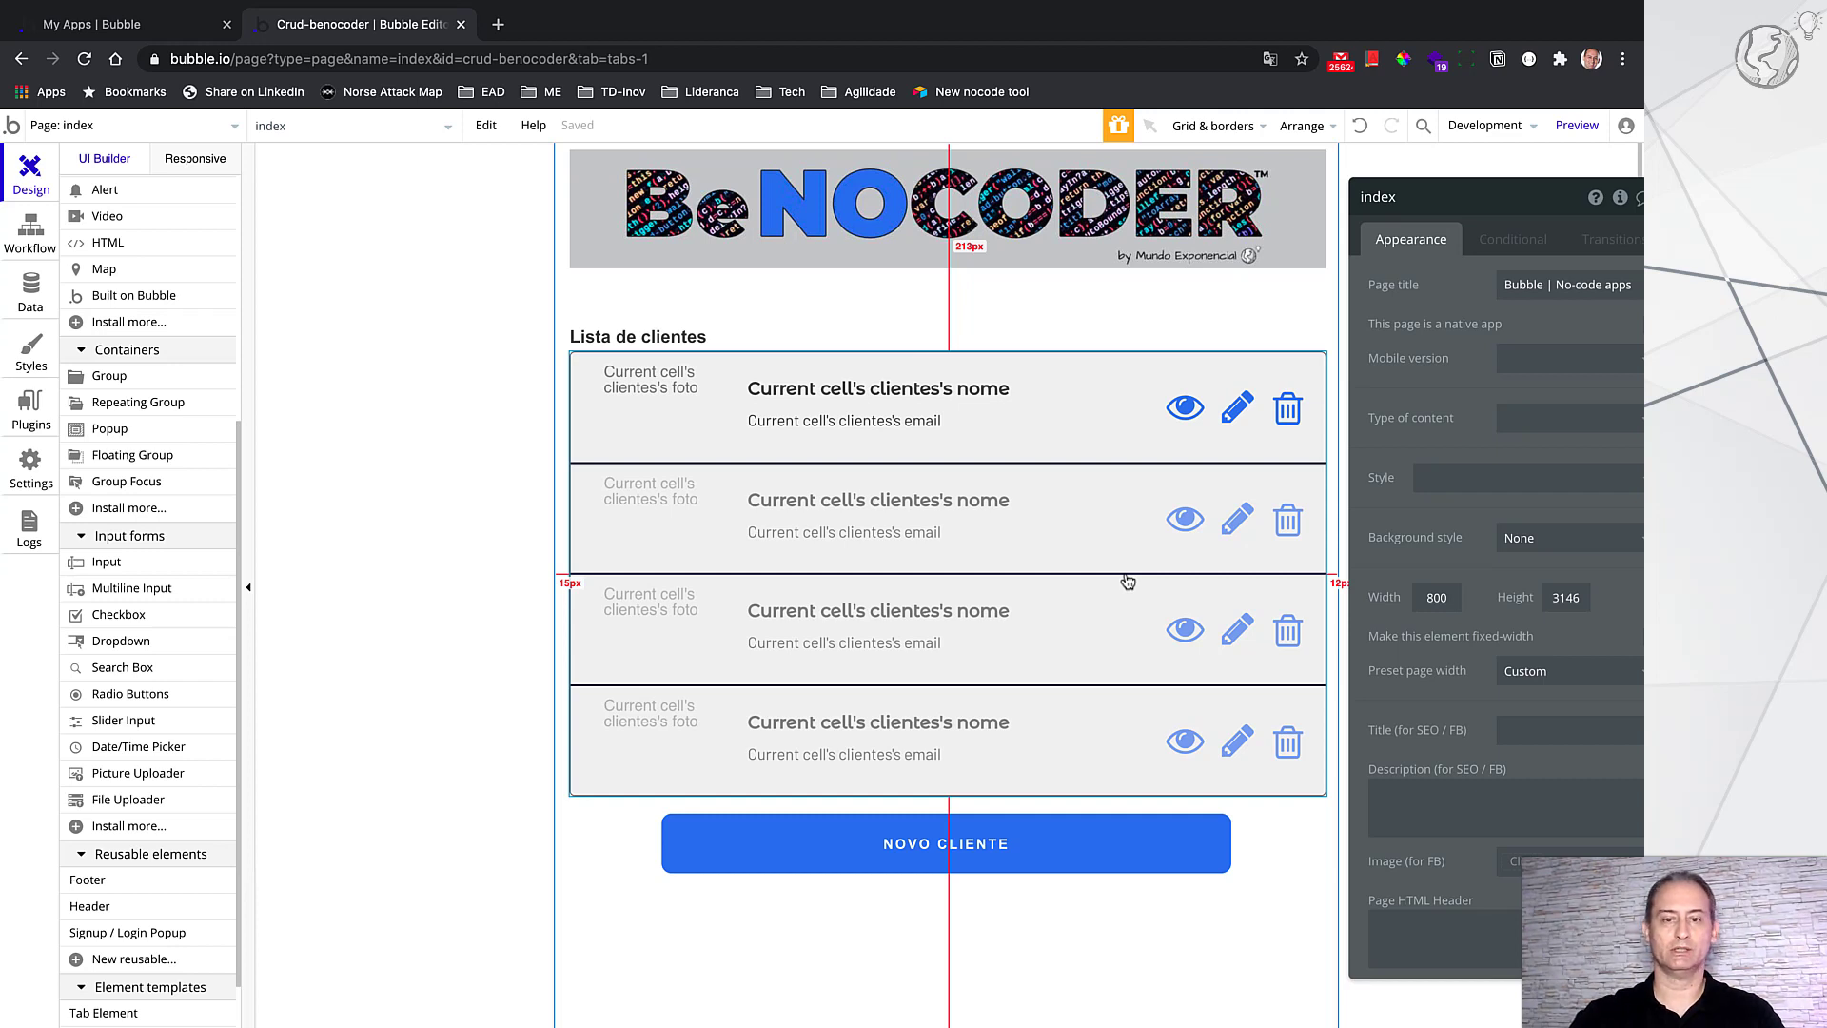
# Step: Run the app in preview and open the blank NOVO CLIENTE registration form from the empty list
pyautogui.click(1595, 136)
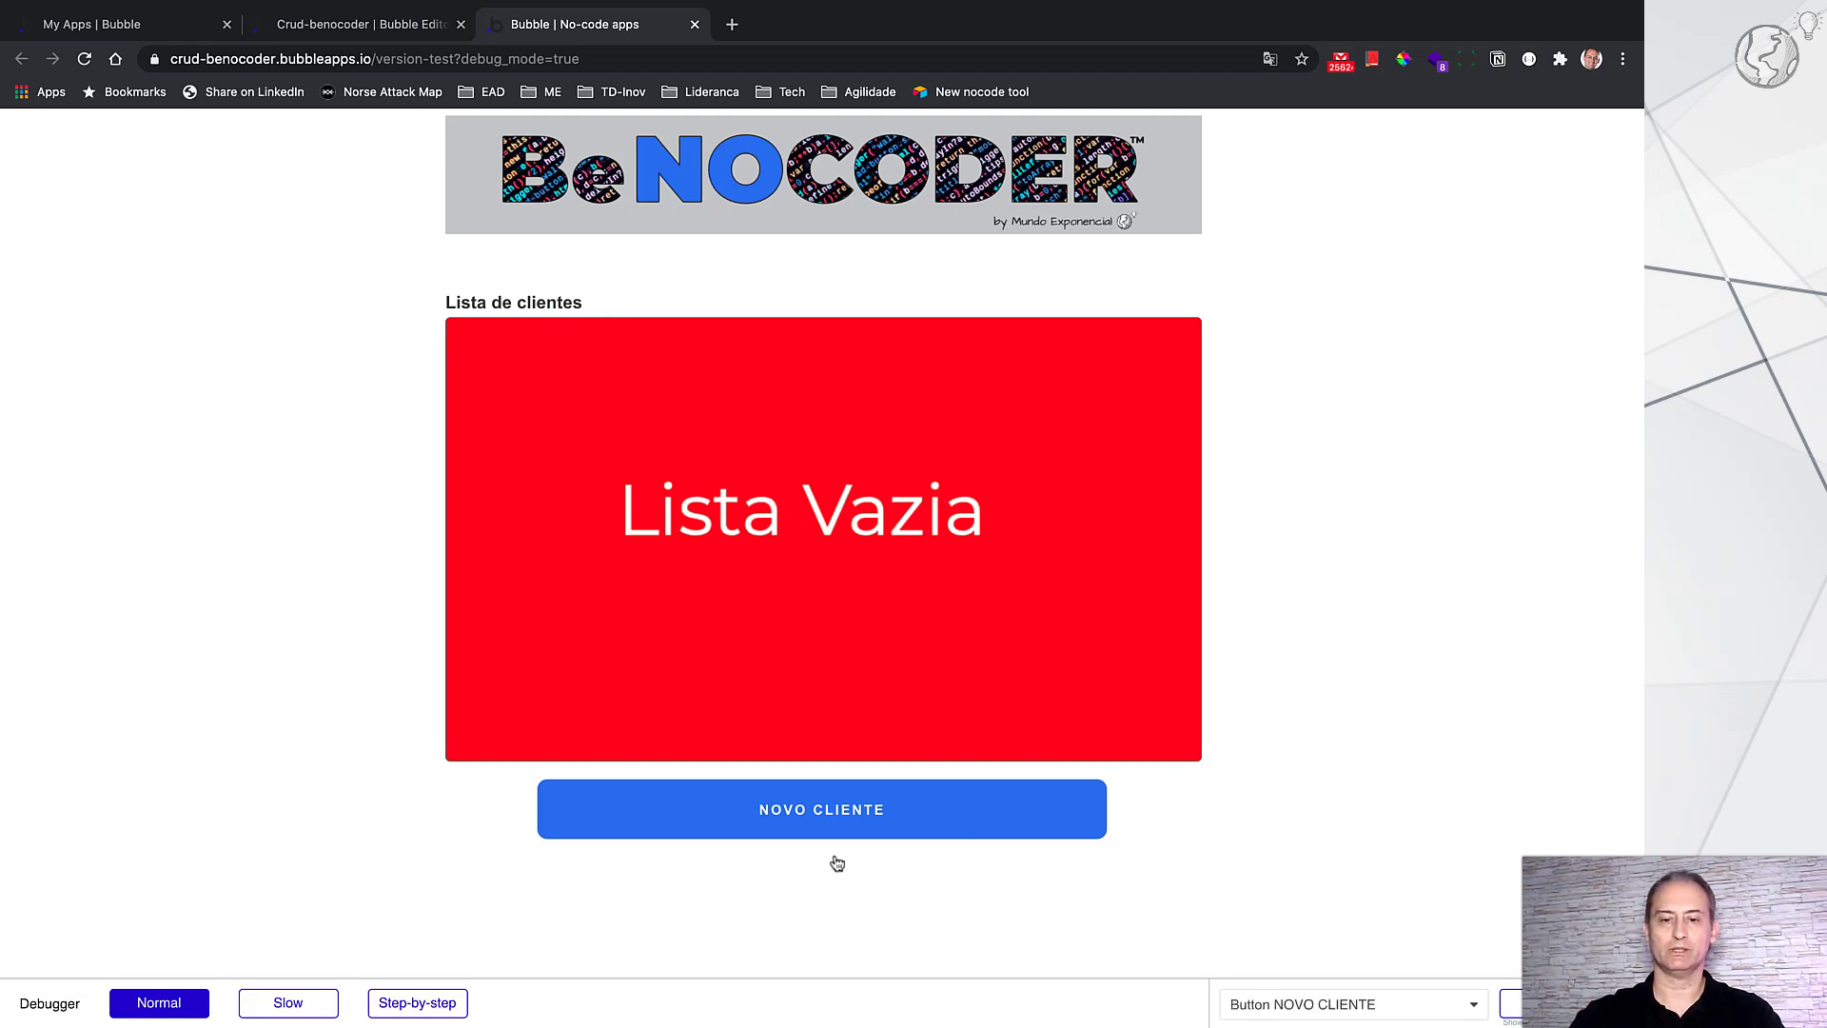
pyautogui.click(874, 831)
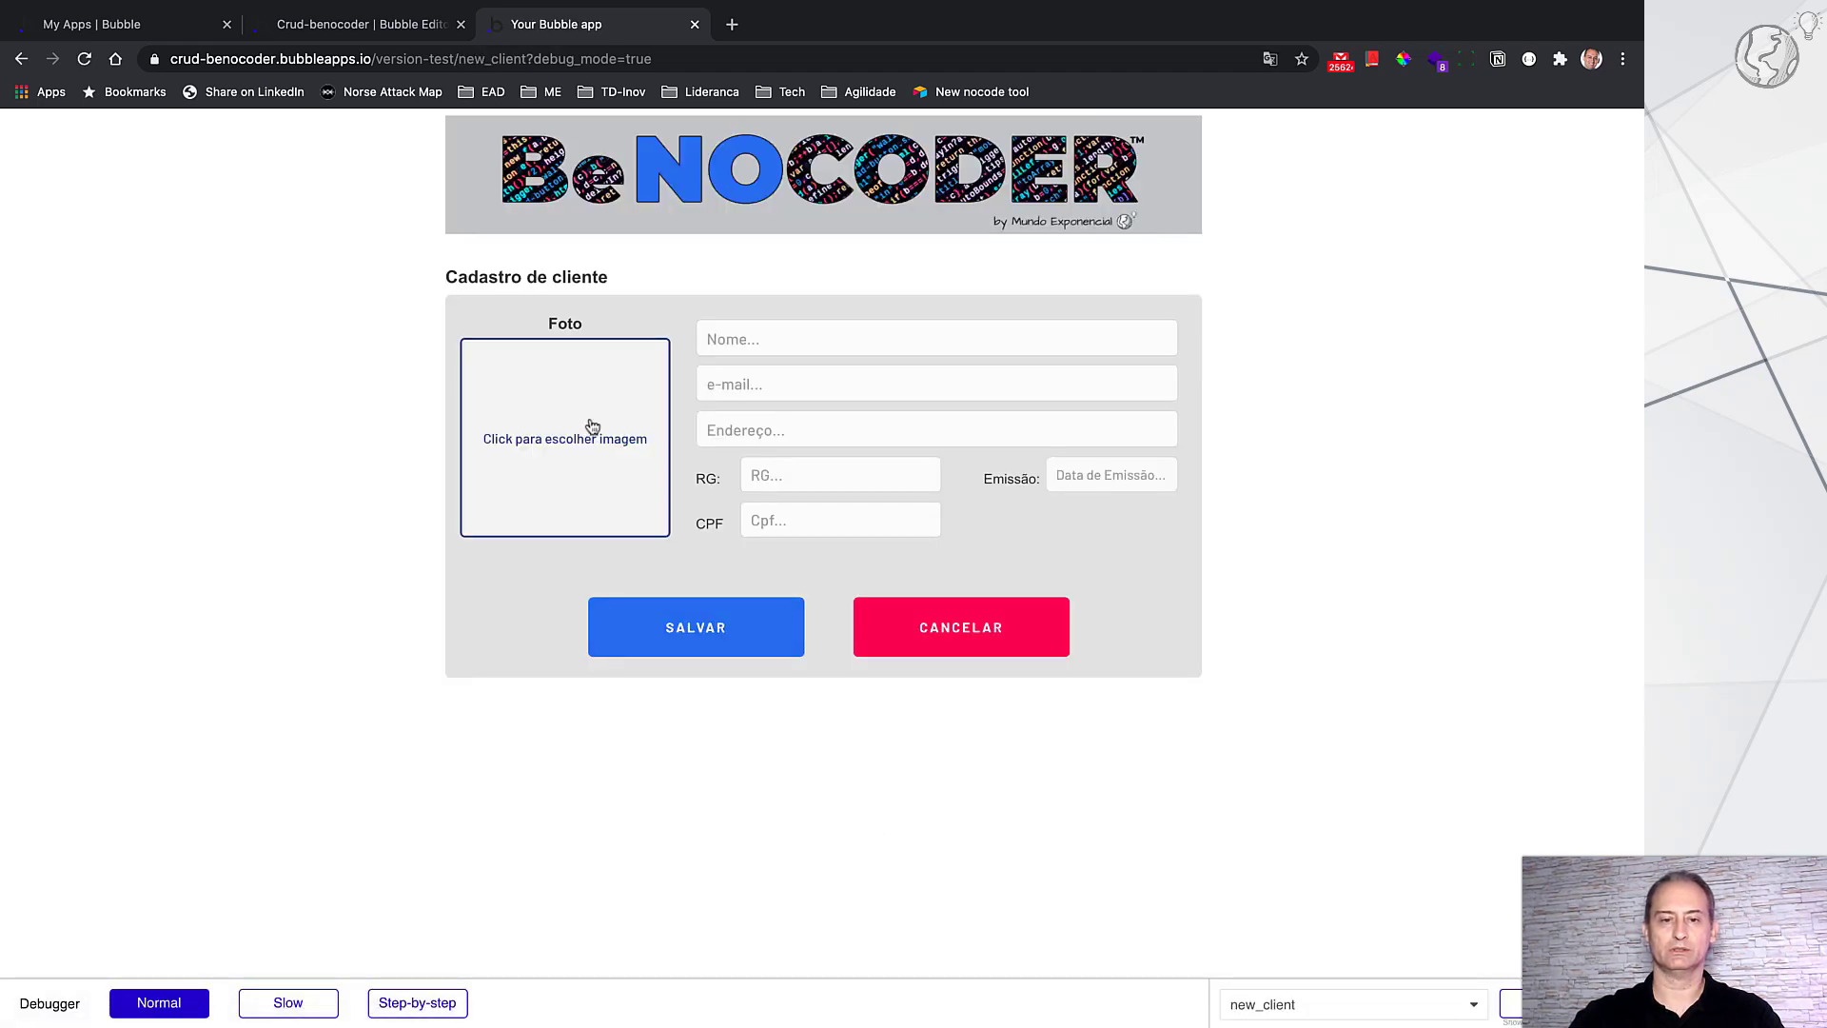
# Step: Upload clark-kent.jpg as the new client's photo
pyautogui.click(591, 426)
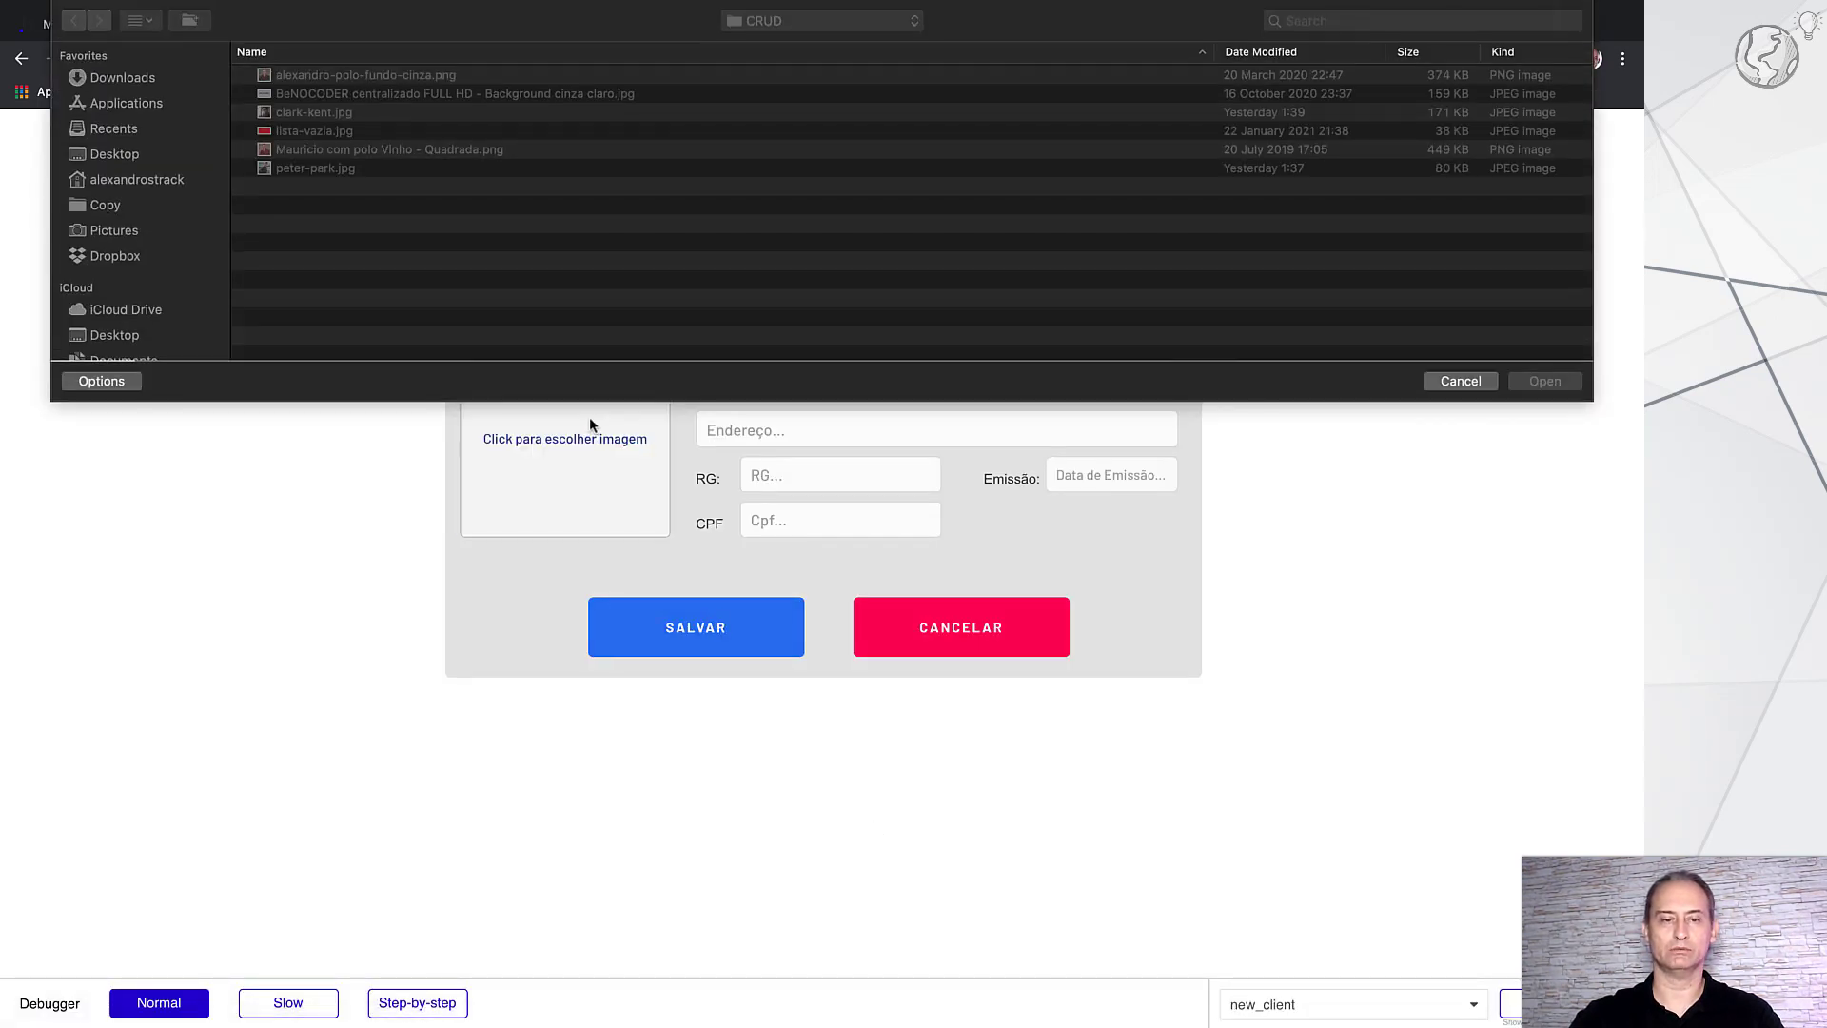
pyautogui.click(351, 115)
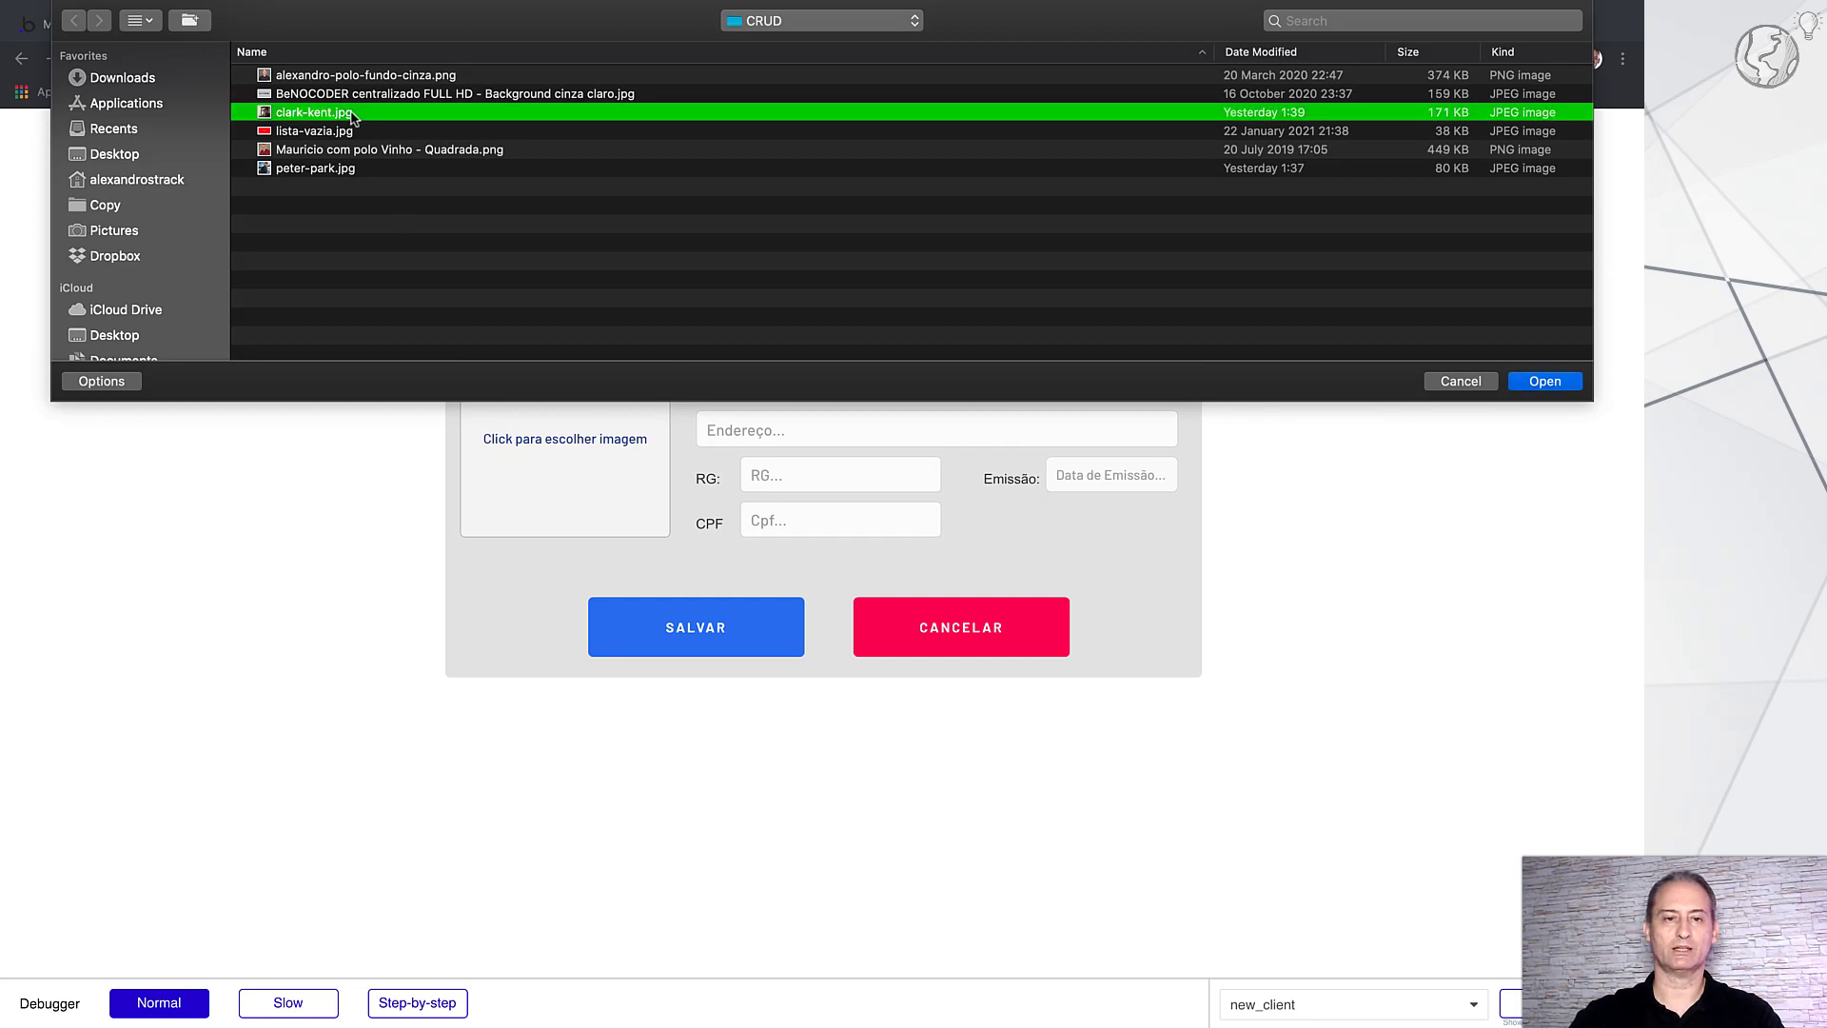
pyautogui.press('Return')
# Step: Fill in the client's name, e-mail, street address, RG and CPF fields
pyautogui.click(787, 345)
pyautogui.write('Cl')
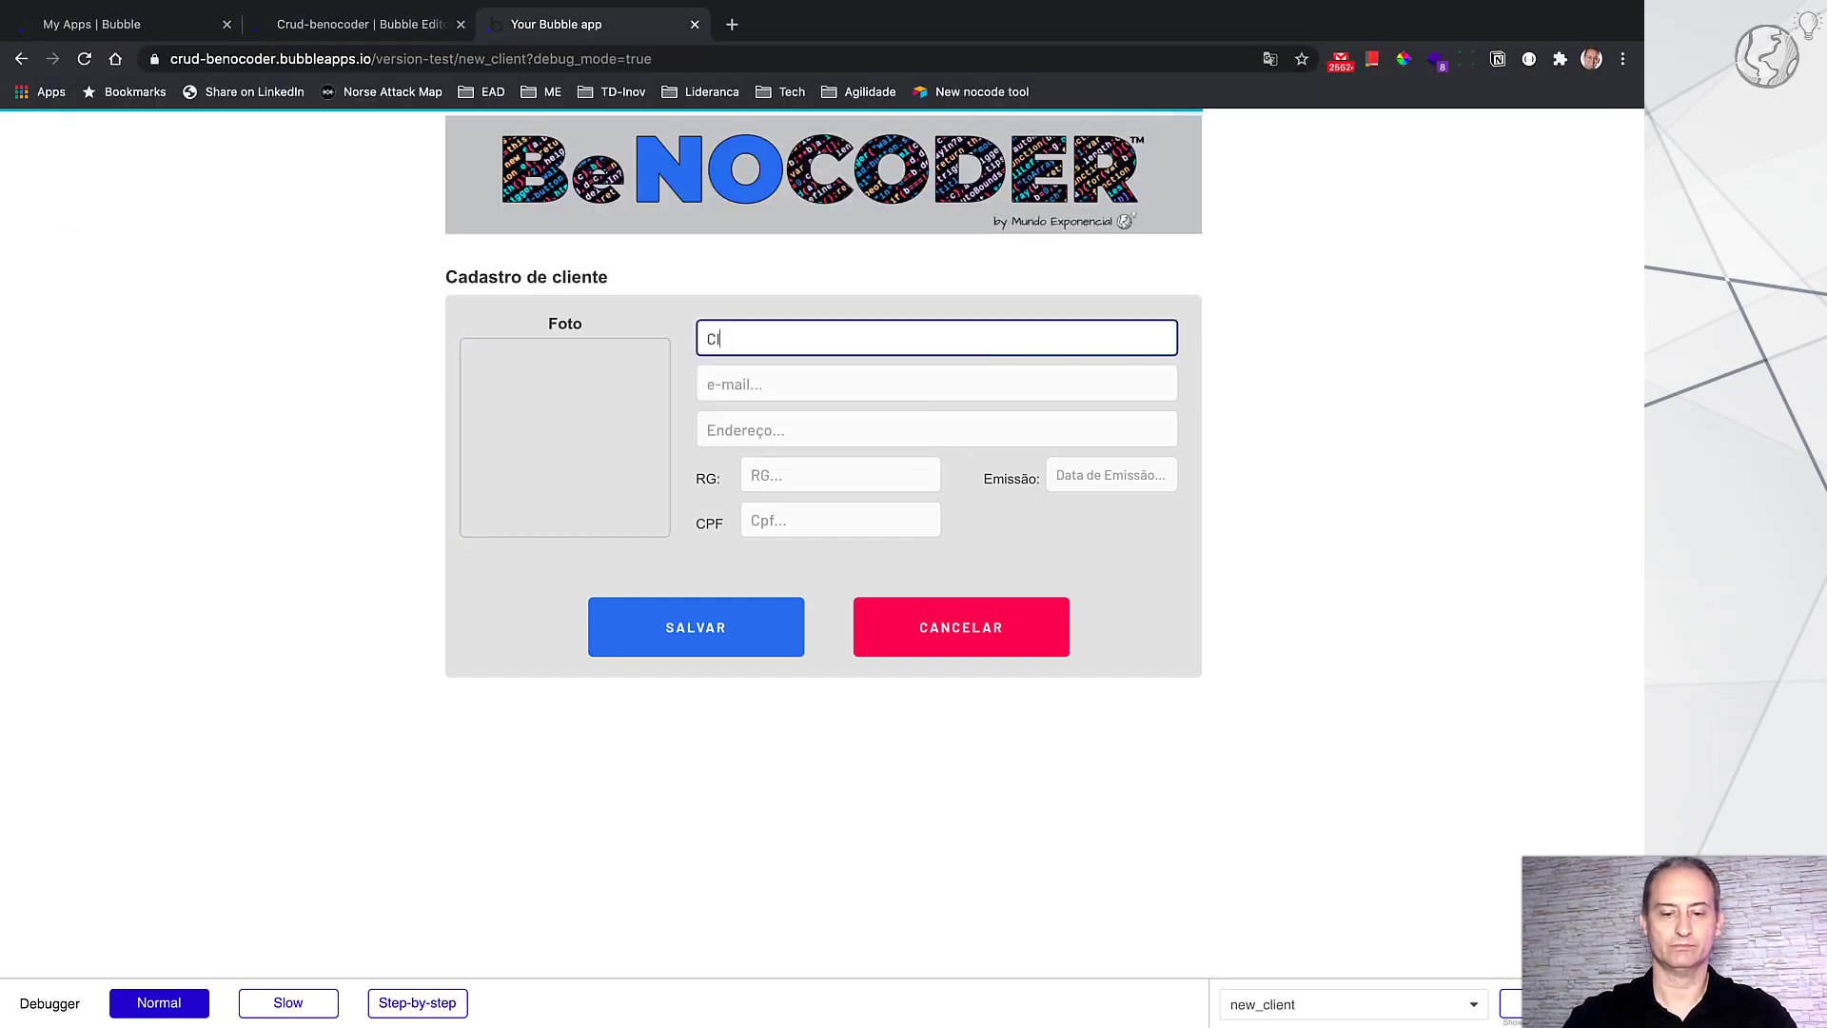
pyautogui.write('ark Kent')
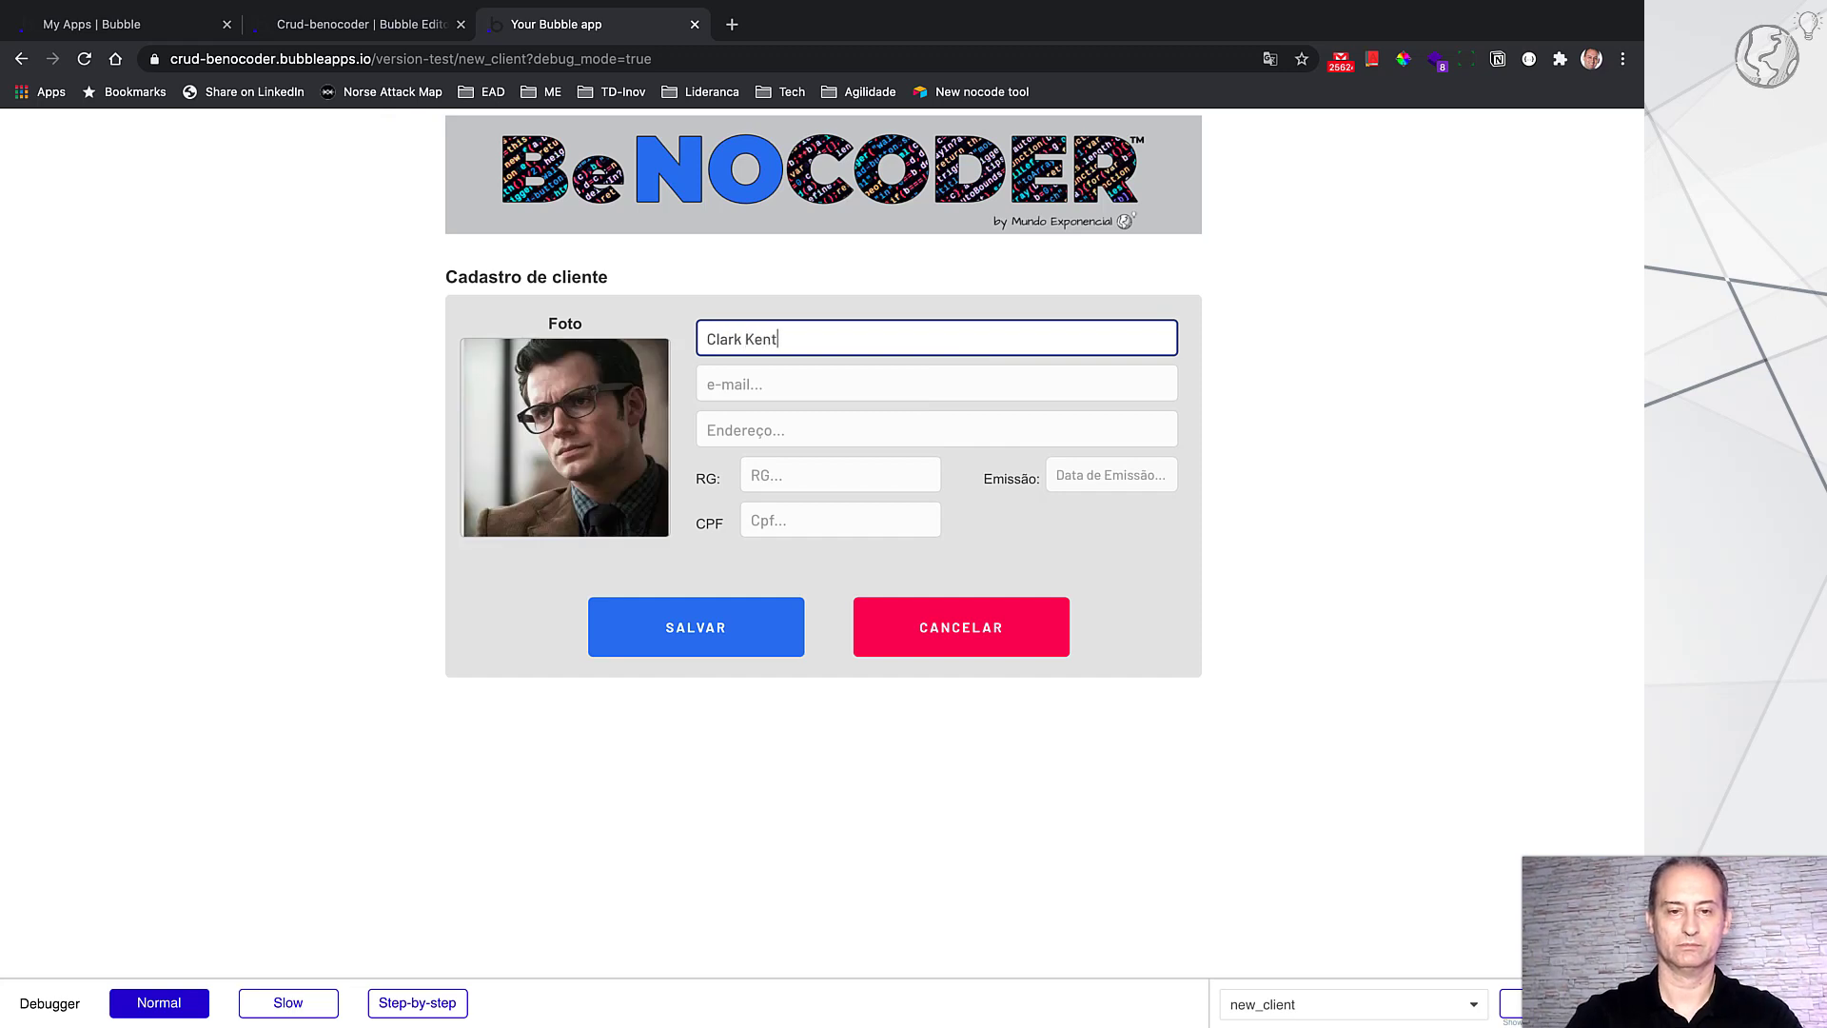
pyautogui.press('Tab')
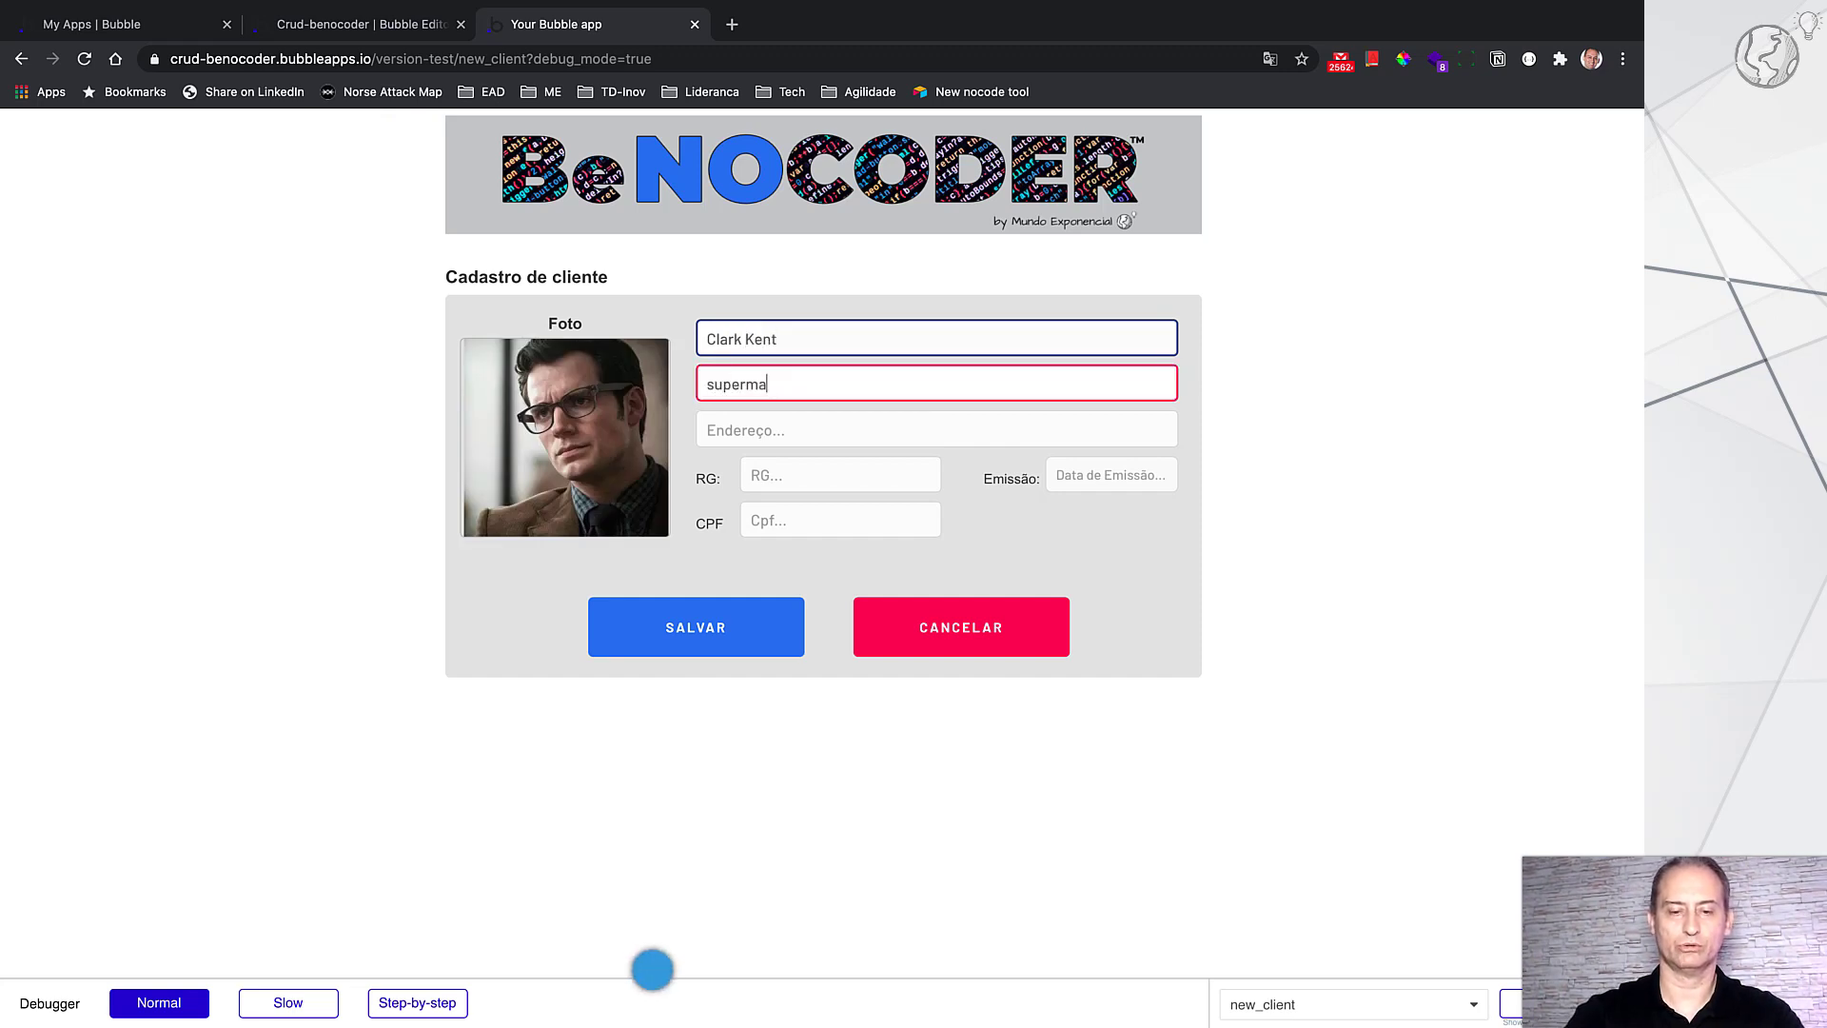
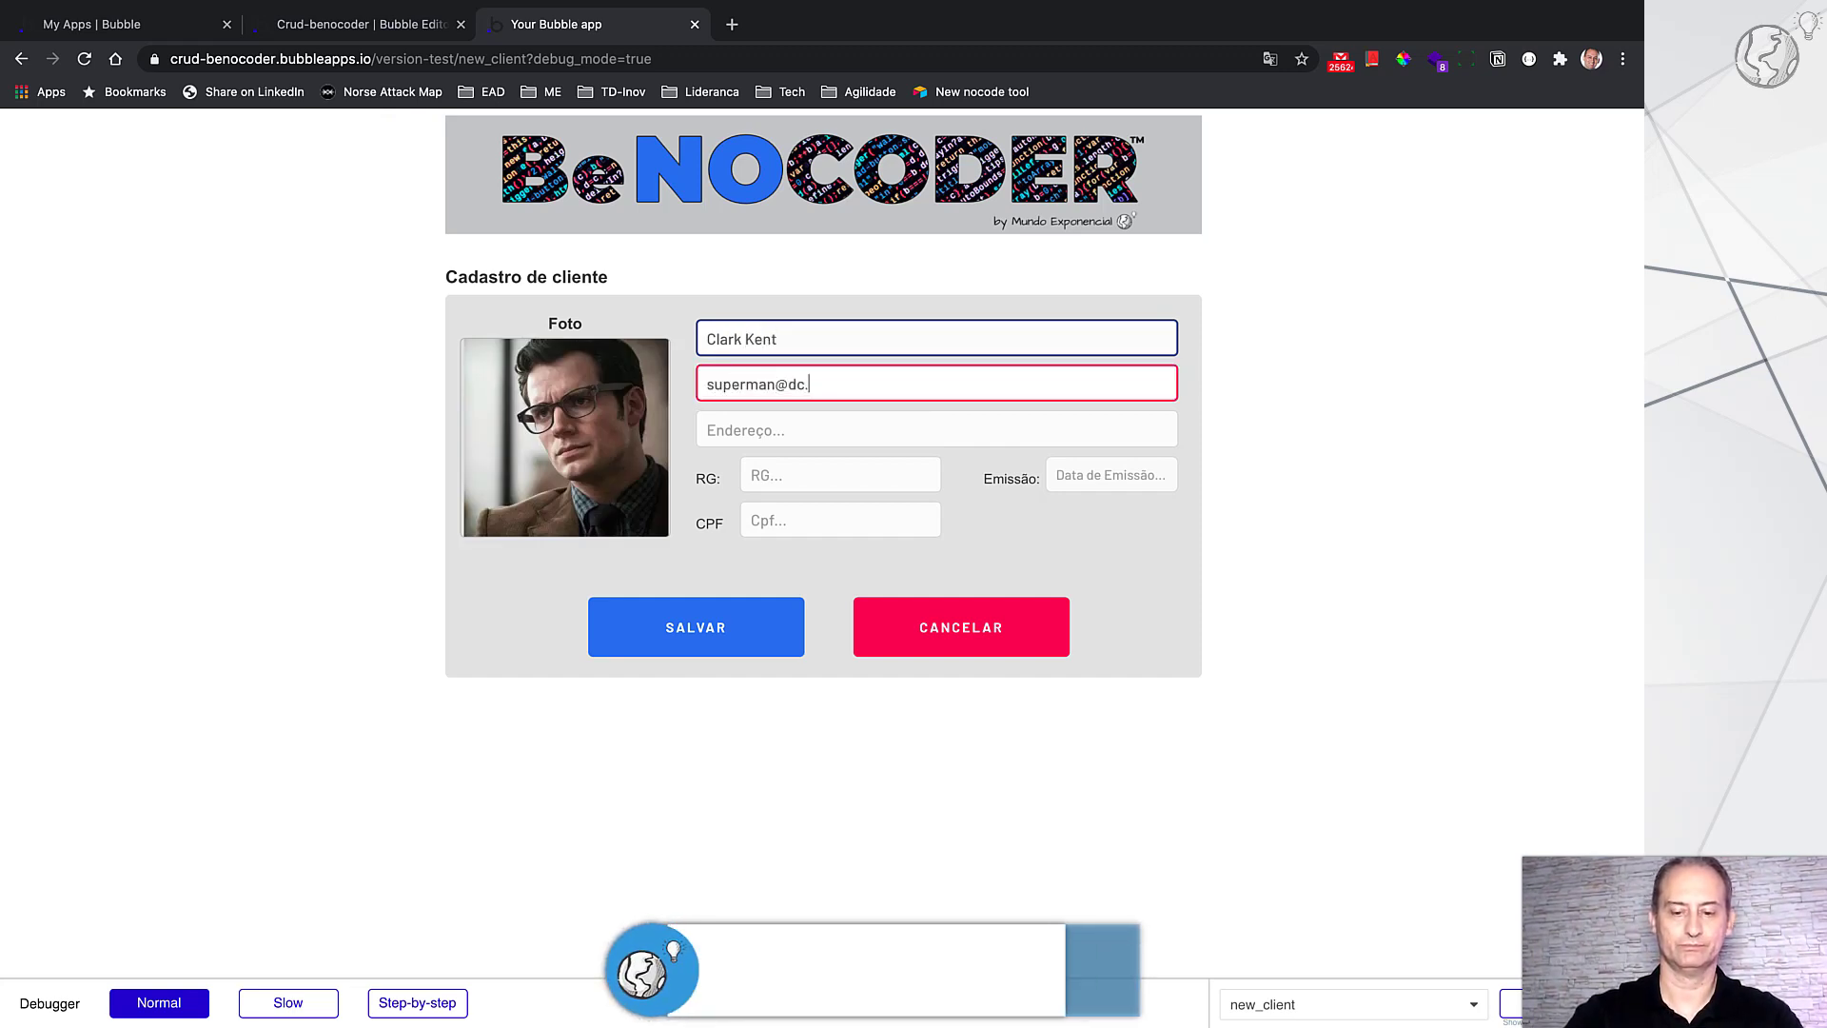
pyautogui.press('Tab')
pyautogui.write('Rua')
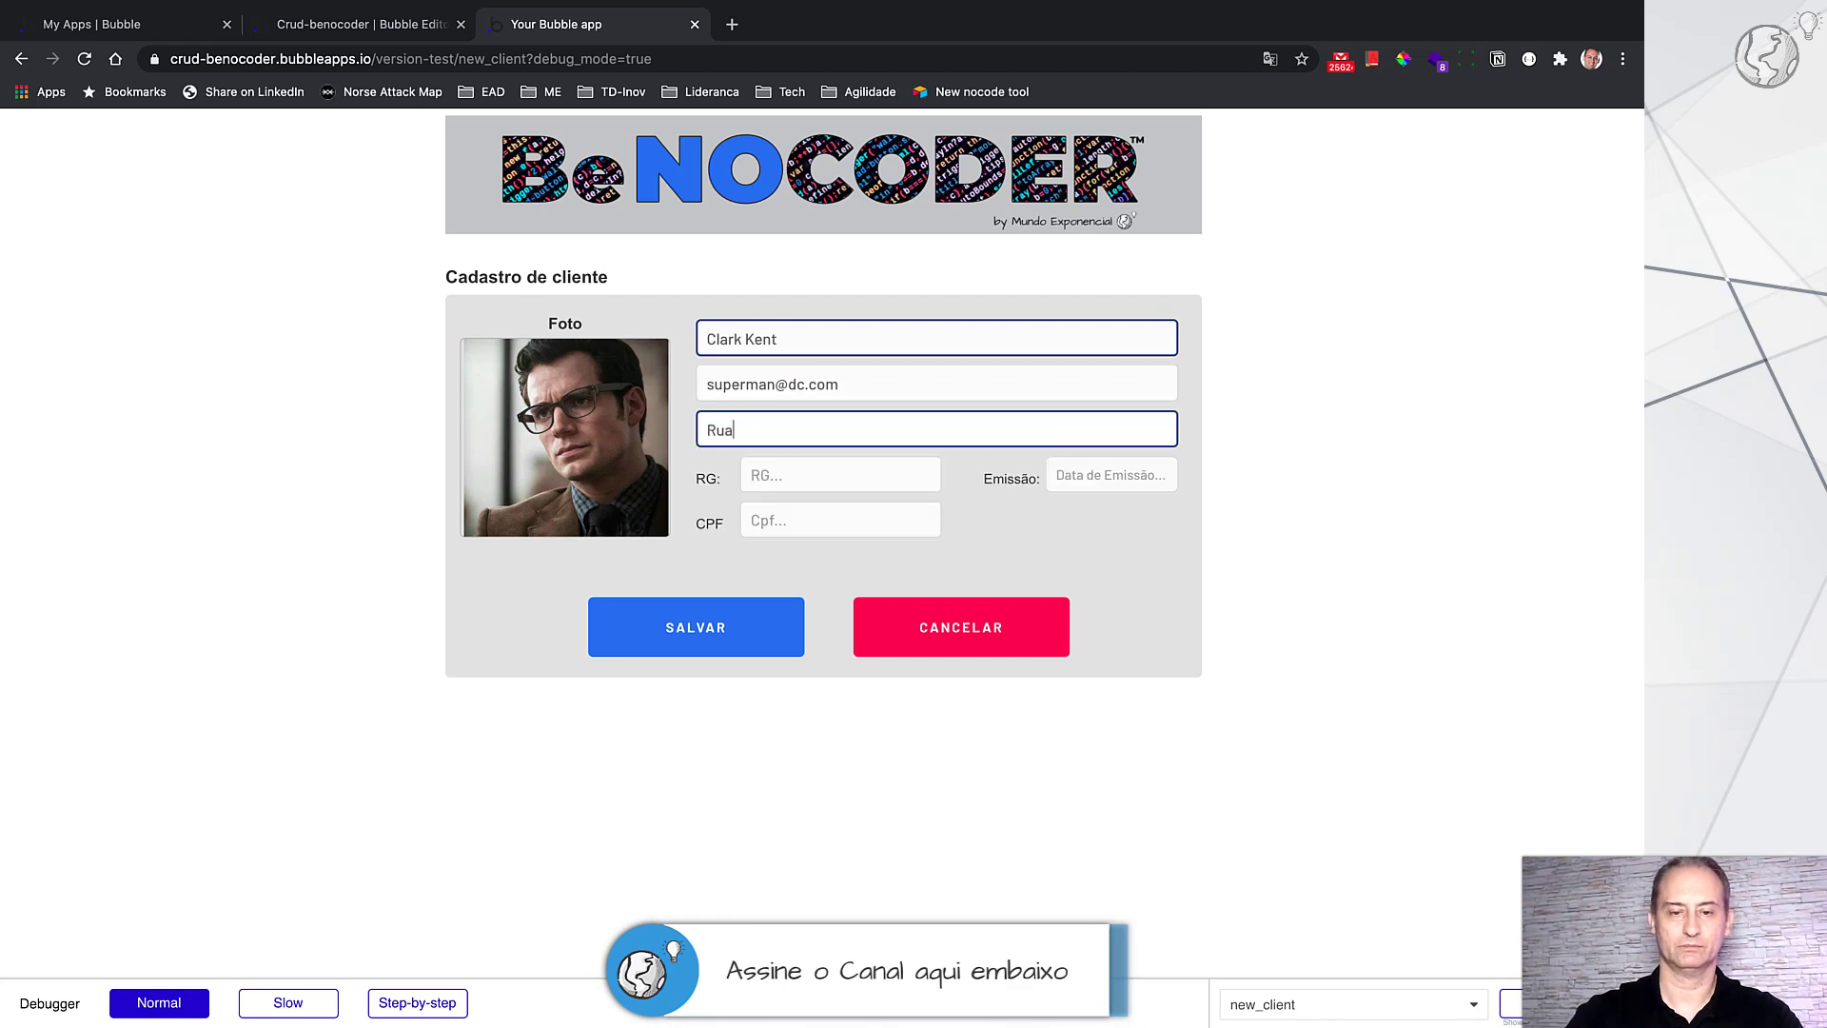
pyautogui.write(' DC')
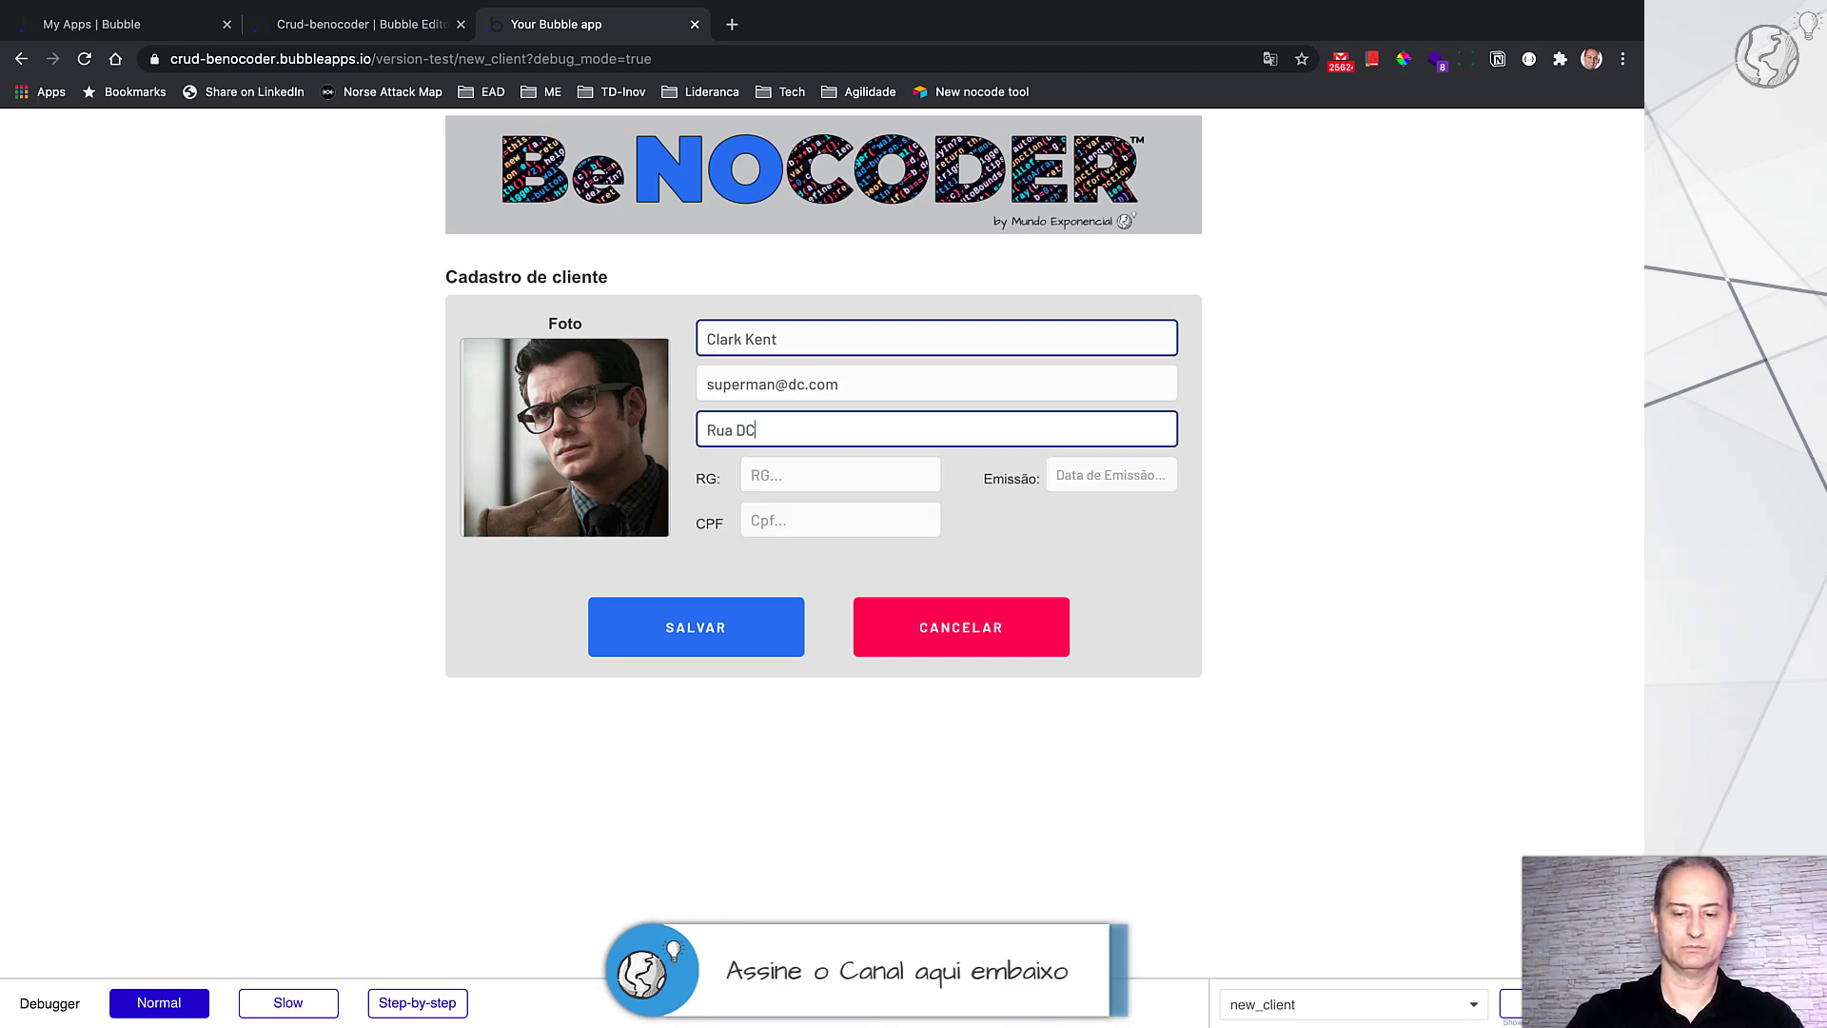
pyautogui.write(', 100')
pyautogui.press('Tab')
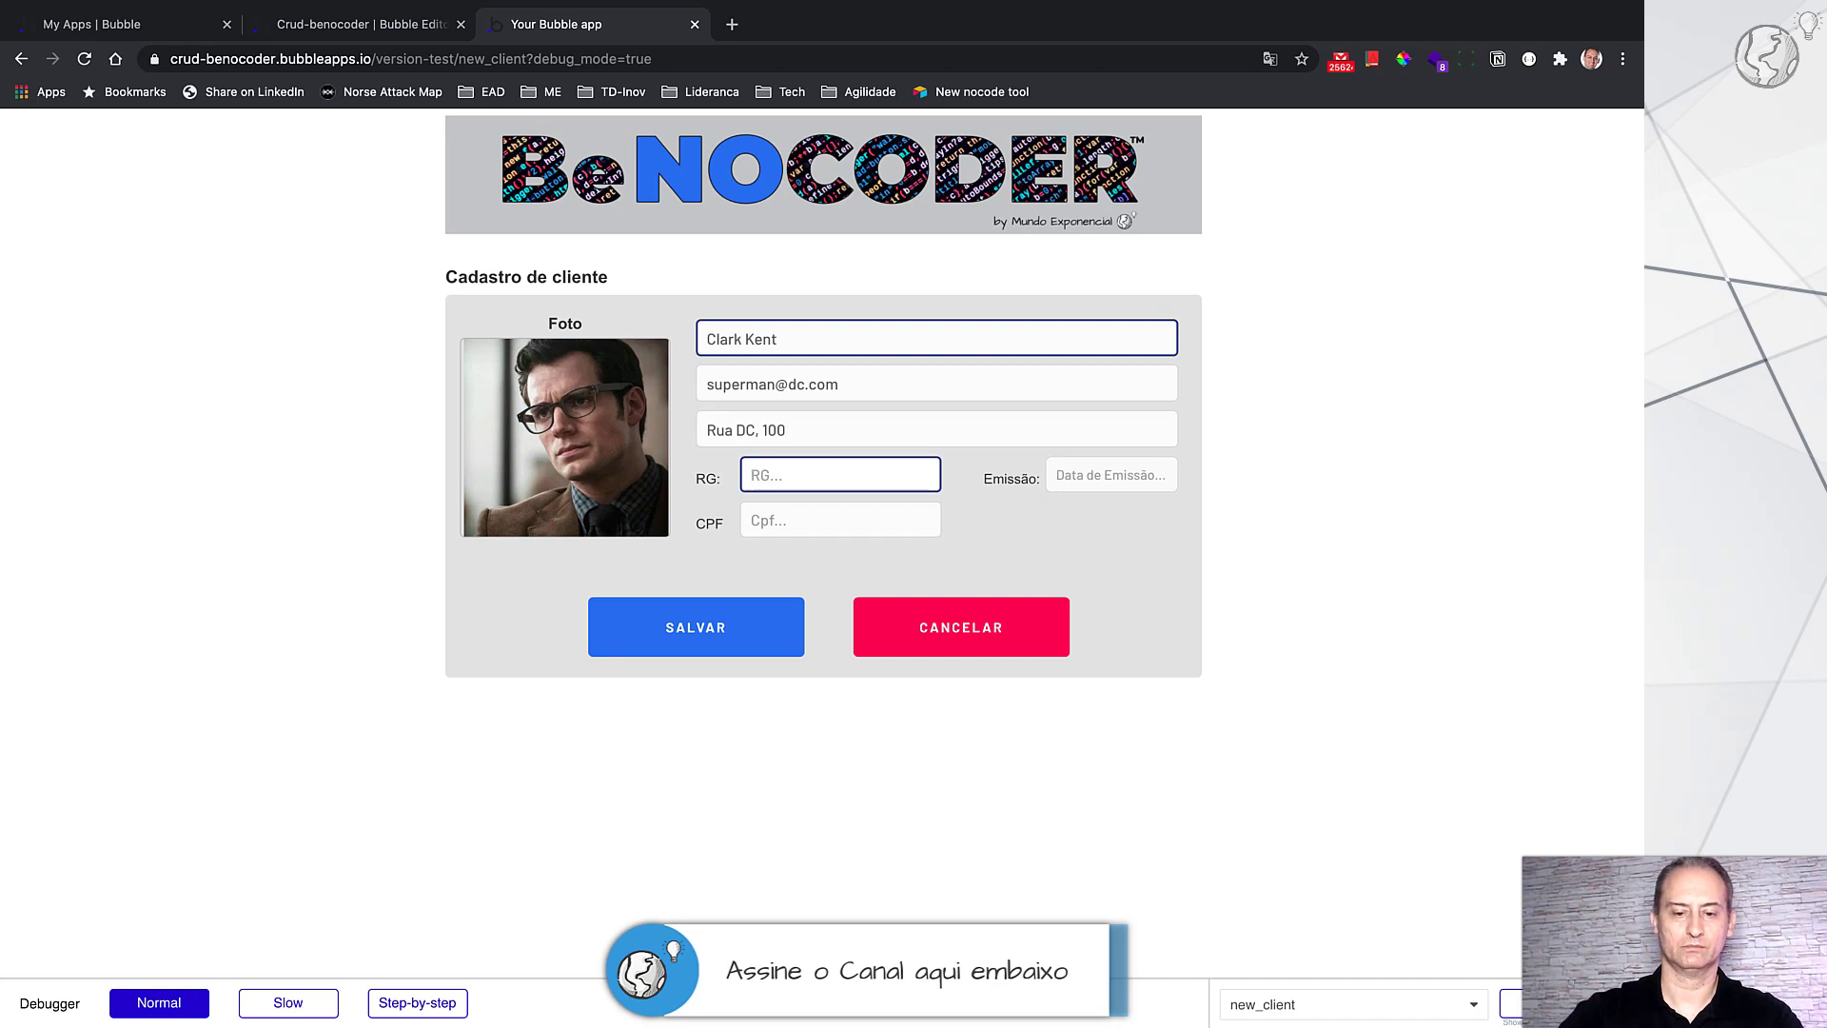
pyautogui.write('8977889798')
pyautogui.click(816, 521)
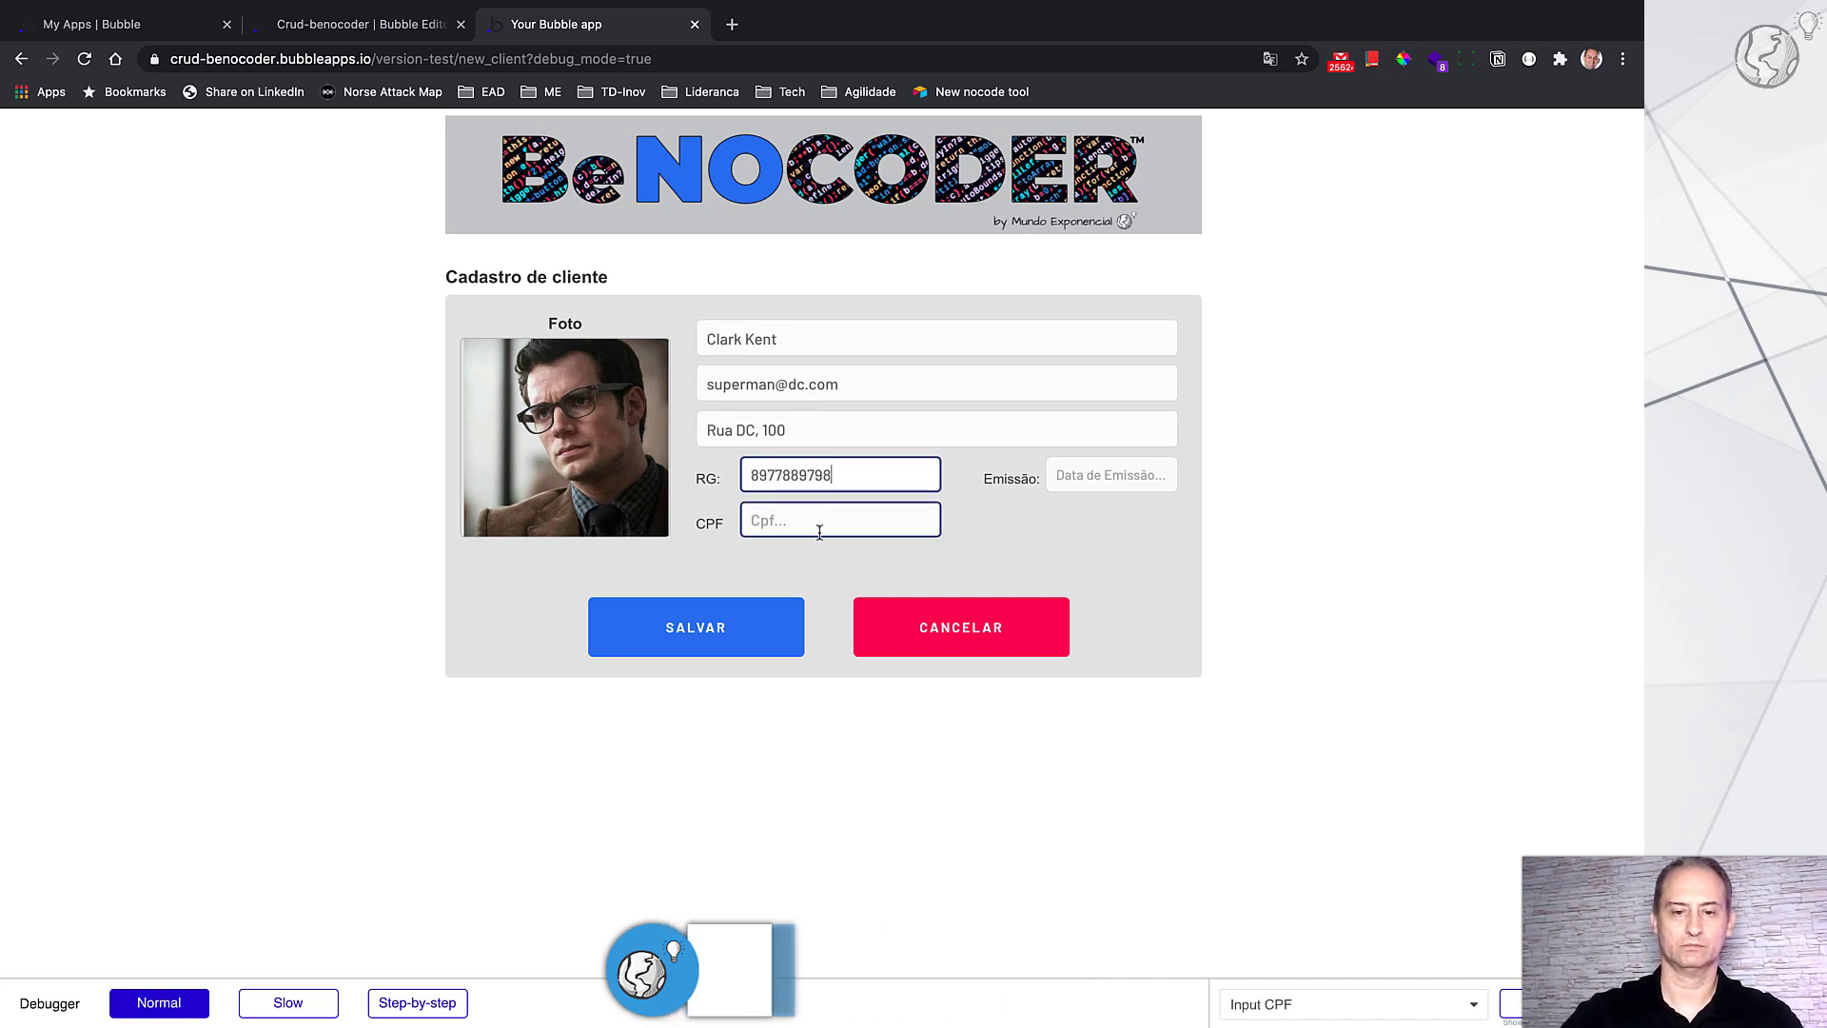
pyautogui.write('9879789987')
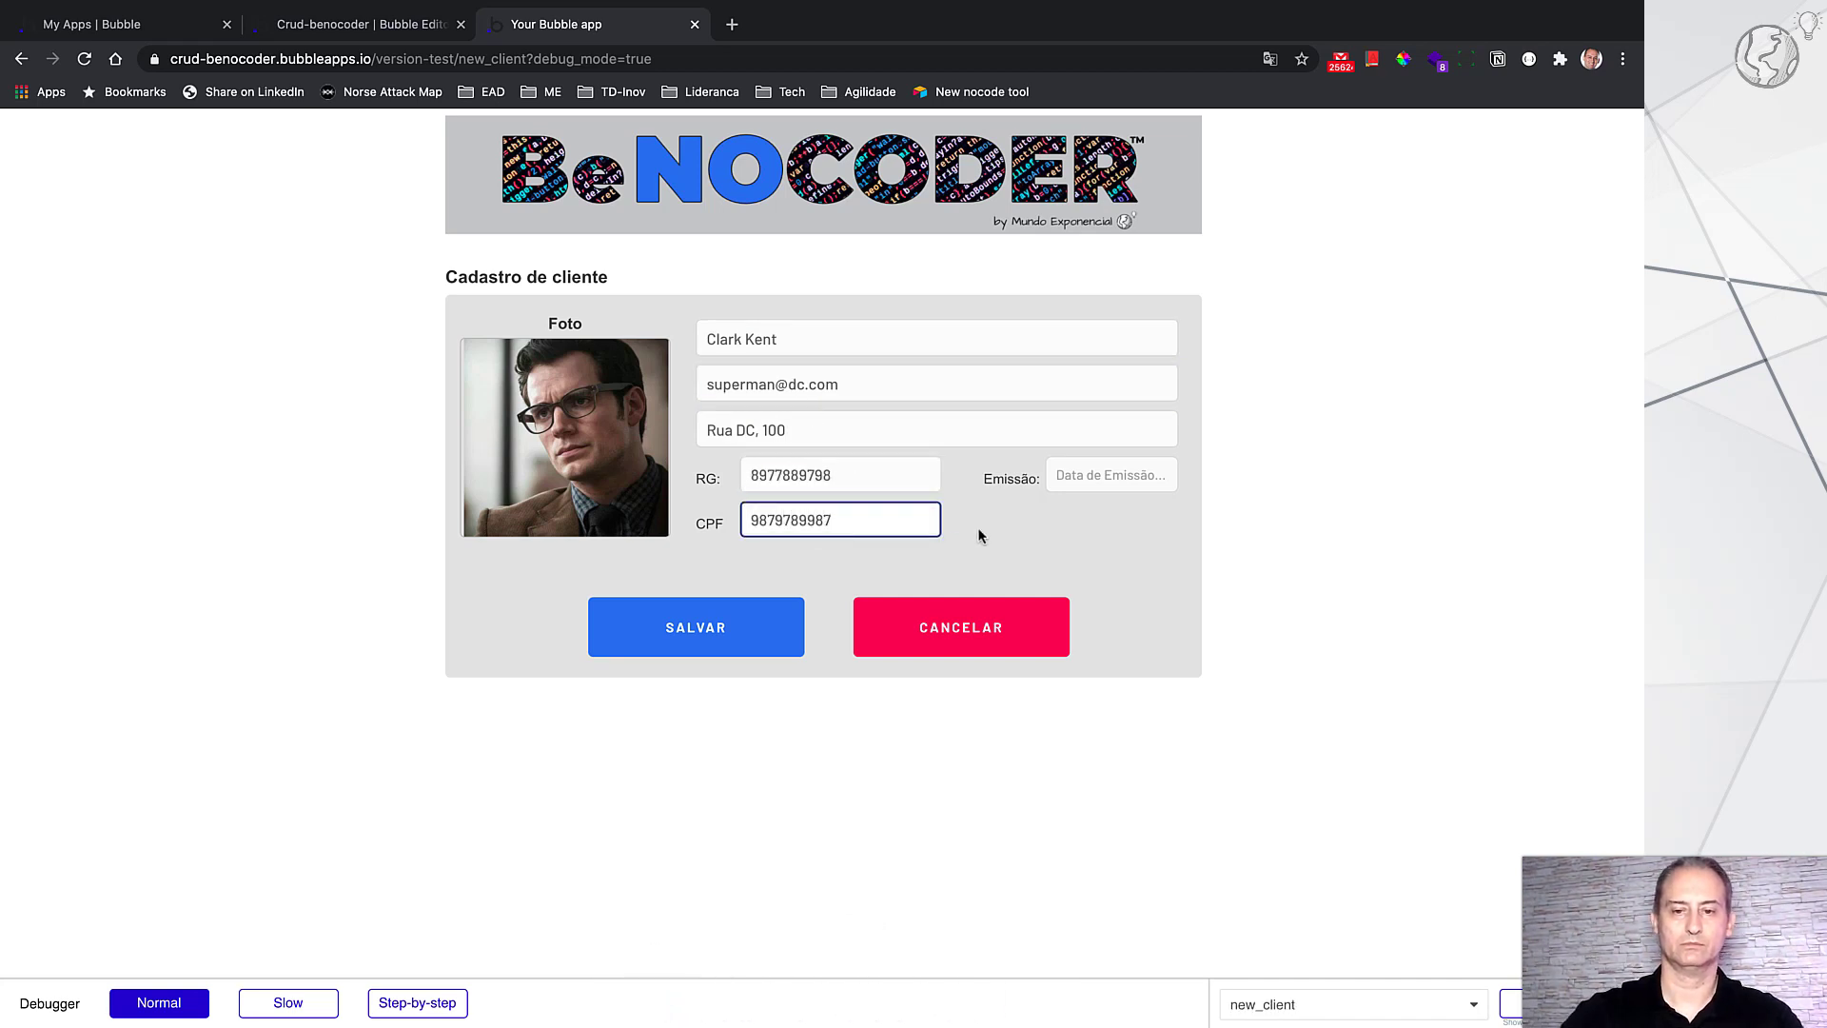
# Step: Set the Emissão date to 15/06/2020 and save the new client with SALVAR
pyautogui.click(1104, 476)
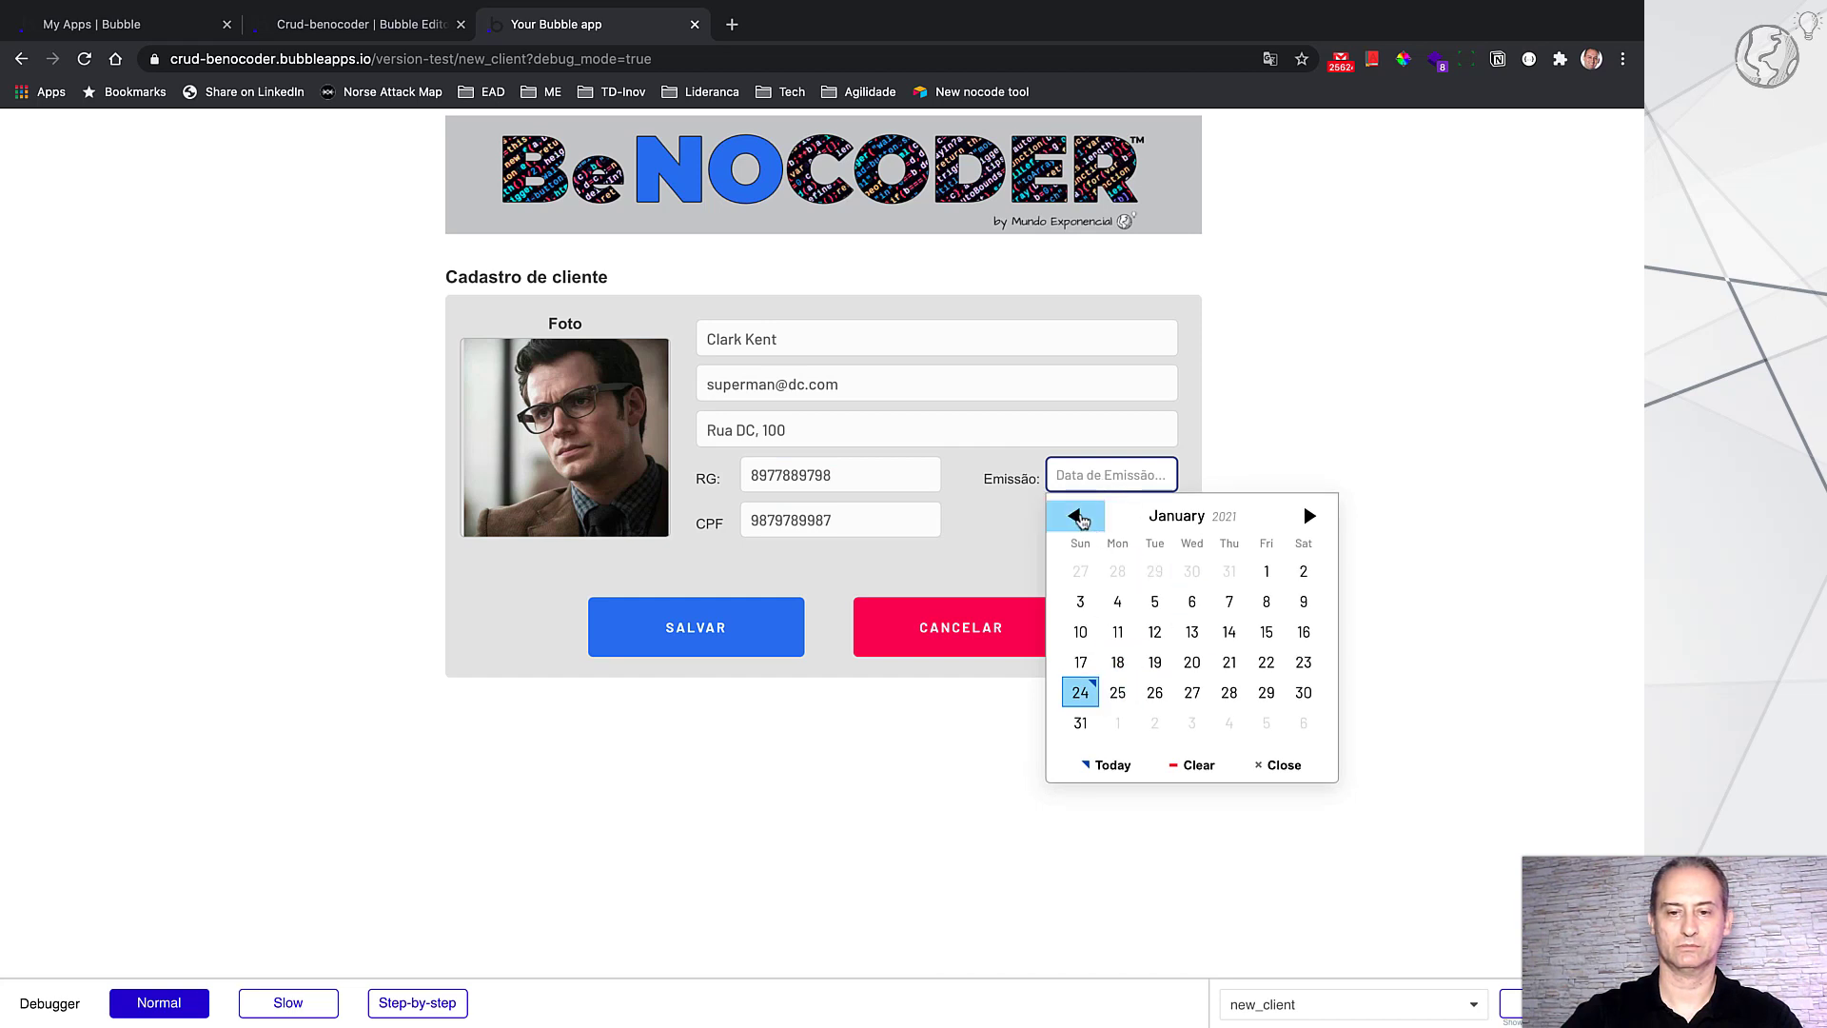
pyautogui.click(1074, 516)
pyautogui.click(1073, 516)
pyautogui.click(1074, 515)
pyautogui.click(1074, 516)
pyautogui.click(1073, 516)
pyautogui.click(1074, 516)
pyautogui.click(1074, 516)
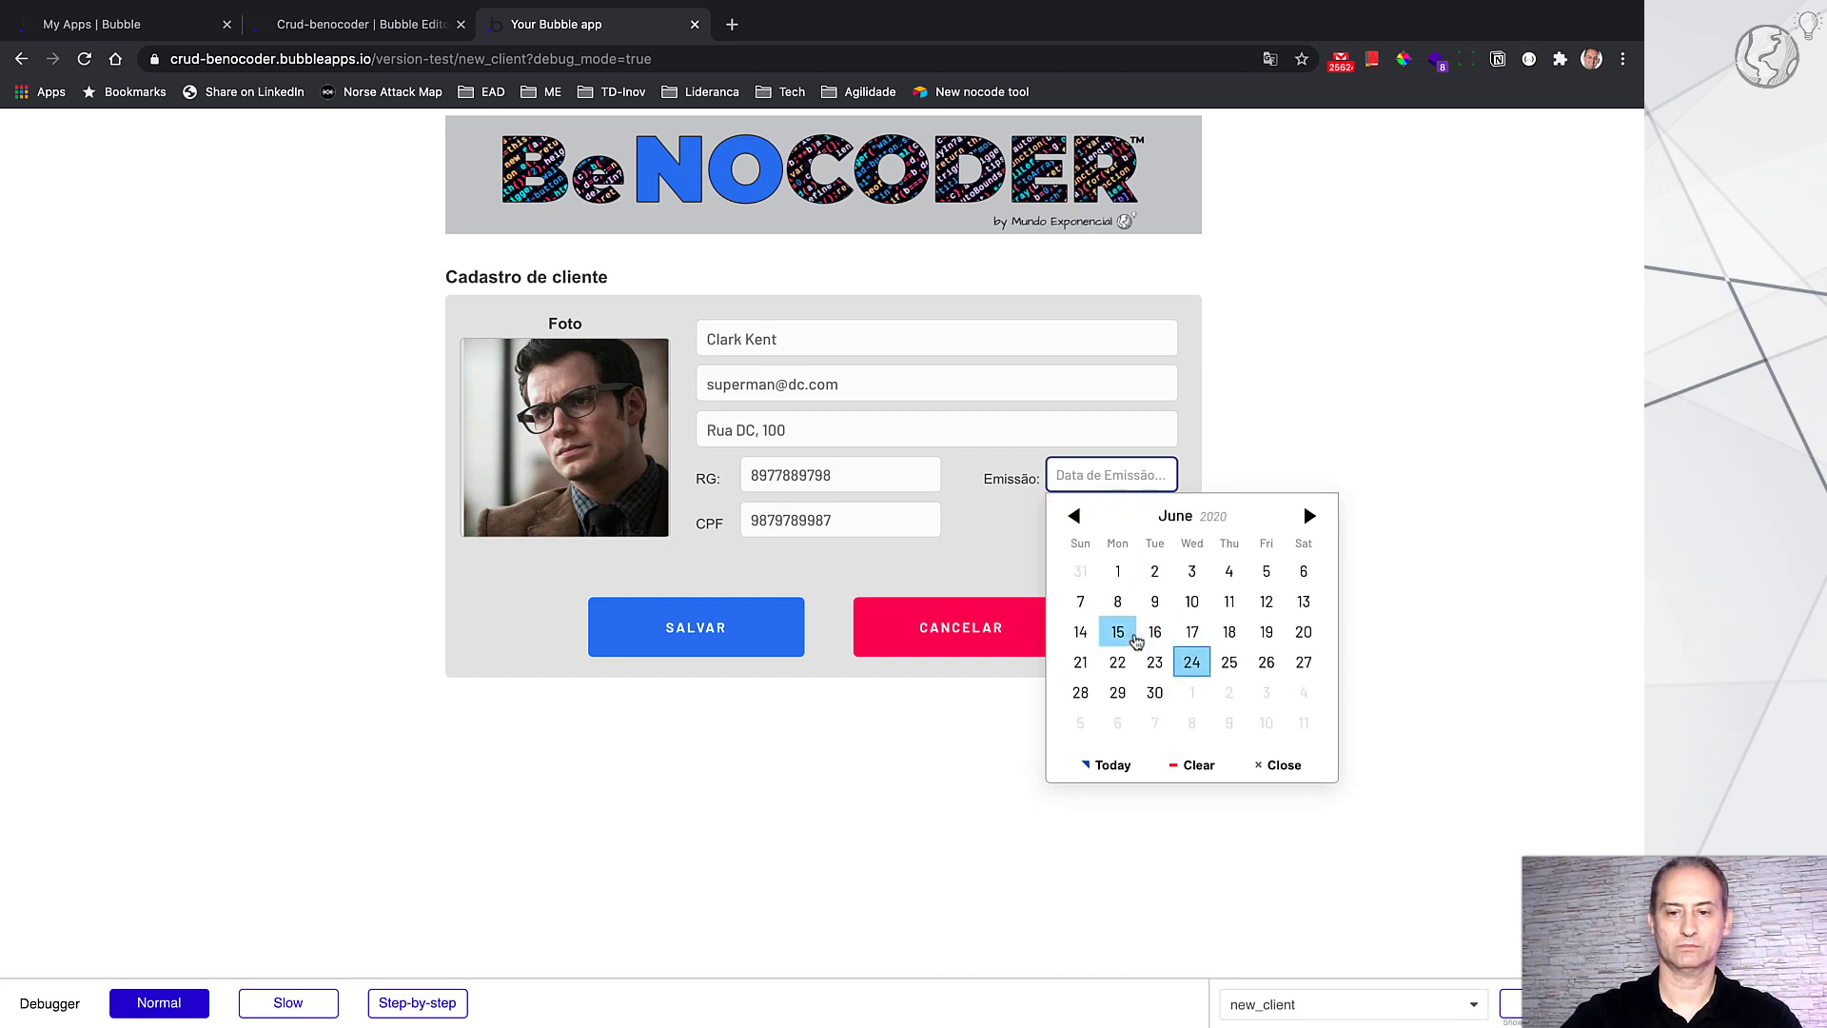
pyautogui.click(1117, 632)
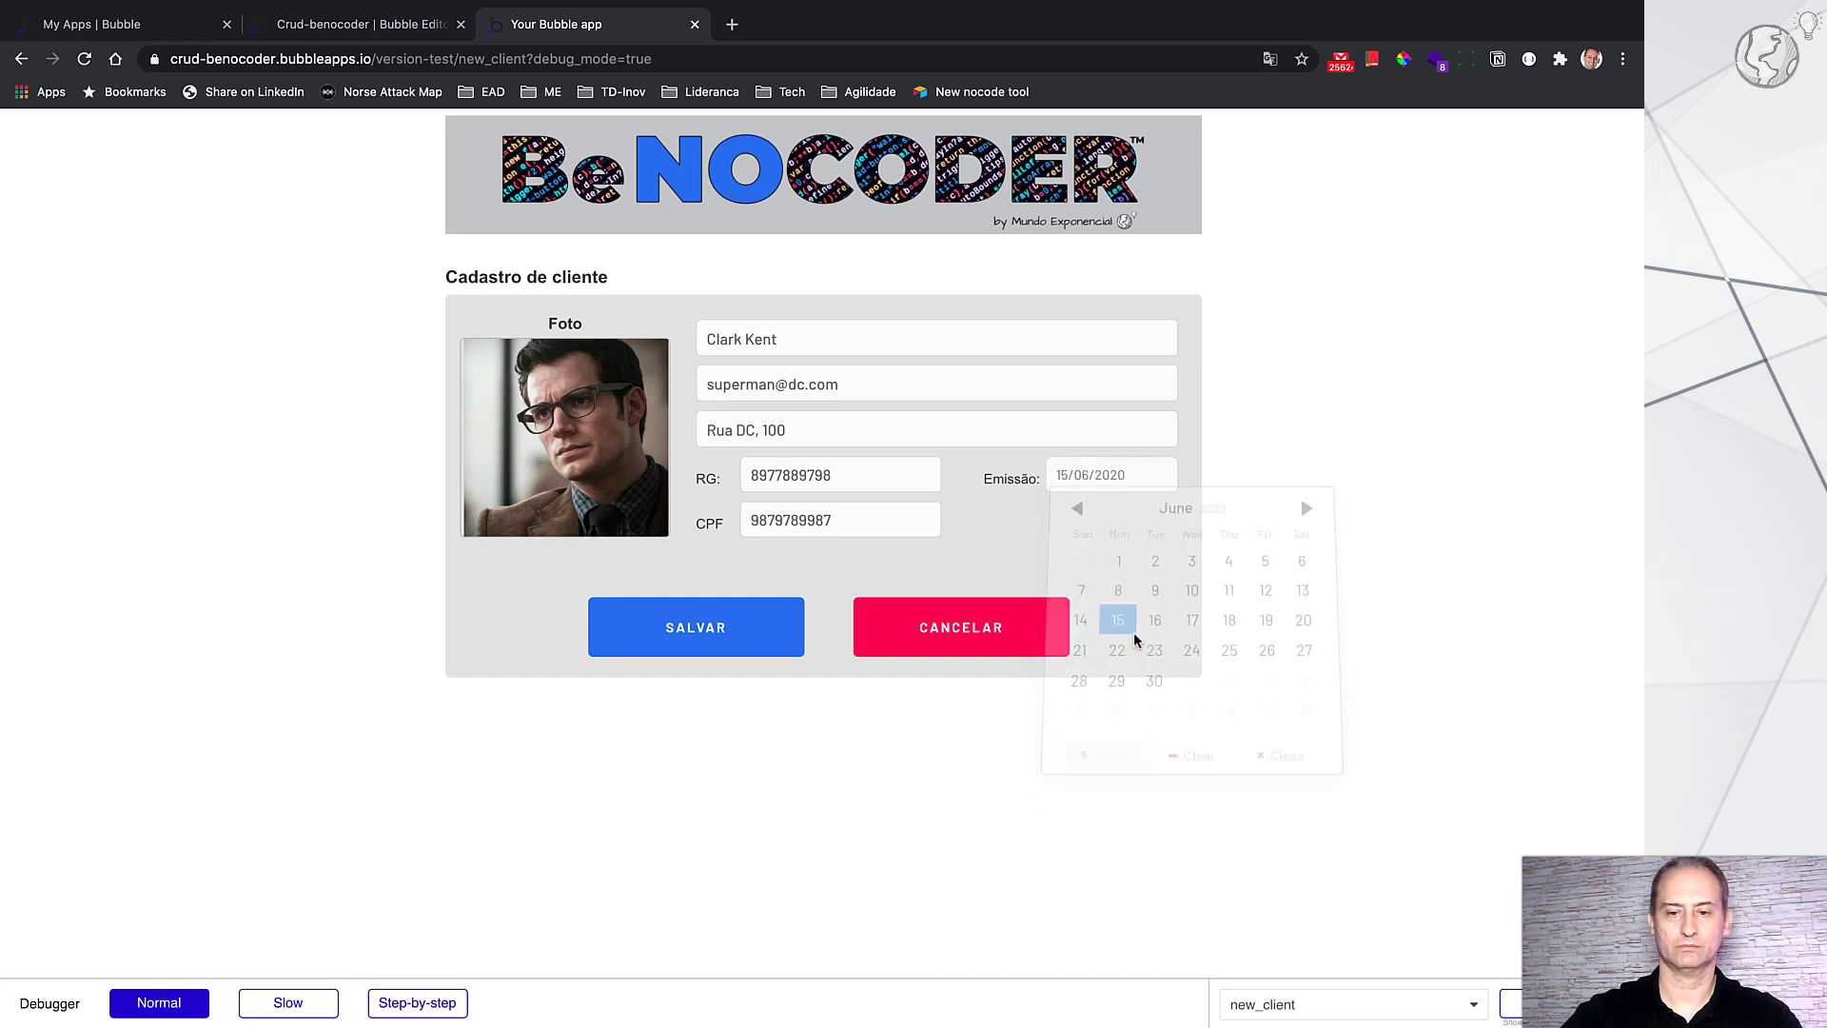
pyautogui.click(748, 636)
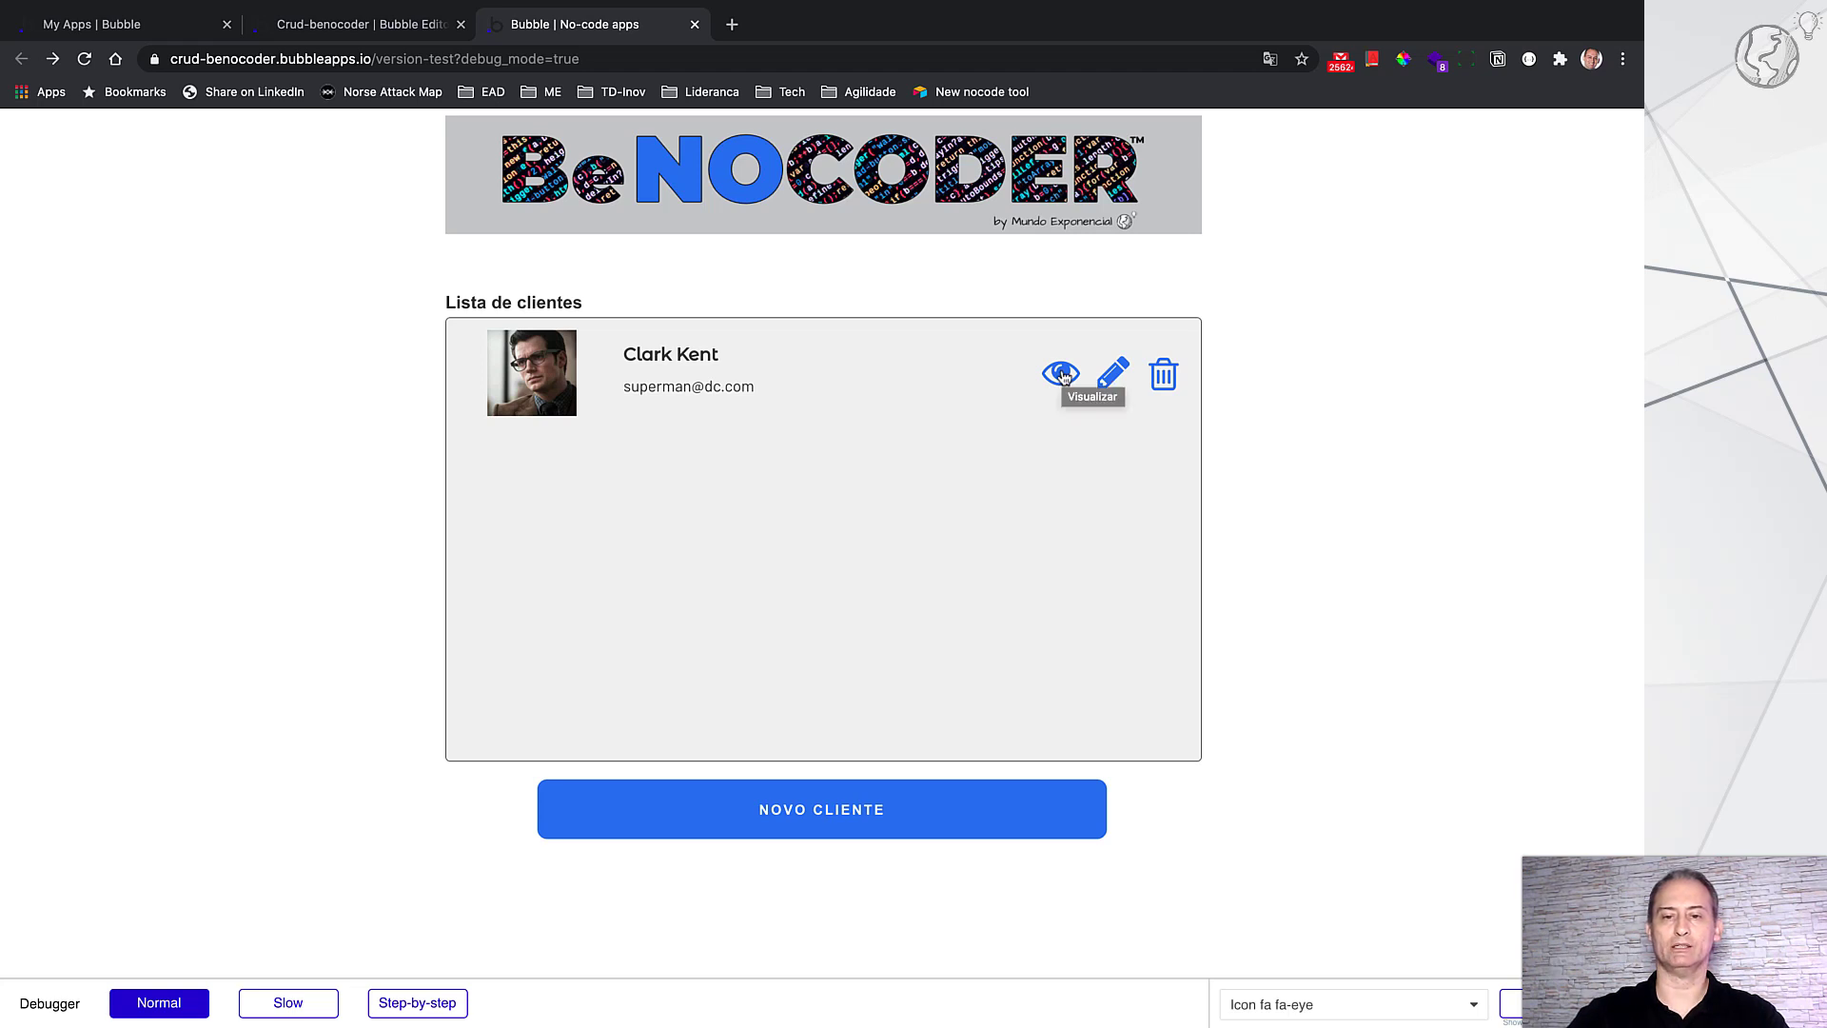
# Step: View the saved client's read-only details, then go back to the client list with VOLTAR
pyautogui.click(1064, 377)
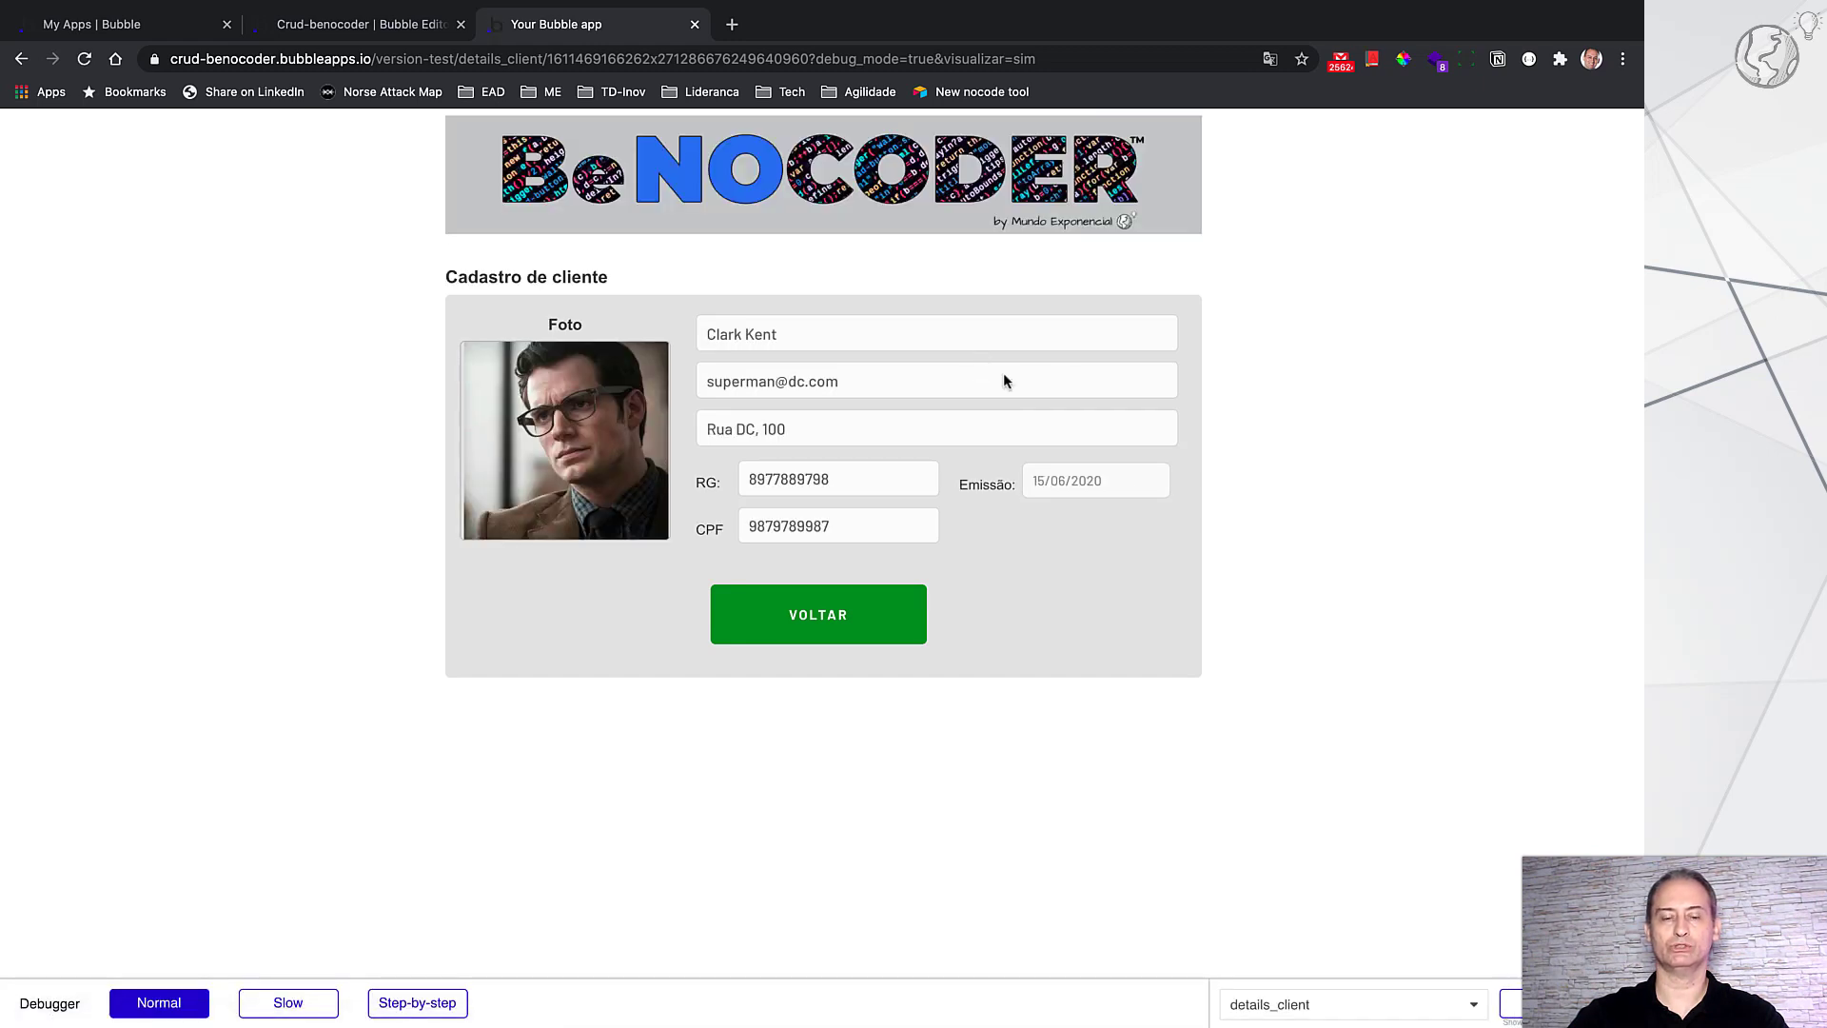
pyautogui.click(871, 634)
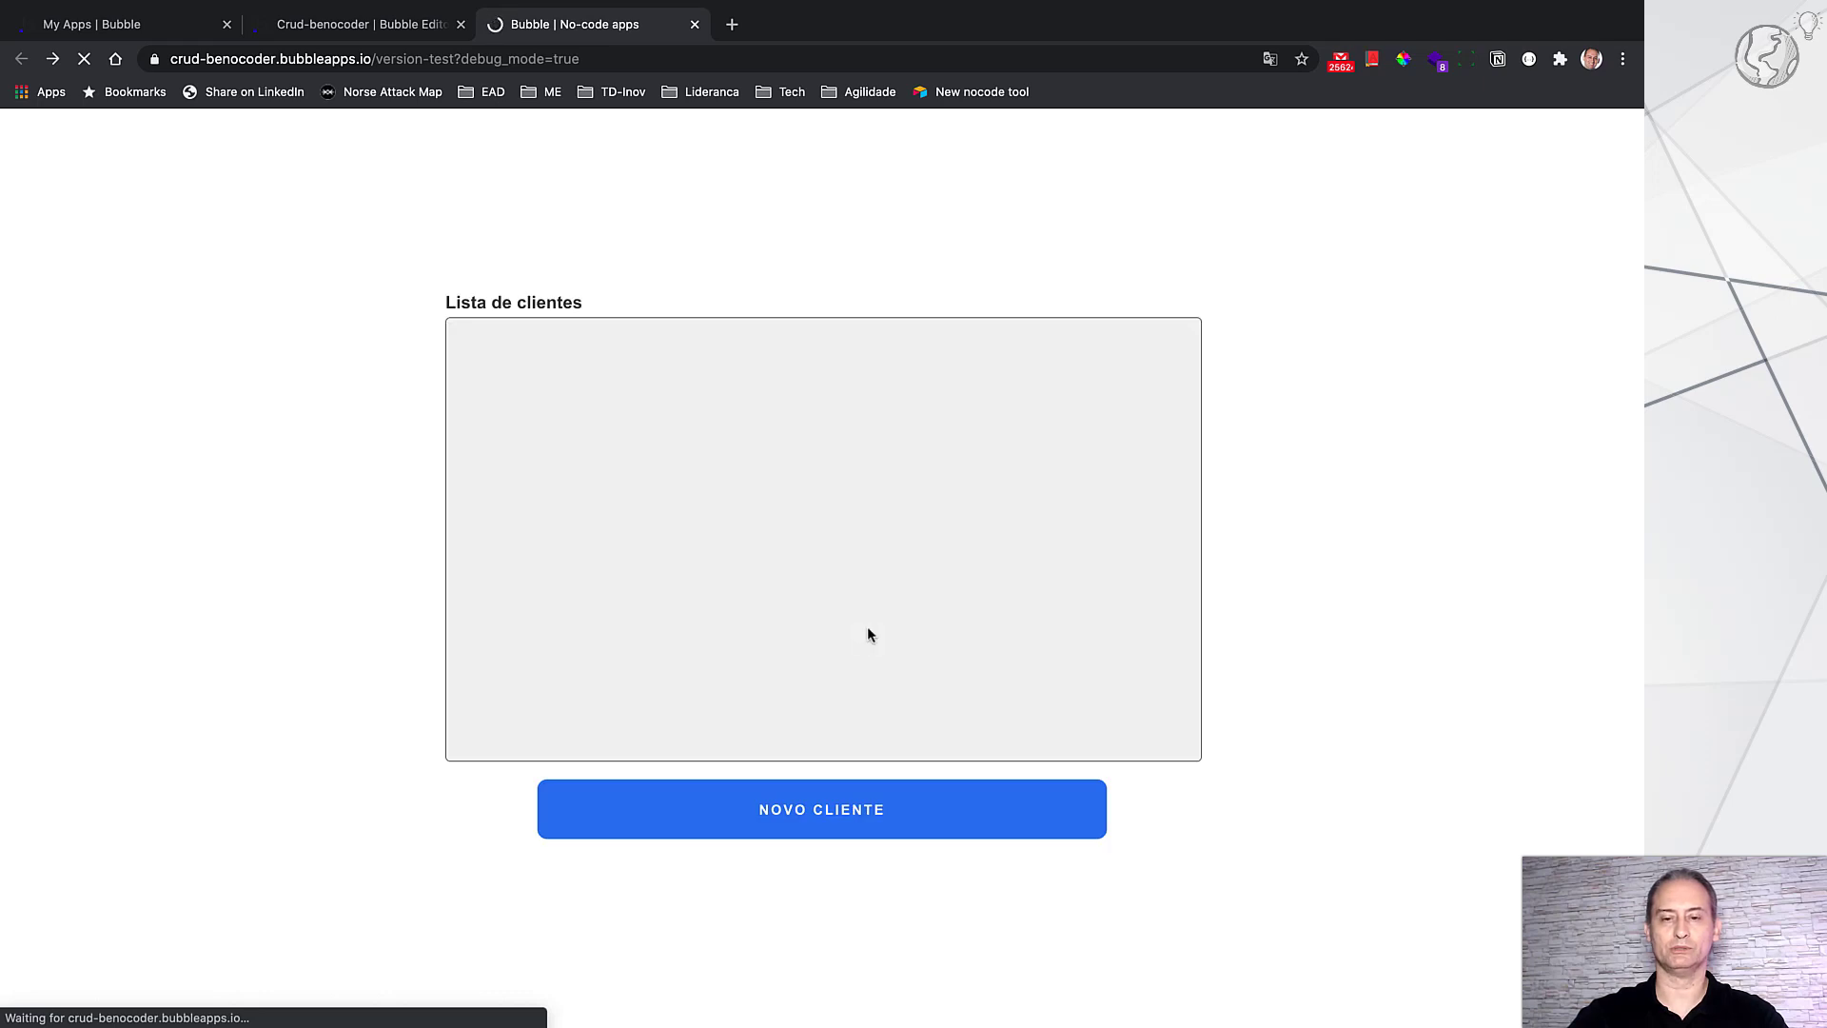
# Step: Edit the client's address number to end in 2, save, verify it on the details page, then return
pyautogui.click(1118, 385)
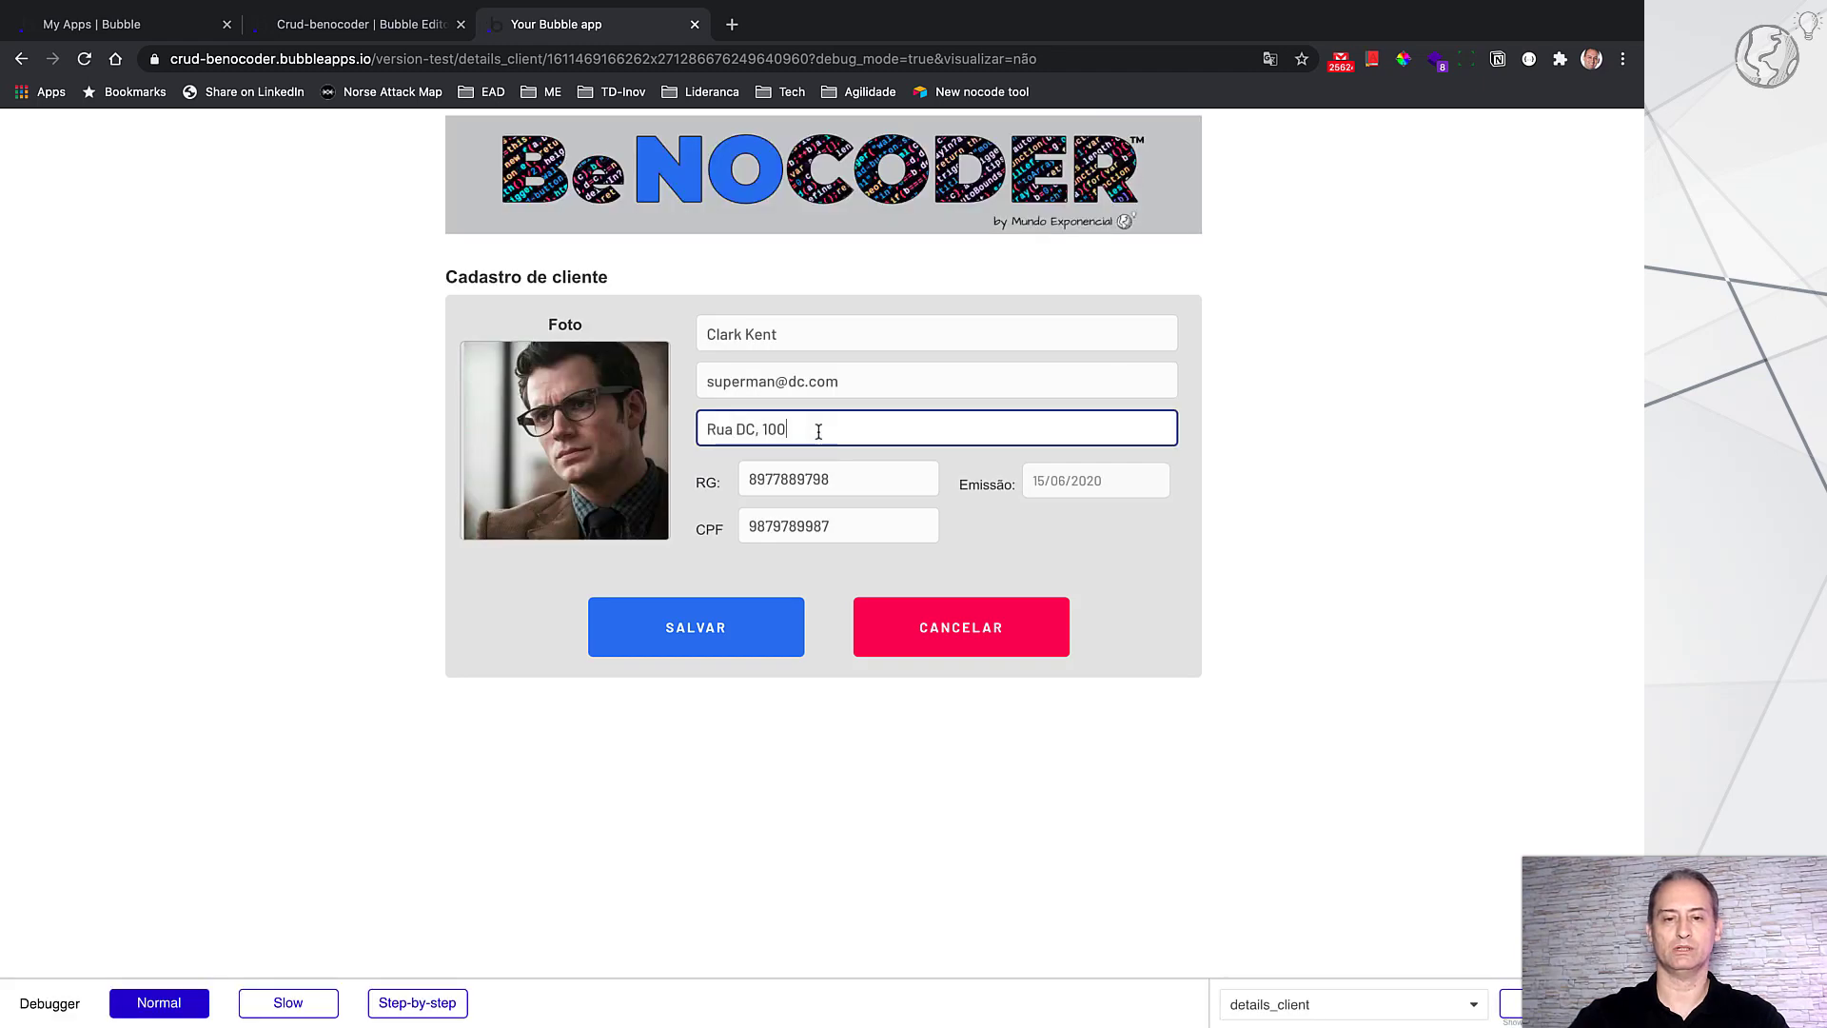
pyautogui.press('BackSpace')
pyautogui.write('2')
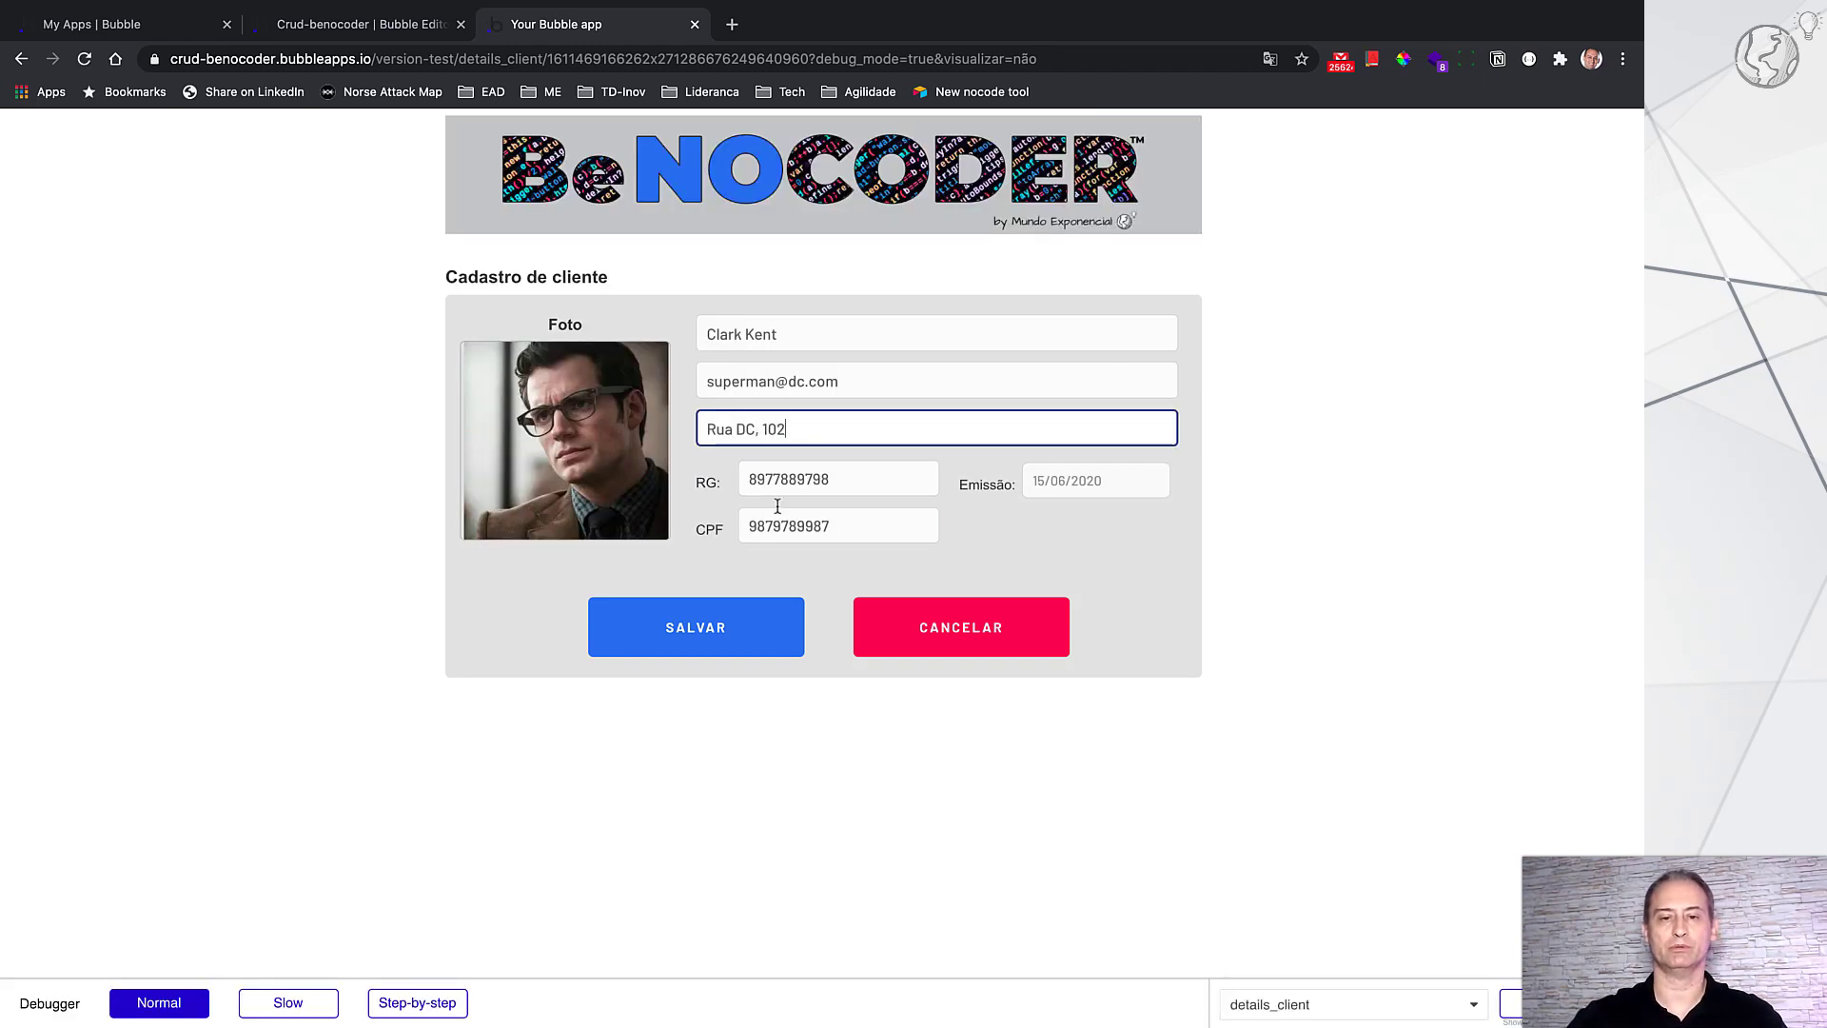
pyautogui.click(744, 631)
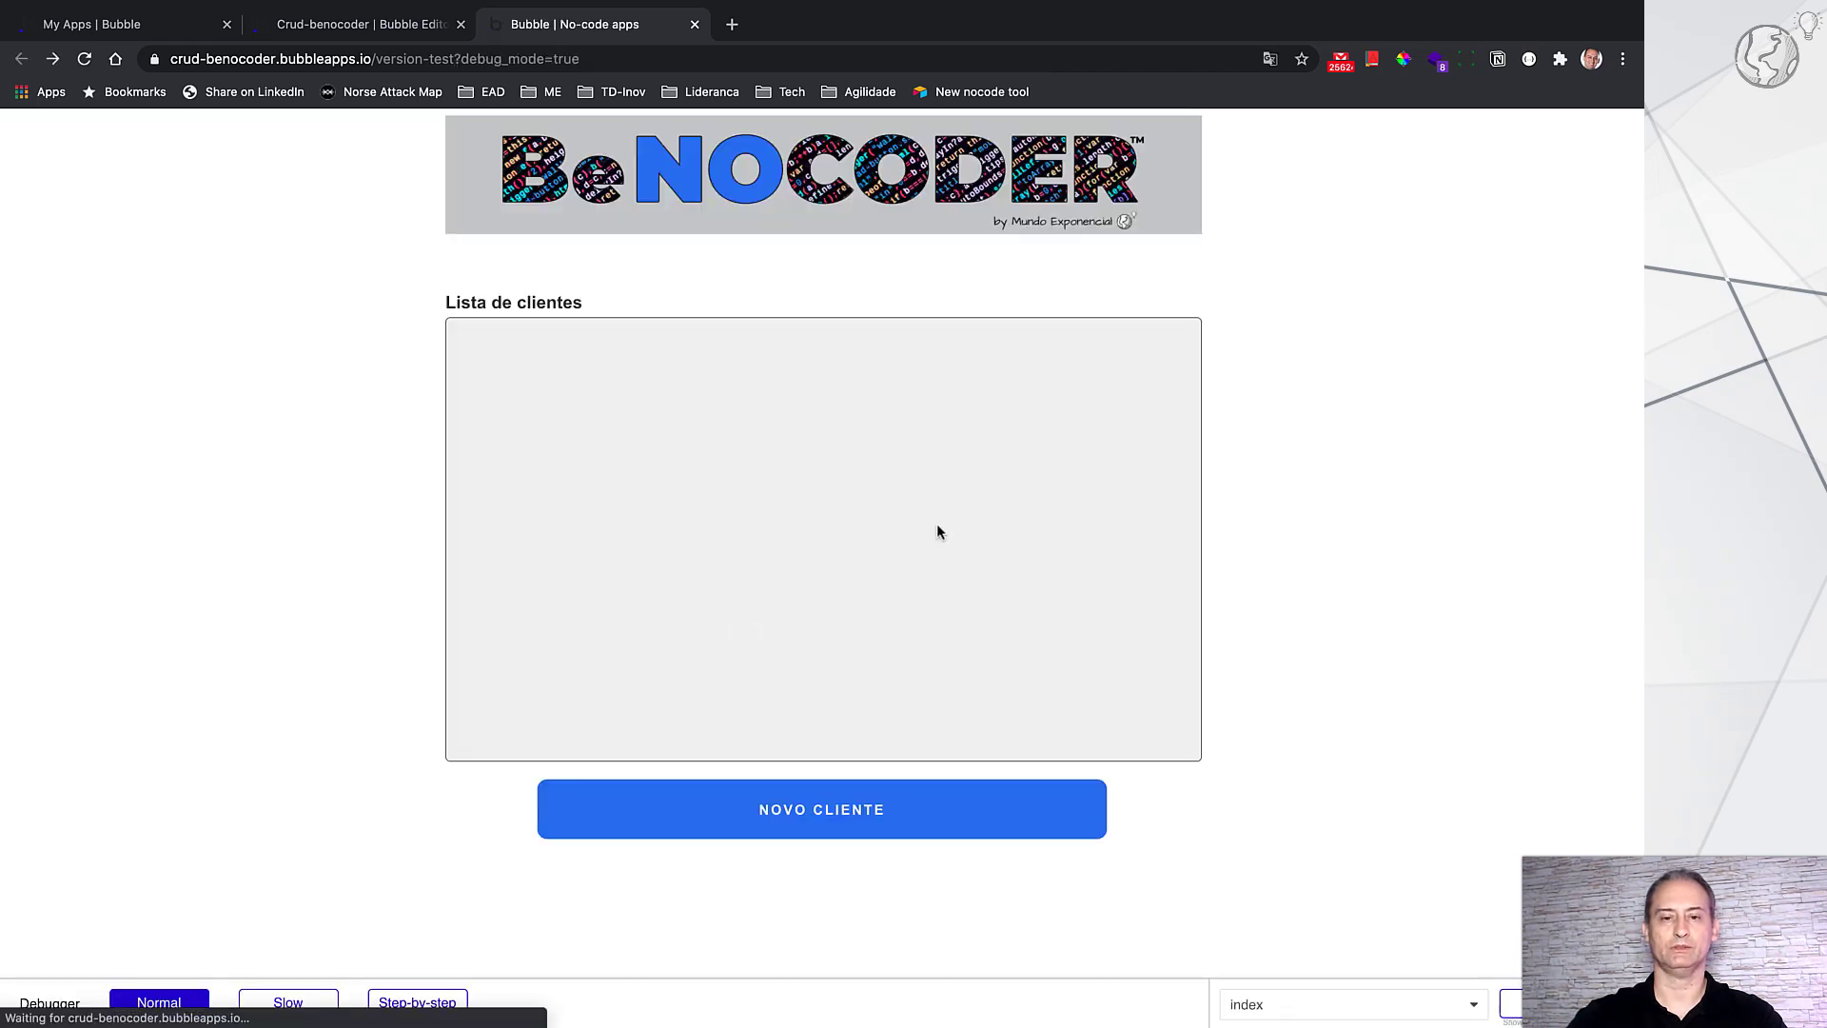
pyautogui.click(1062, 380)
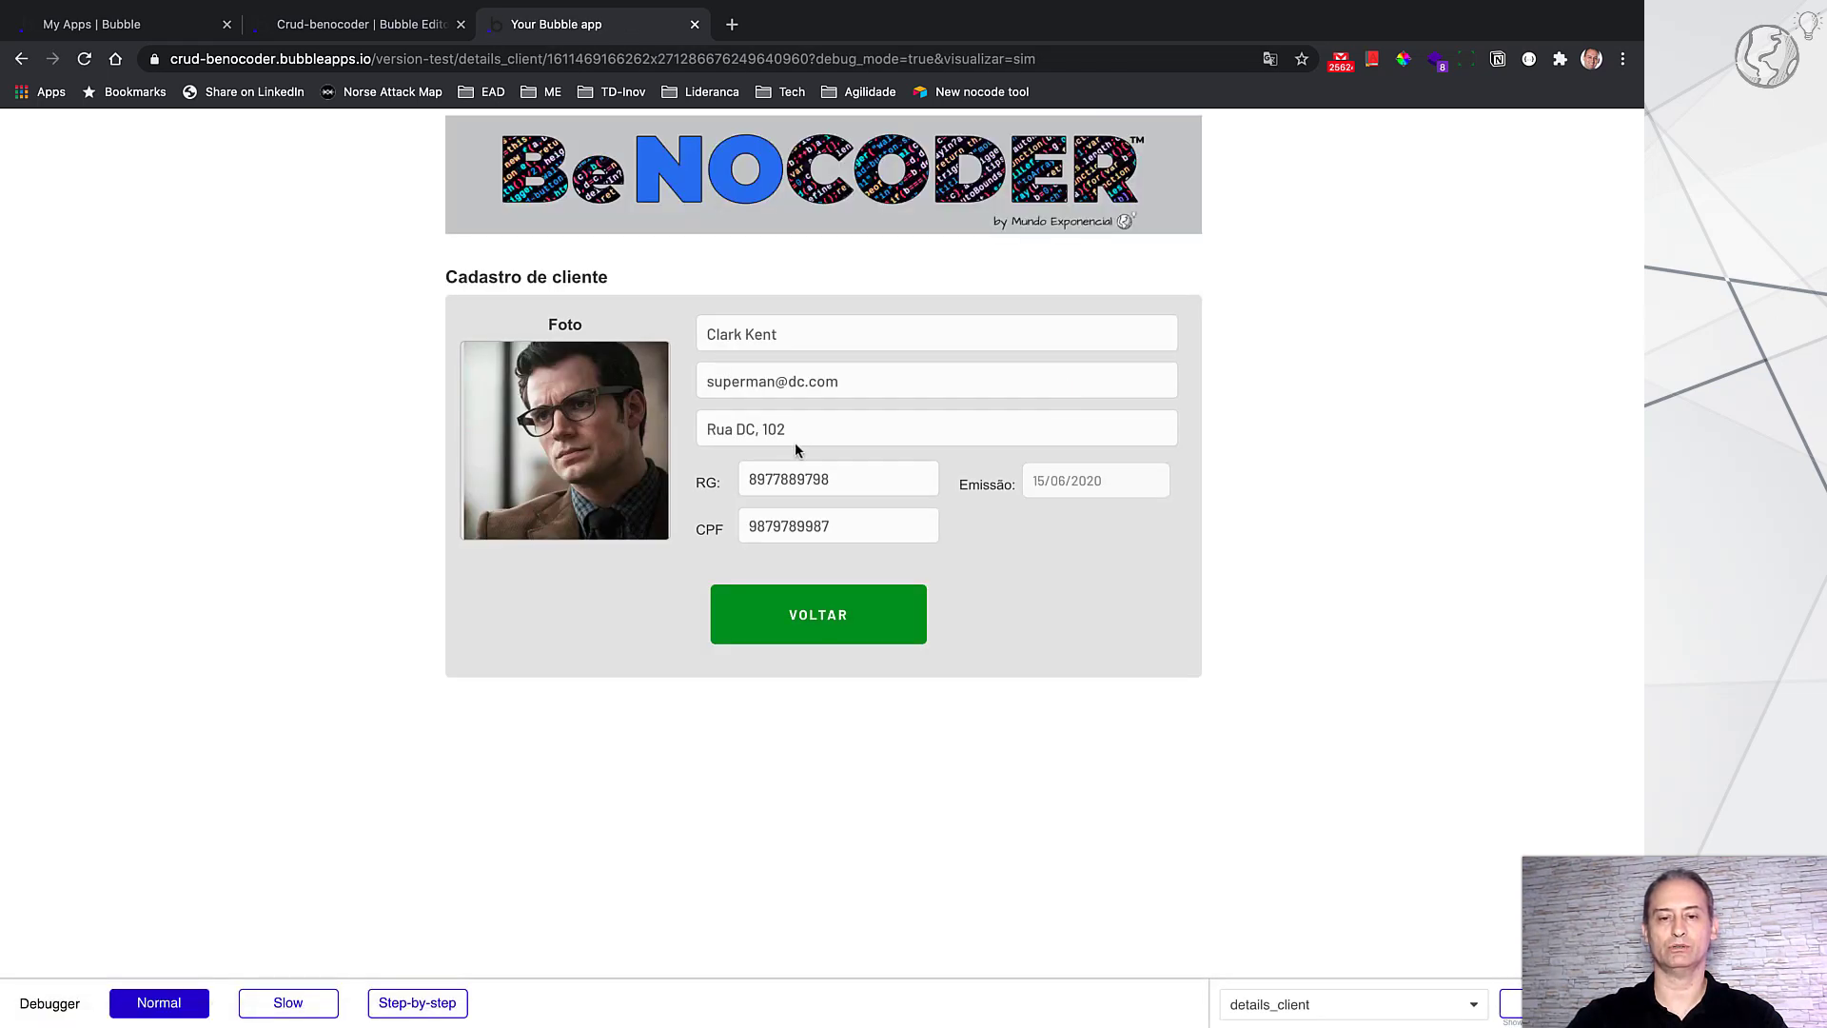
pyautogui.click(875, 627)
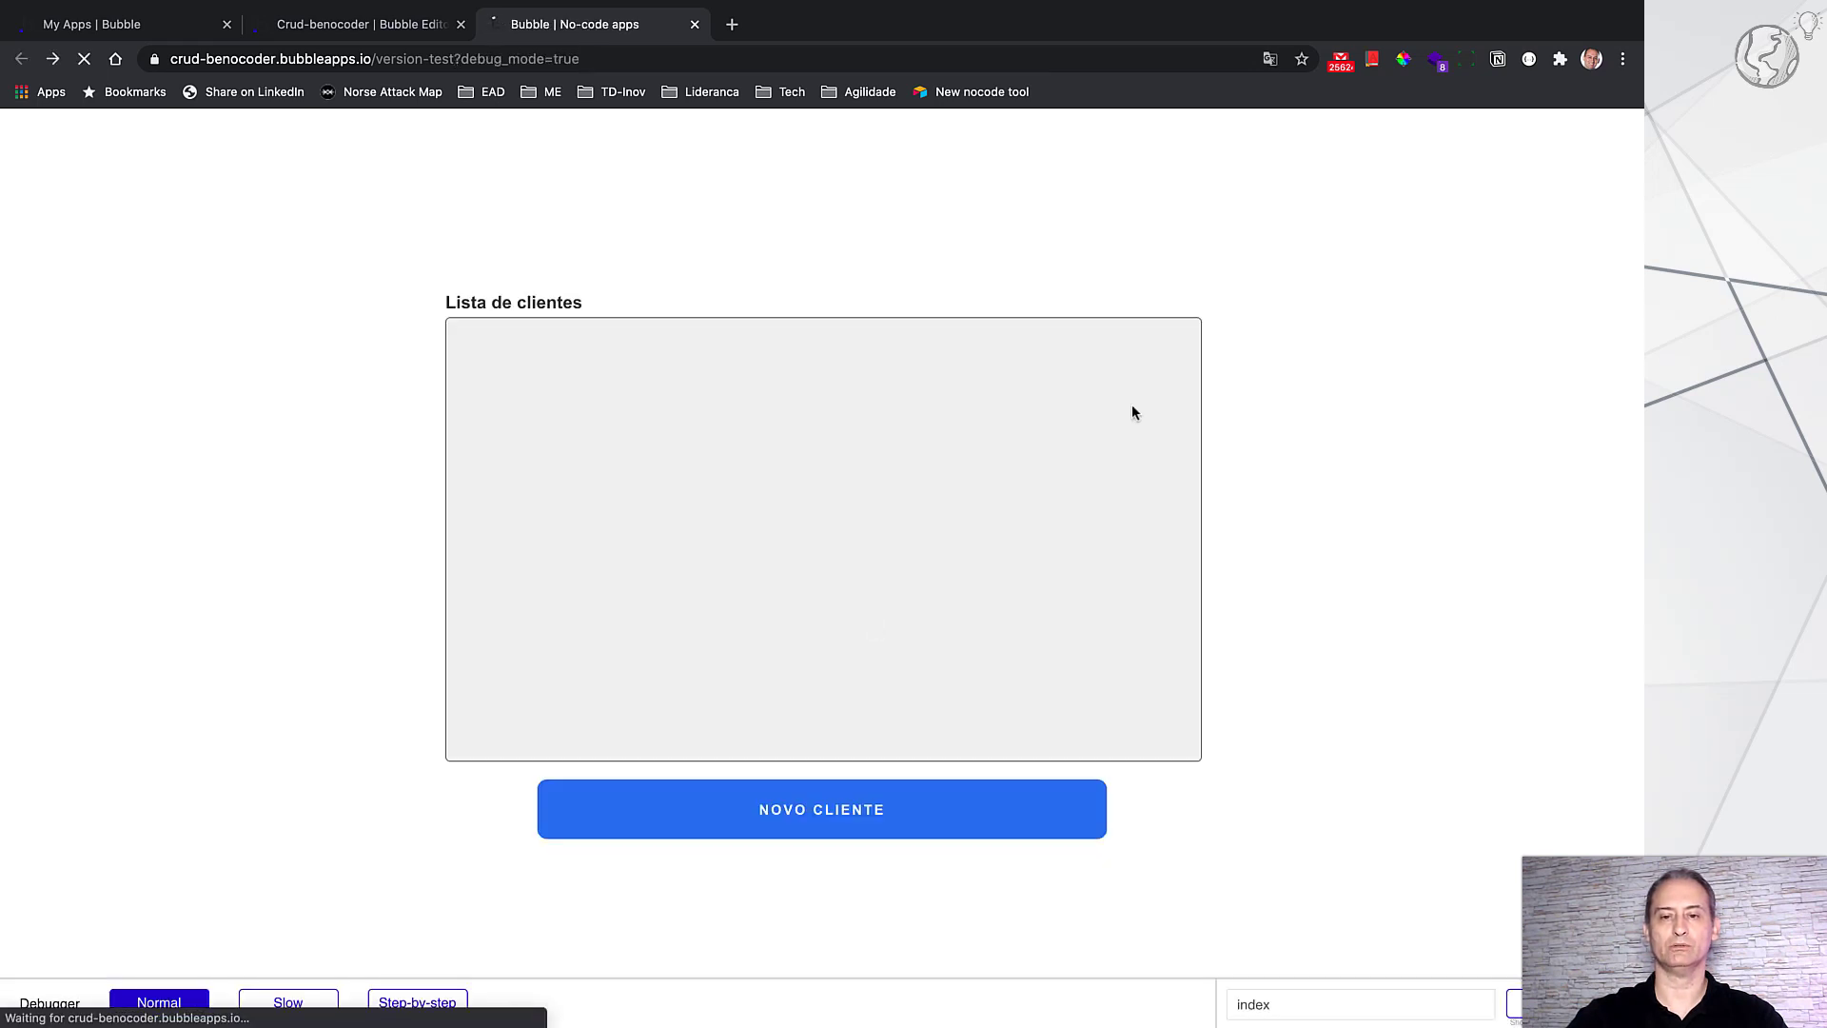
# Step: Delete the only client with the trash icon, then close the preview tab
pyautogui.click(1173, 398)
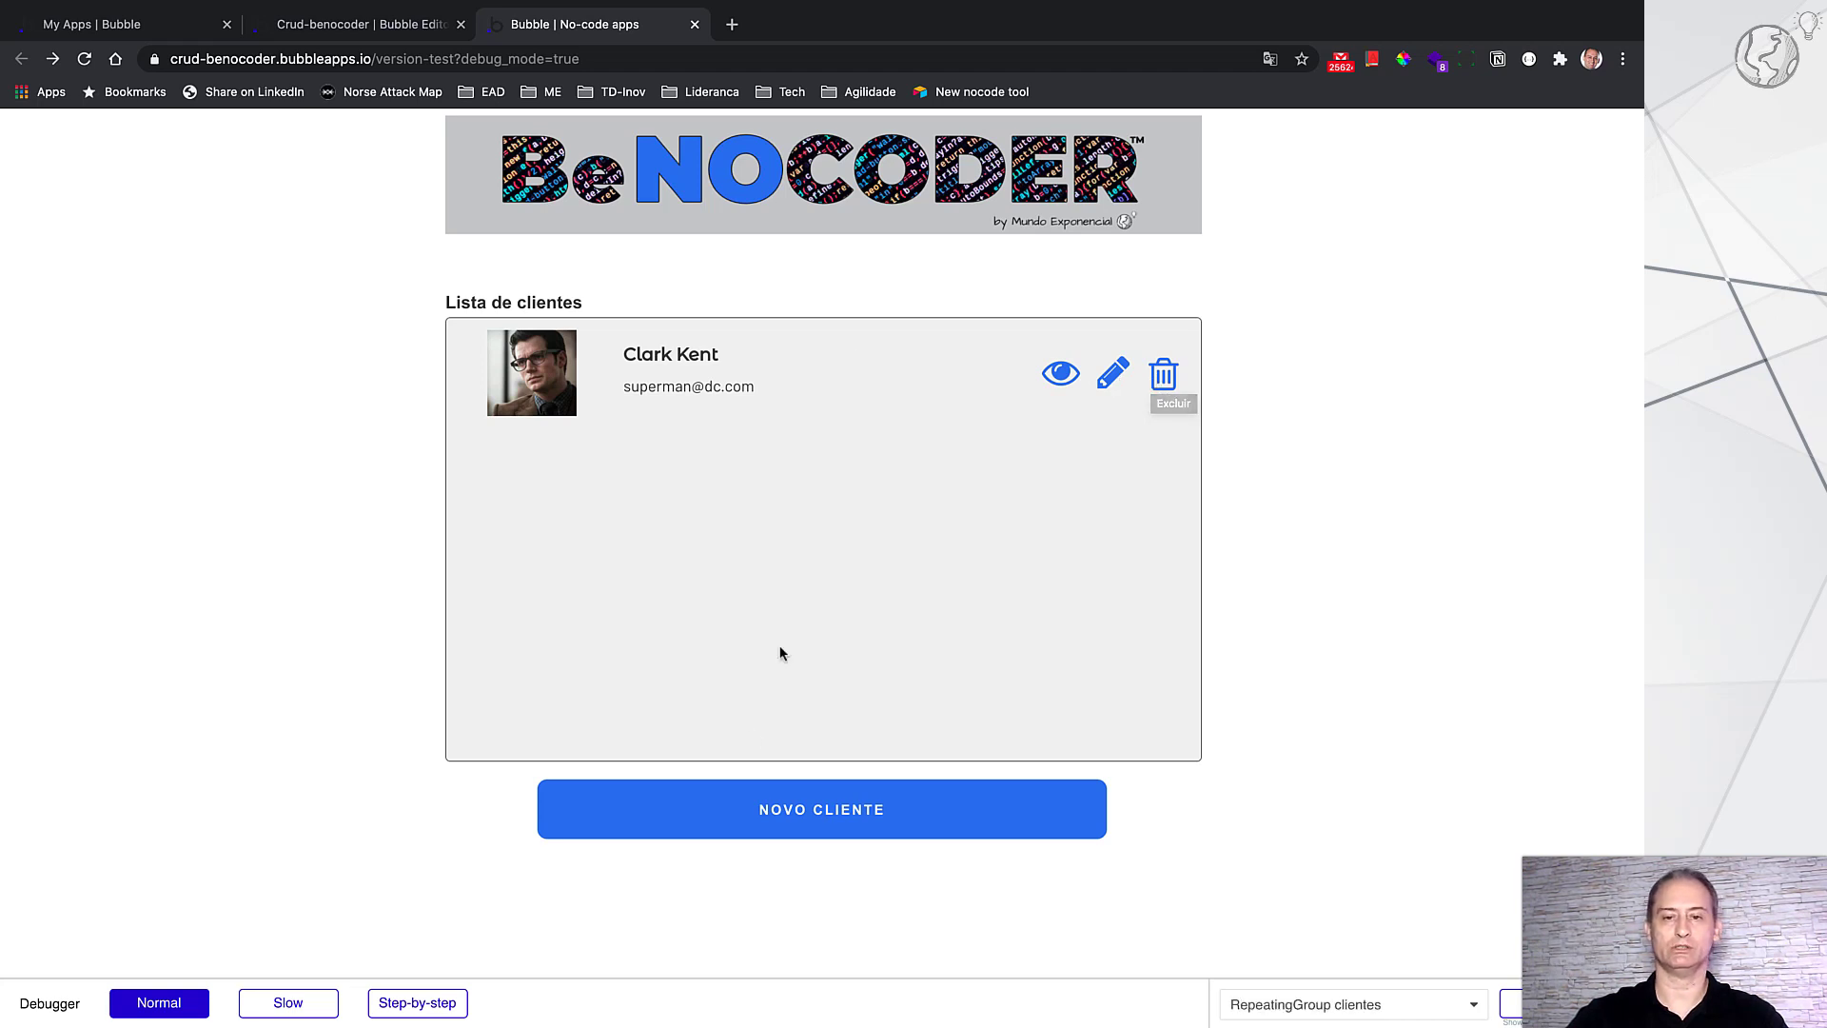
pyautogui.click(1161, 371)
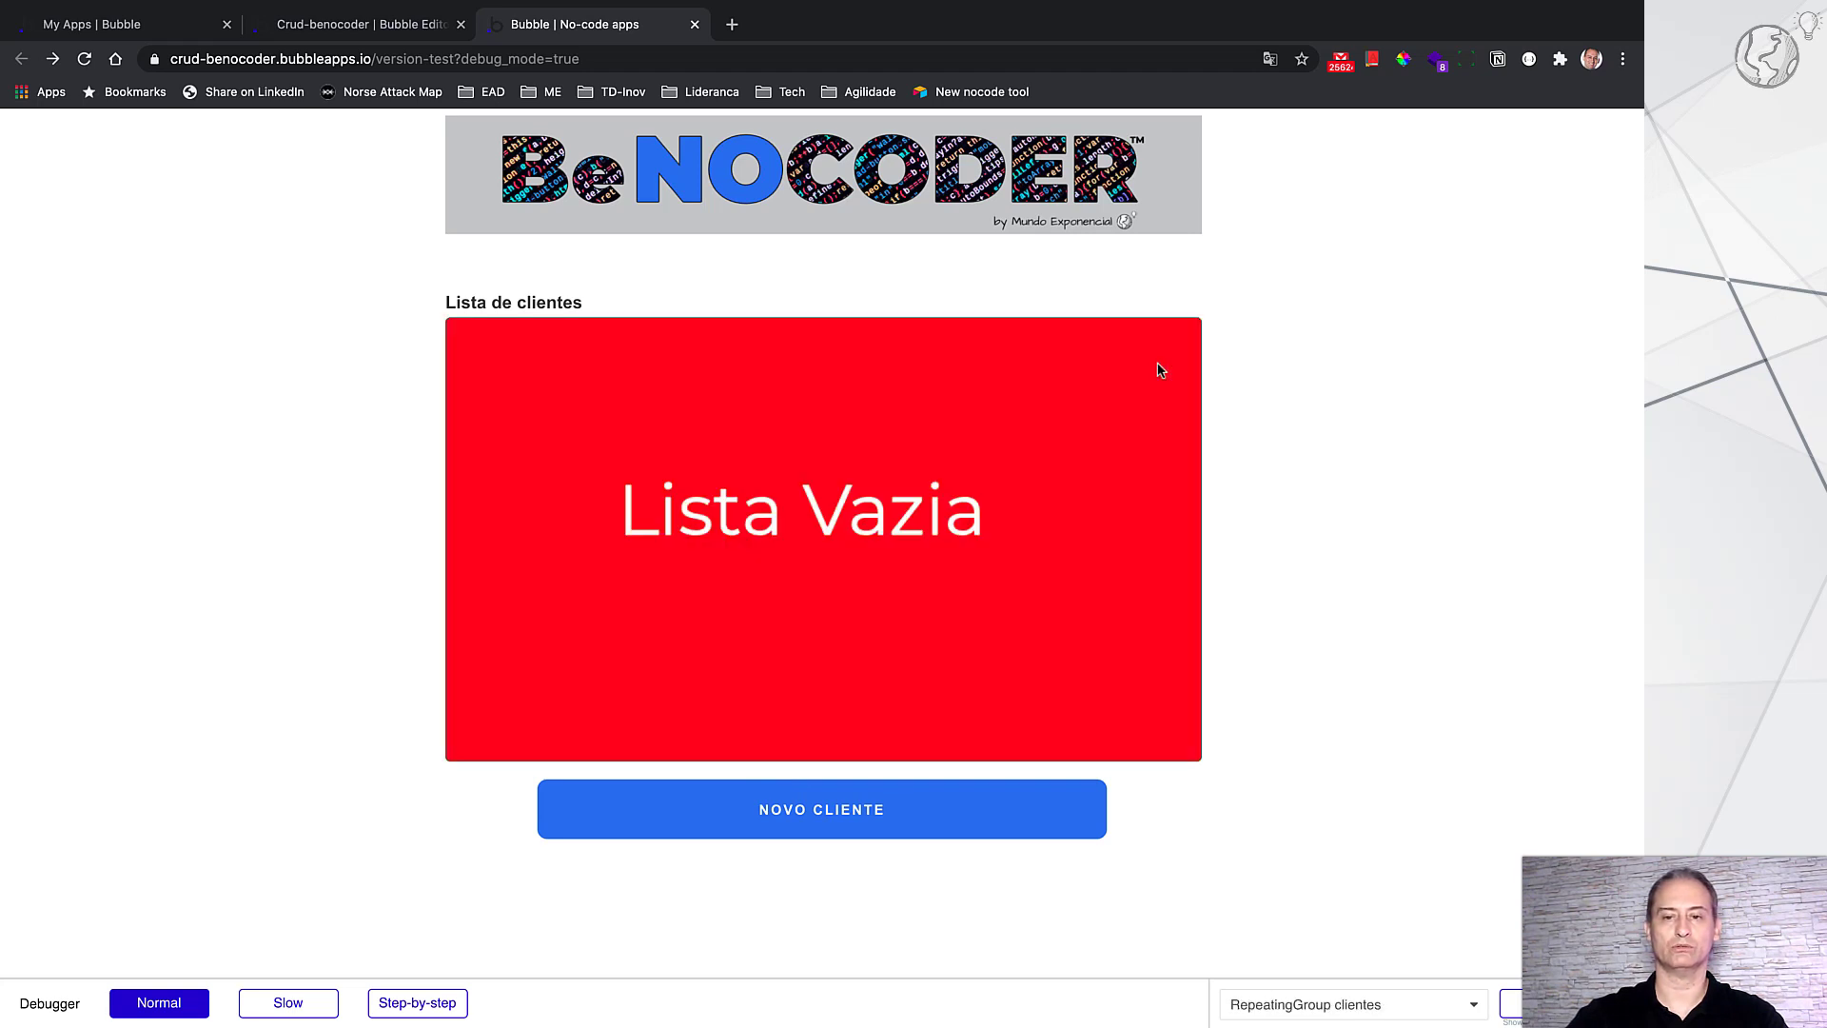
pyautogui.click(695, 25)
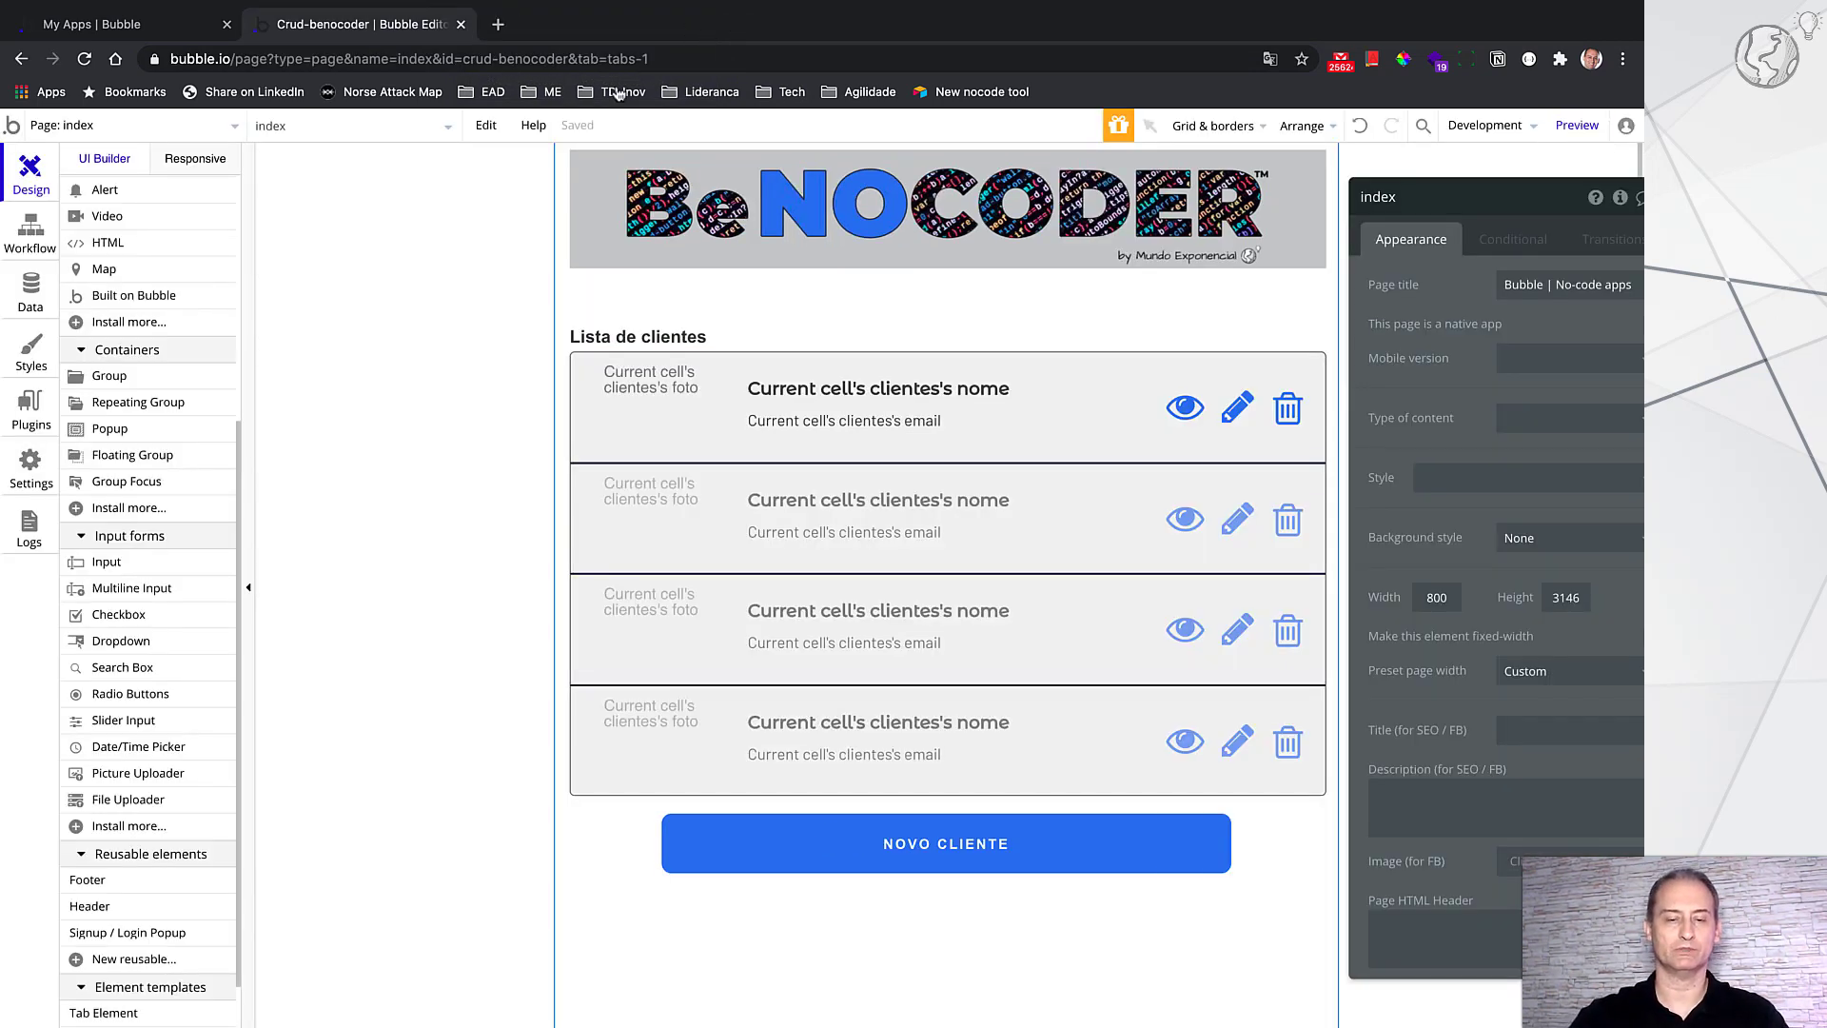
# Step: Show the Data types page listing the clientes fields cpf, email, emissao_RG, endereco, foto, nome, rg
pyautogui.click(32, 292)
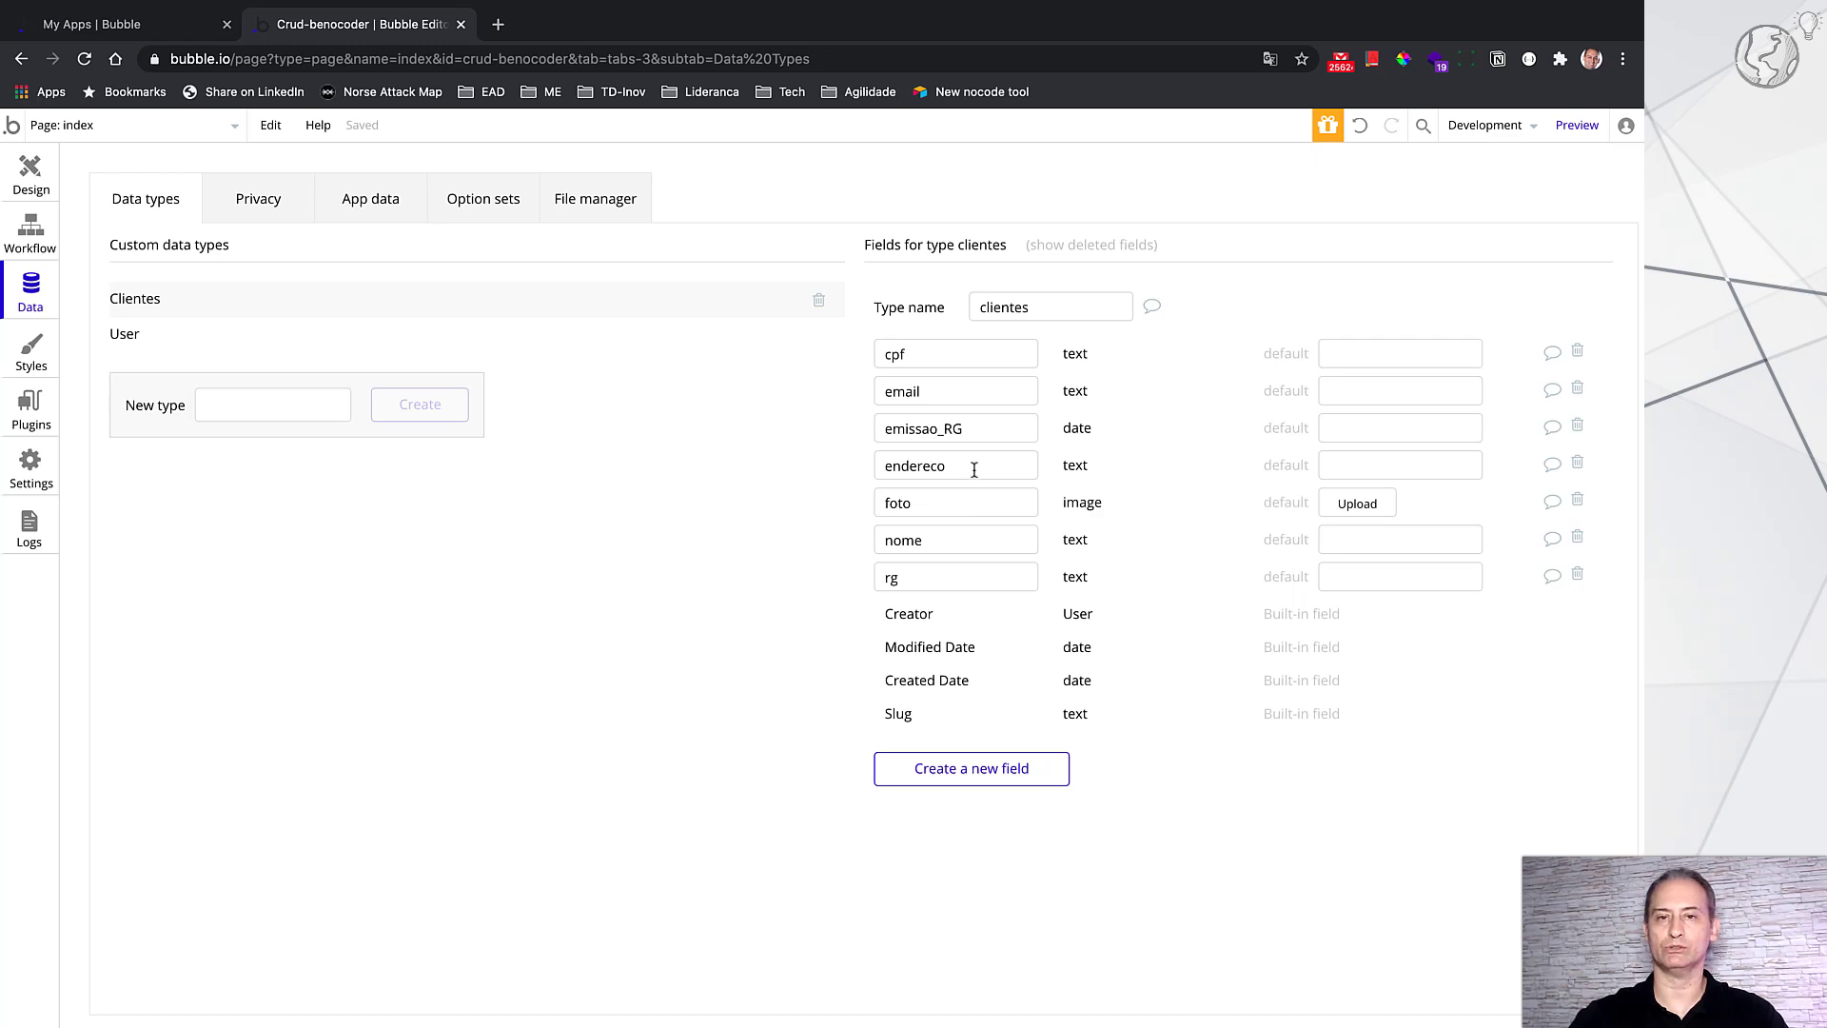
# Step: Return to the Design view of the index page and its client list
pyautogui.moveTo(975, 469)
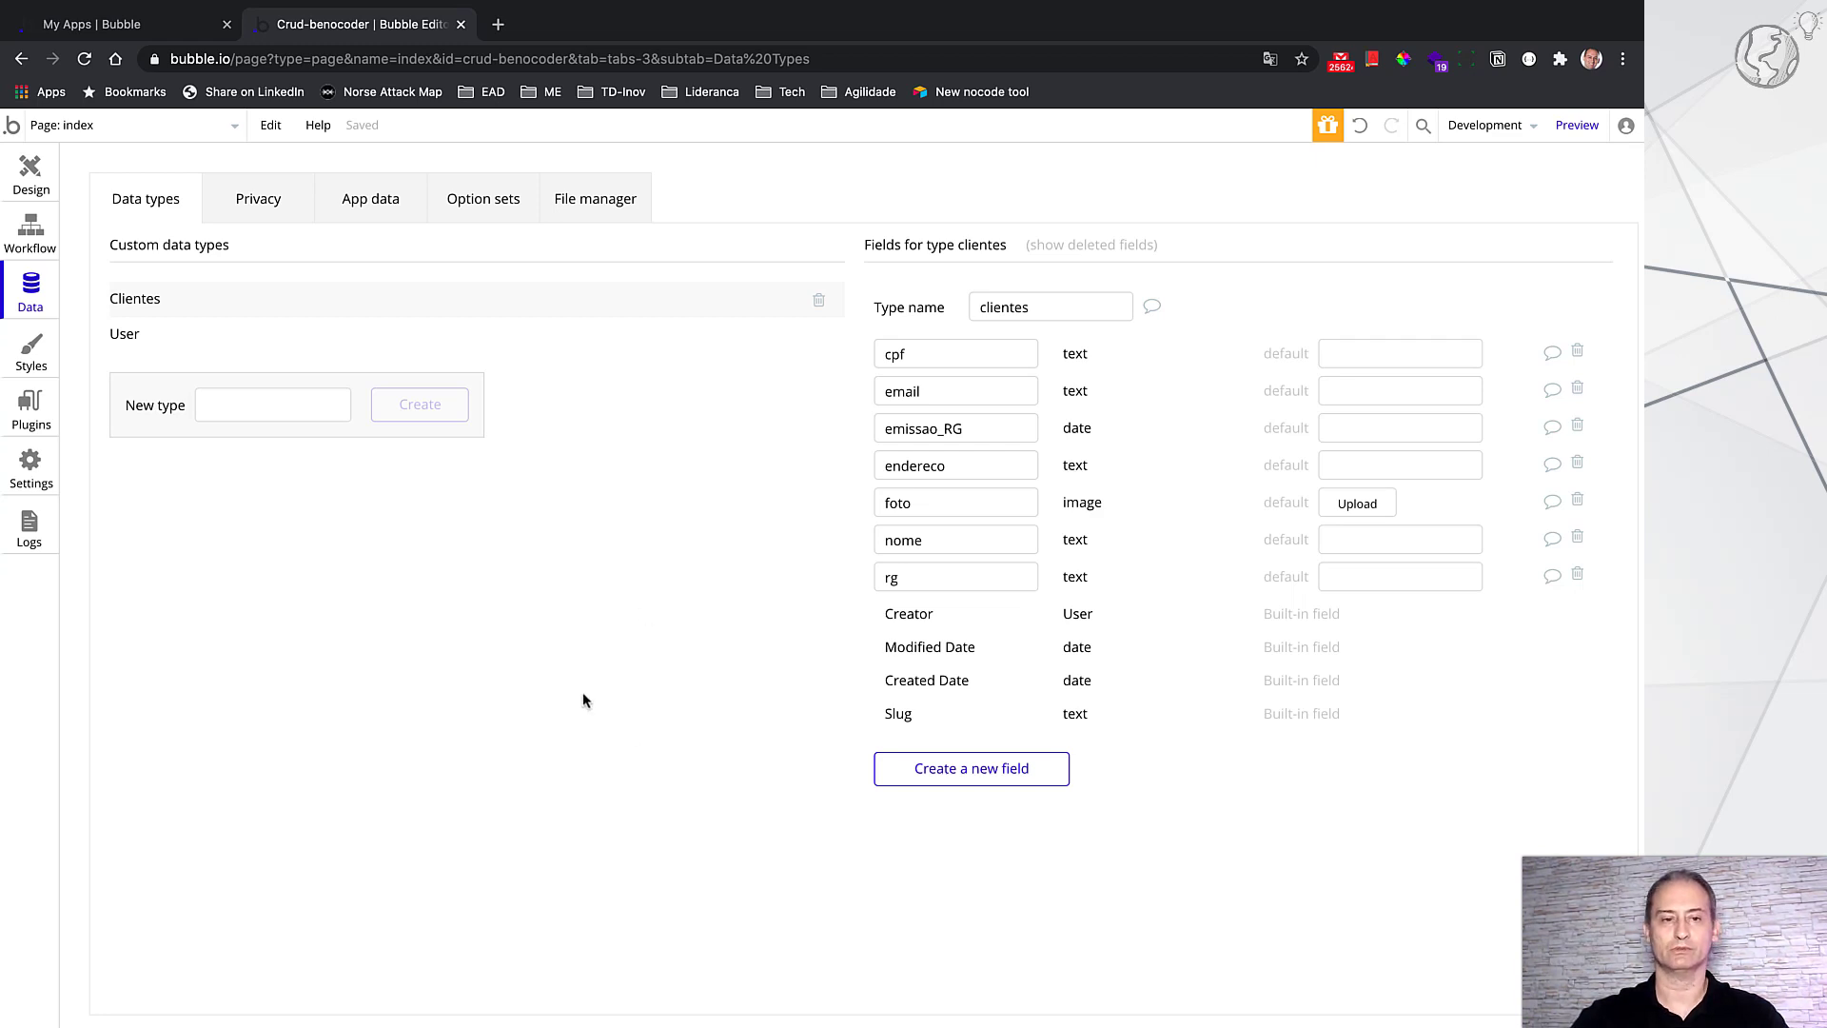
pyautogui.click(38, 179)
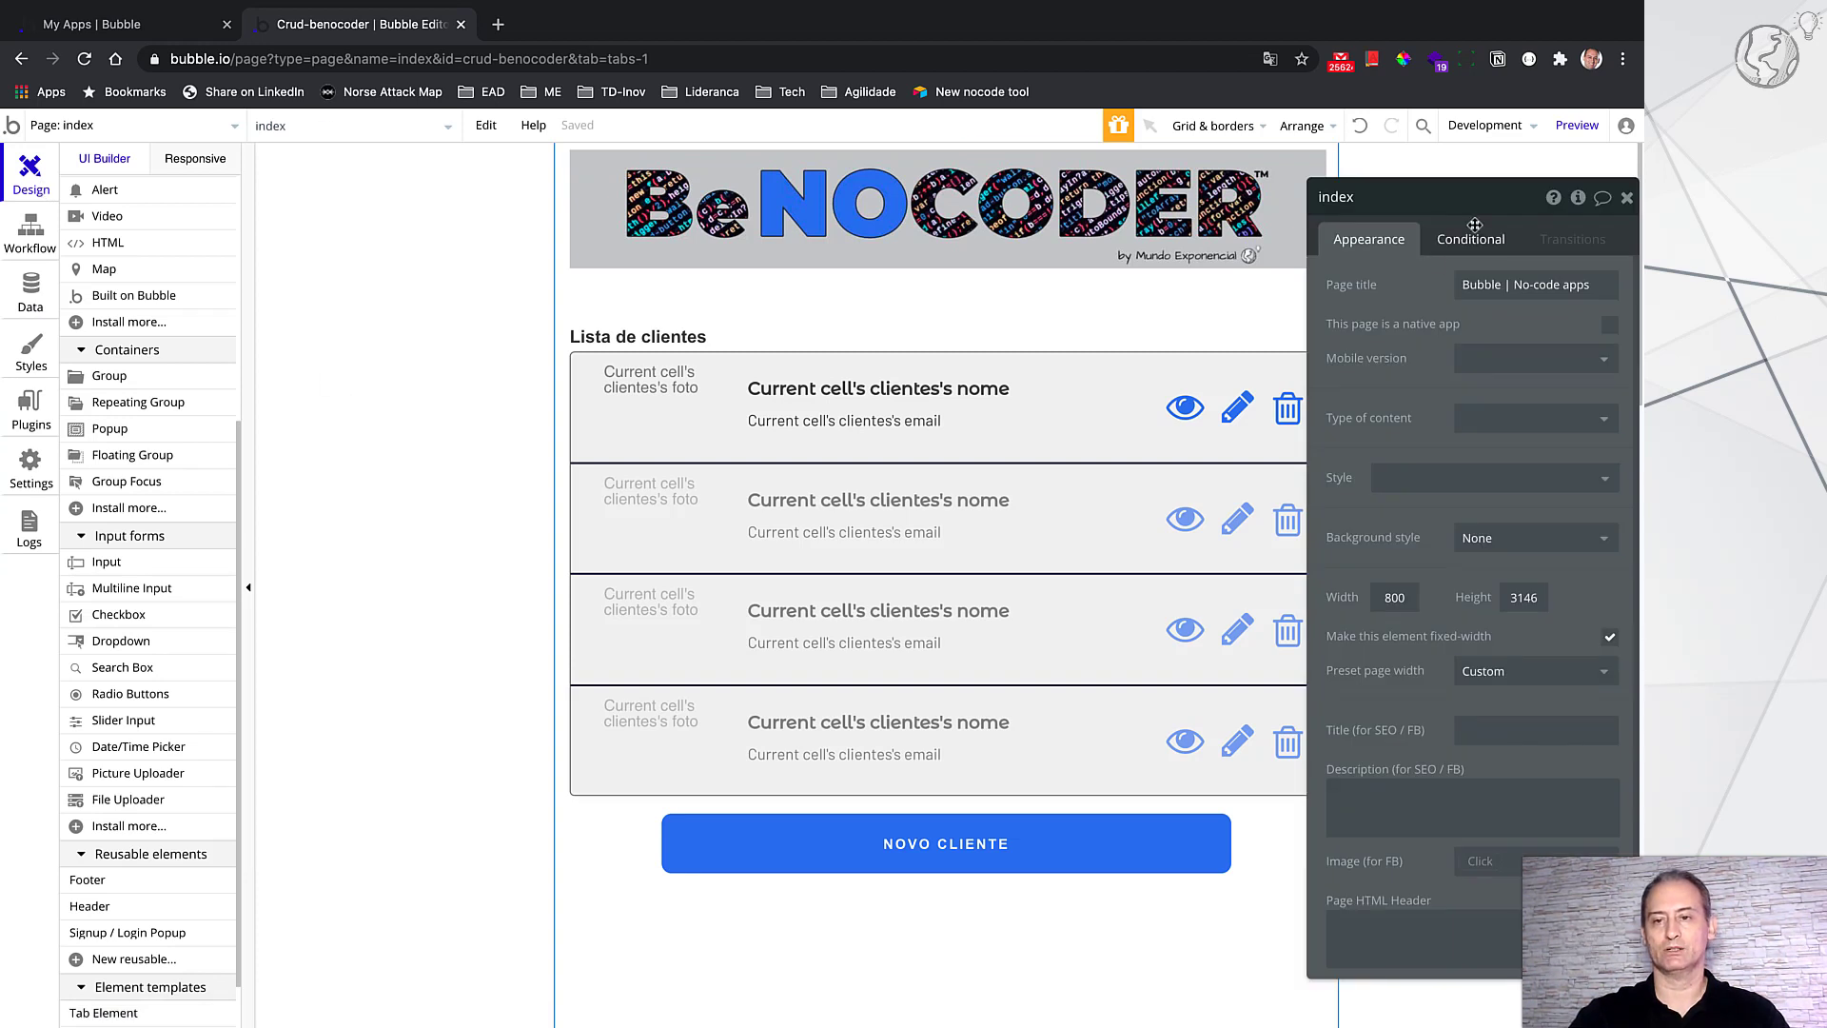
pyautogui.moveTo(1449, 209); pyautogui.dragTo(1515, 210)
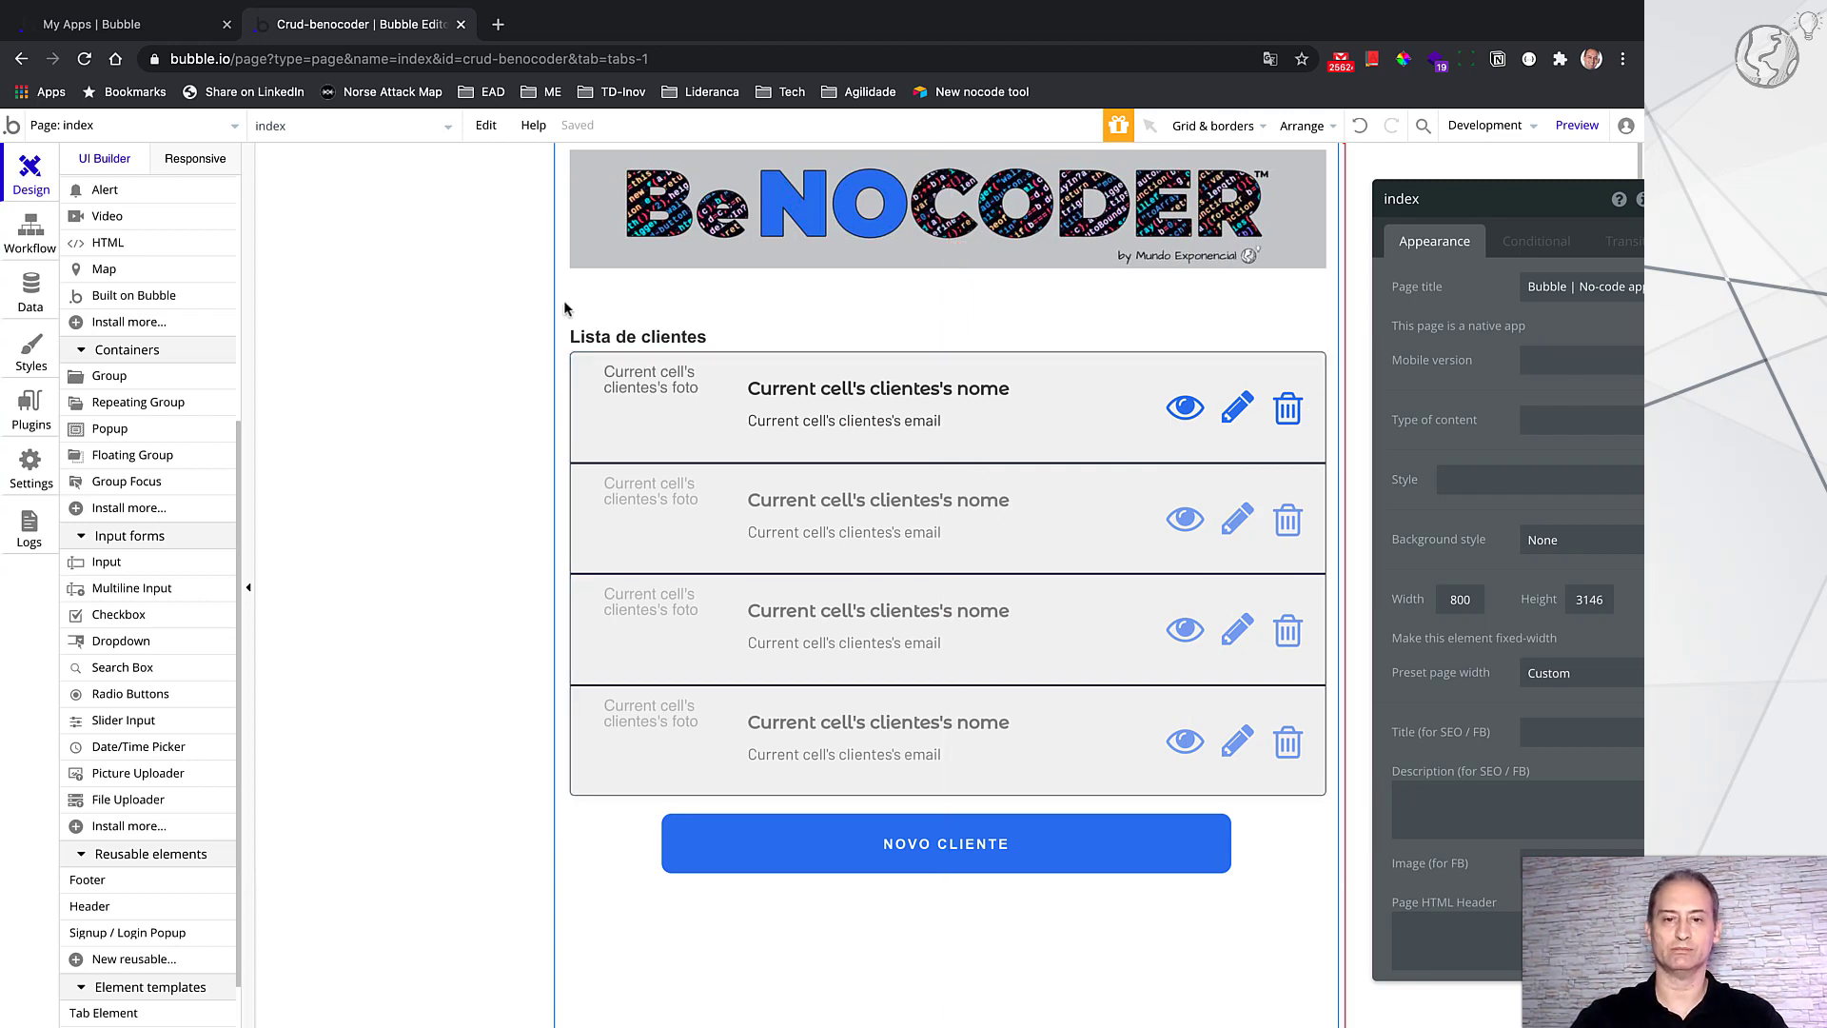
# Step: Switch via new_client to the details_client page and select its Group novo cliente form
pyautogui.click(114, 129)
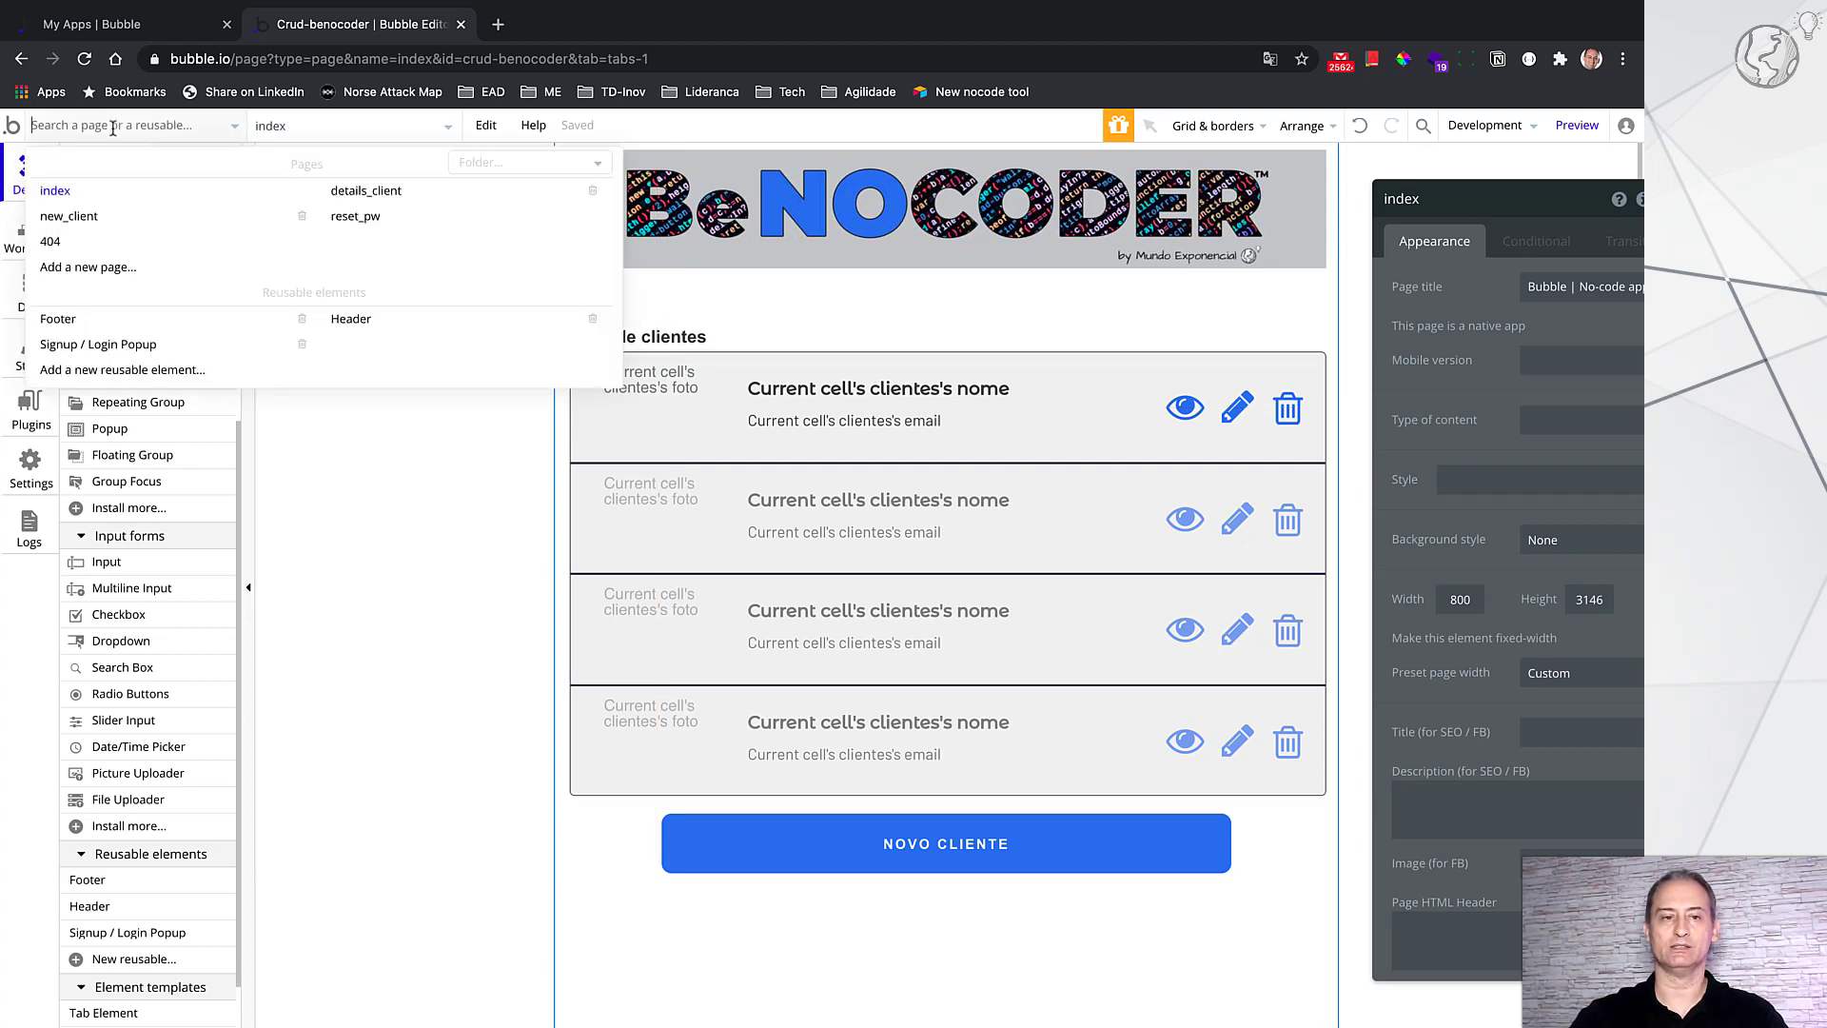
pyautogui.click(110, 218)
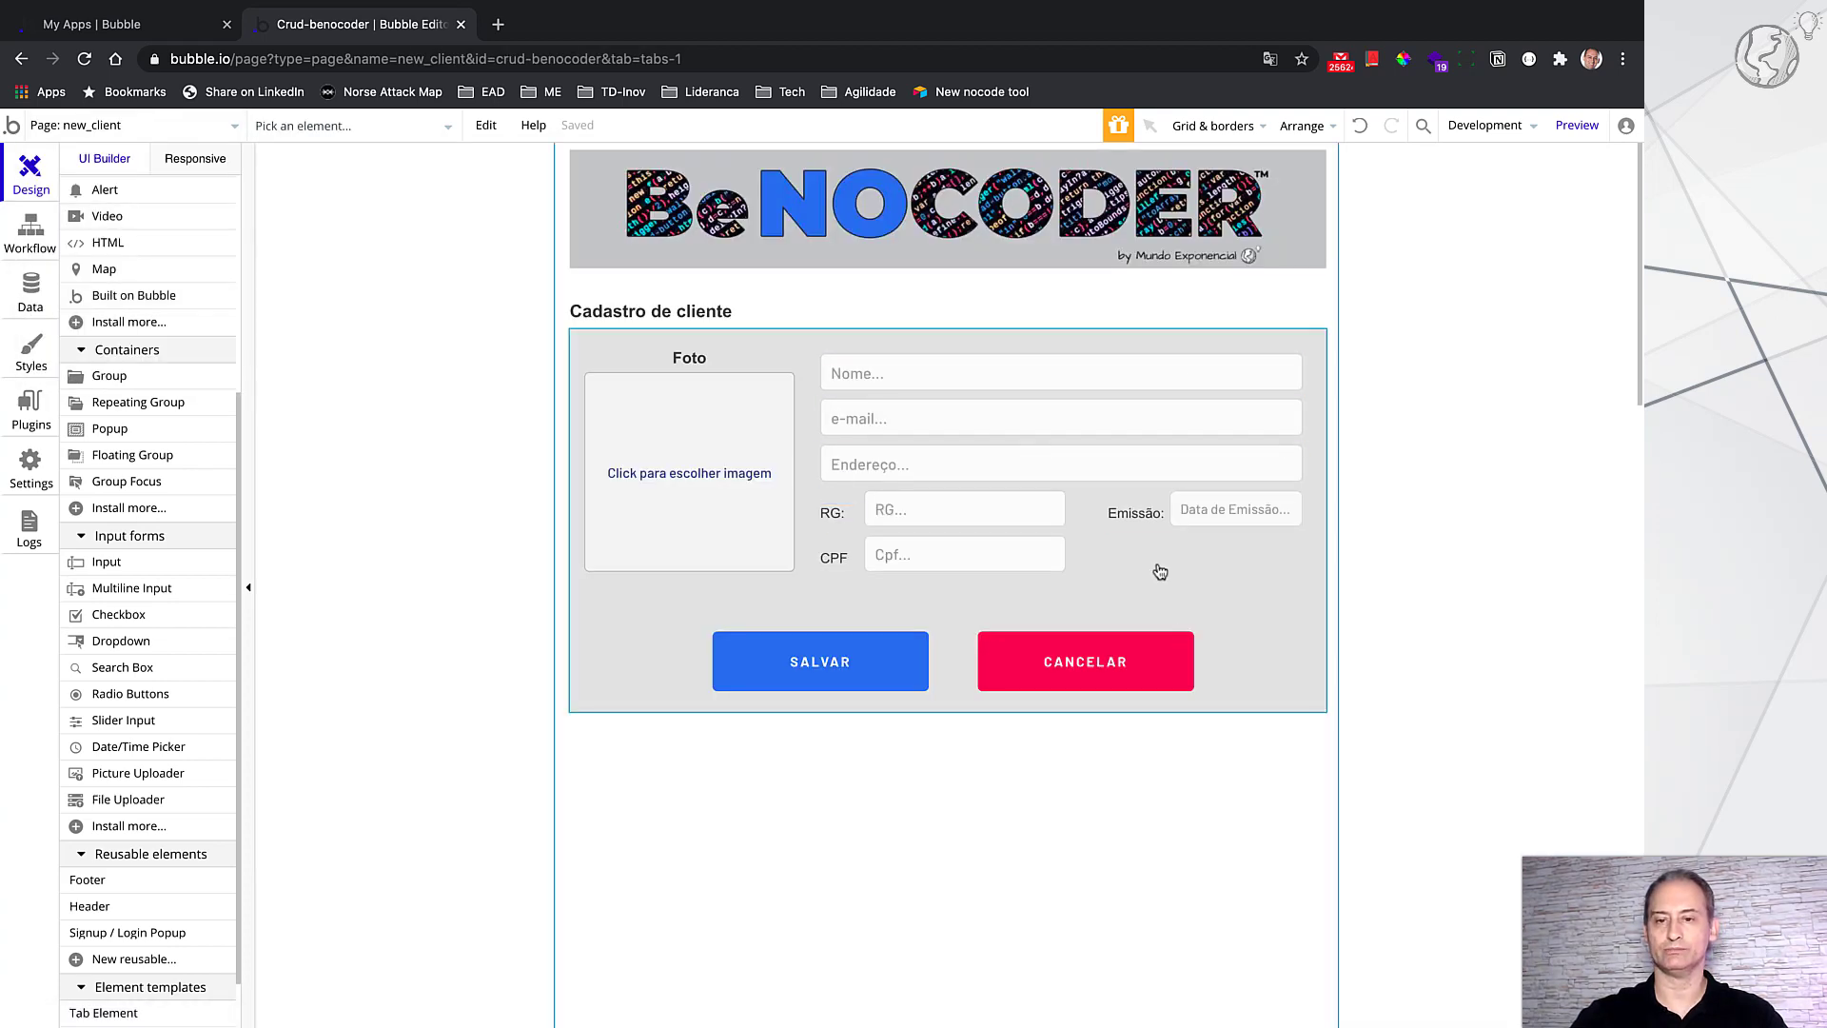
pyautogui.click(175, 130)
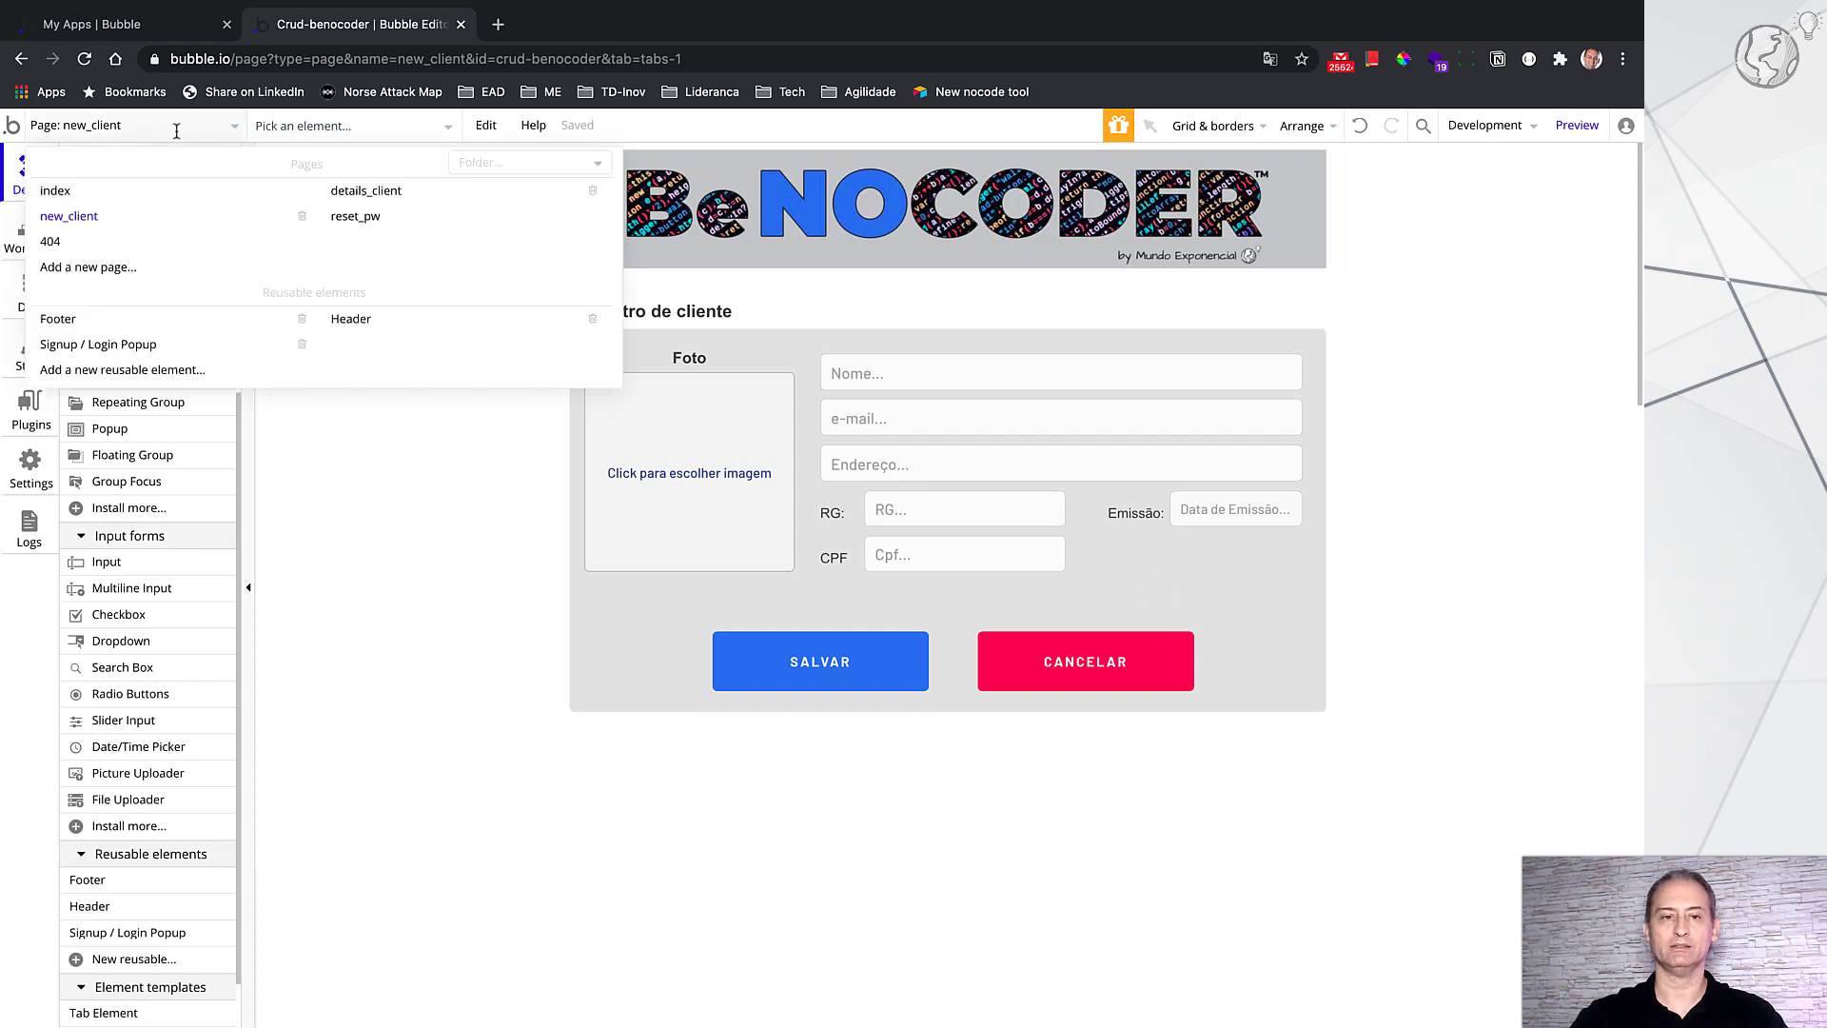
pyautogui.click(400, 190)
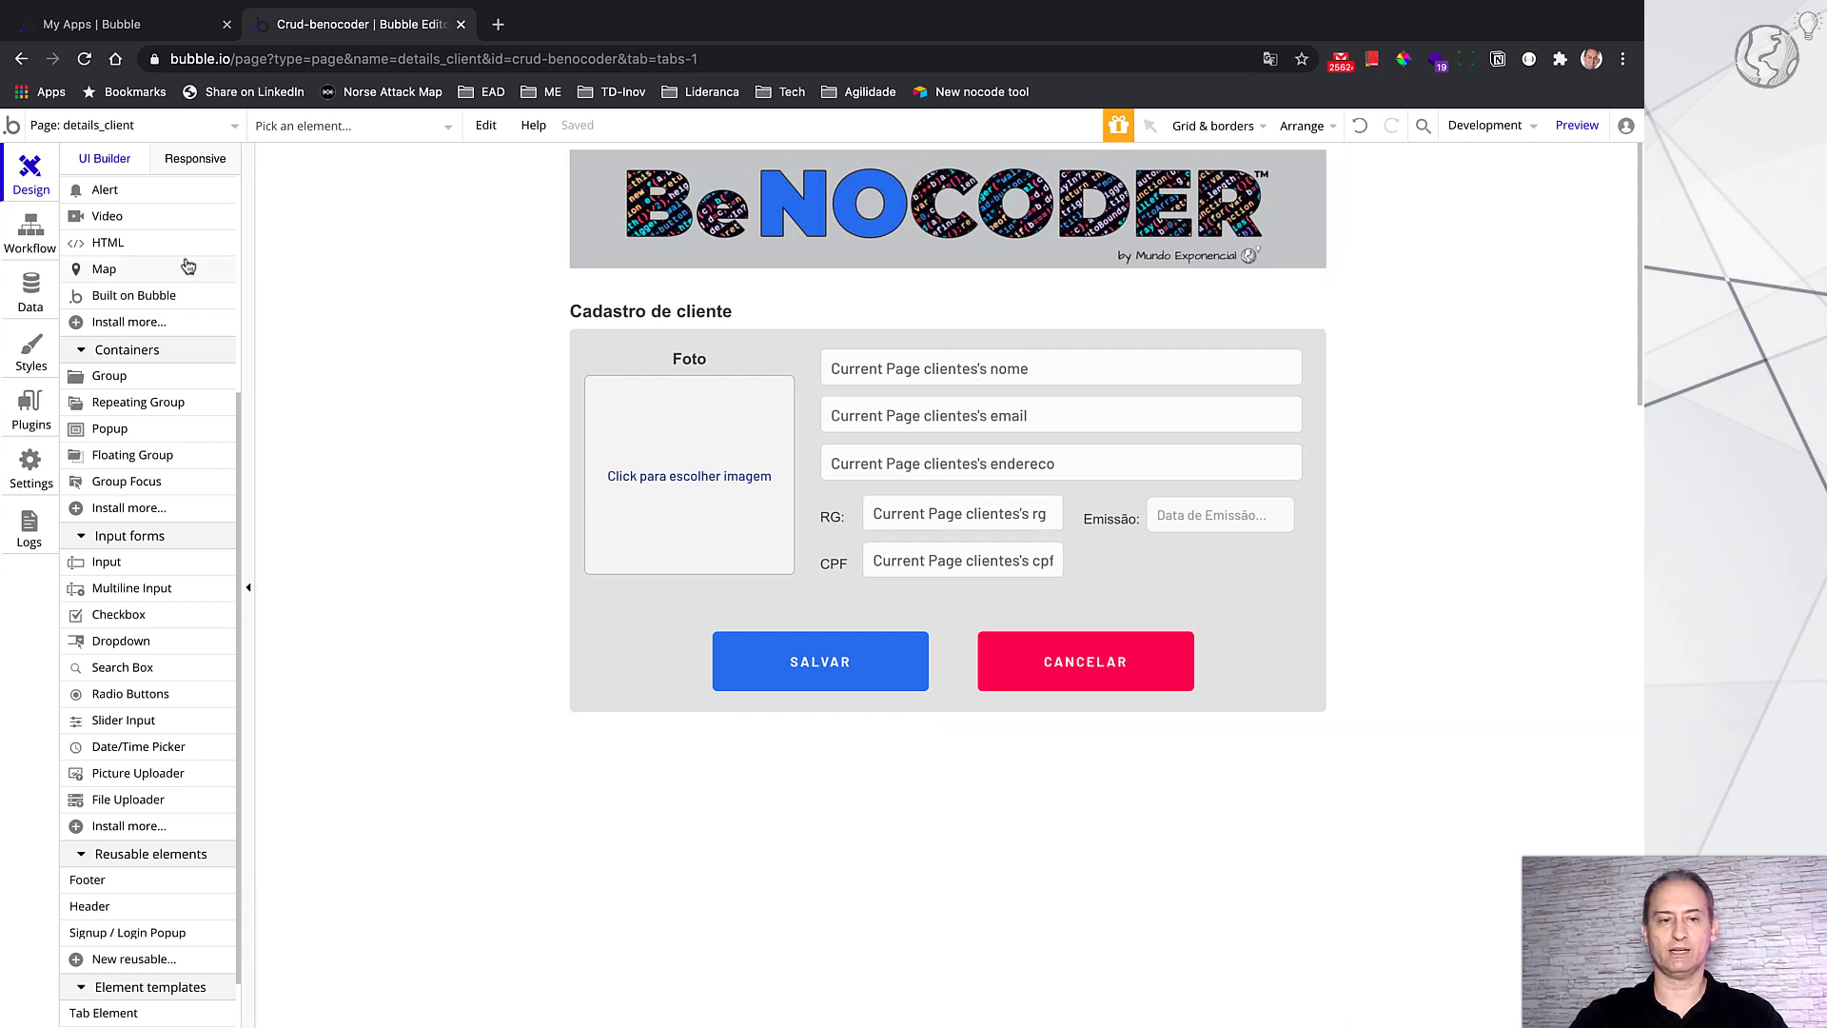
pyautogui.scroll(5, 101, 200)
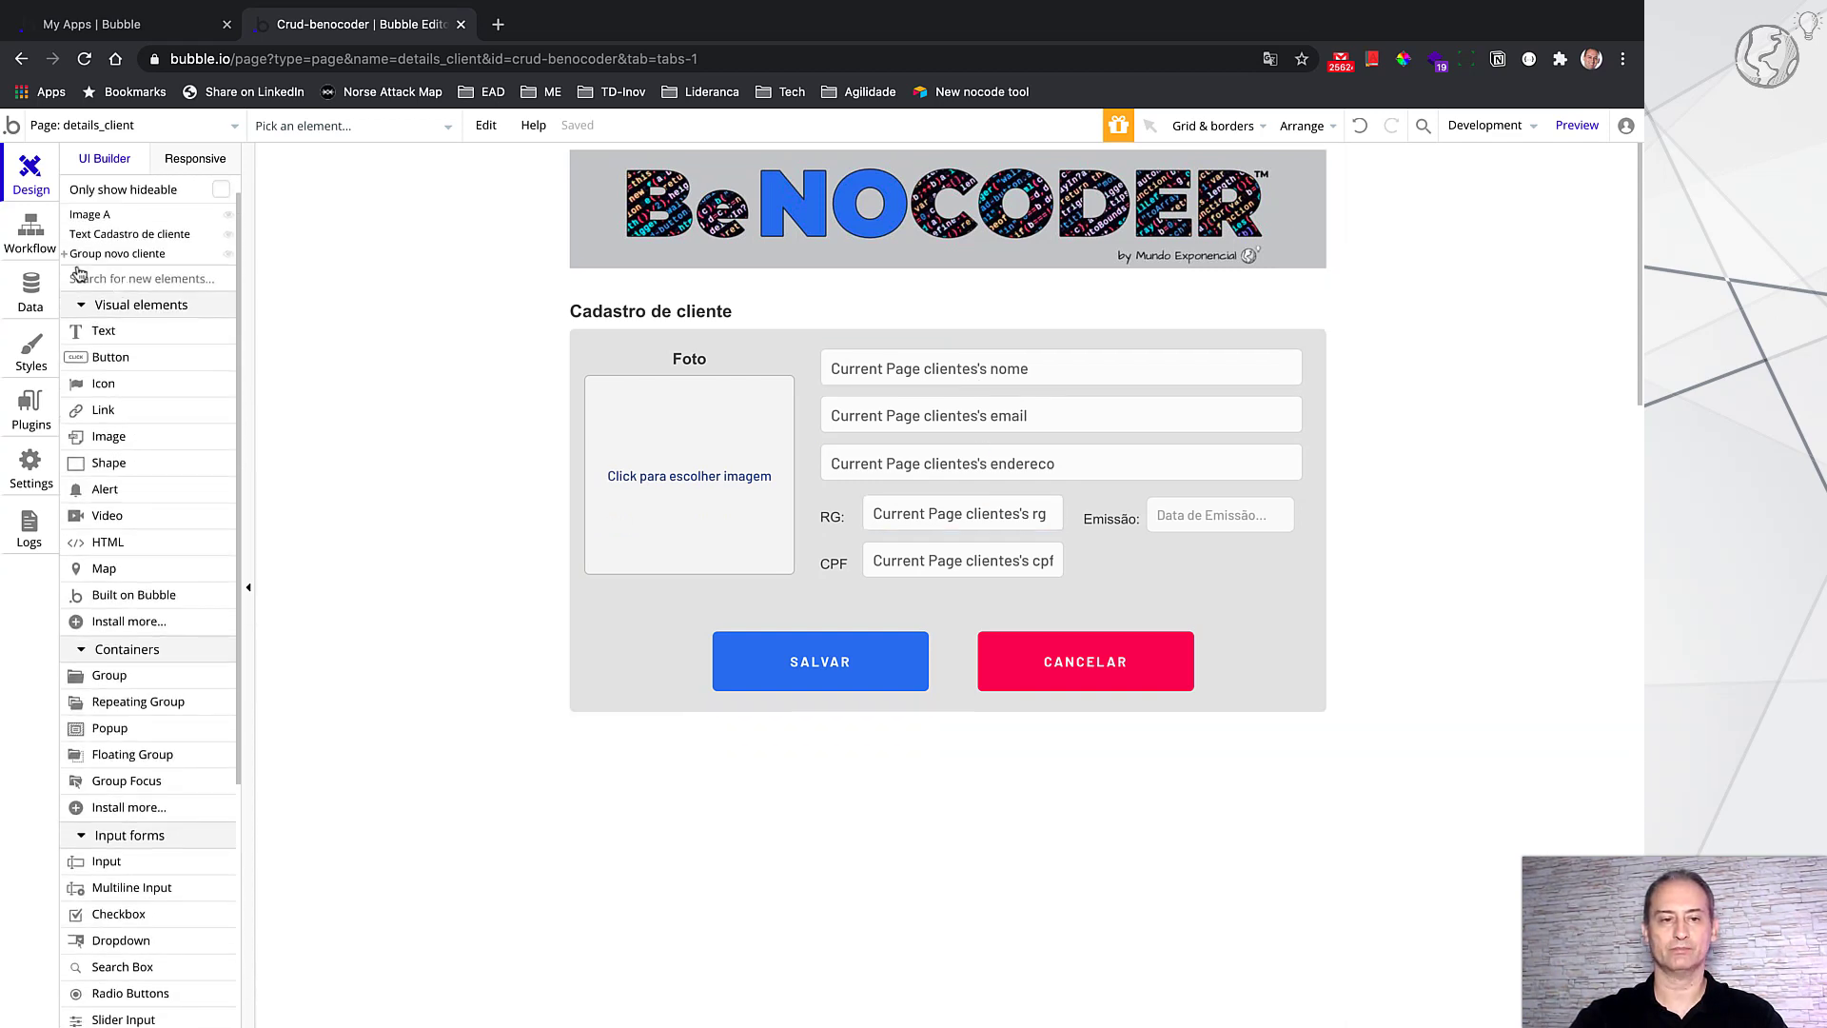
pyautogui.click(72, 257)
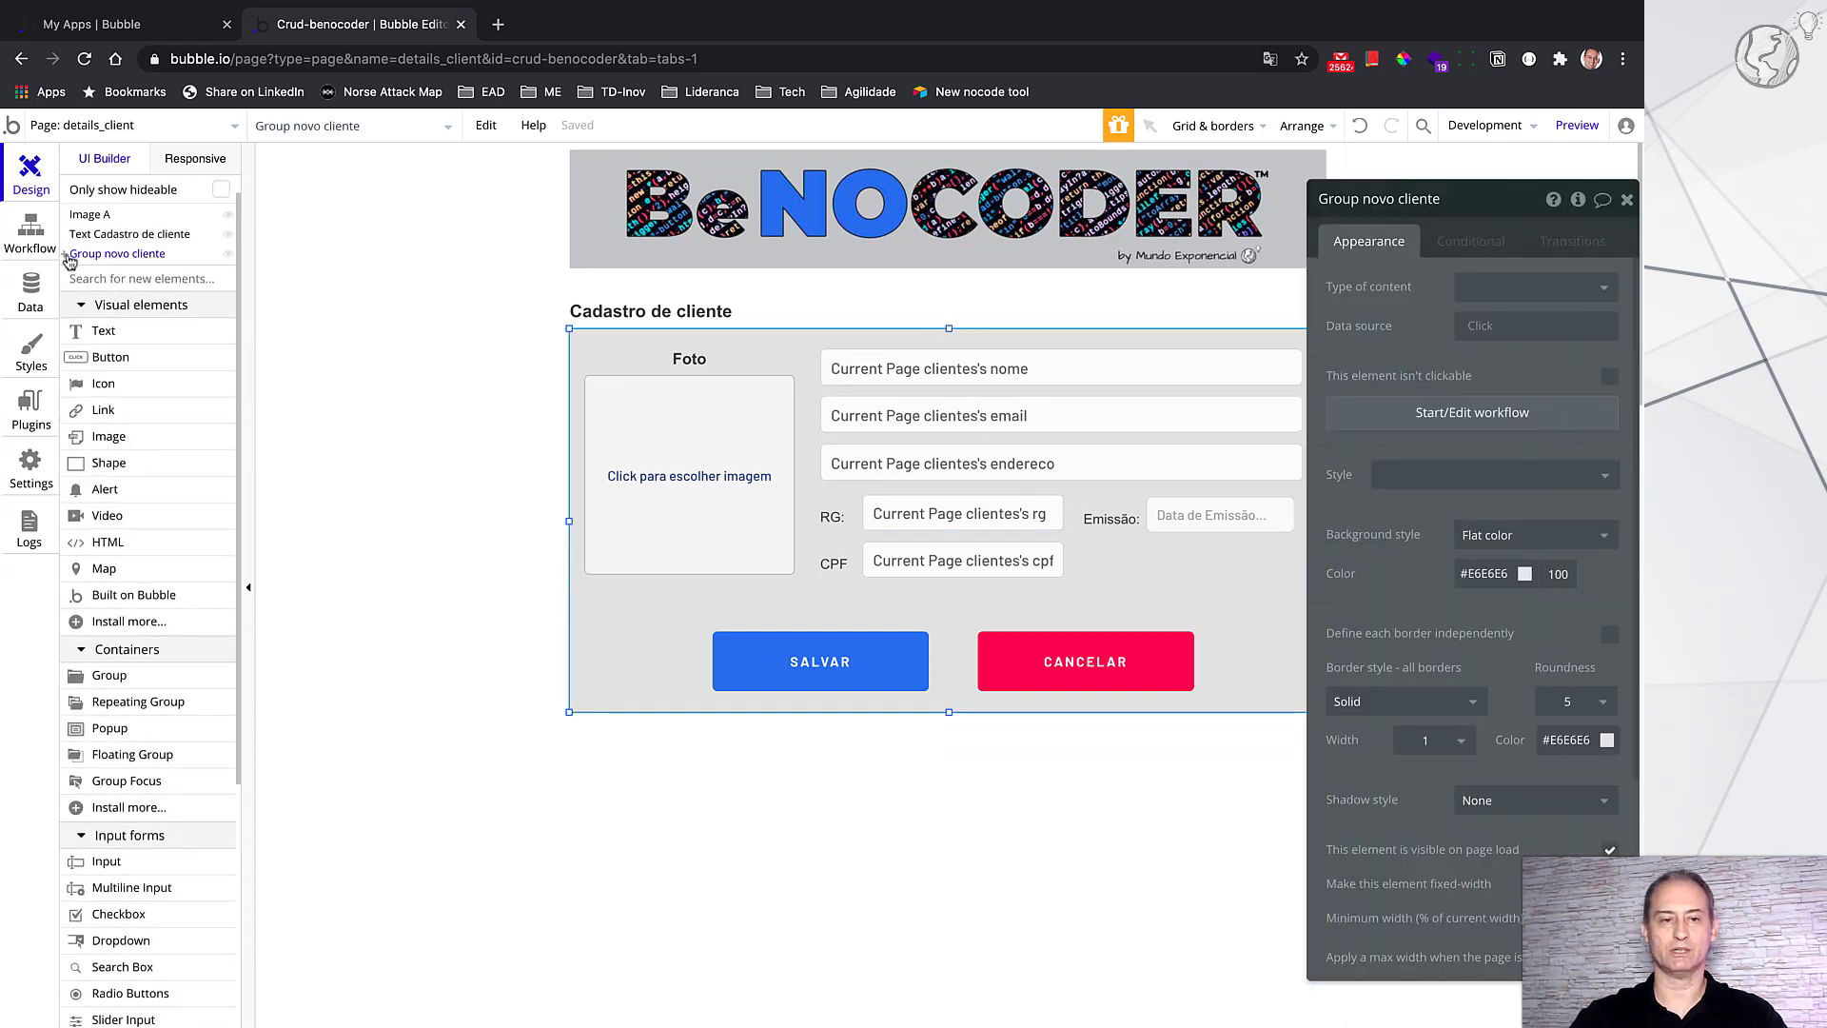
pyautogui.click(69, 260)
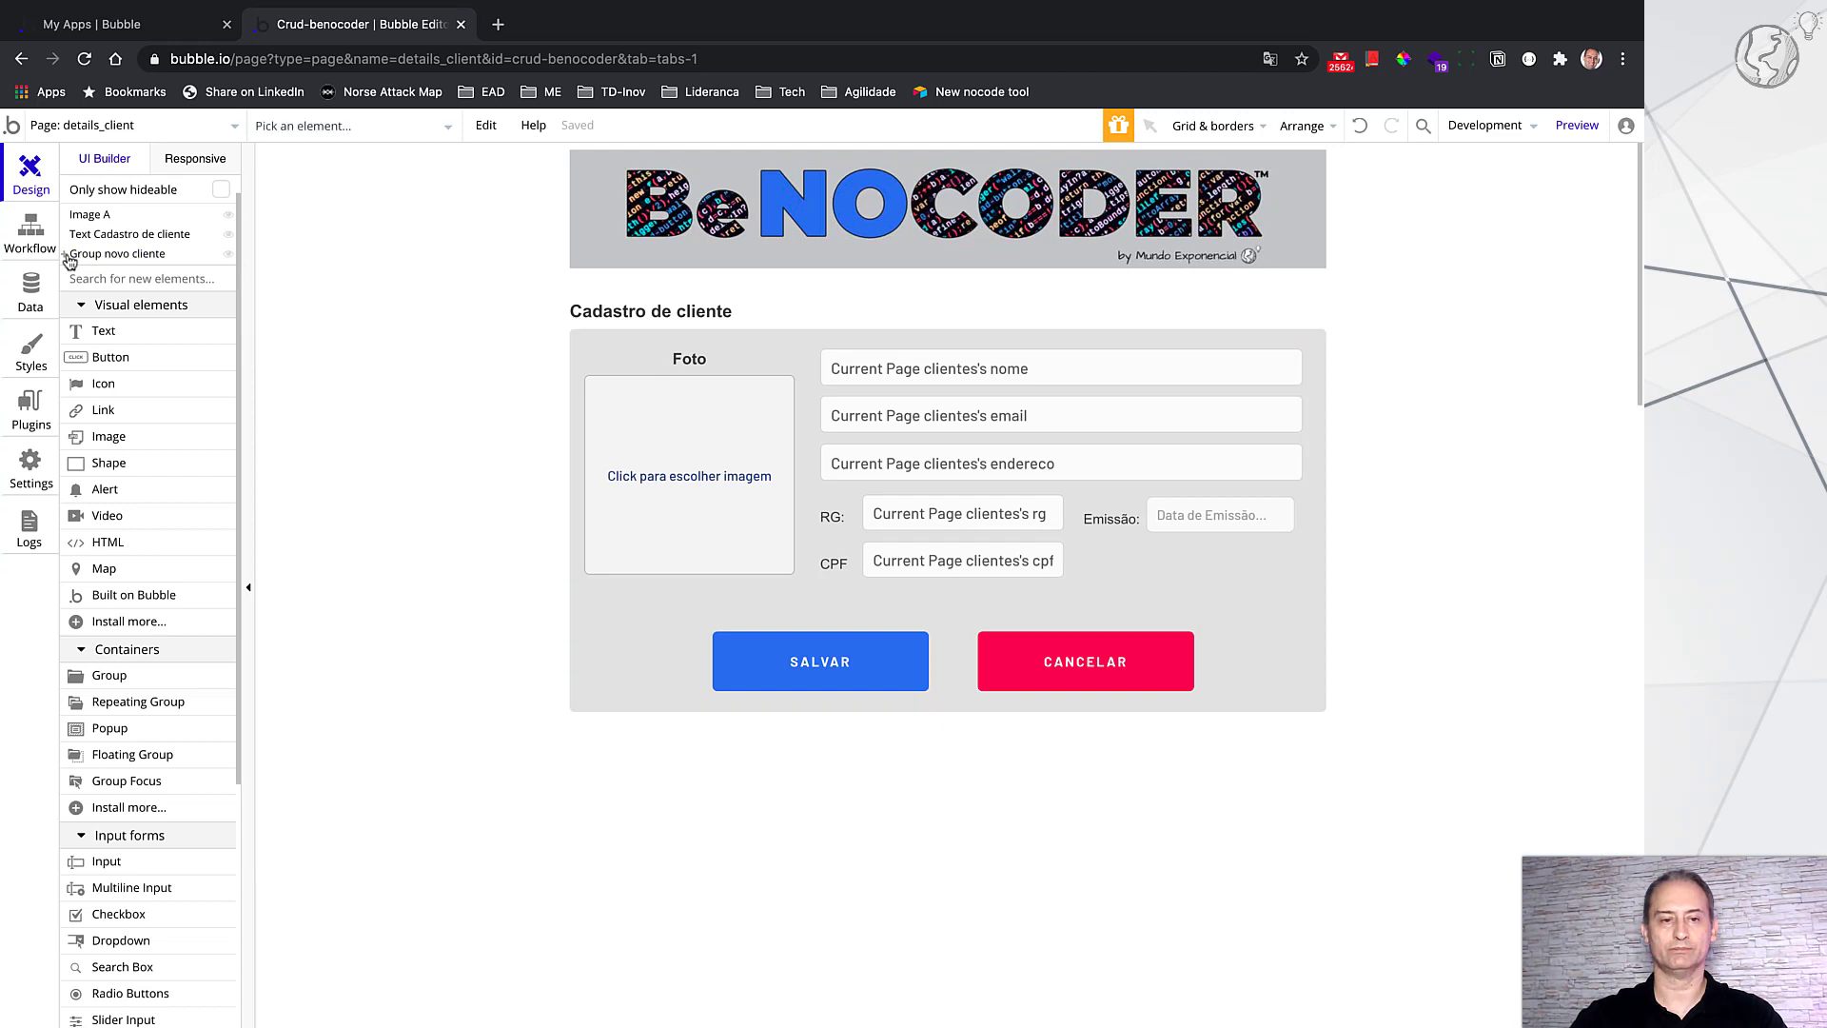
pyautogui.click(145, 260)
# Step: Expand Group novo cliente and select the hidden Button VOLTAR to show its property editor
pyautogui.click(64, 255)
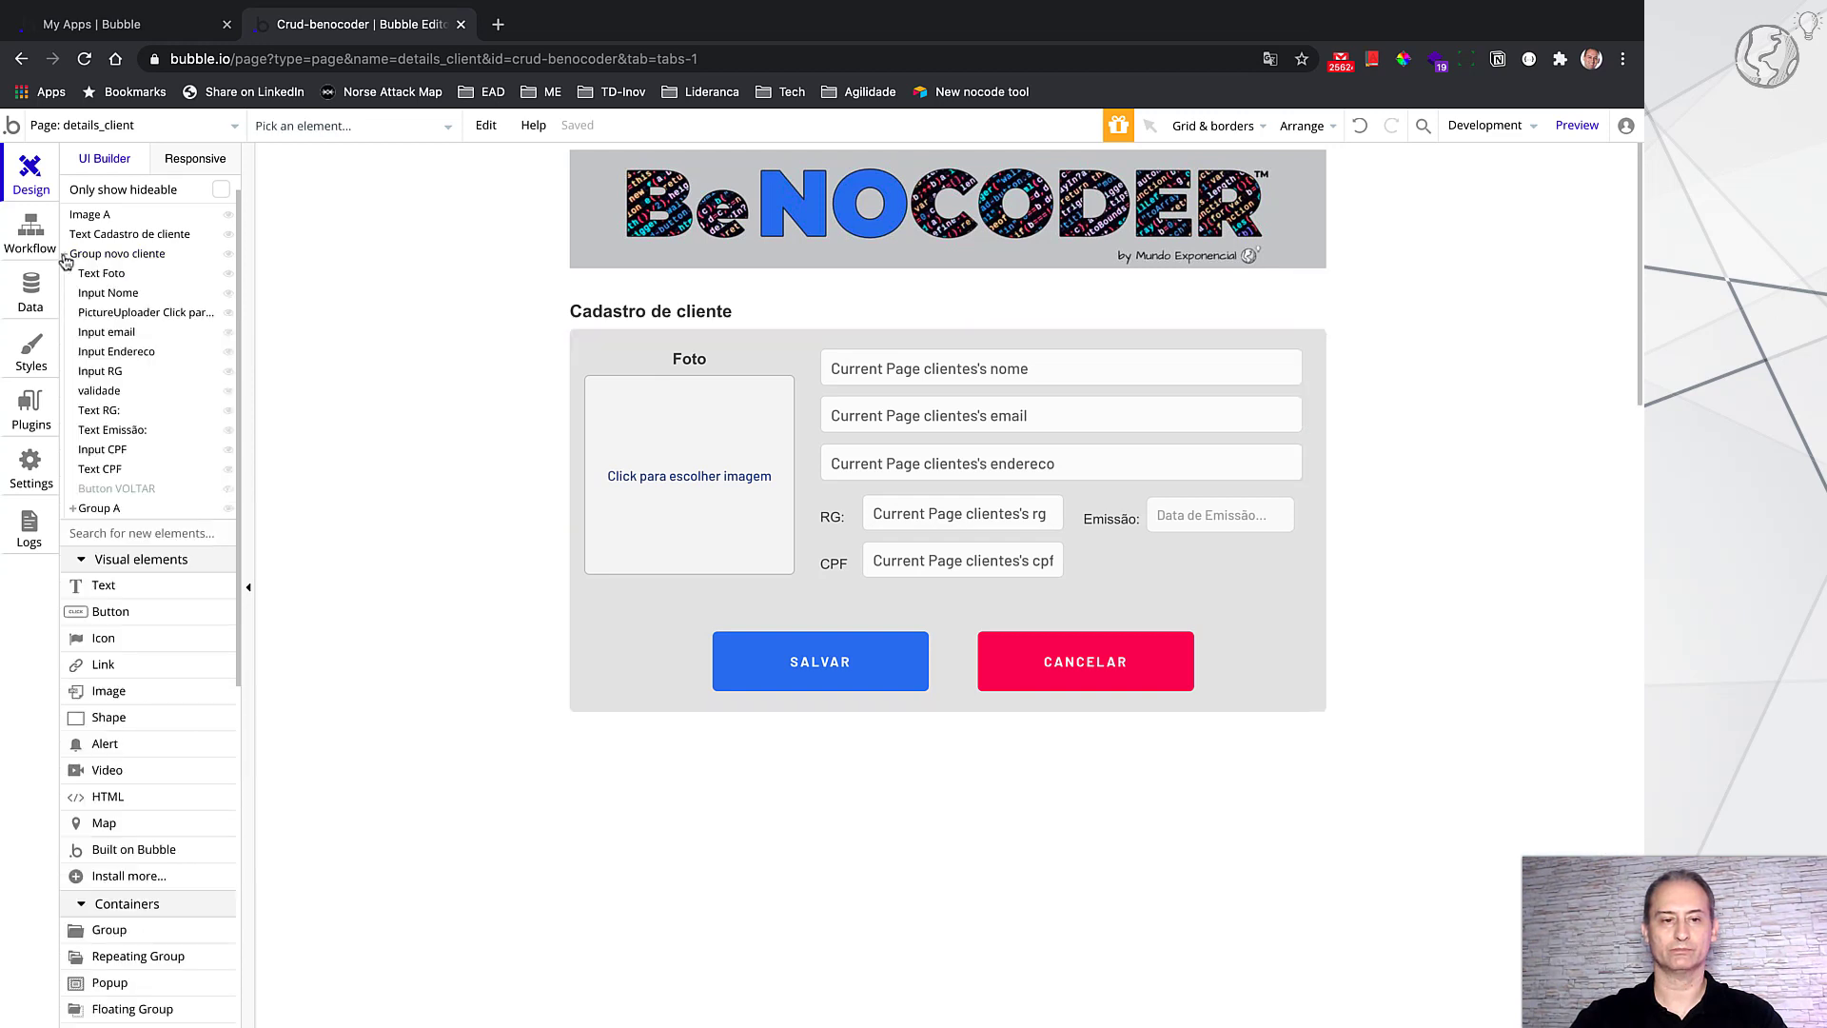
pyautogui.click(121, 489)
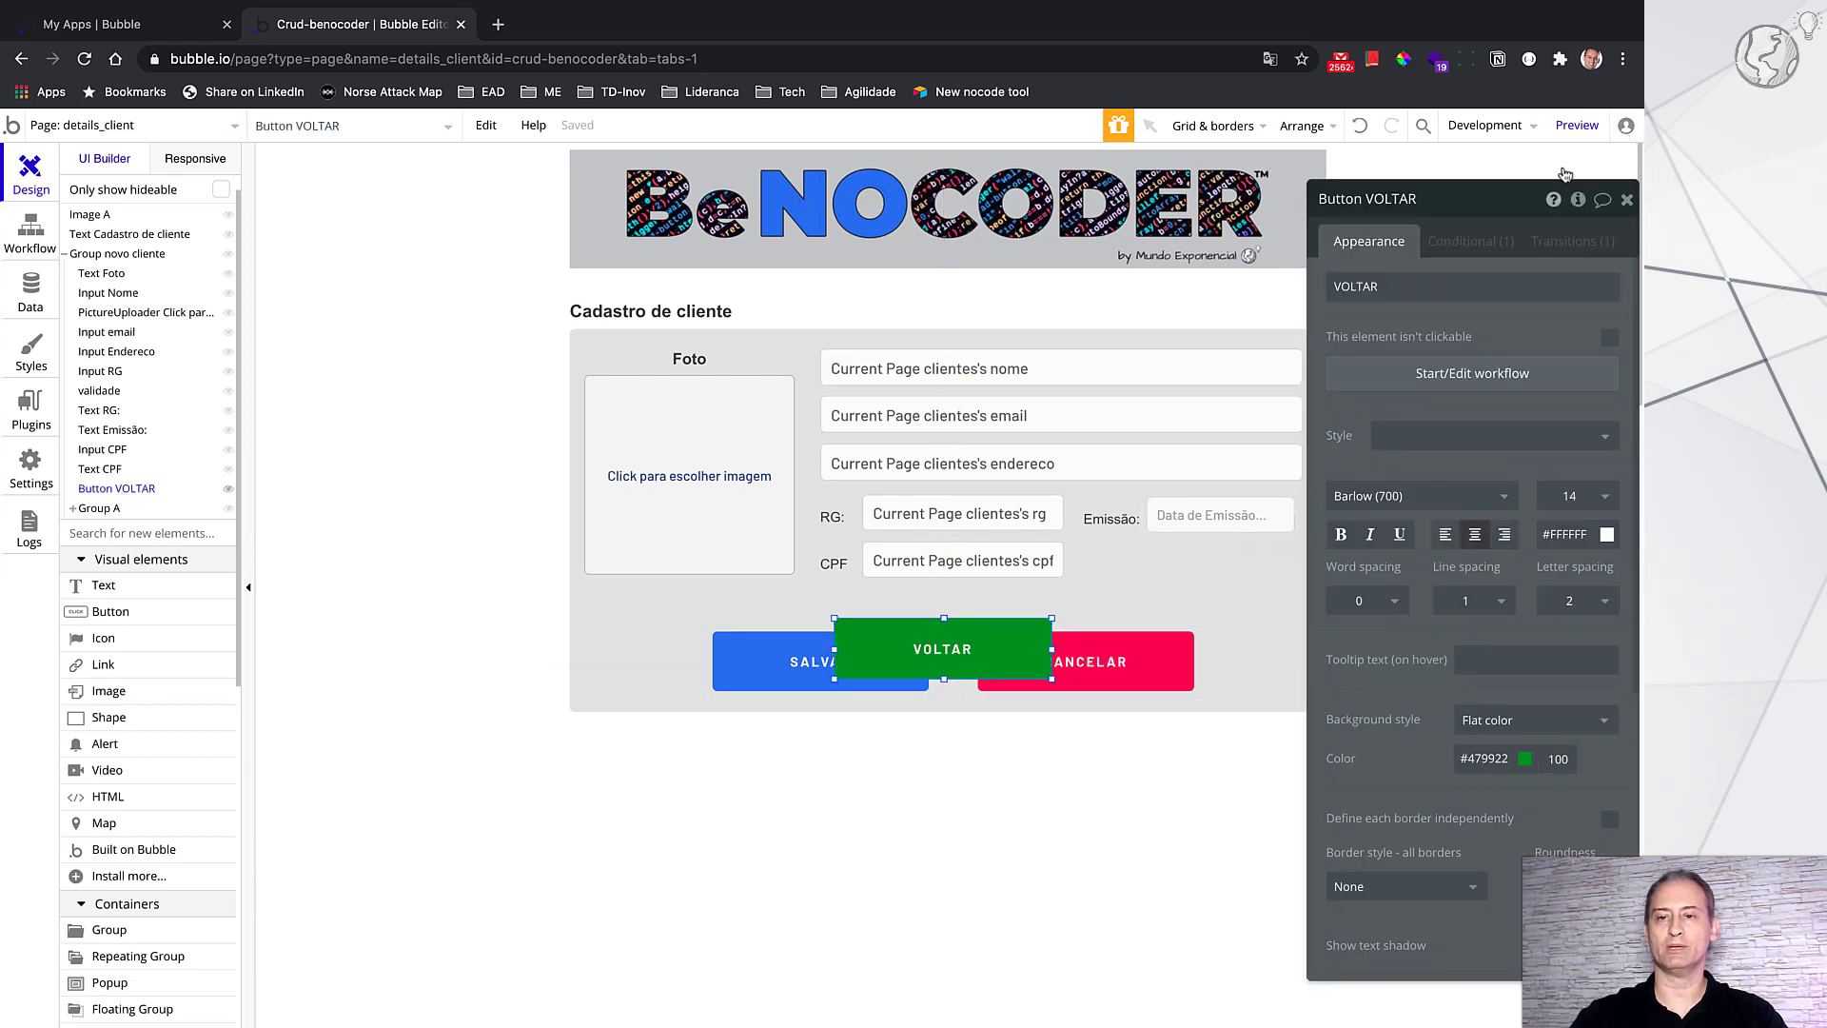
pyautogui.moveTo(1499, 209); pyautogui.dragTo(1557, 209)
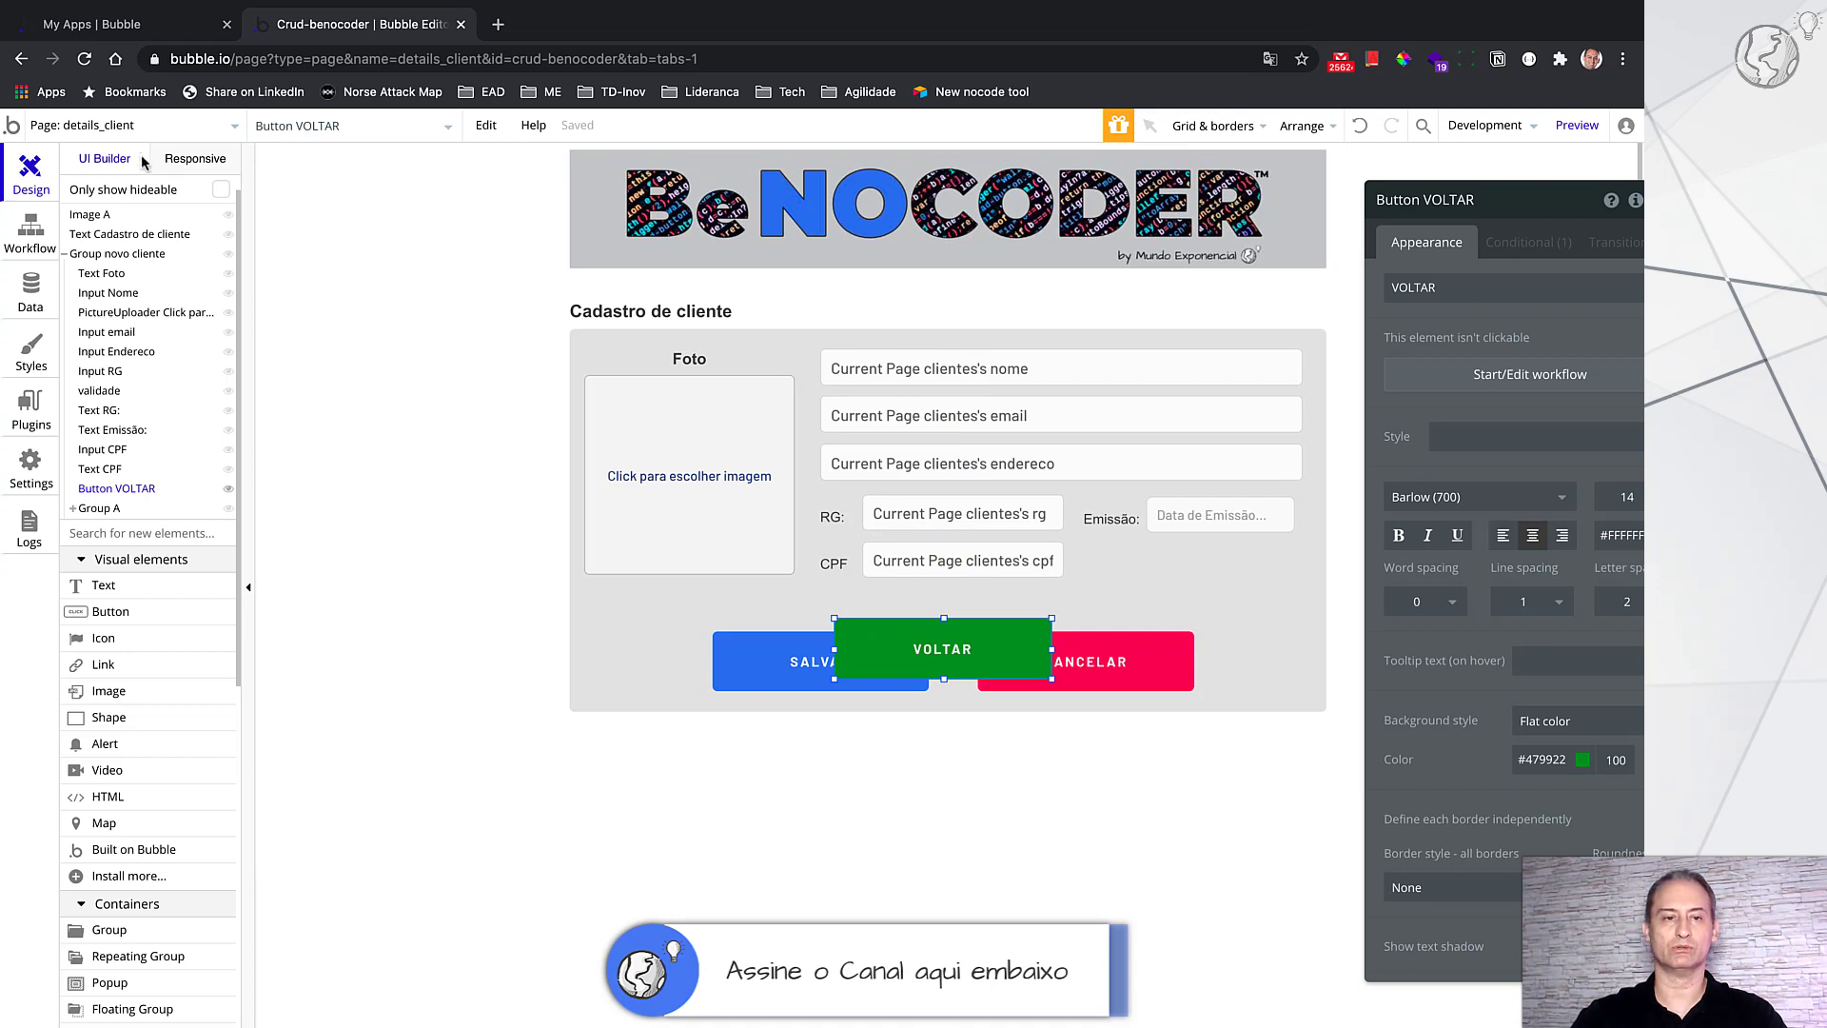
pyautogui.click(176, 125)
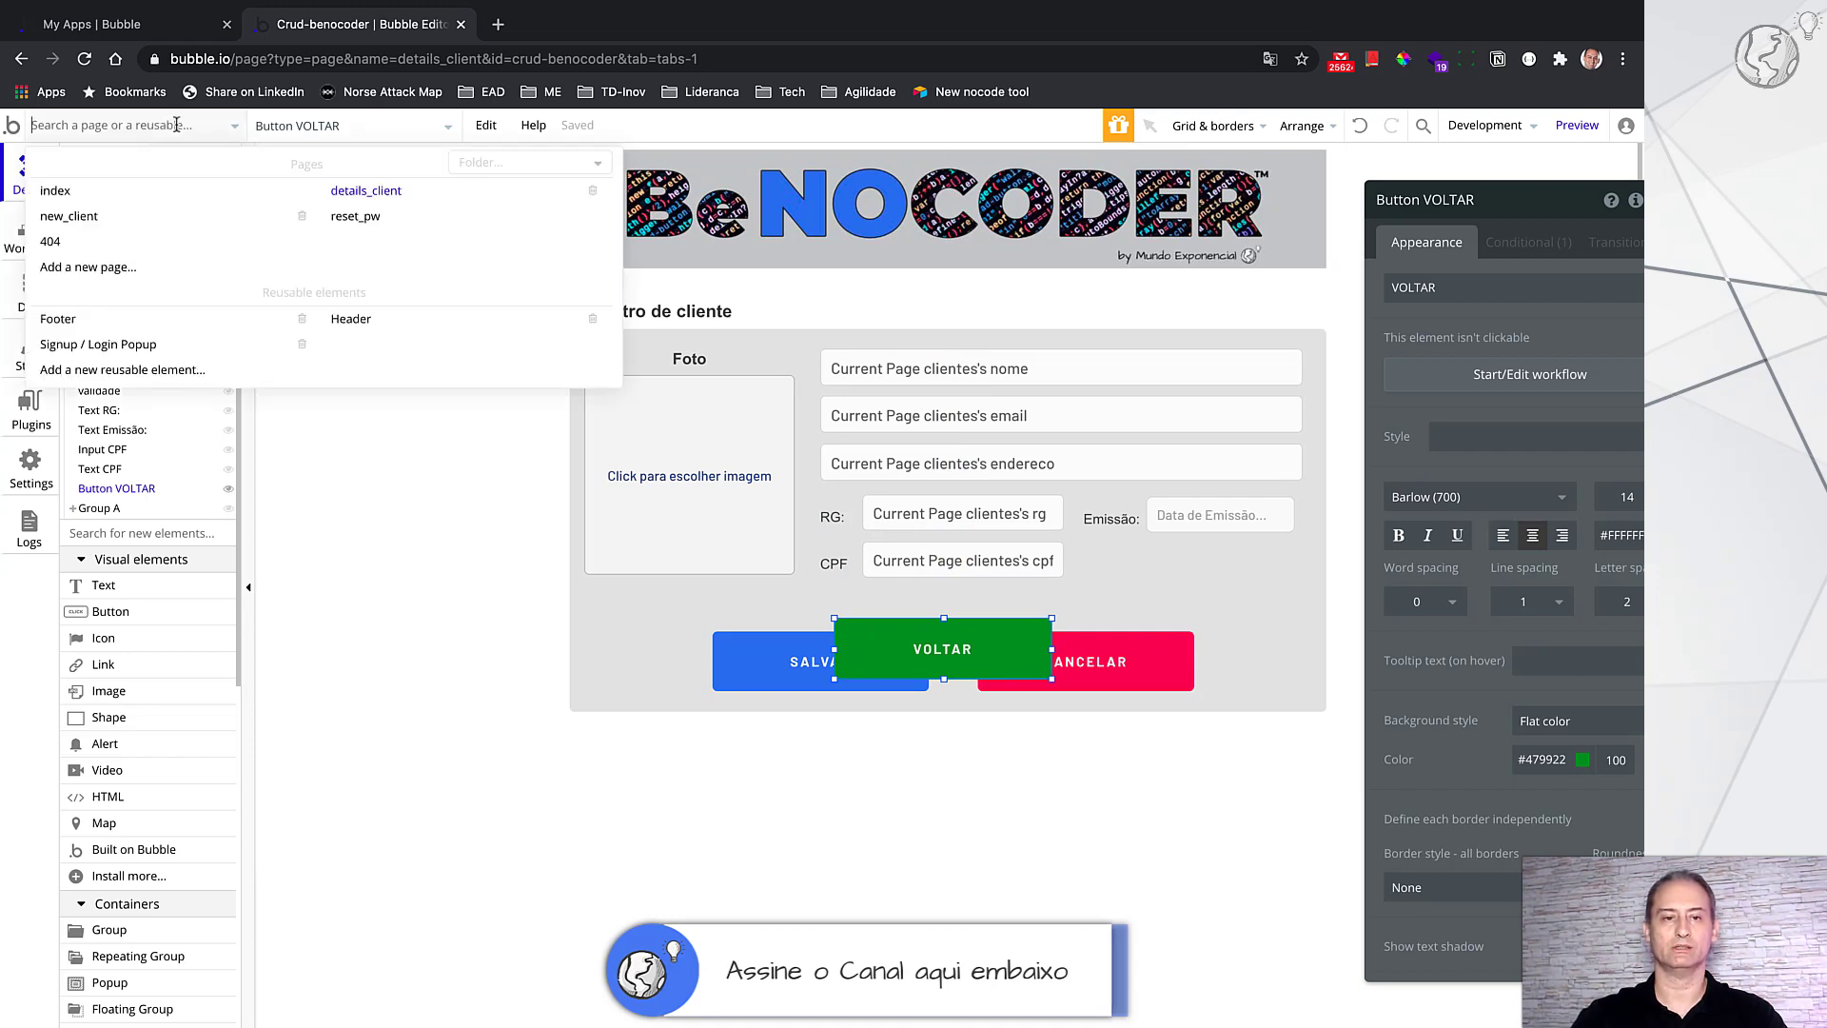
# Step: On the index page, inspect the repeating group's Search for clientes data source
pyautogui.click(133, 193)
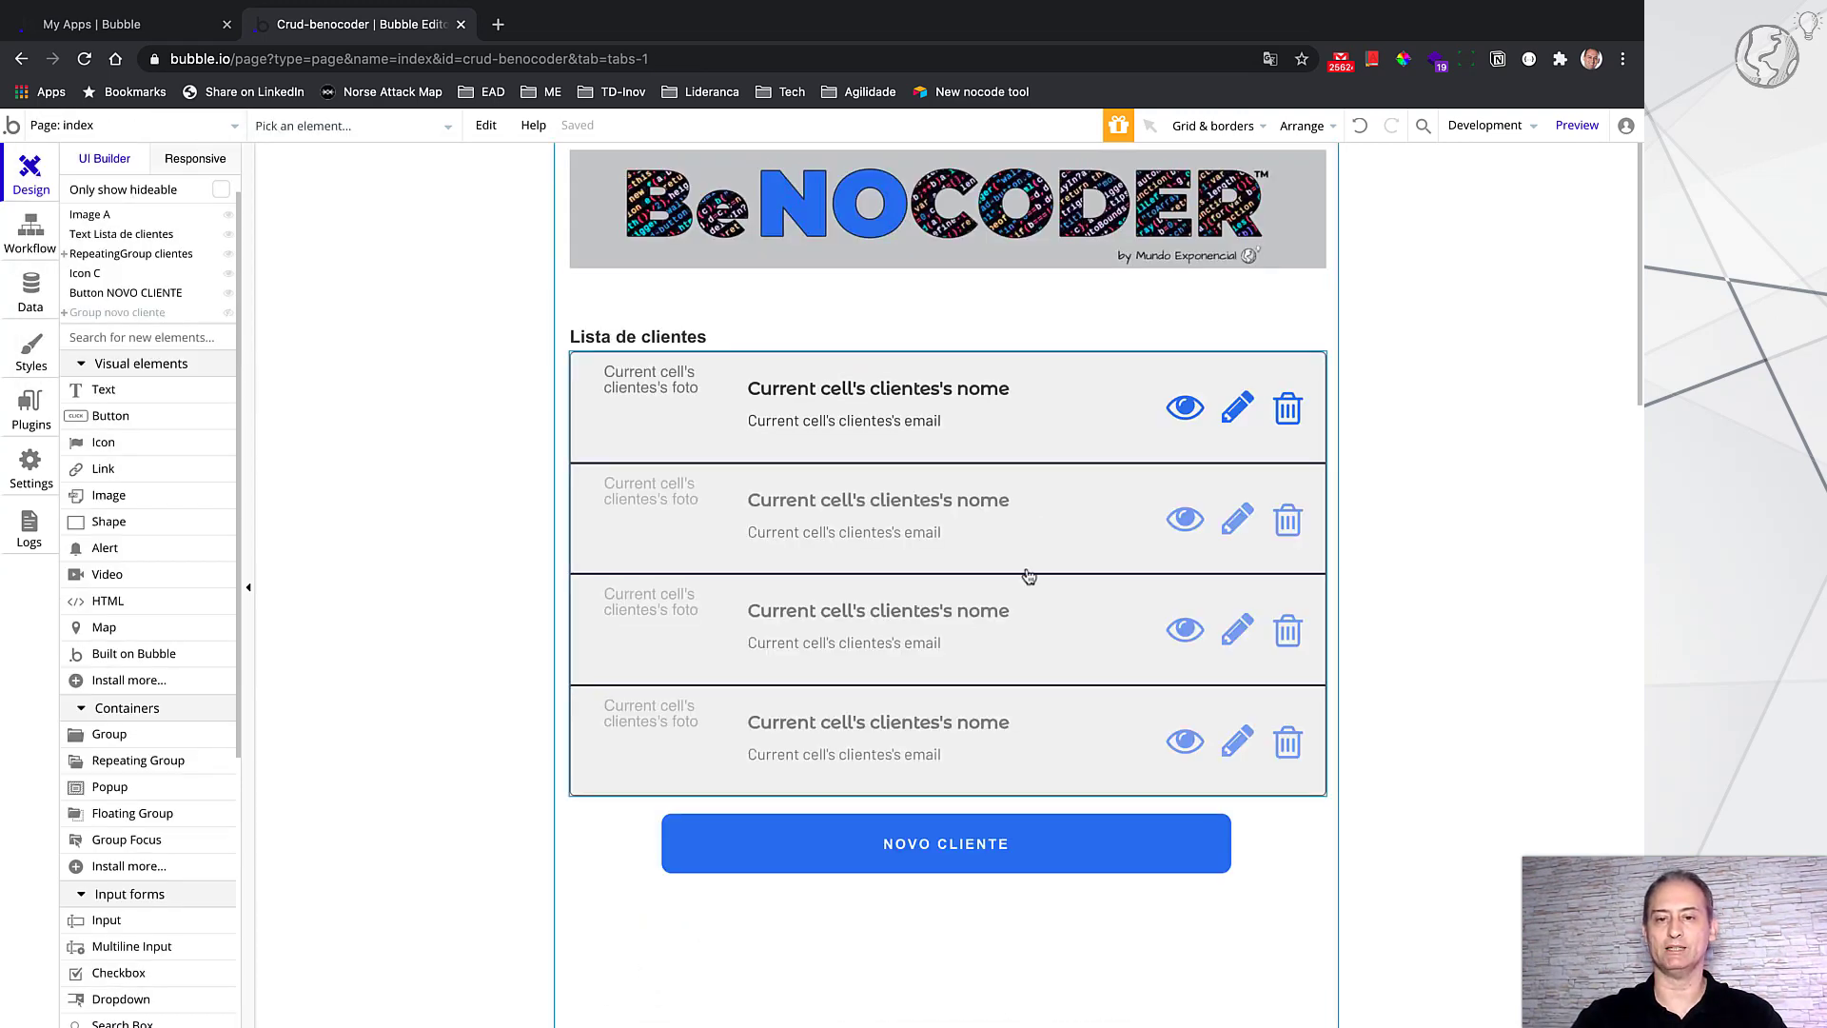
pyautogui.doubleClick(1123, 438)
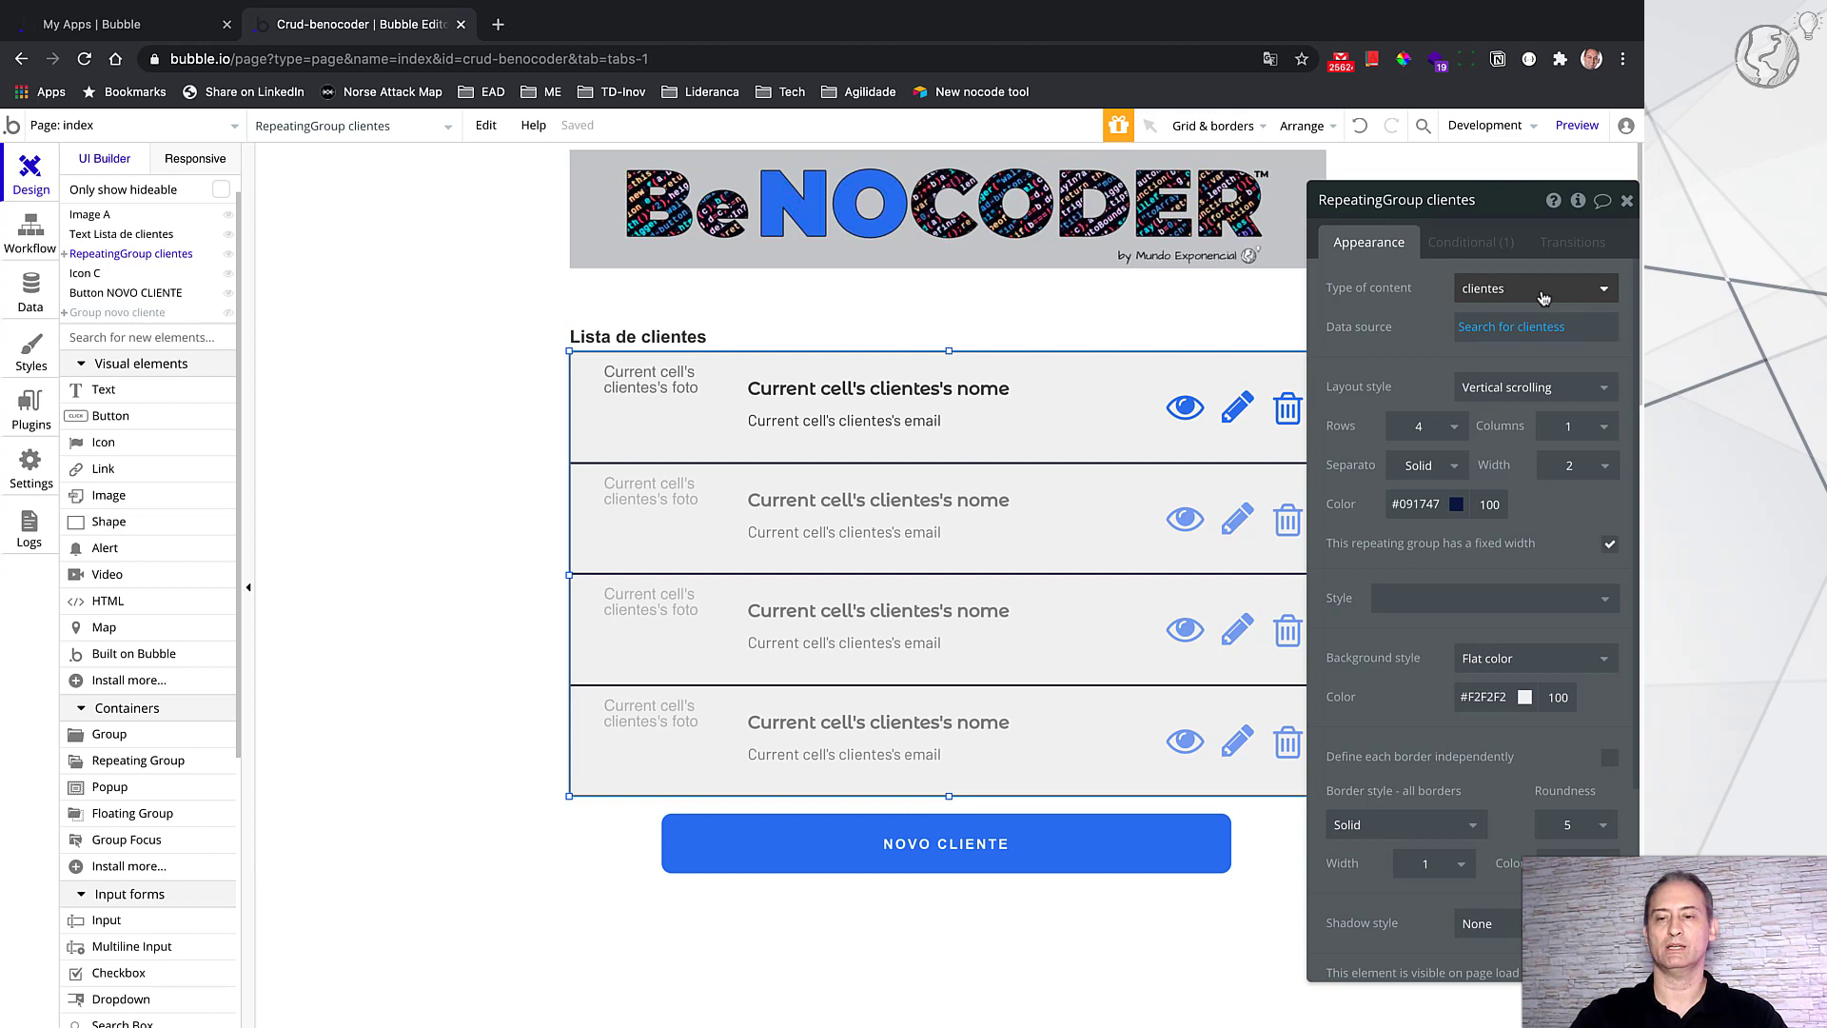
pyautogui.click(1528, 343)
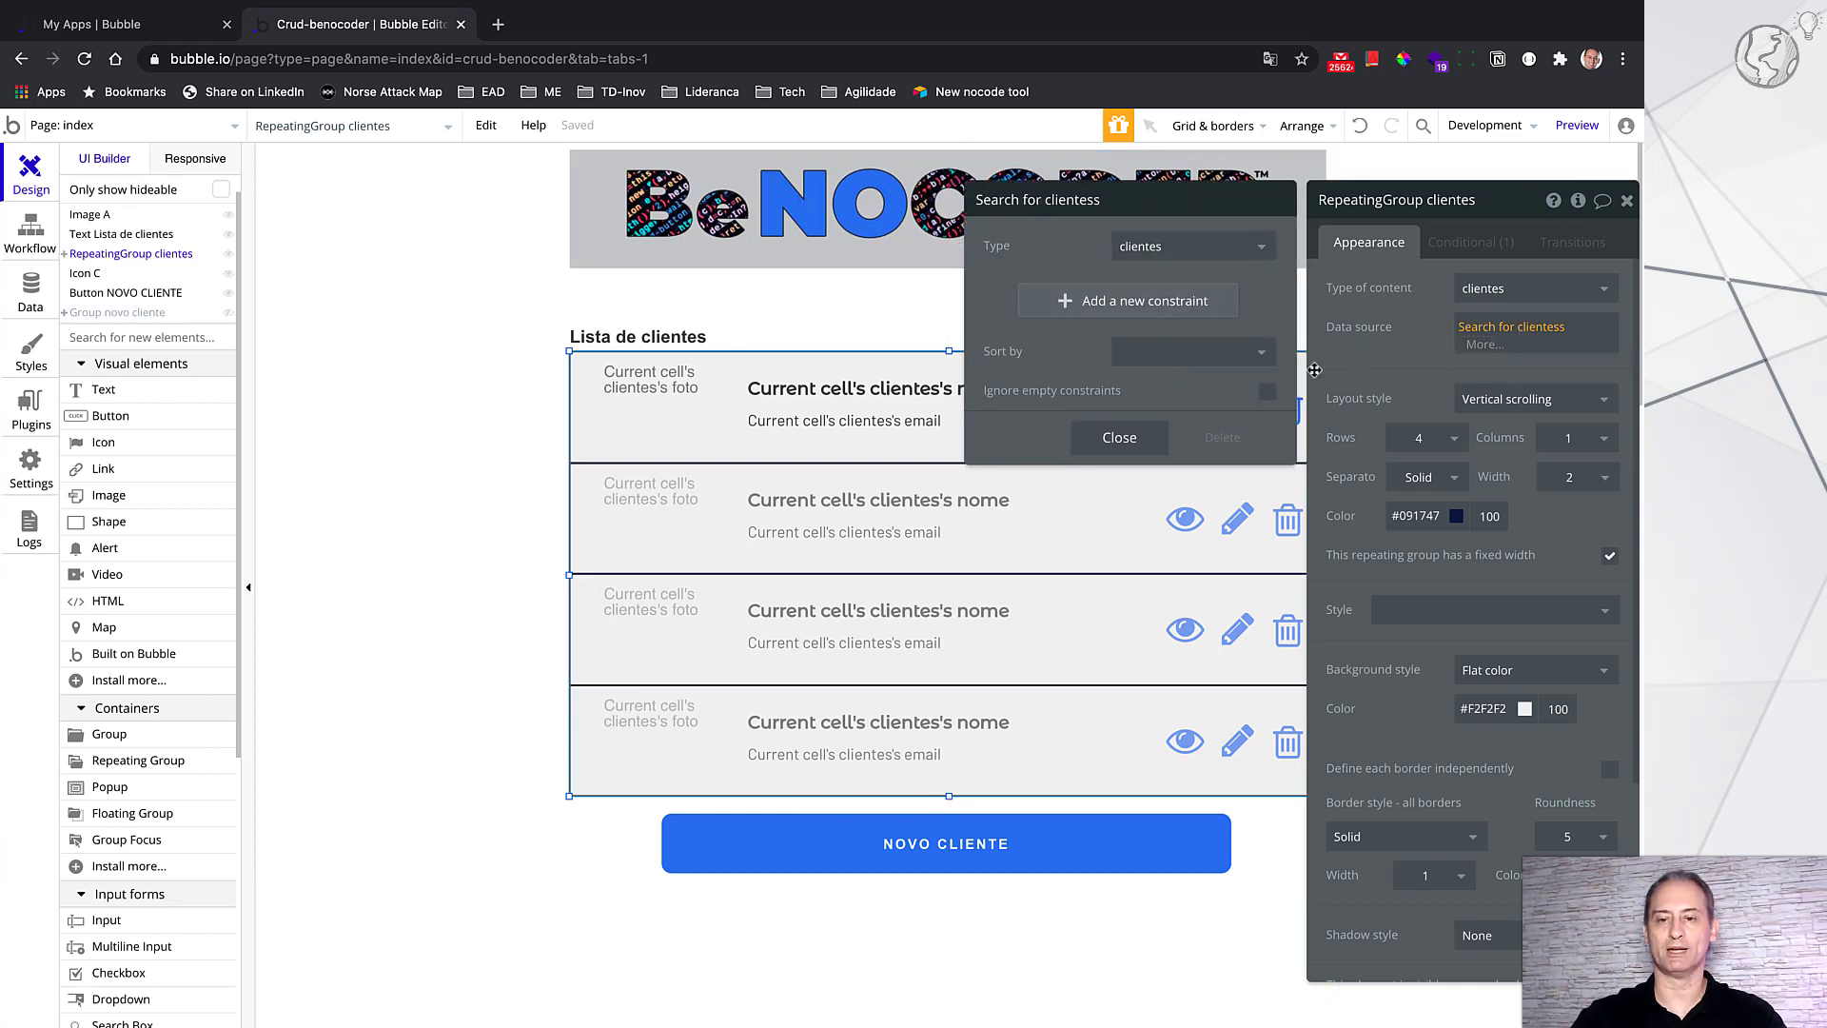
pyautogui.click(1432, 366)
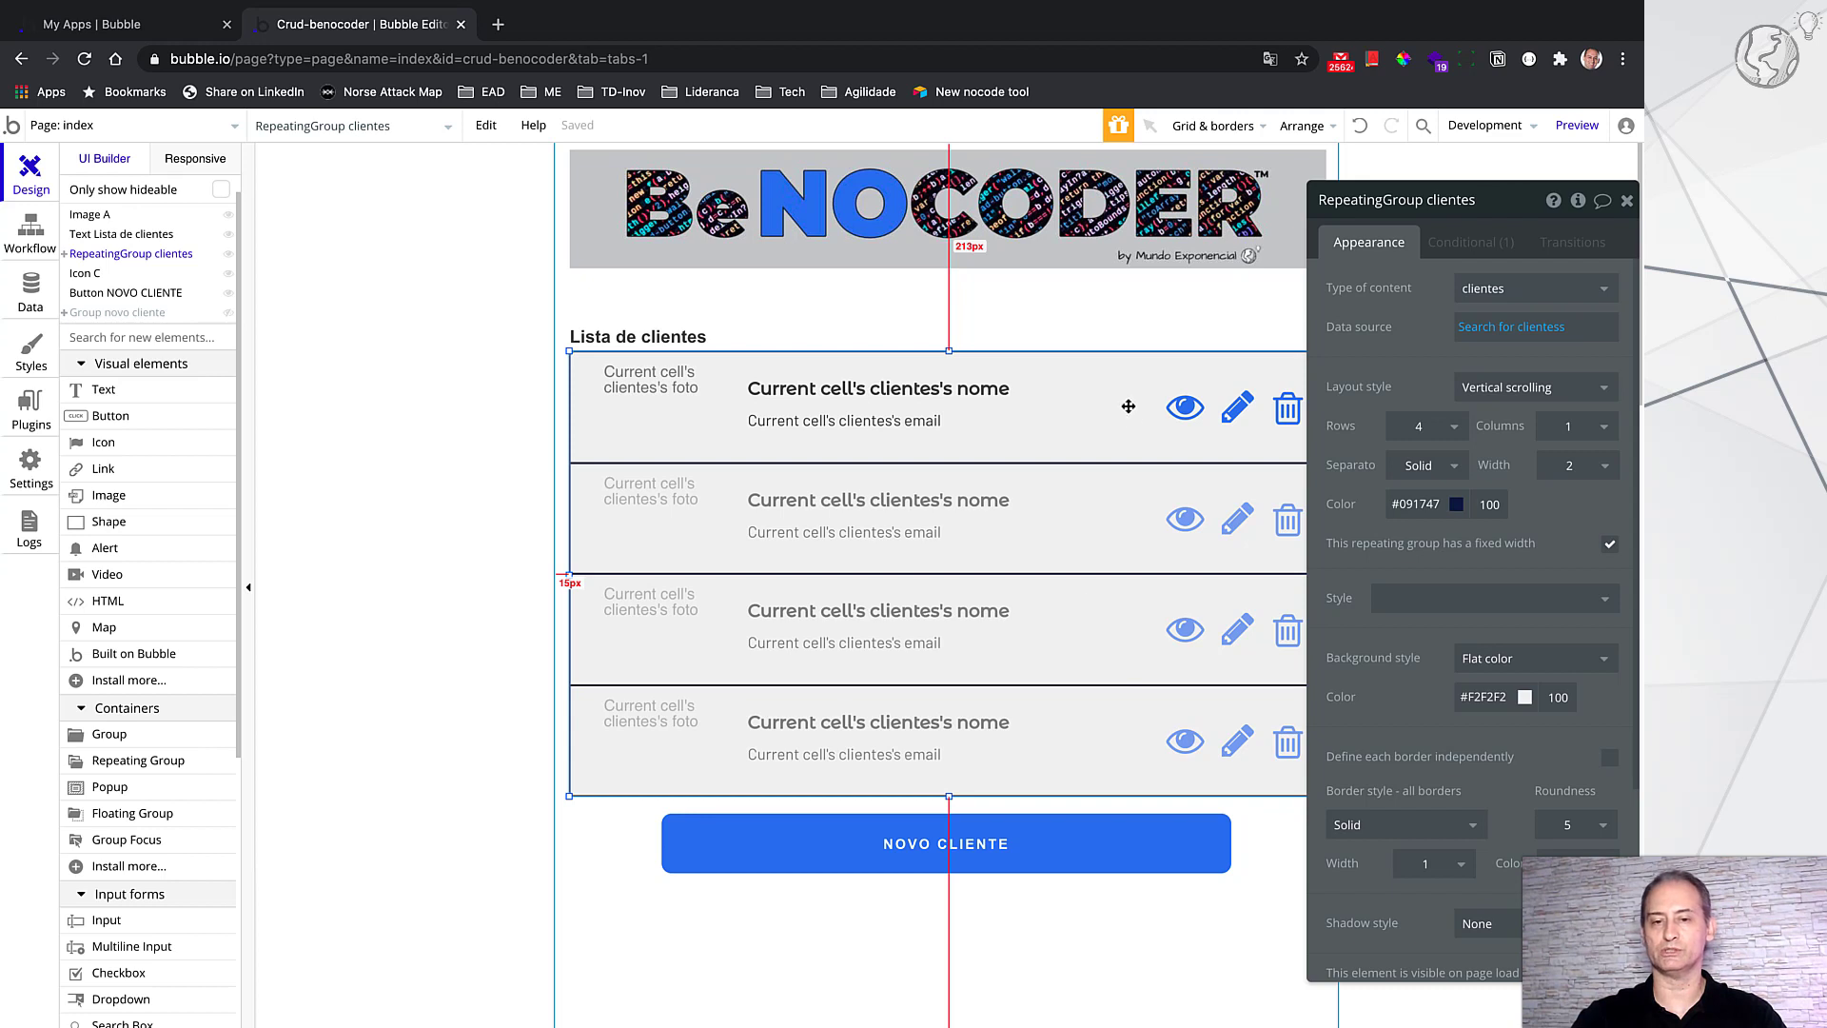
# Step: Select the first row's photo image to check its Current cell's clientes's foto source
pyautogui.click(1219, 912)
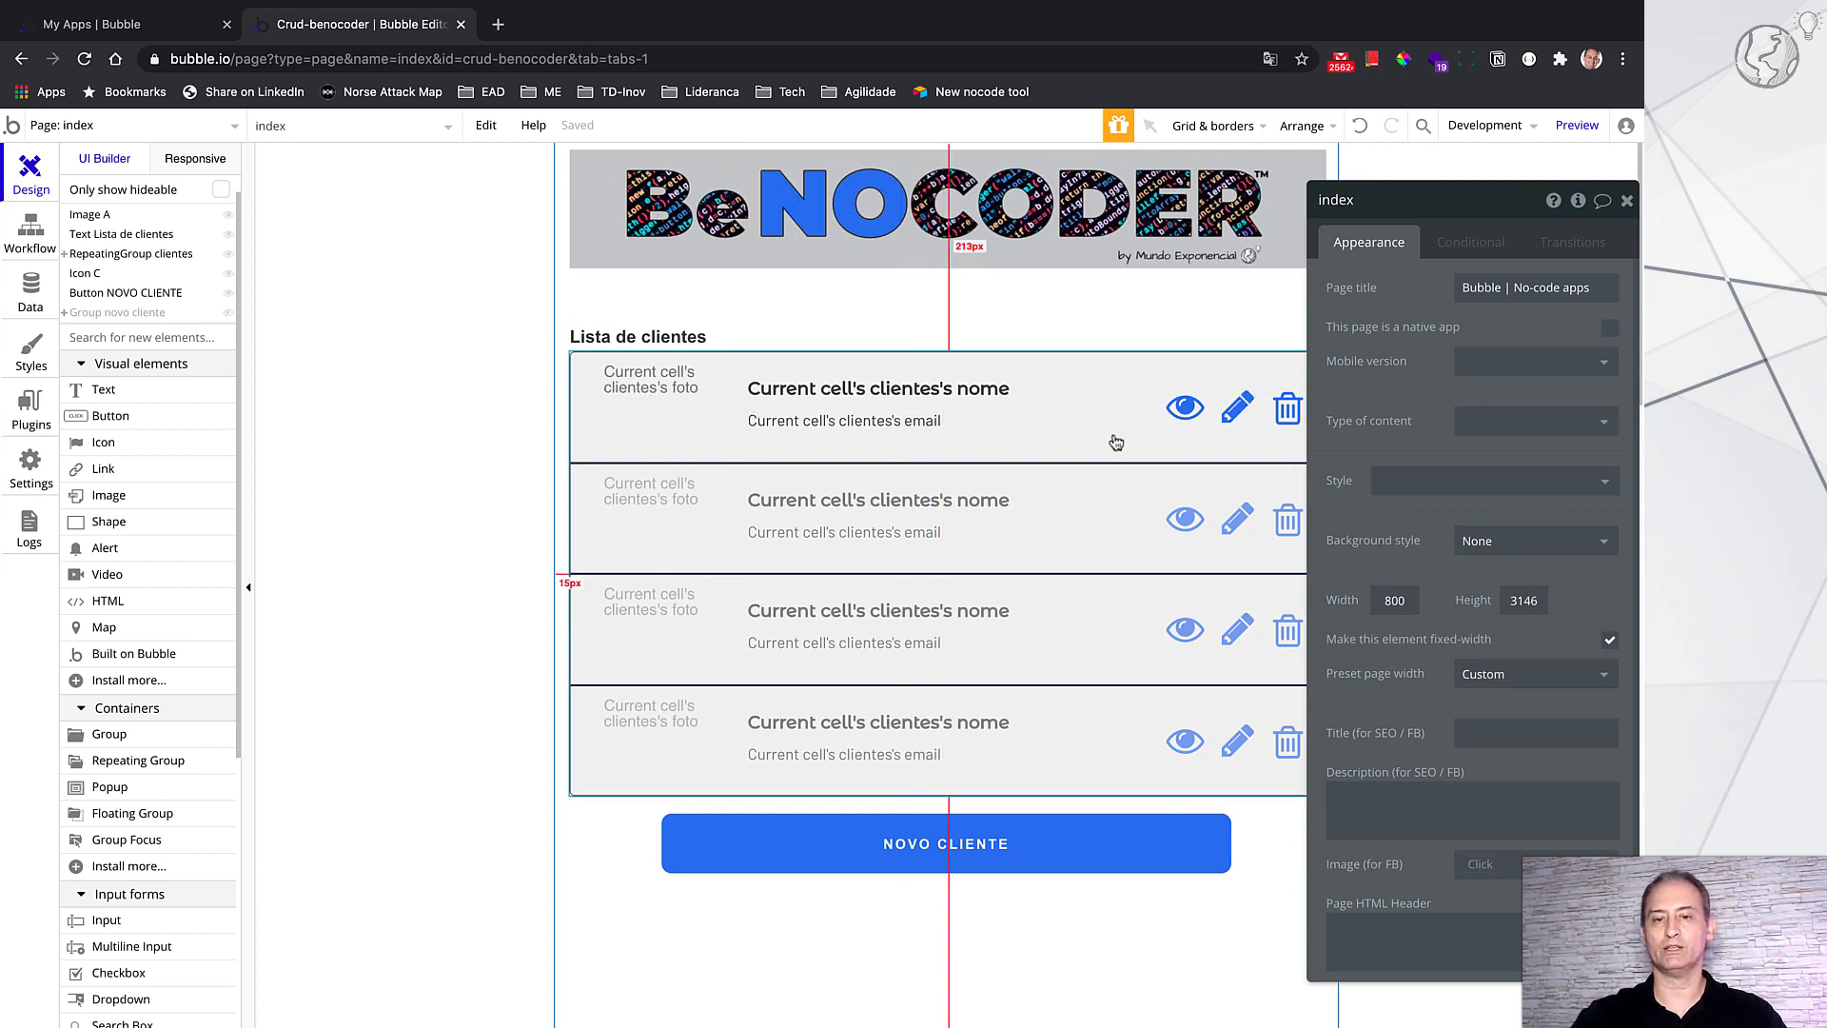
pyautogui.moveTo(1466, 204); pyautogui.dragTo(1496, 209)
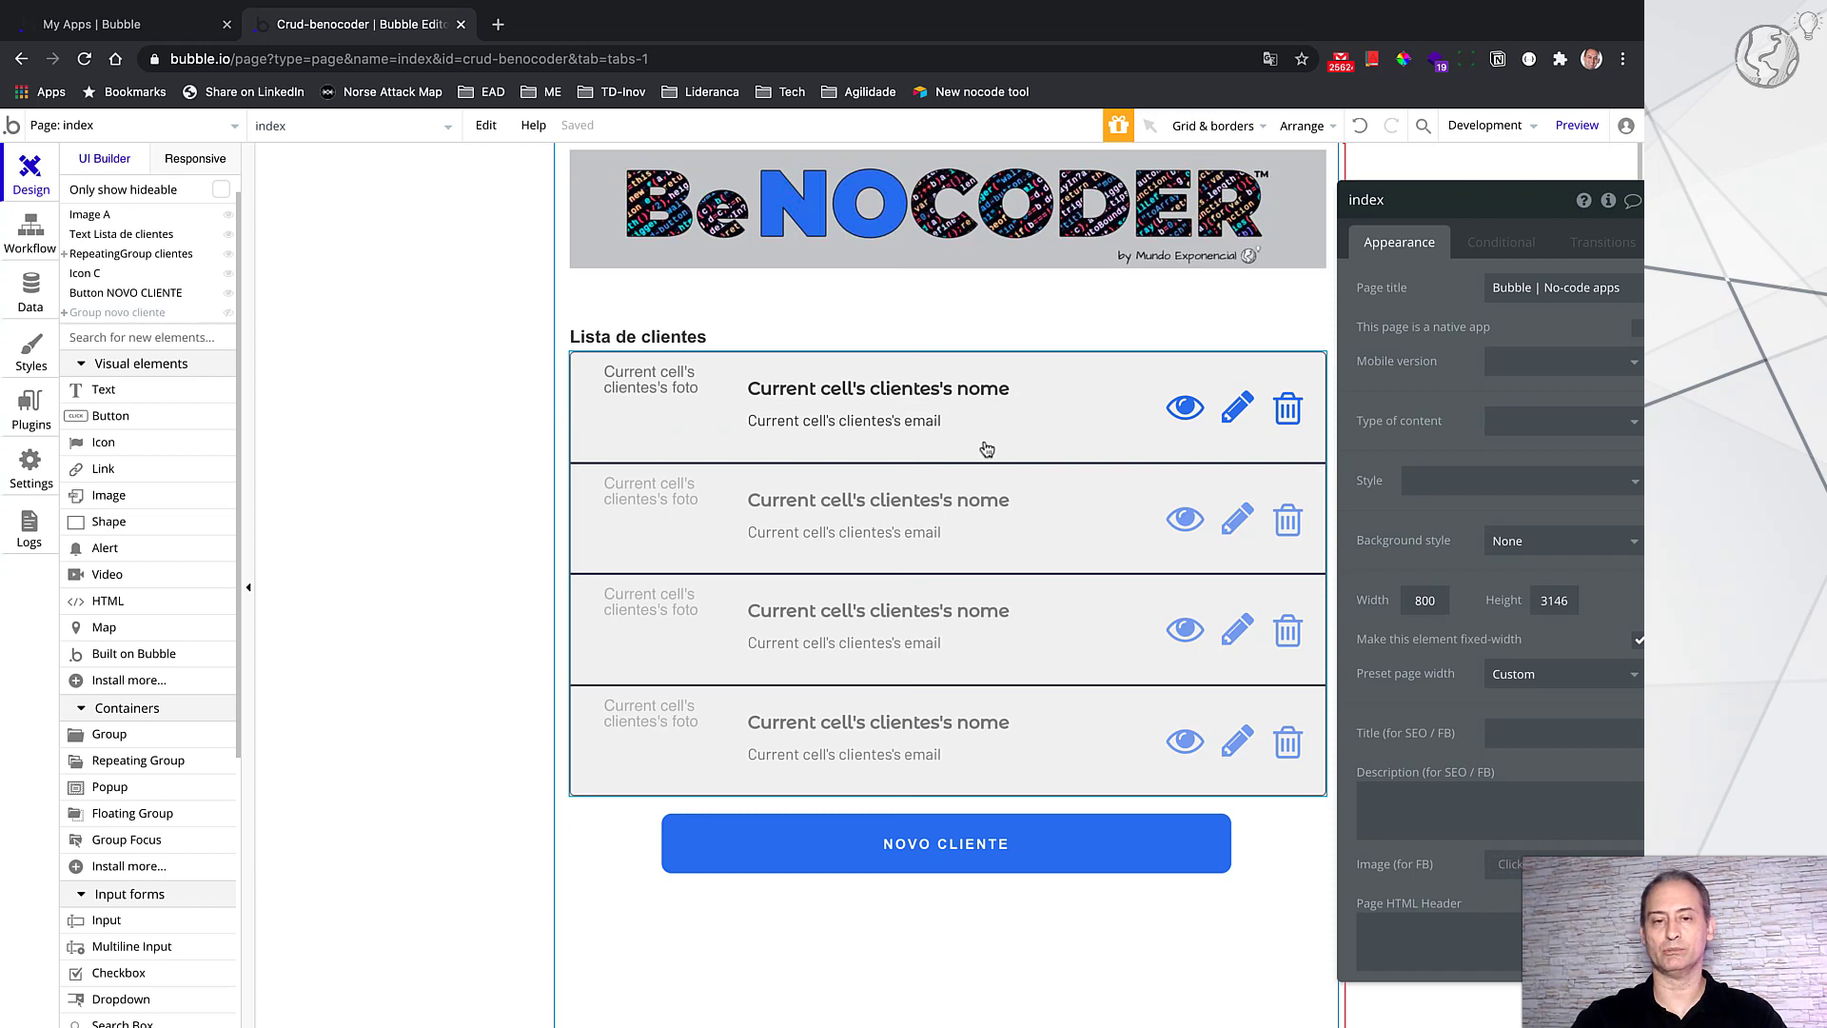
pyautogui.click(646, 398)
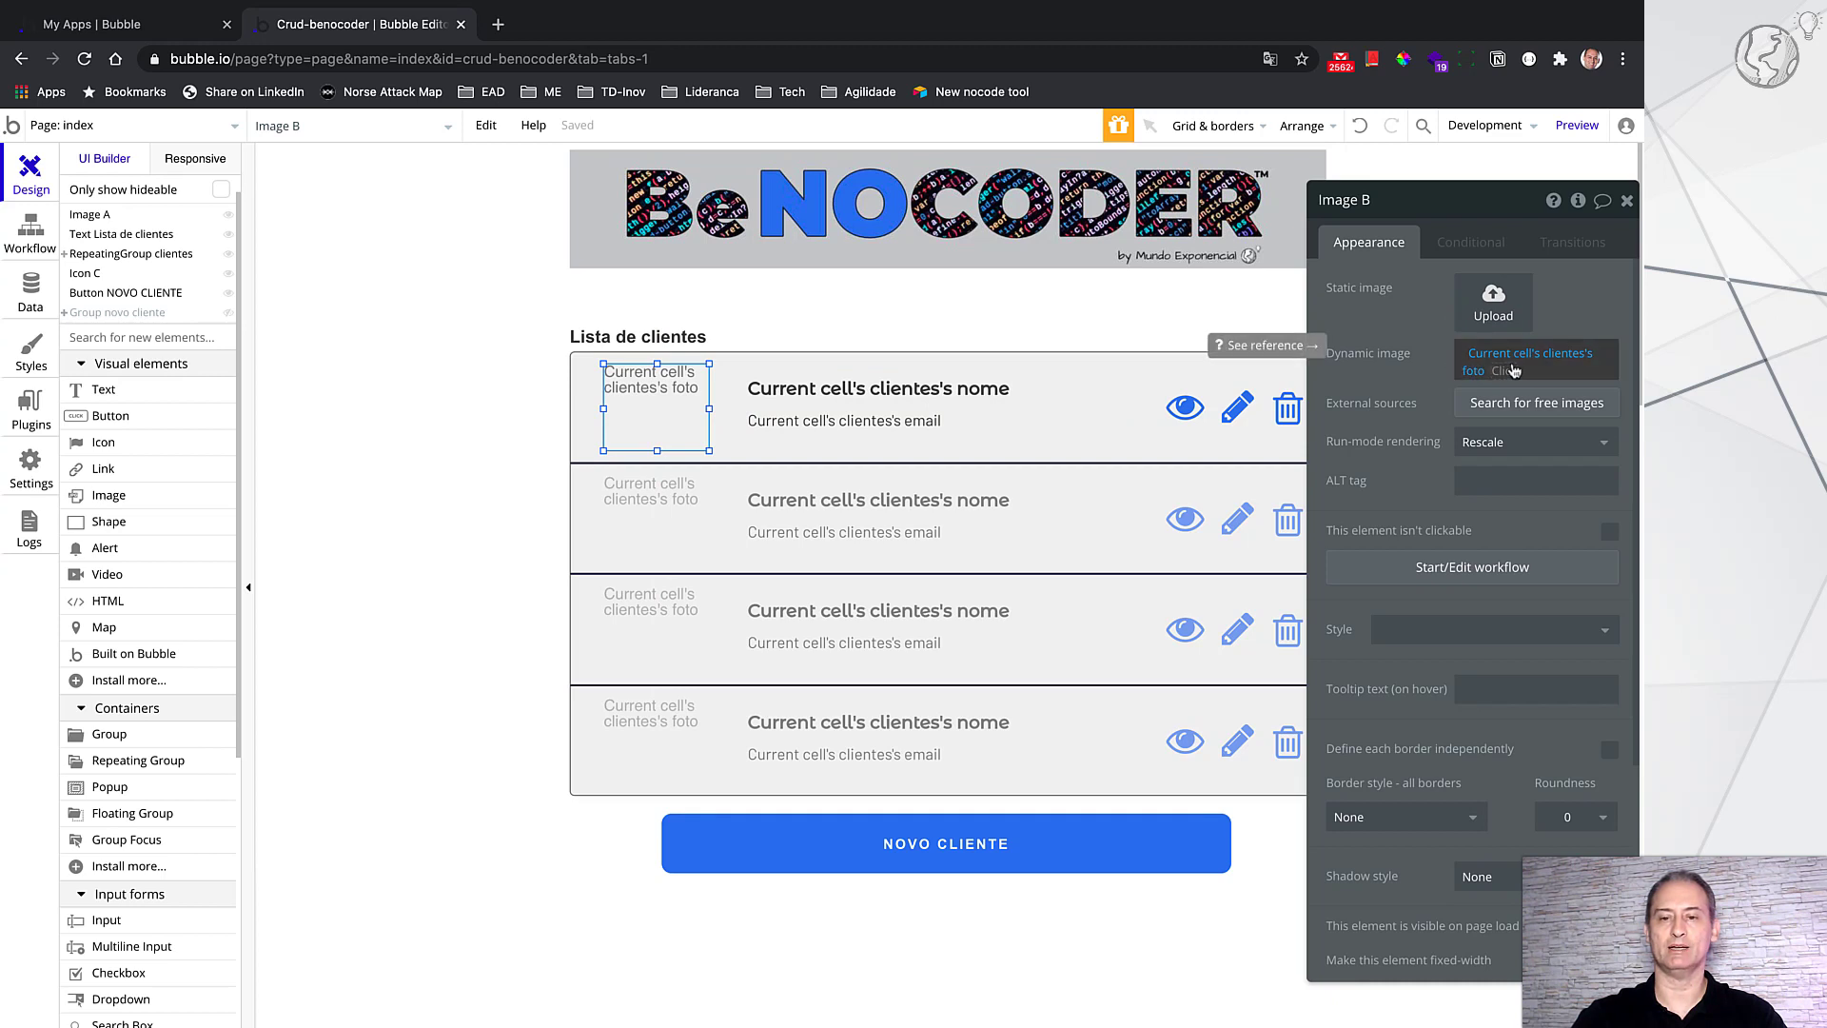
# Step: Check the list row's nome and email texts, then select the NOVO CLIENTE button
pyautogui.moveTo(1508, 367)
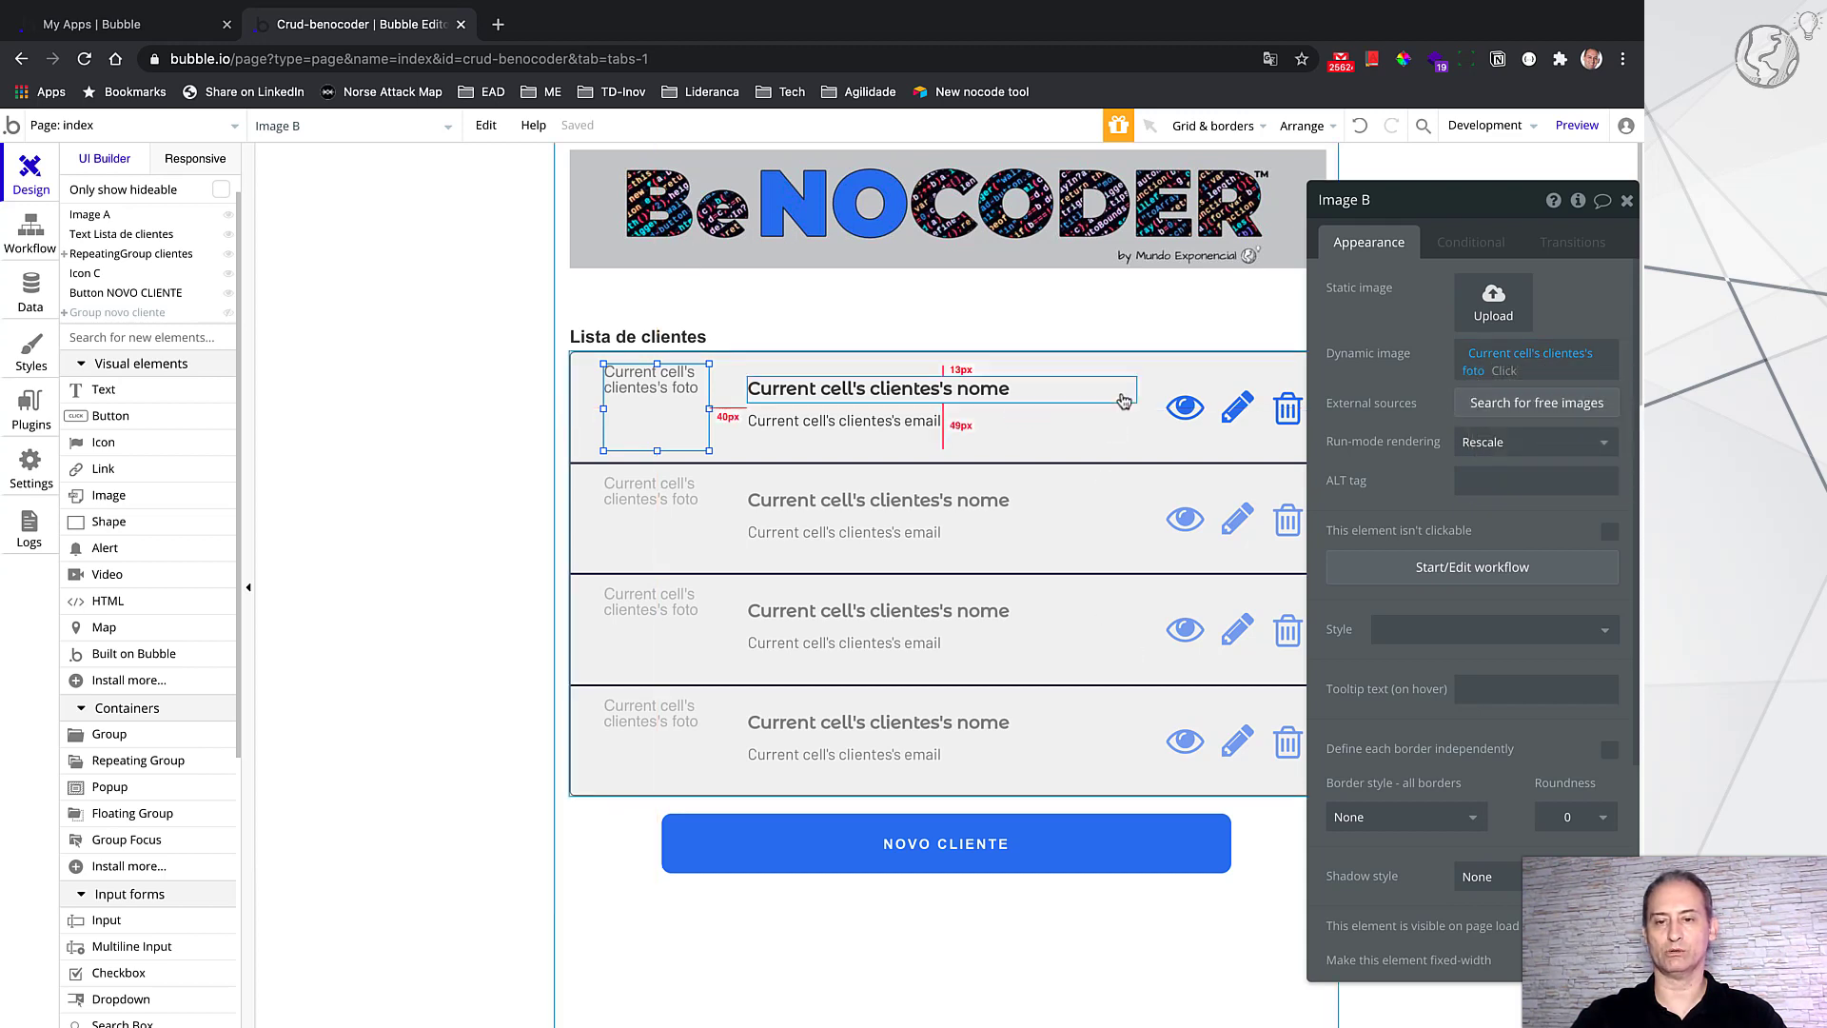
pyautogui.click(1015, 390)
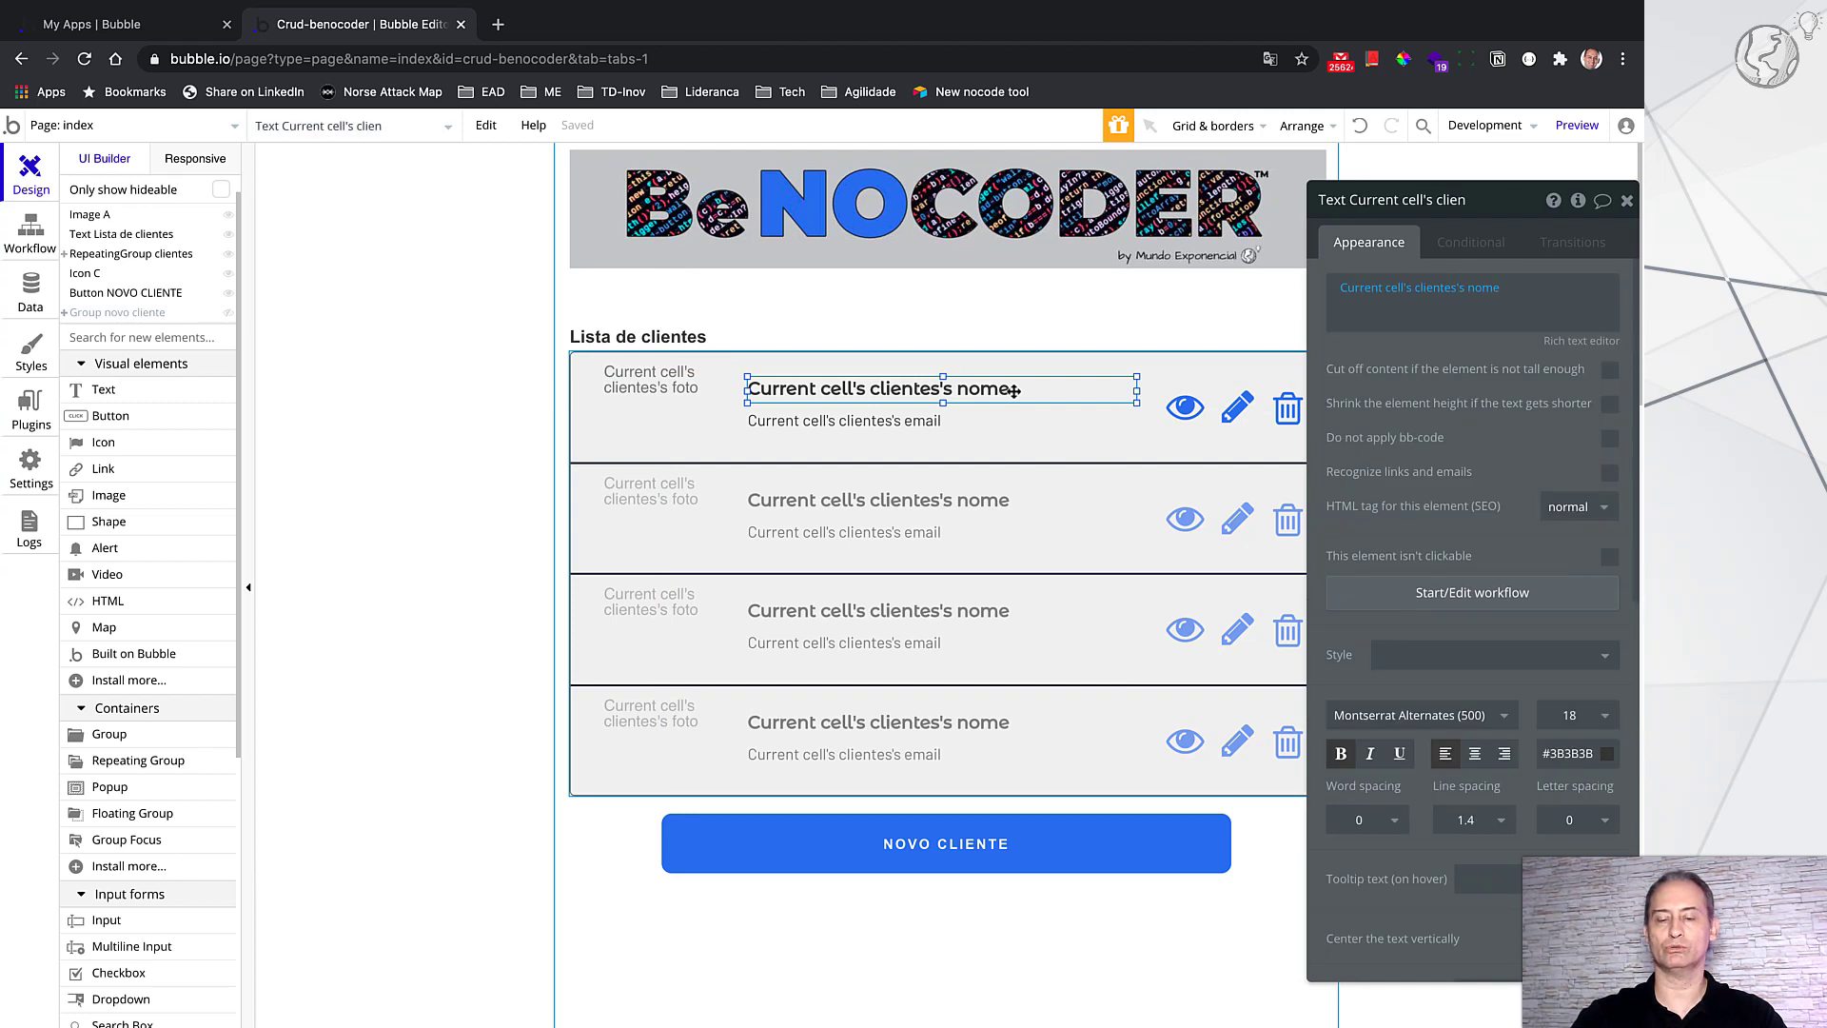
pyautogui.click(937, 429)
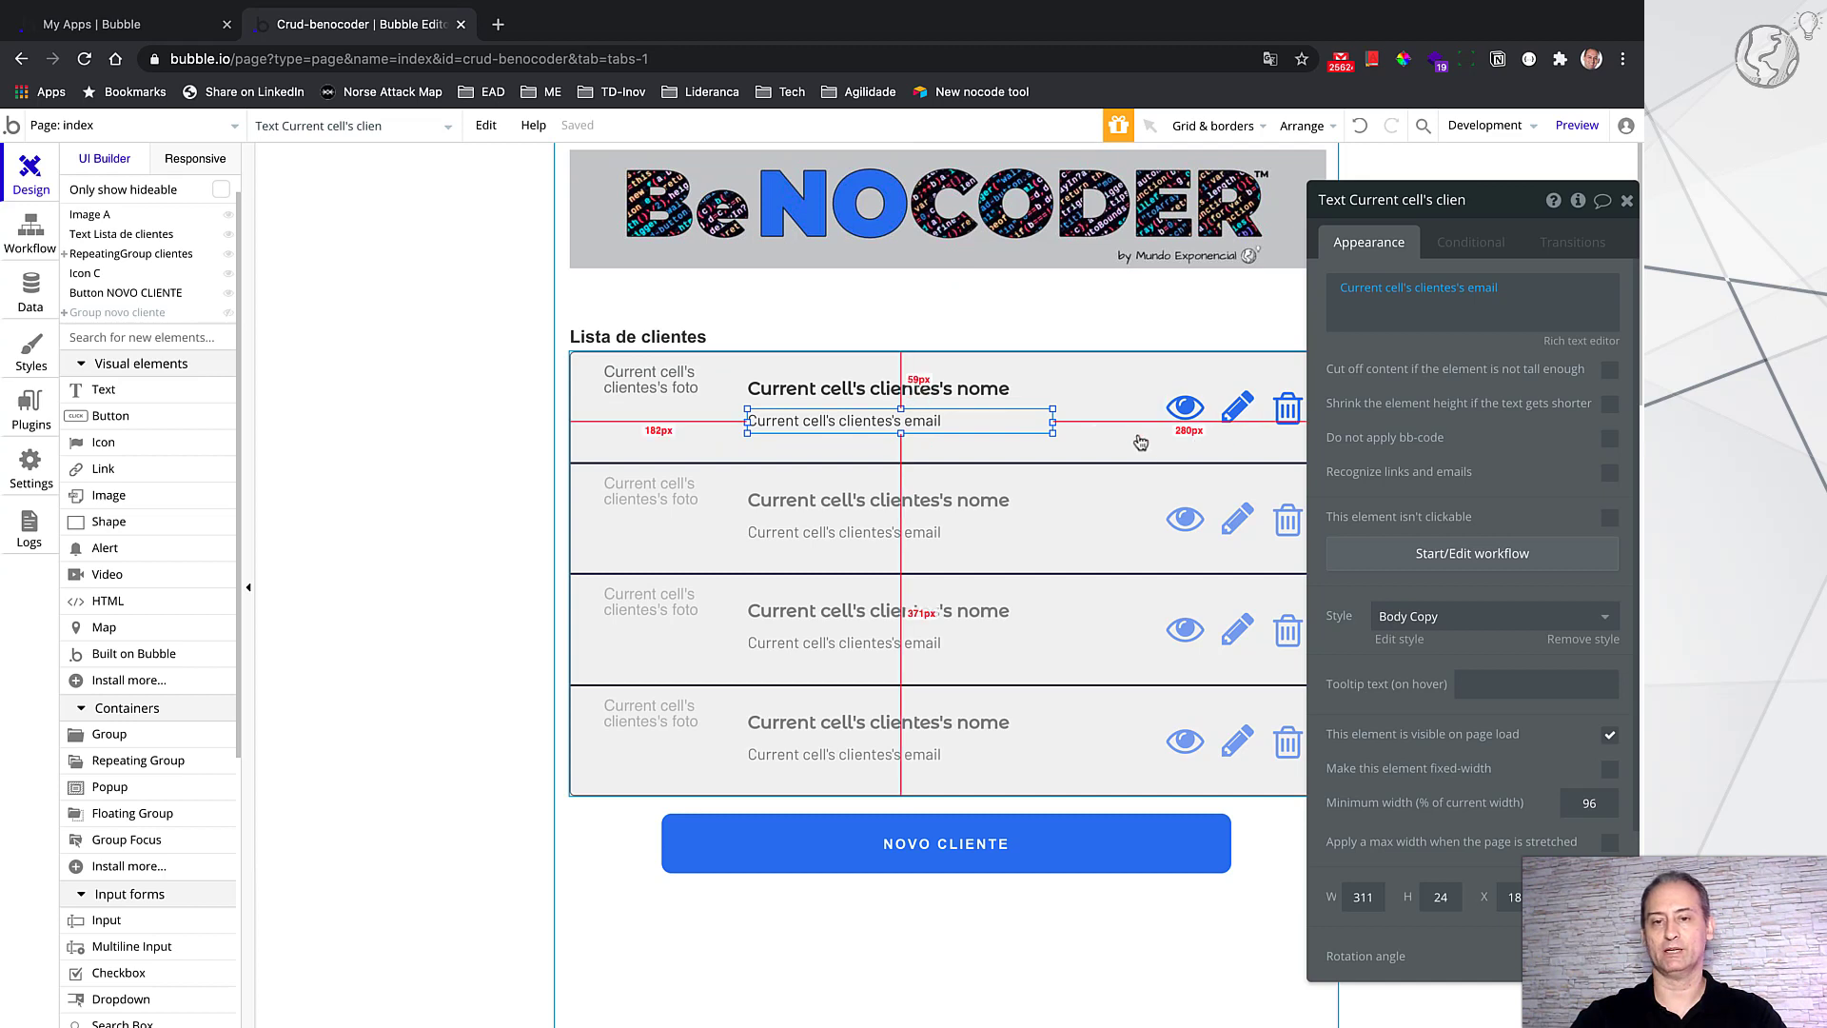
pyautogui.moveTo(1508, 201); pyautogui.dragTo(1562, 207)
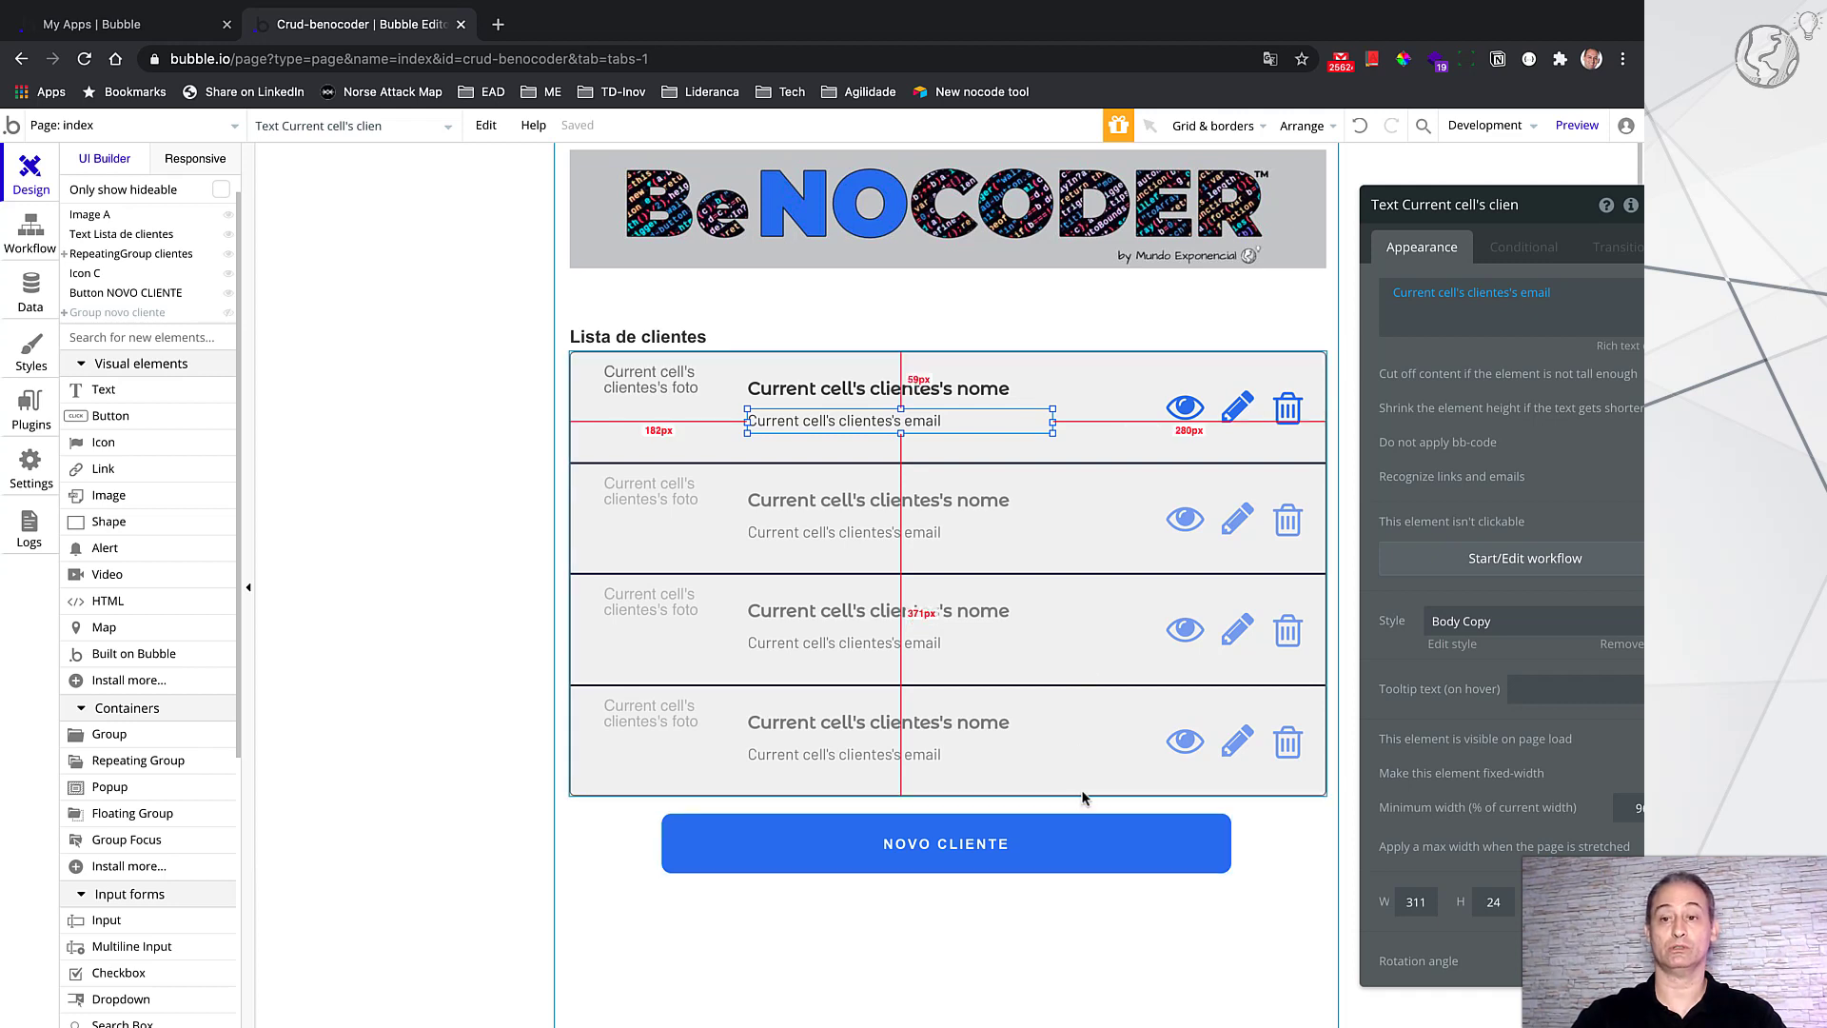
pyautogui.click(1123, 840)
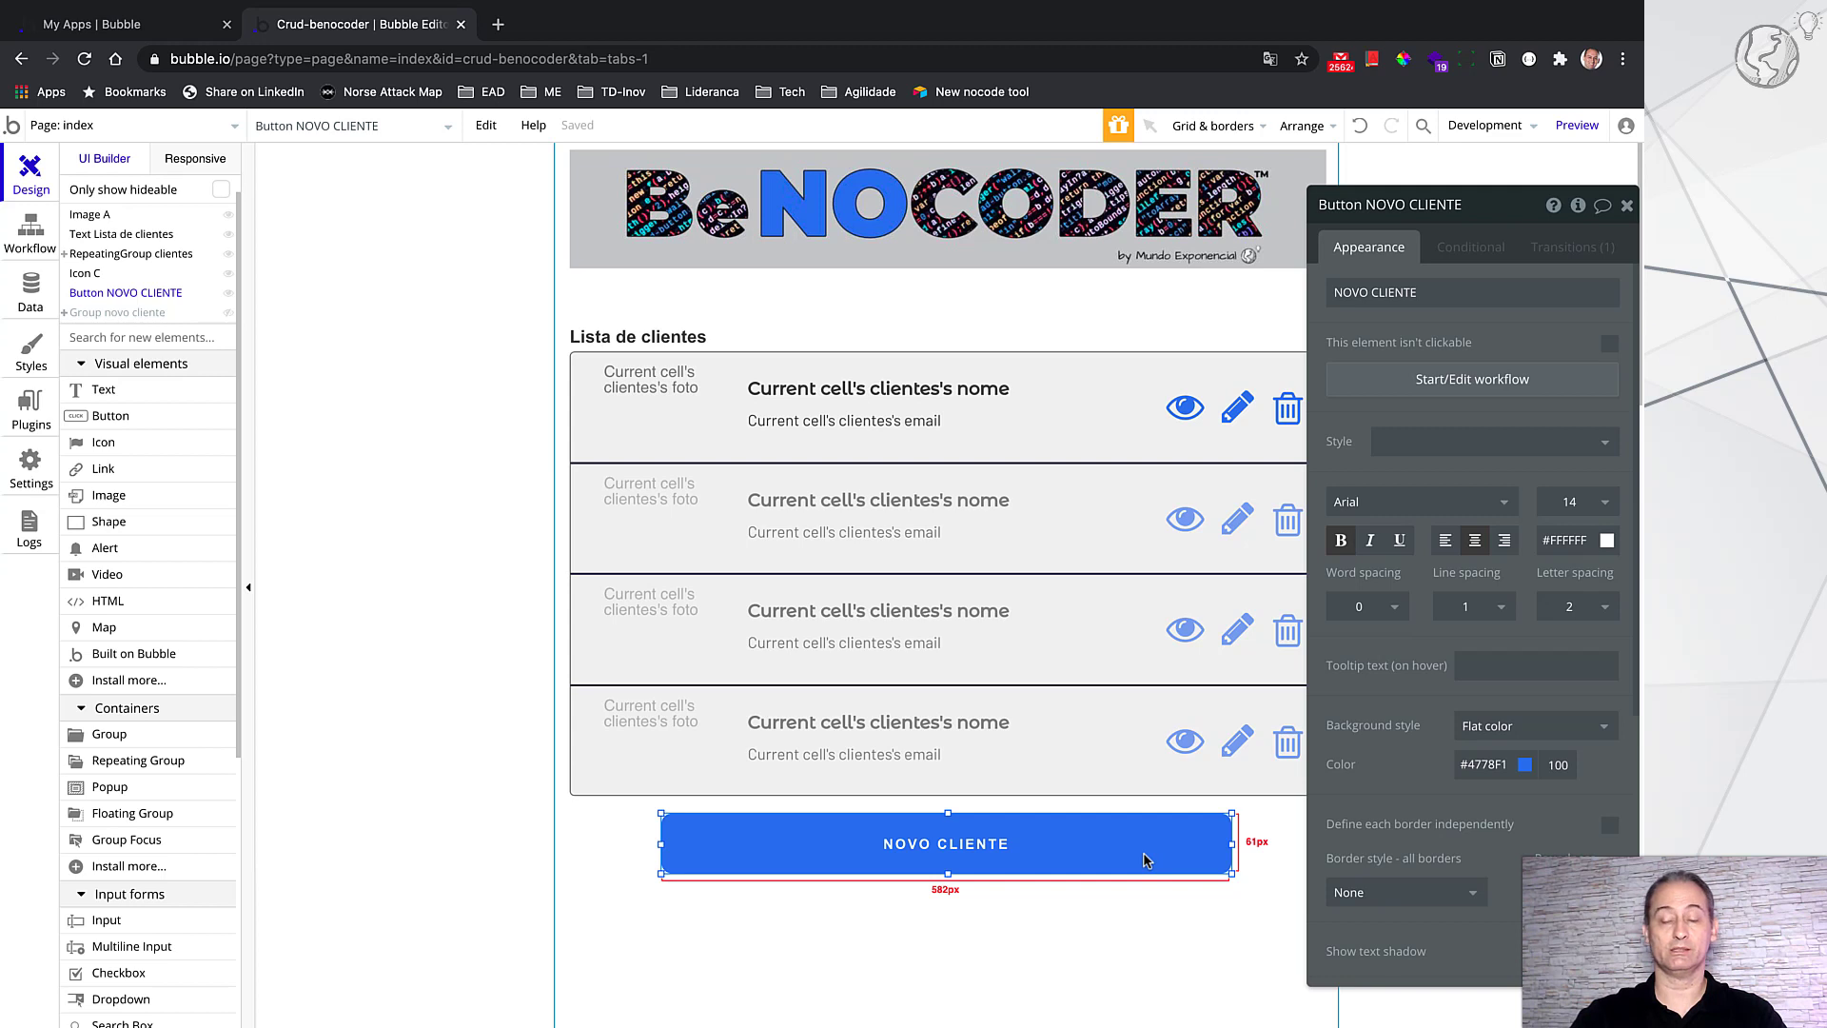
# Step: Confirm NOVO CLIENTE's workflow goes to new_client, then return to the index page design
pyautogui.click(1462, 379)
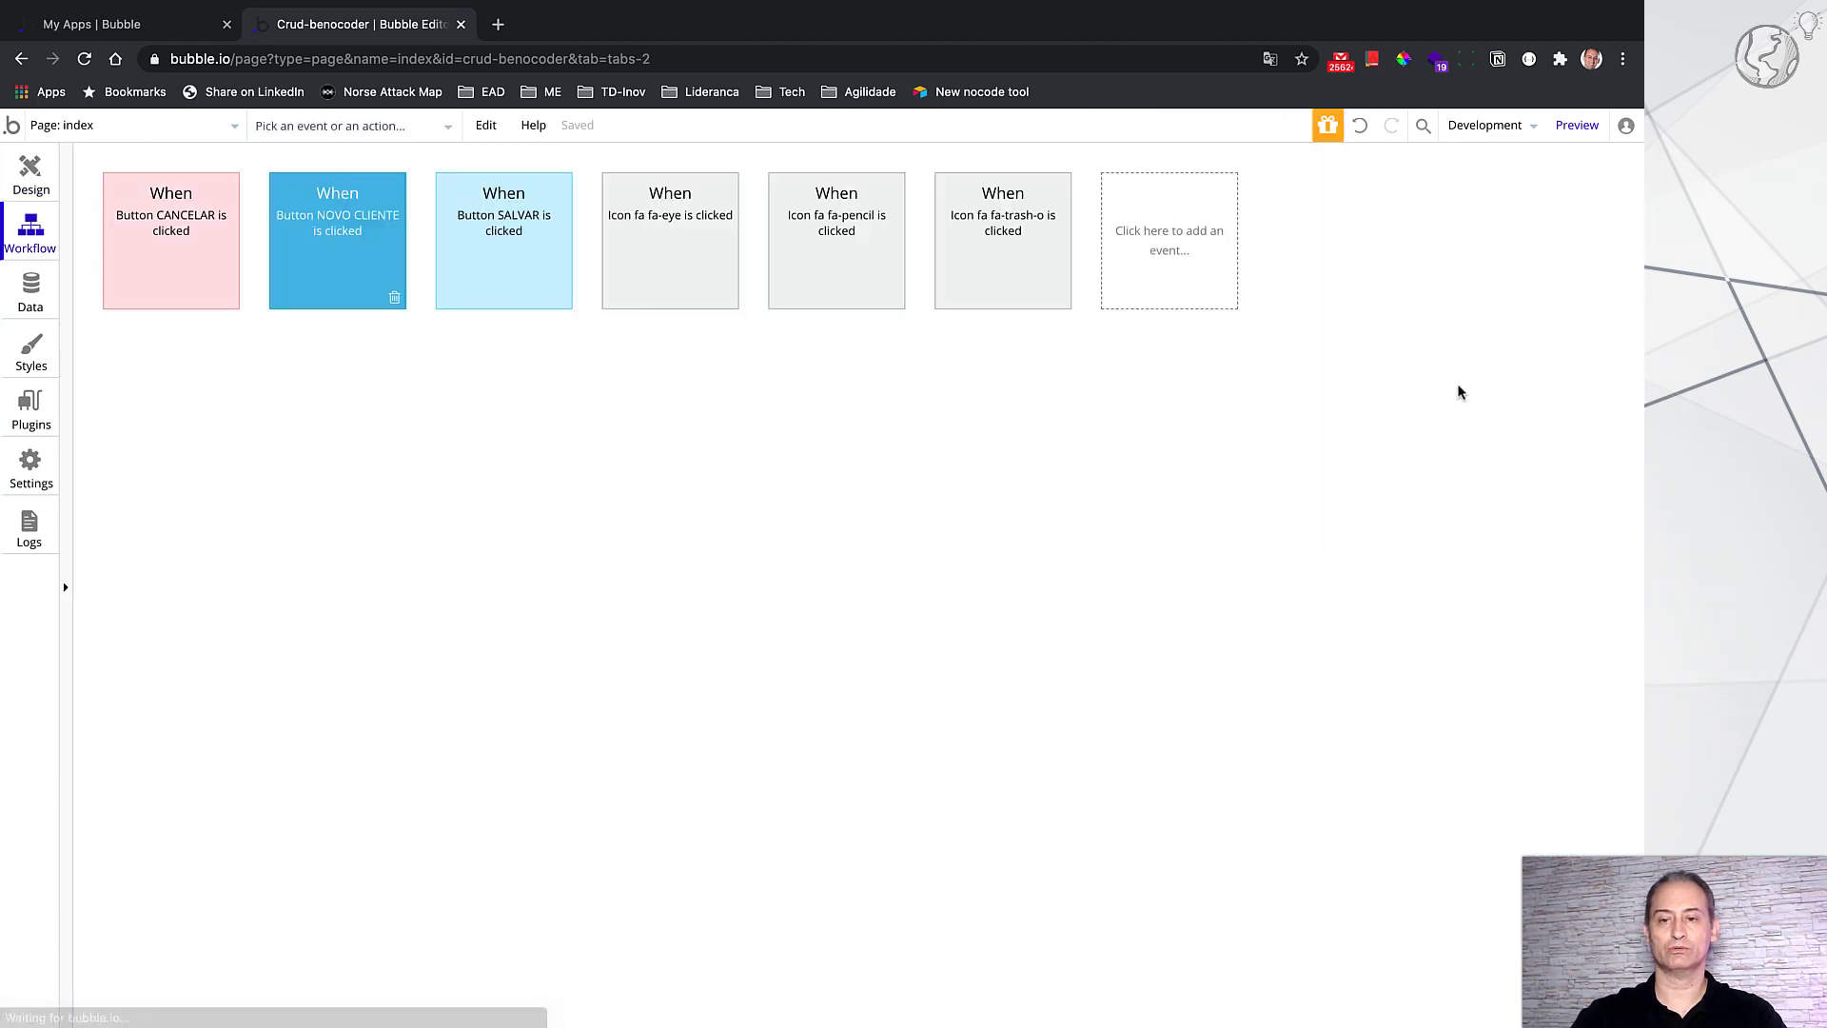
pyautogui.click(219, 377)
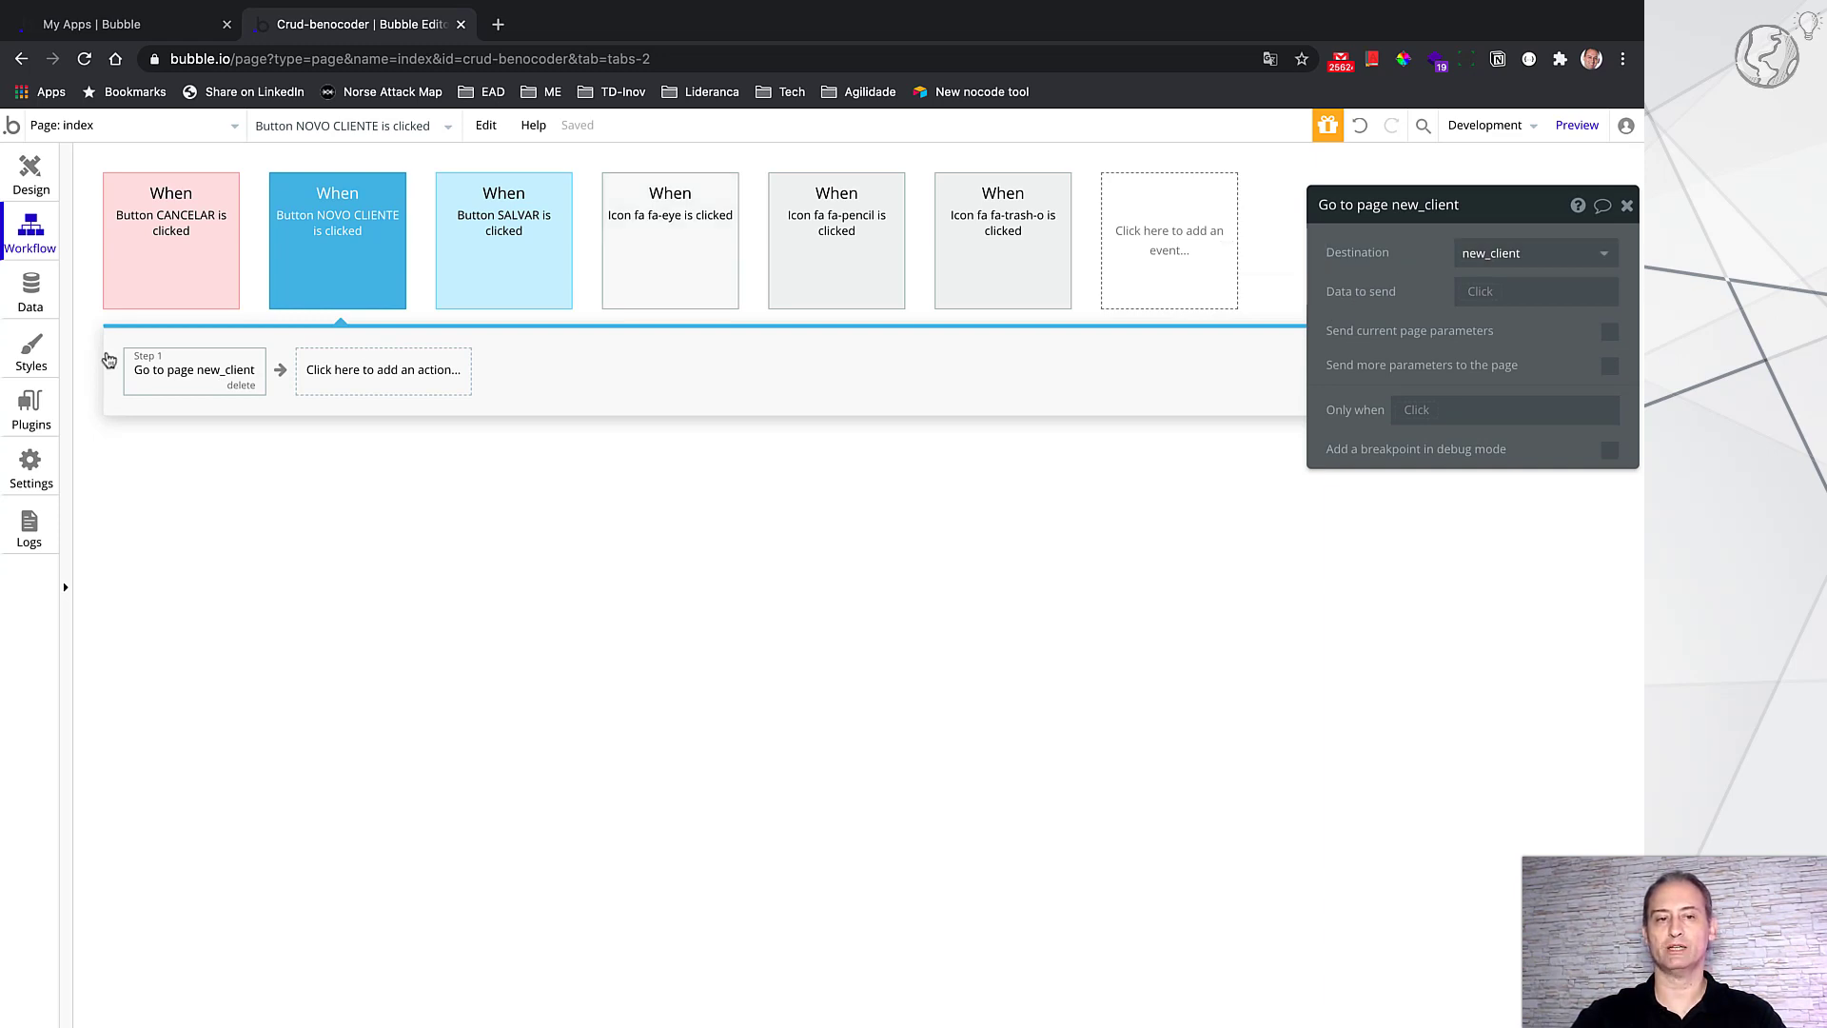
pyautogui.click(35, 175)
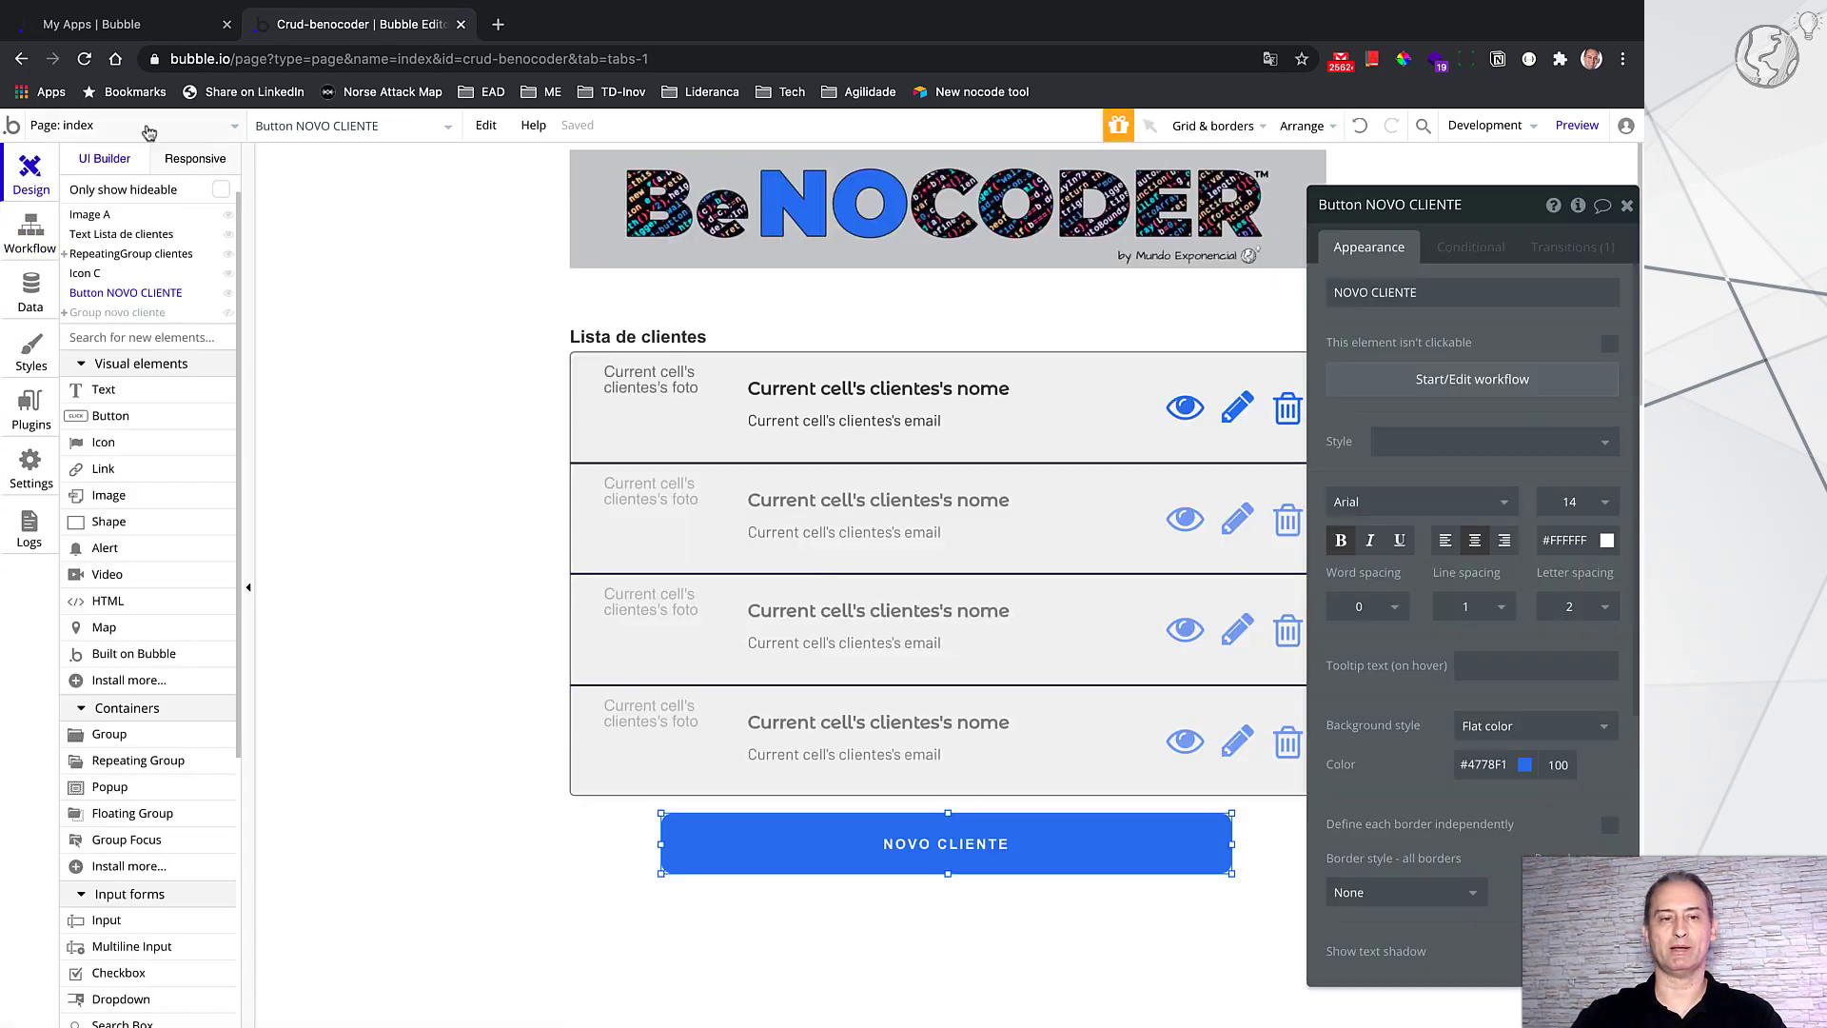
pyautogui.click(97, 126)
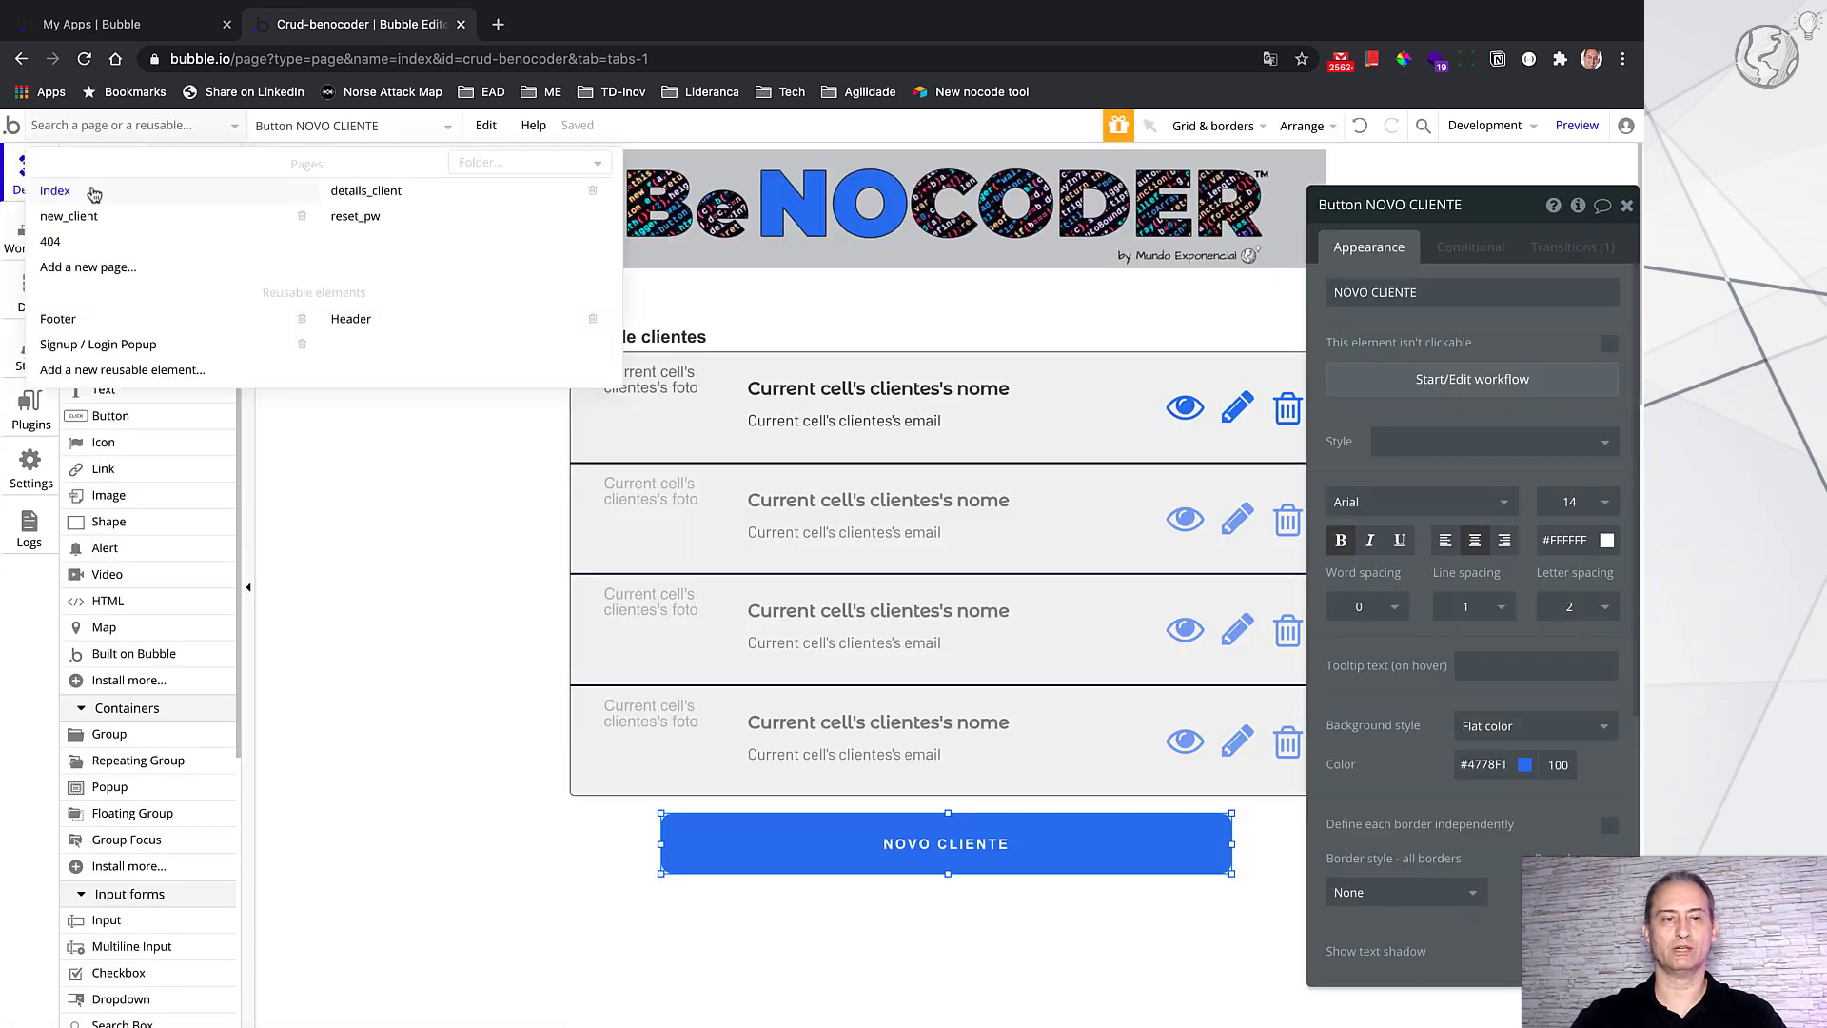
# Step: Switch to new_client and inspect Group novo cliente and the 215×204 photo uploader
pyautogui.click(238, 221)
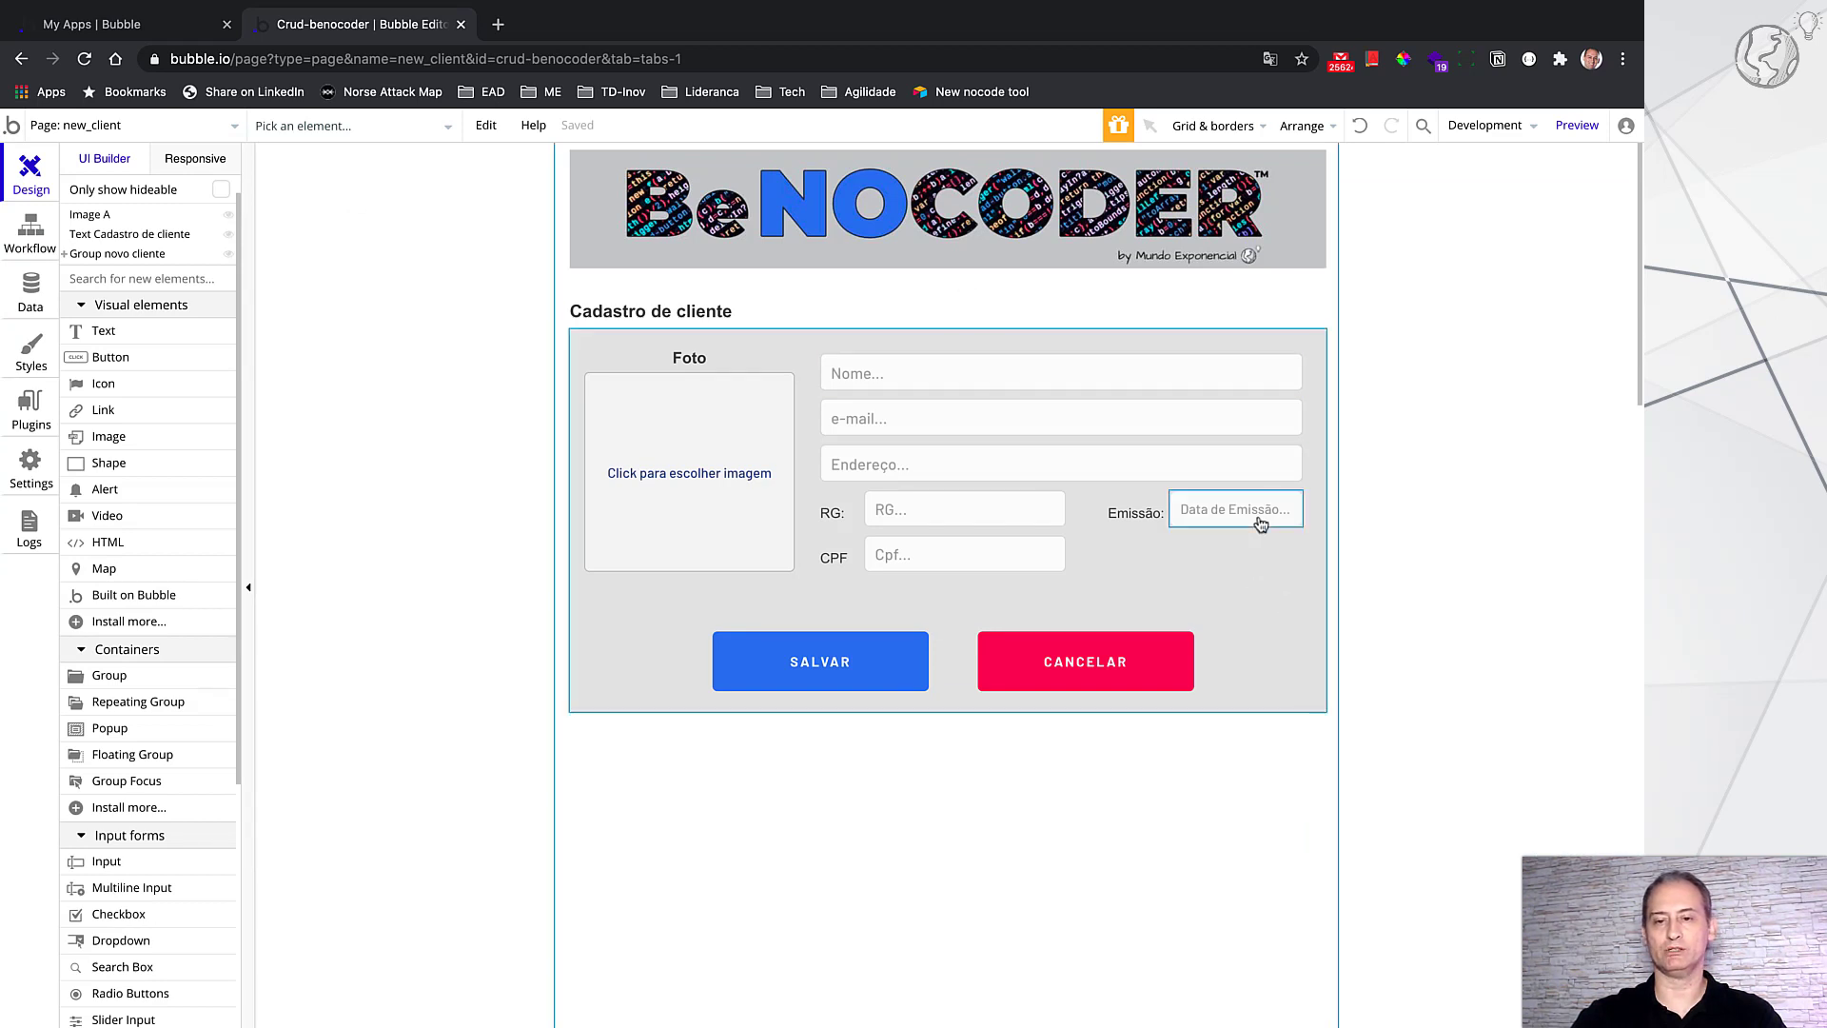
pyautogui.click(1310, 572)
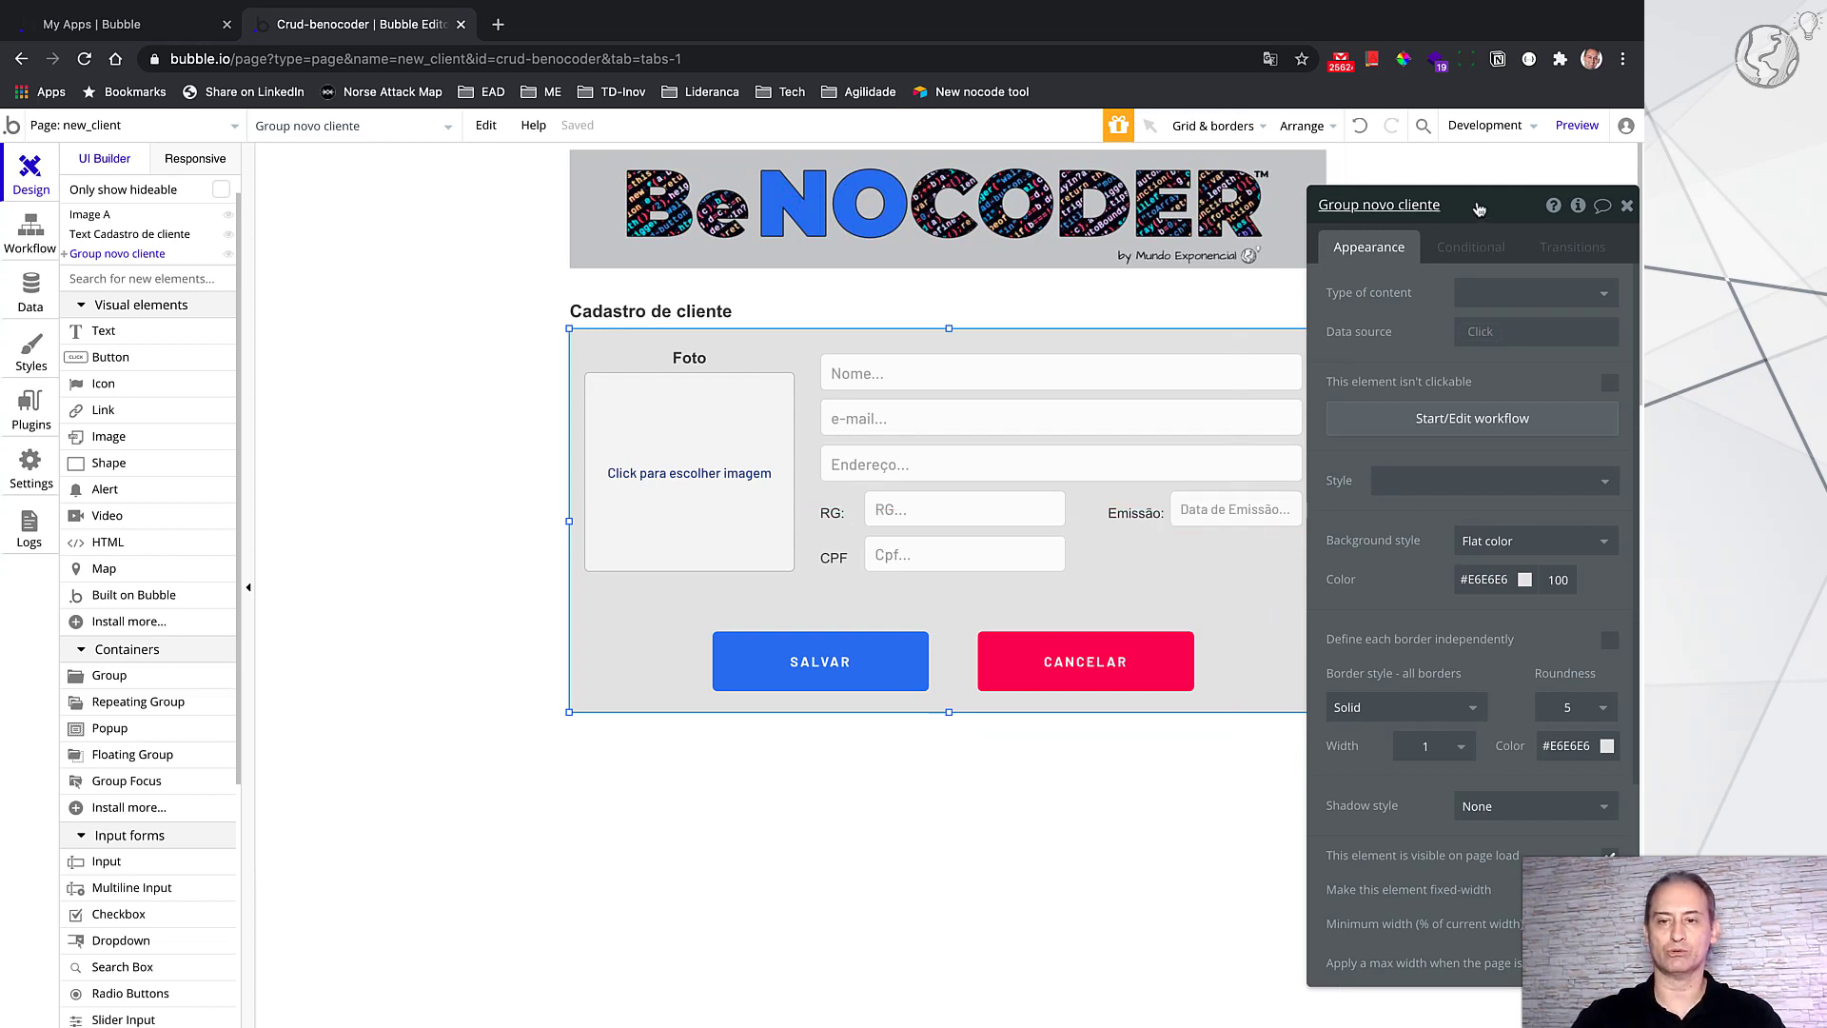
pyautogui.moveTo(1479, 208); pyautogui.dragTo(1514, 213)
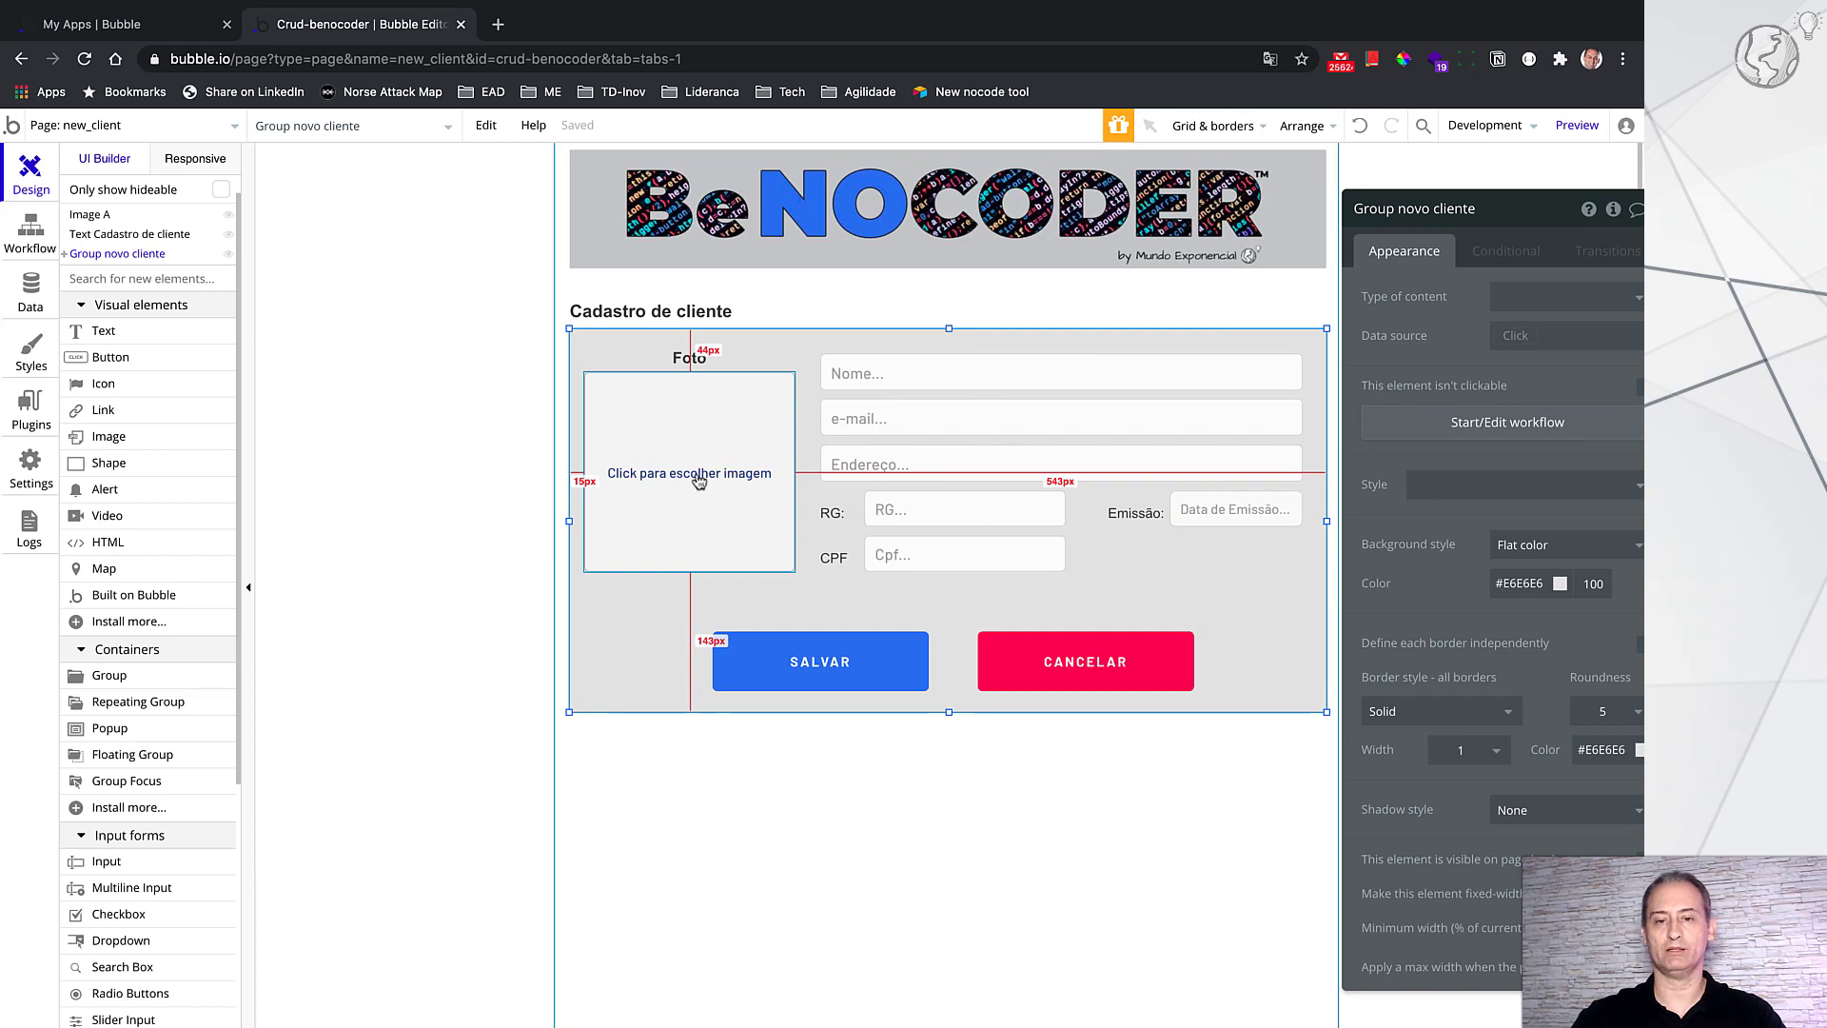
pyautogui.click(738, 489)
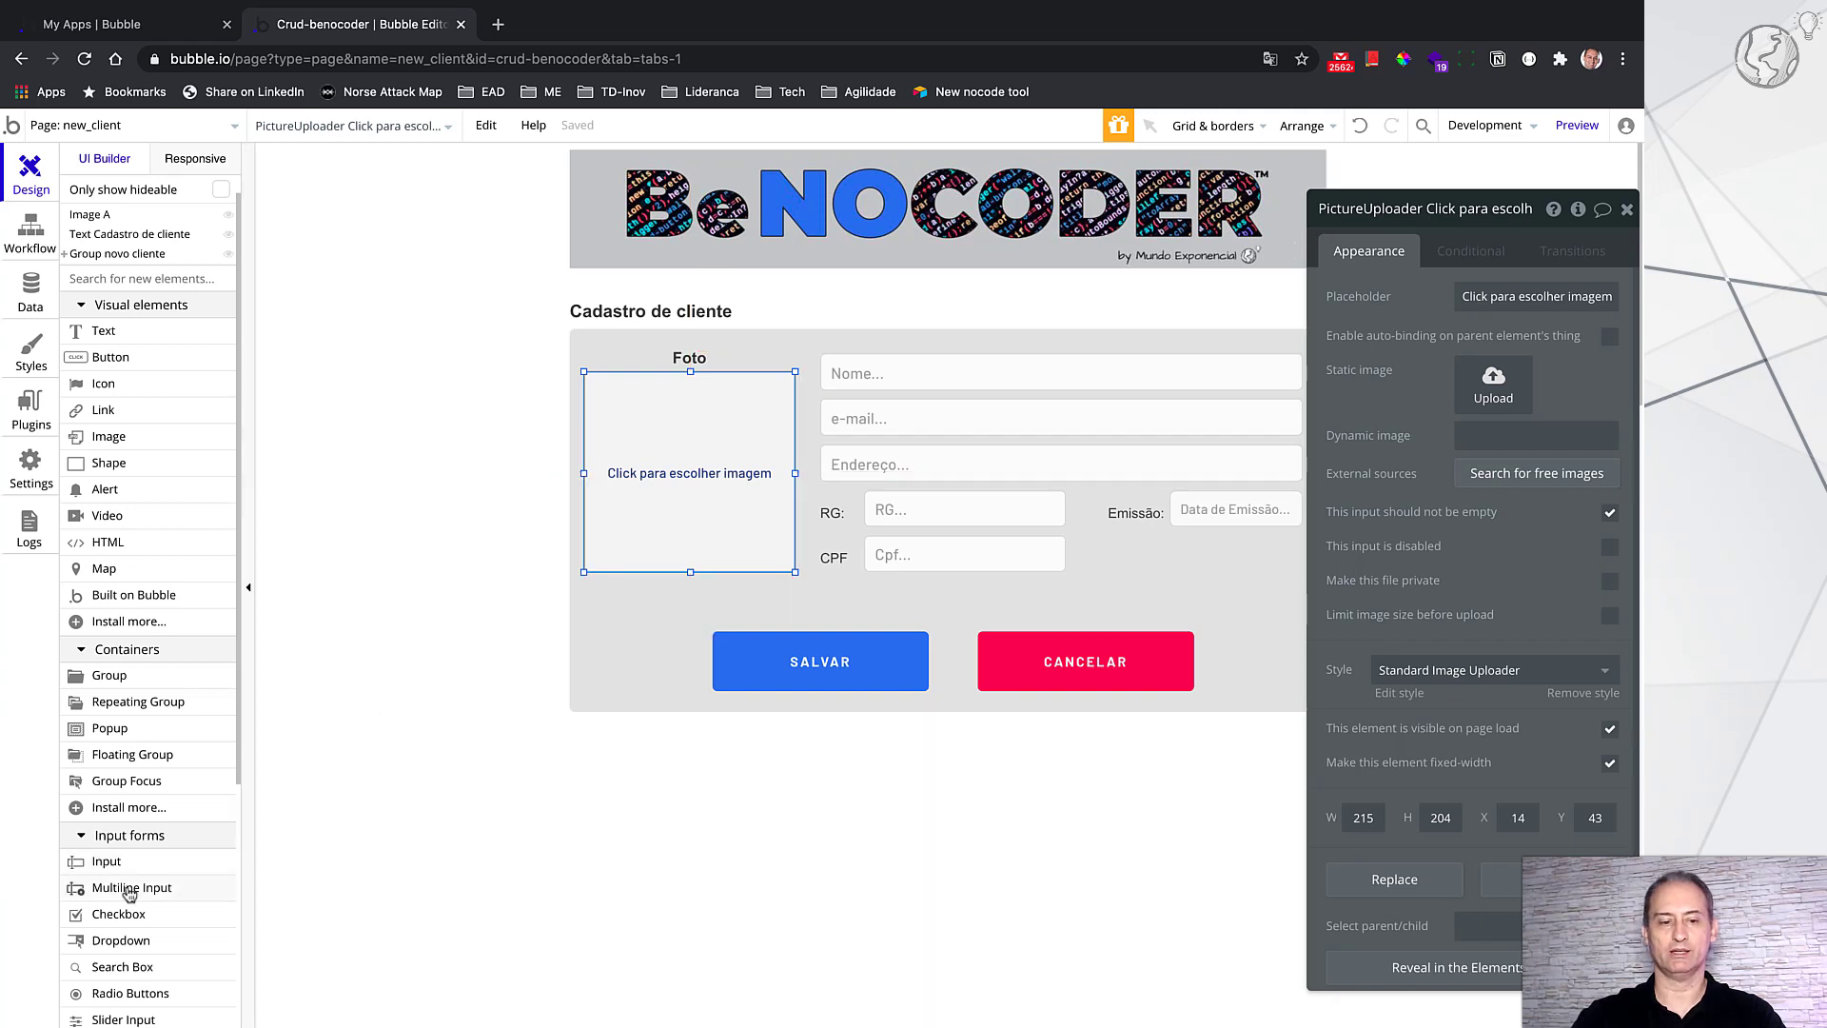
pyautogui.scroll(-5, 190, 886)
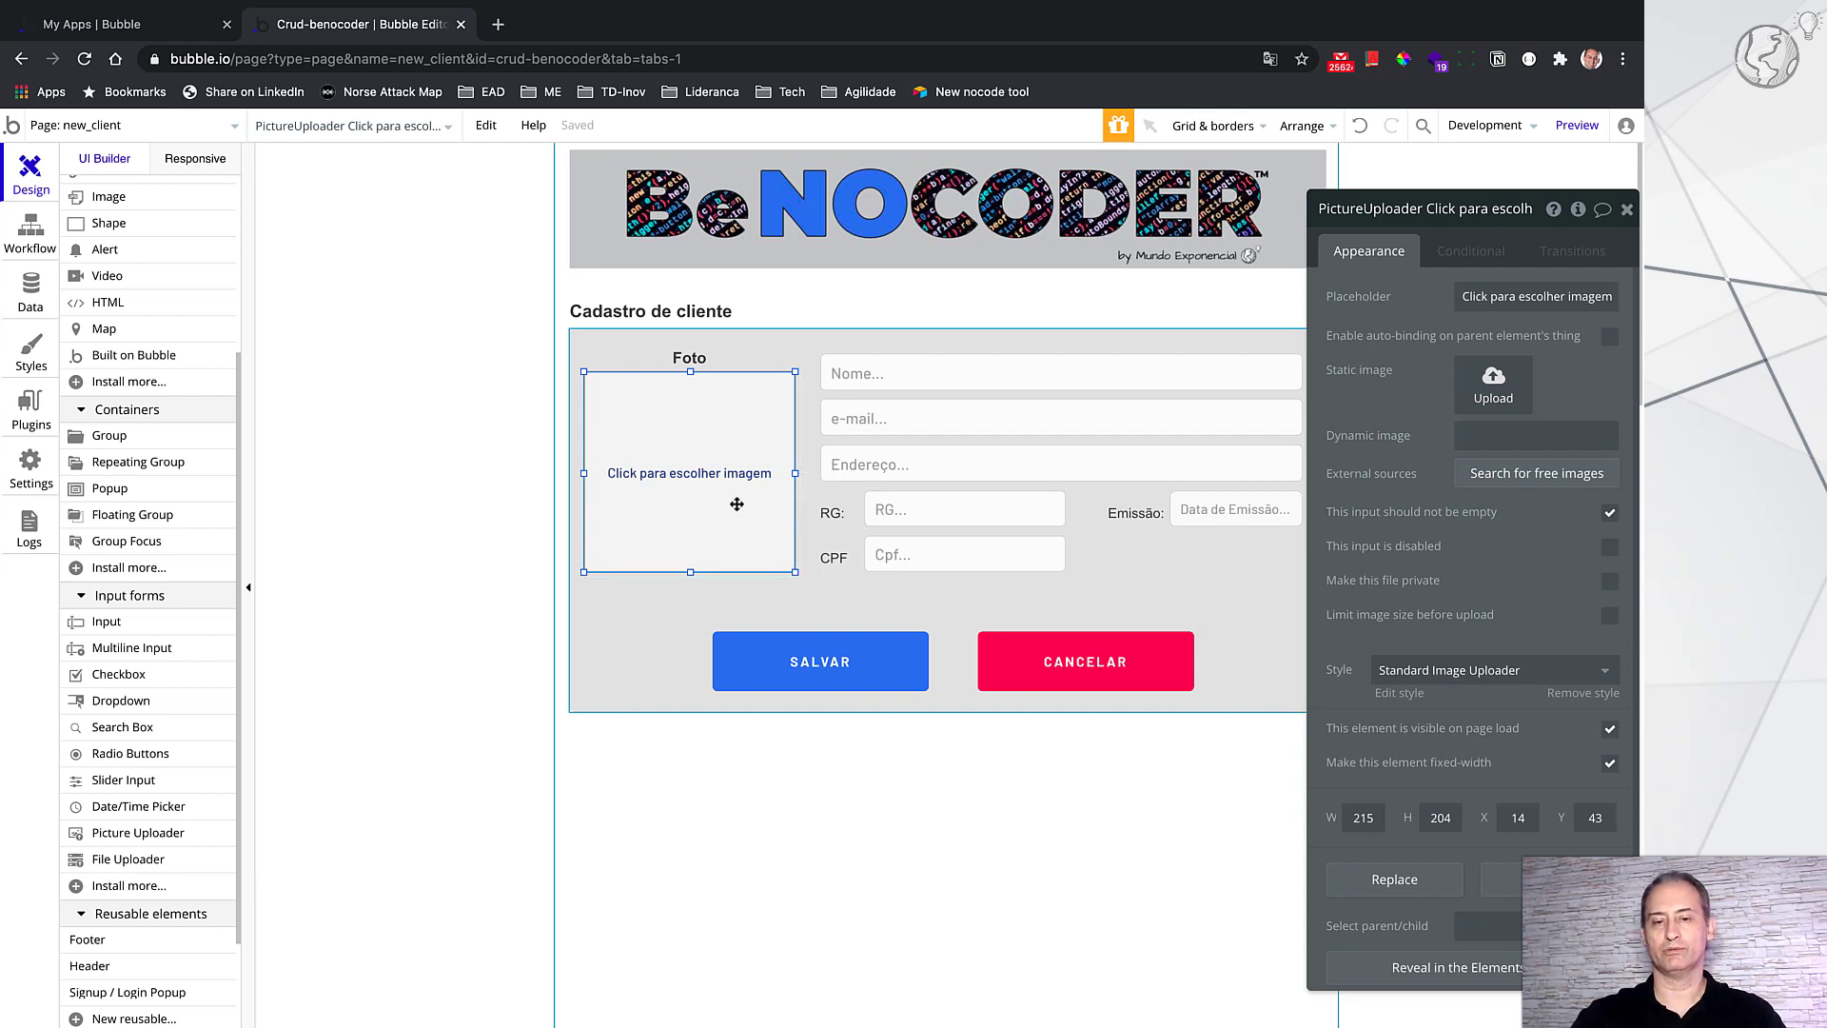
pyautogui.click(981, 379)
pyautogui.click(987, 410)
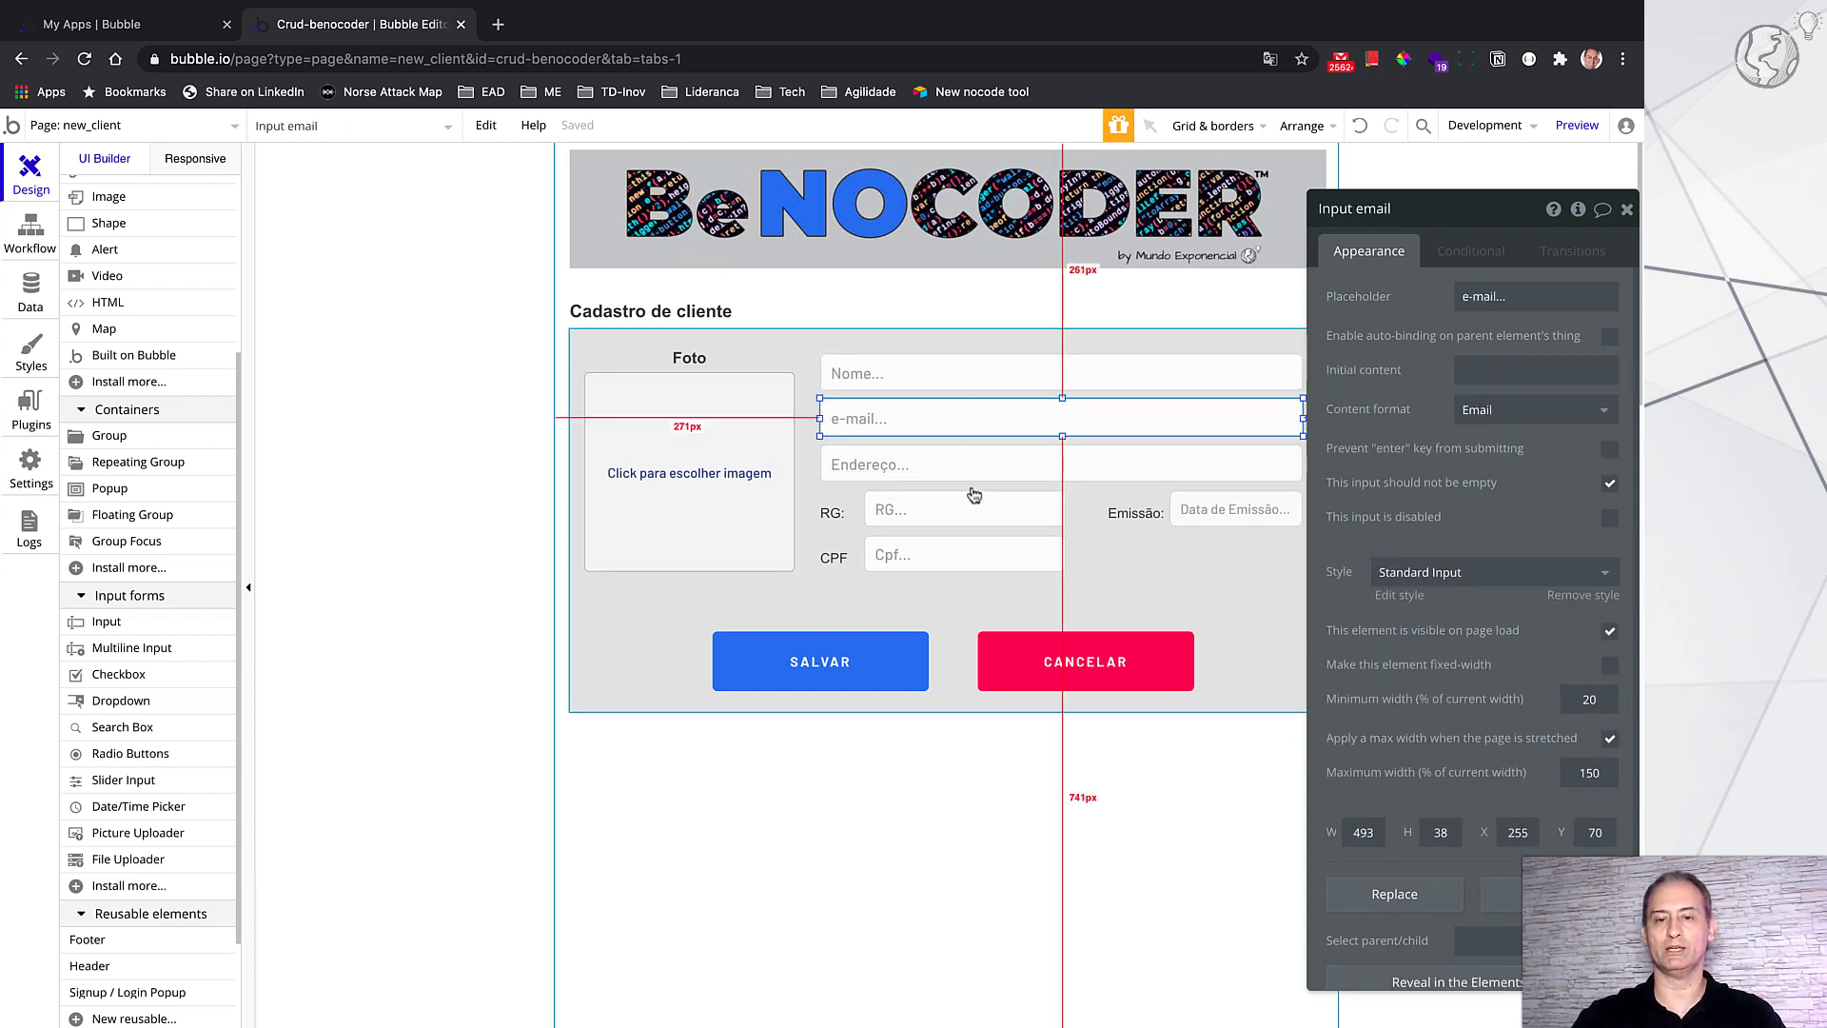
pyautogui.click(1225, 516)
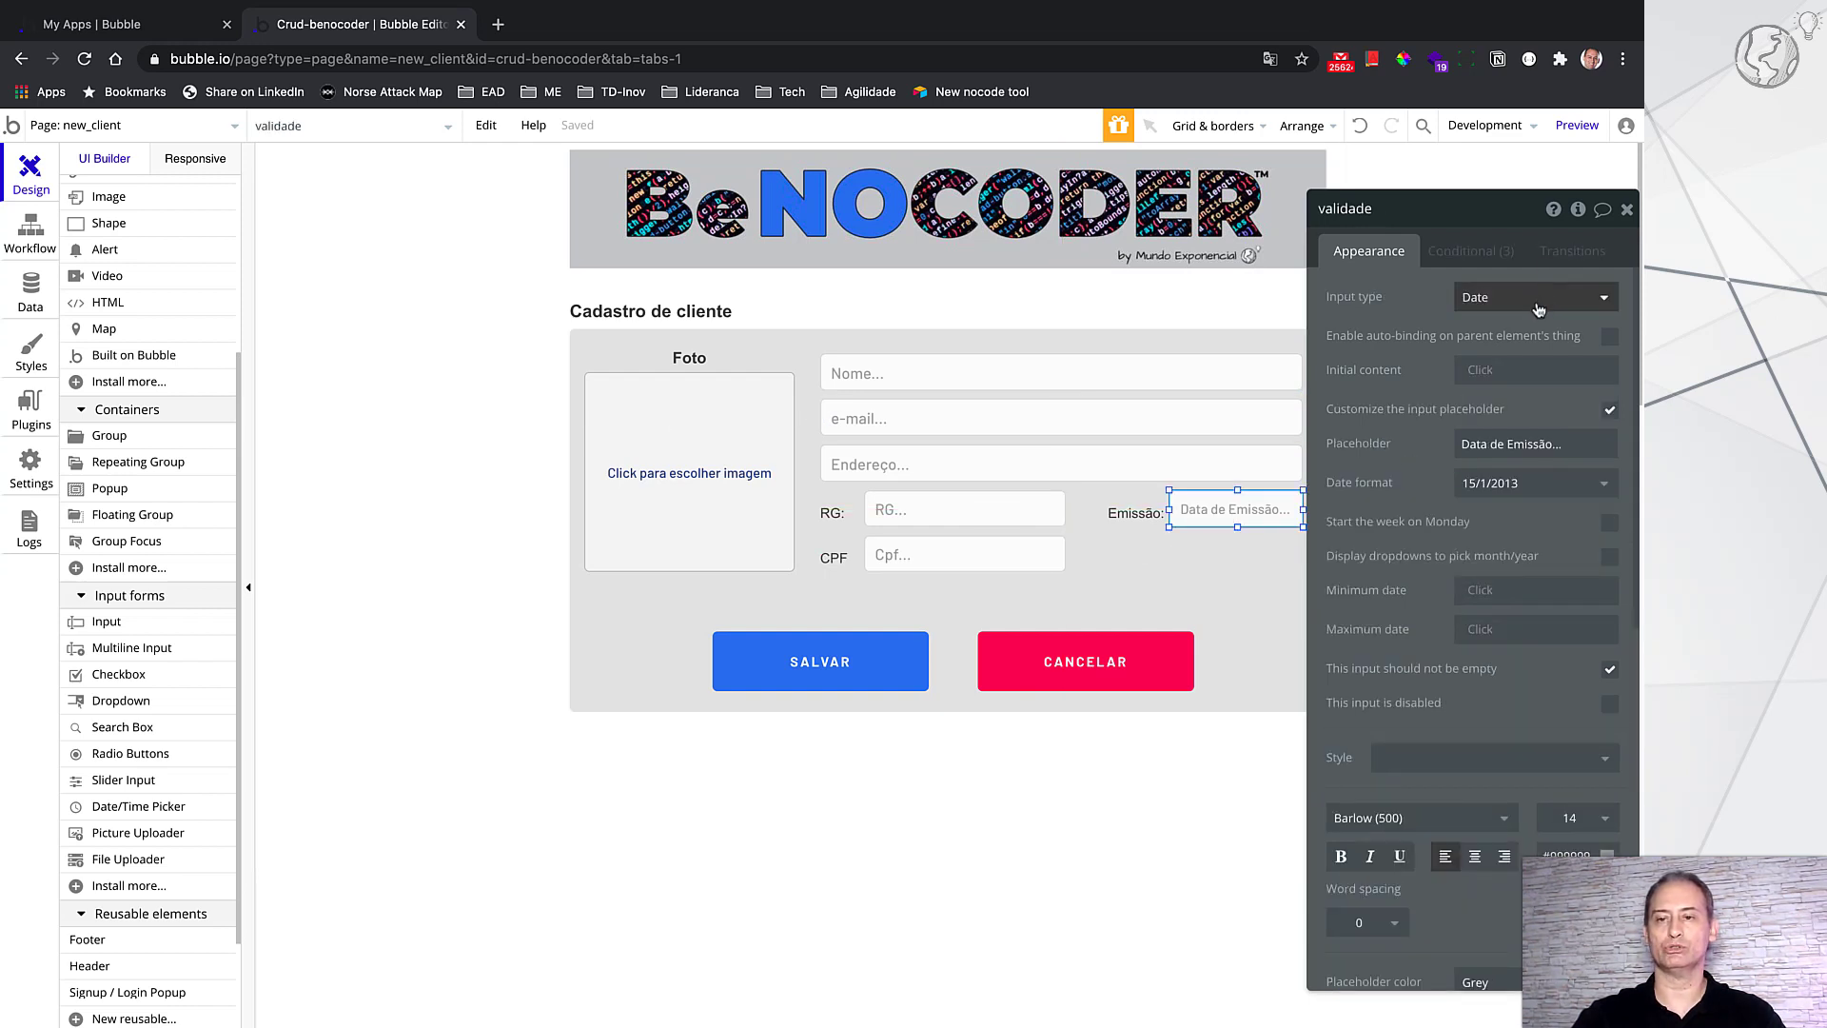
pyautogui.moveTo(1505, 218); pyautogui.dragTo(1511, 220)
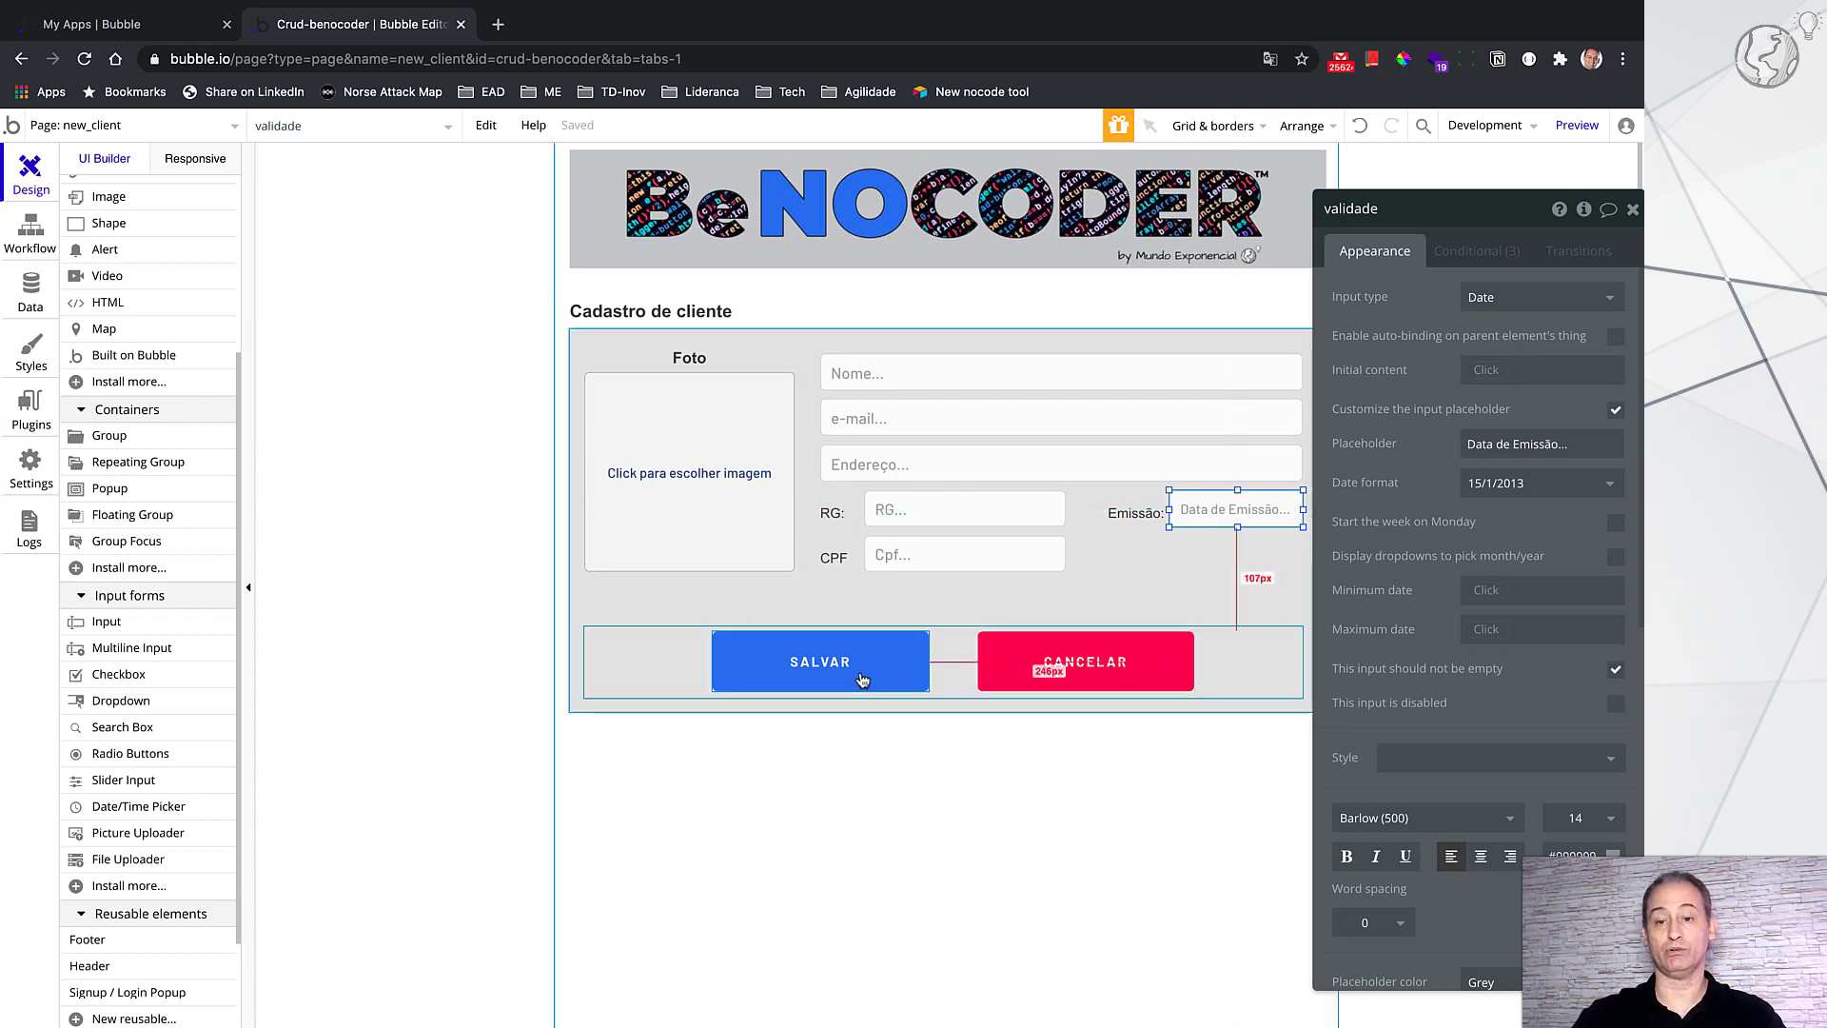
pyautogui.click(1162, 671)
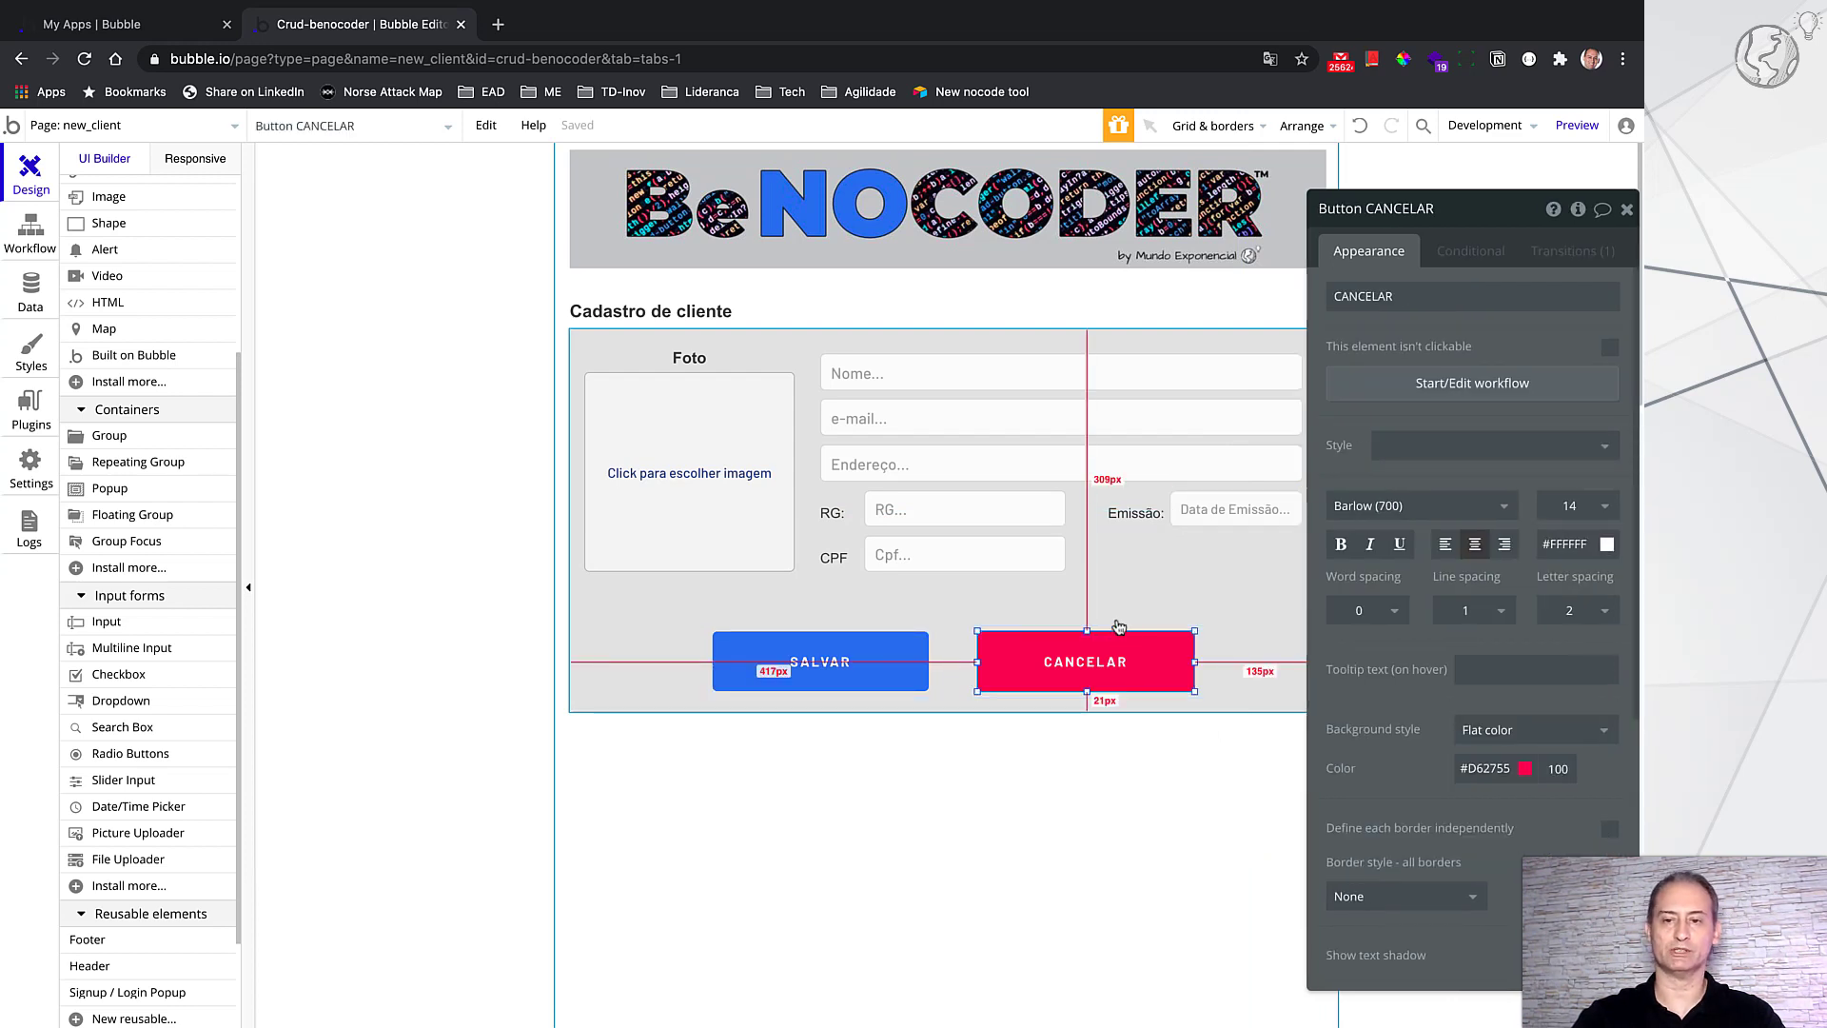
pyautogui.click(1471, 385)
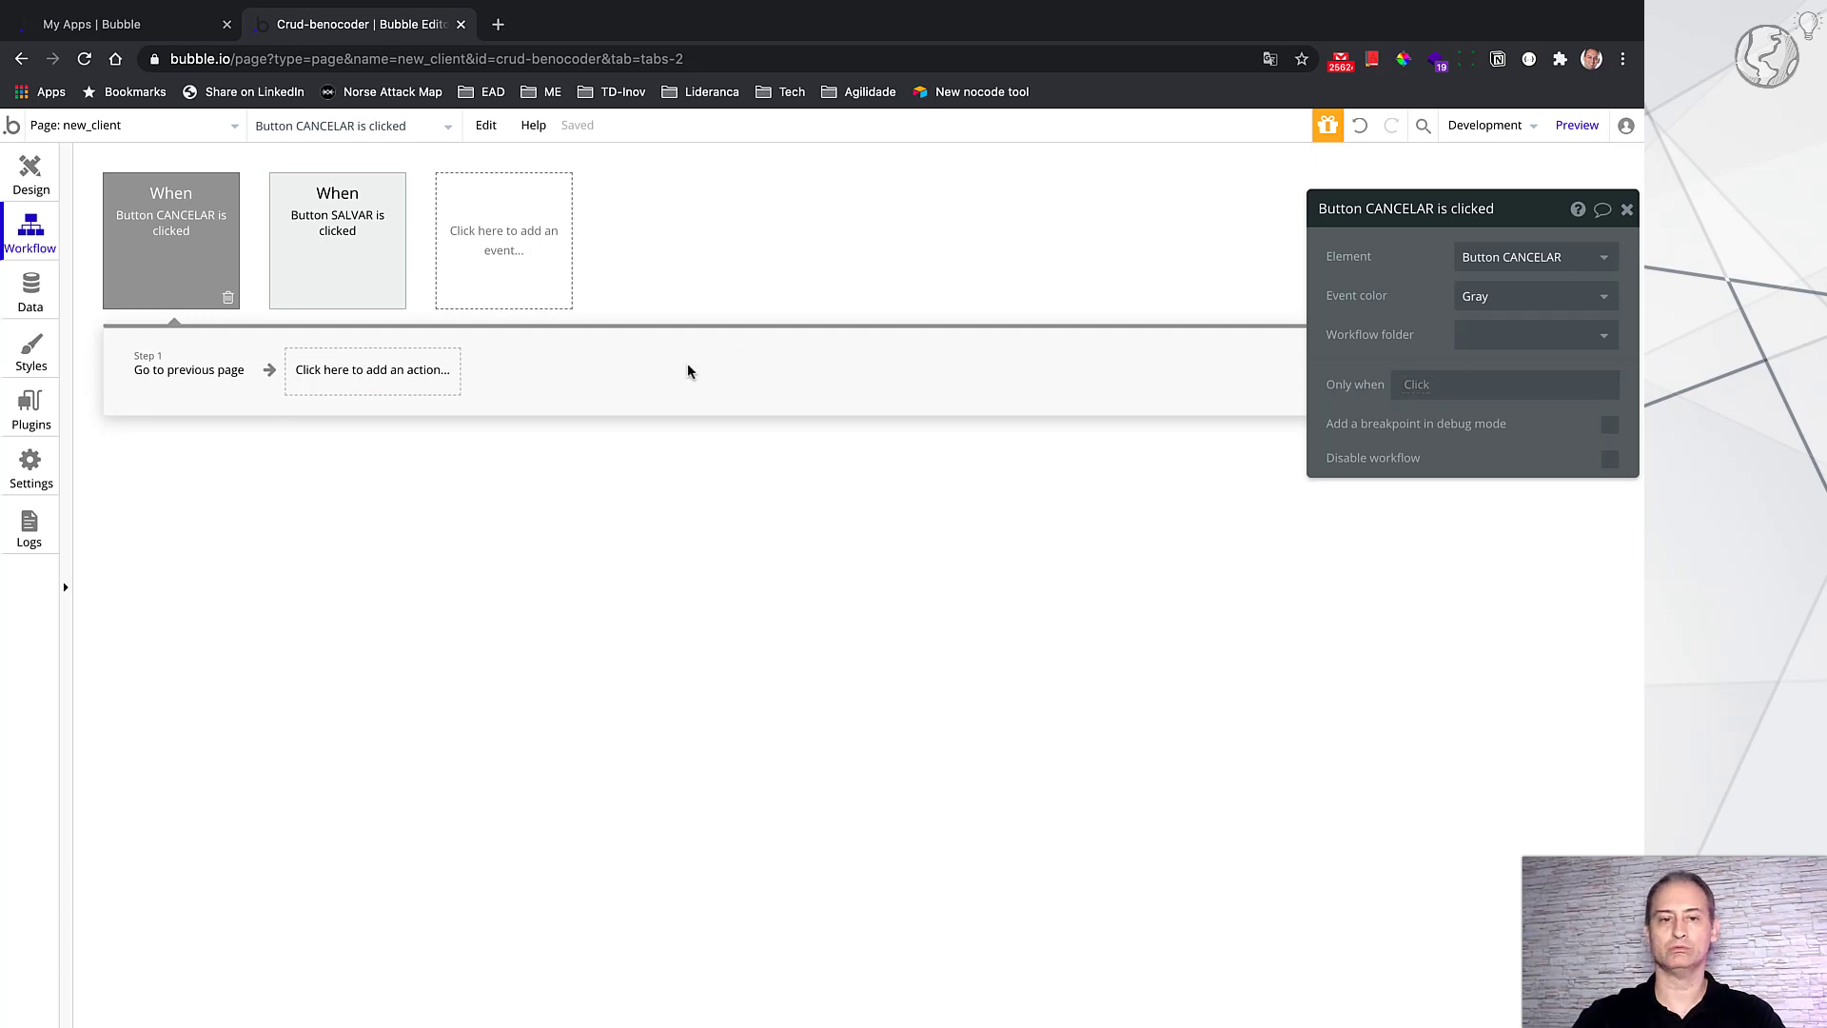
pyautogui.click(200, 380)
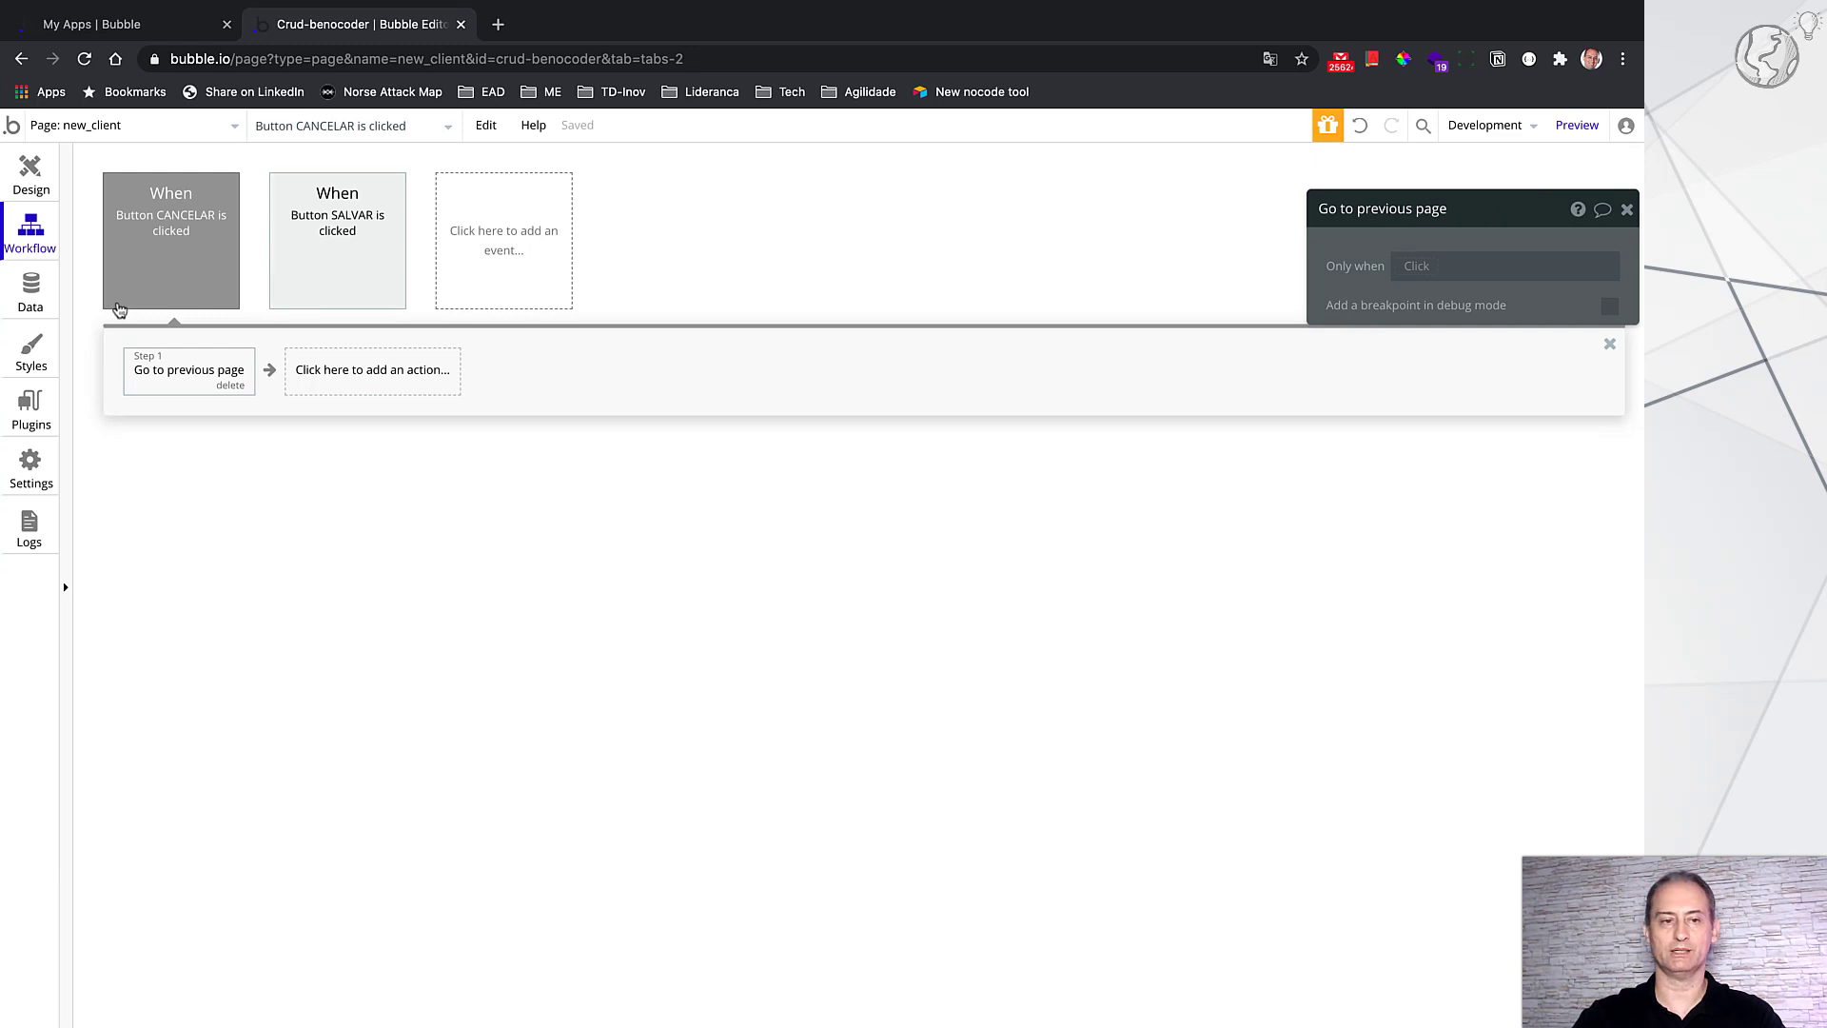
pyautogui.click(36, 176)
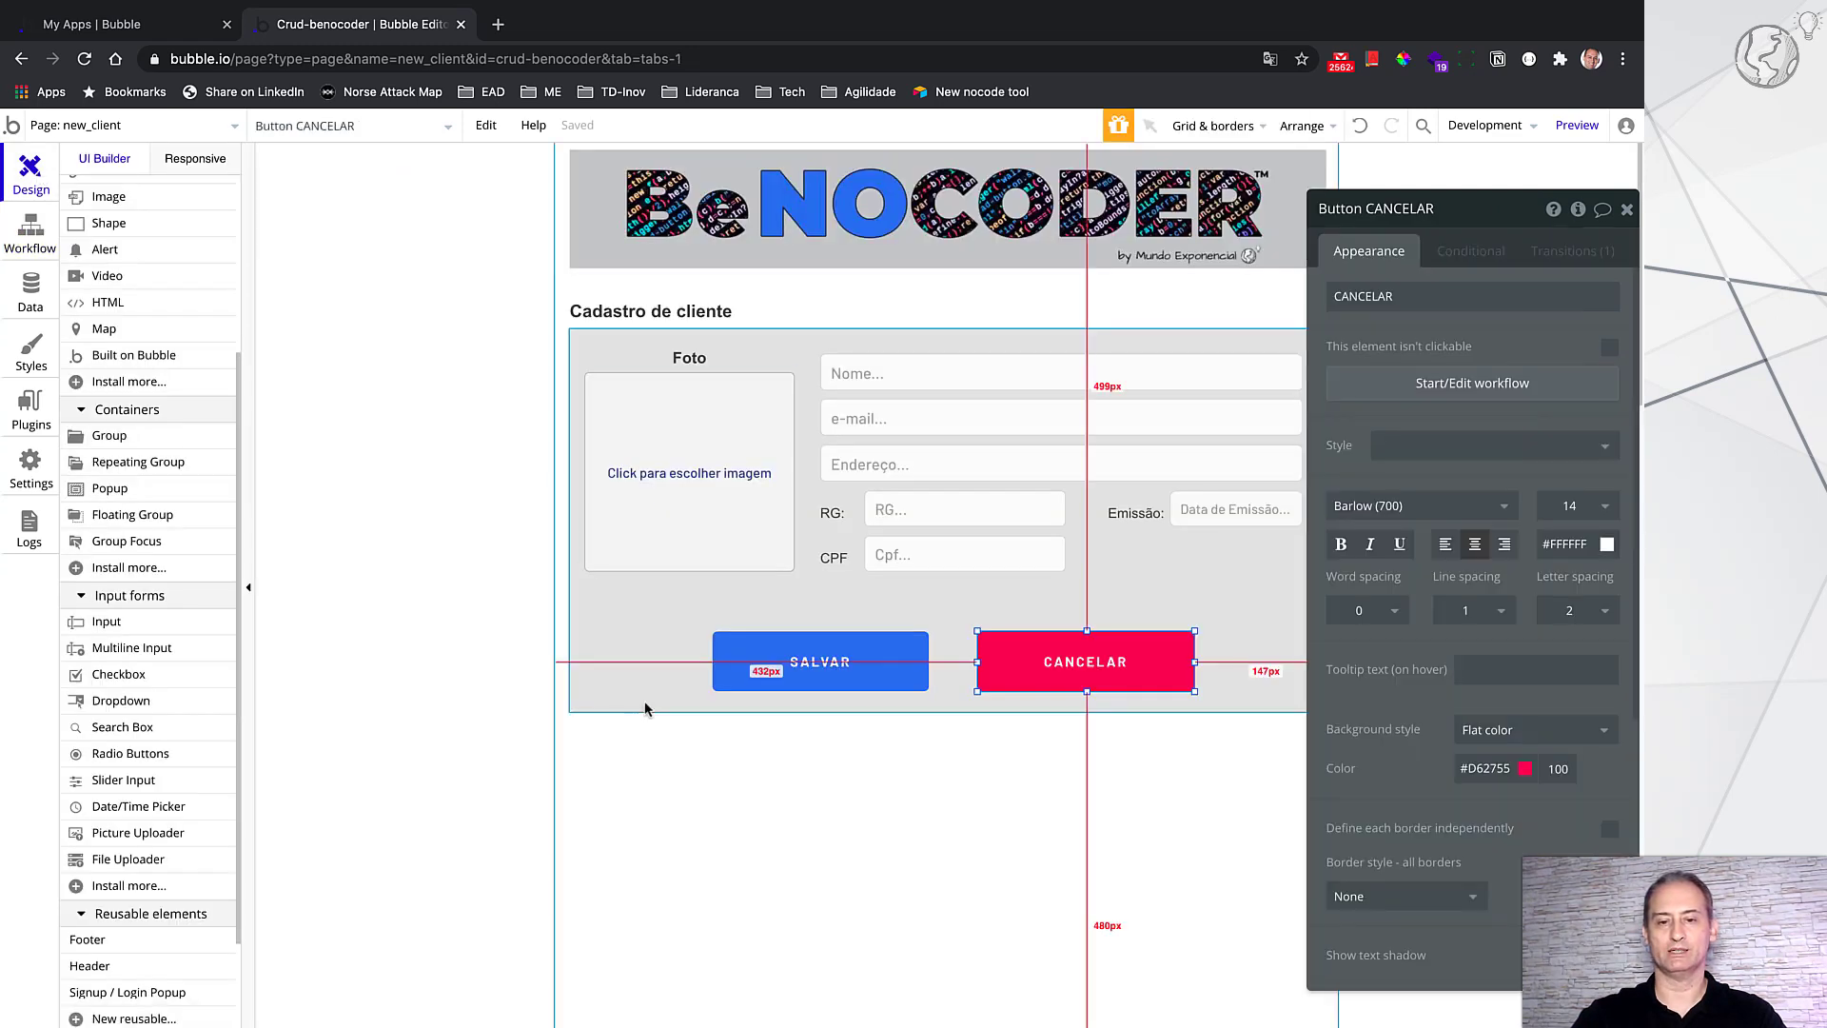
pyautogui.click(861, 671)
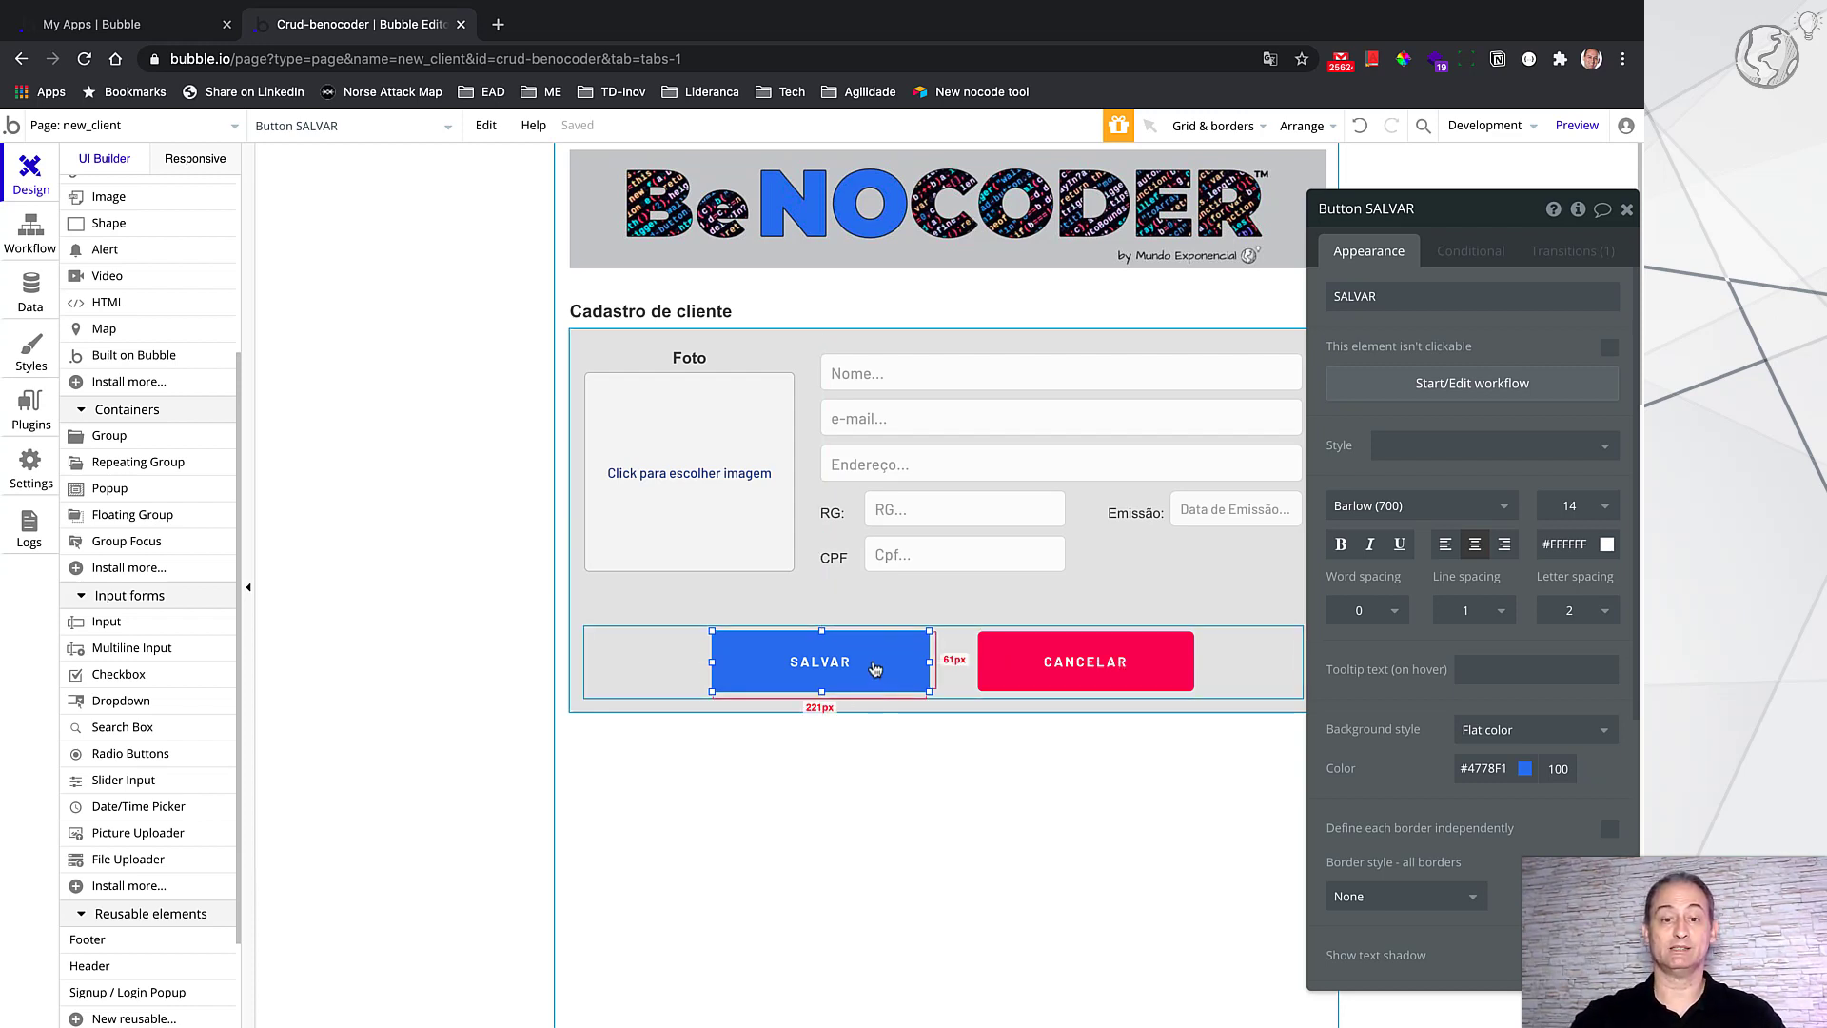
# Step: Open the SALVAR workflow's Create a new clientes step and review its fields
pyautogui.click(1515, 394)
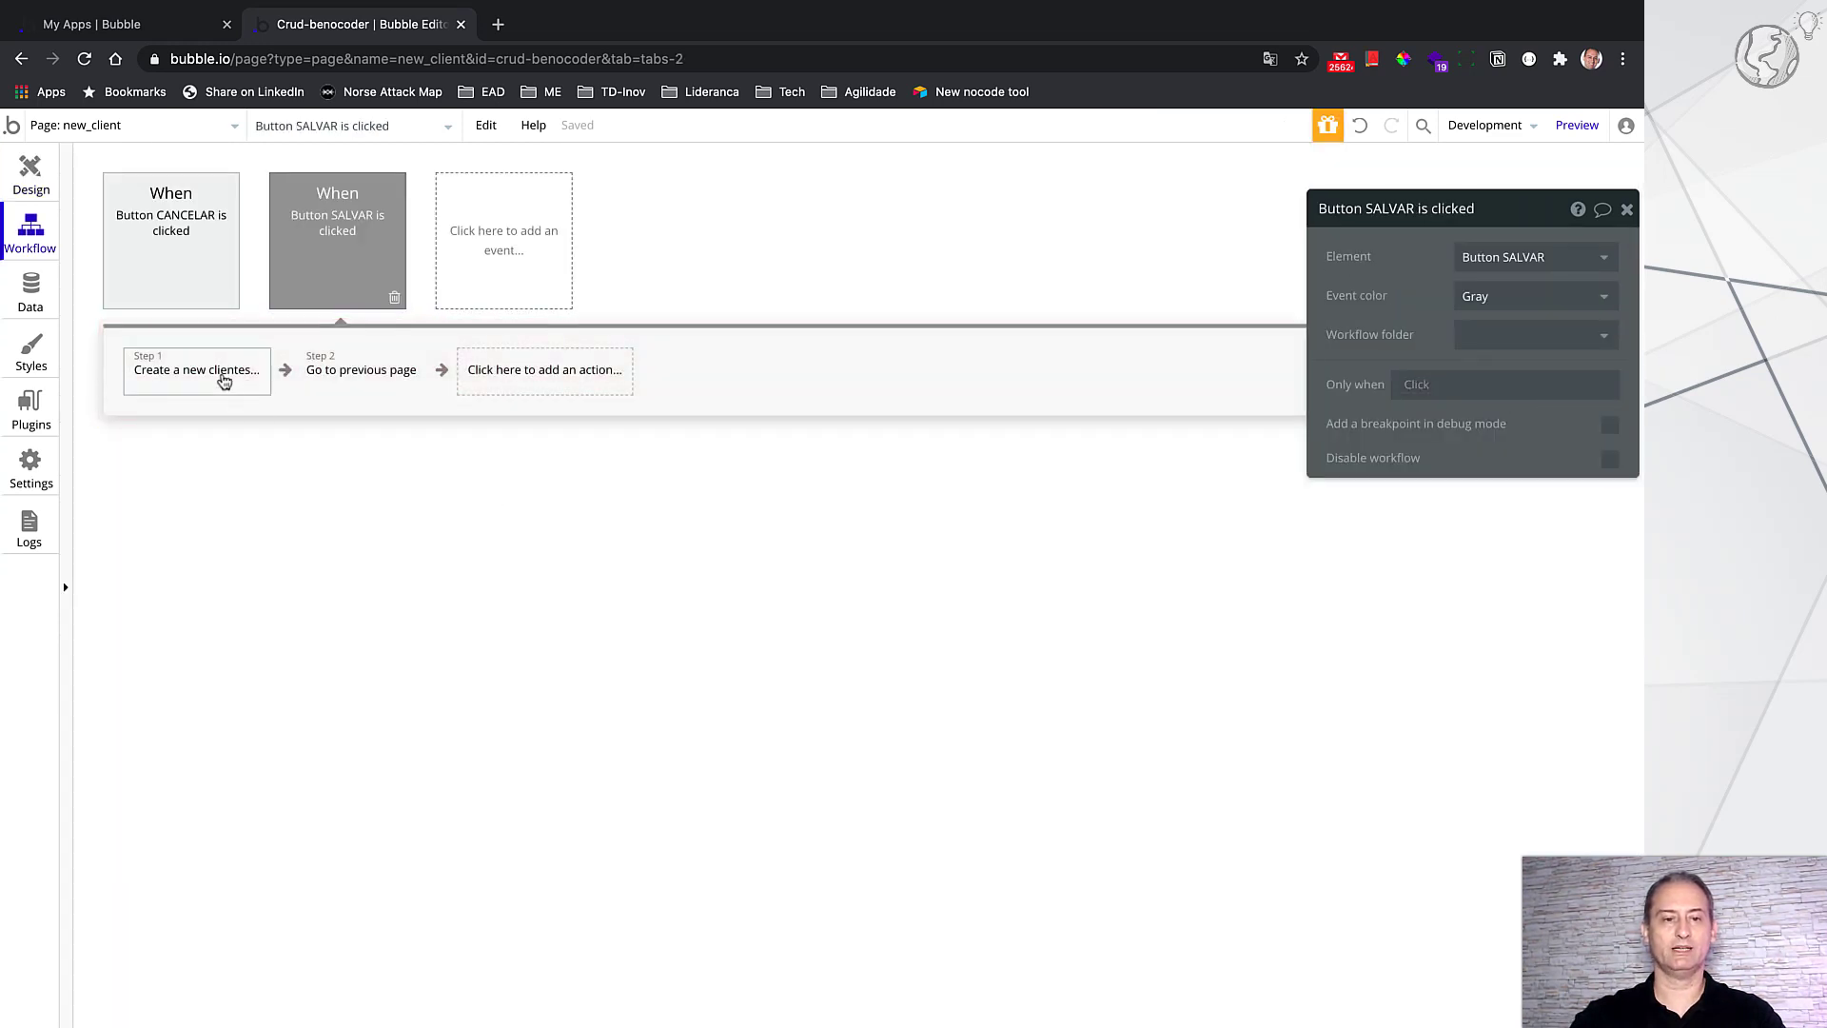
pyautogui.click(222, 379)
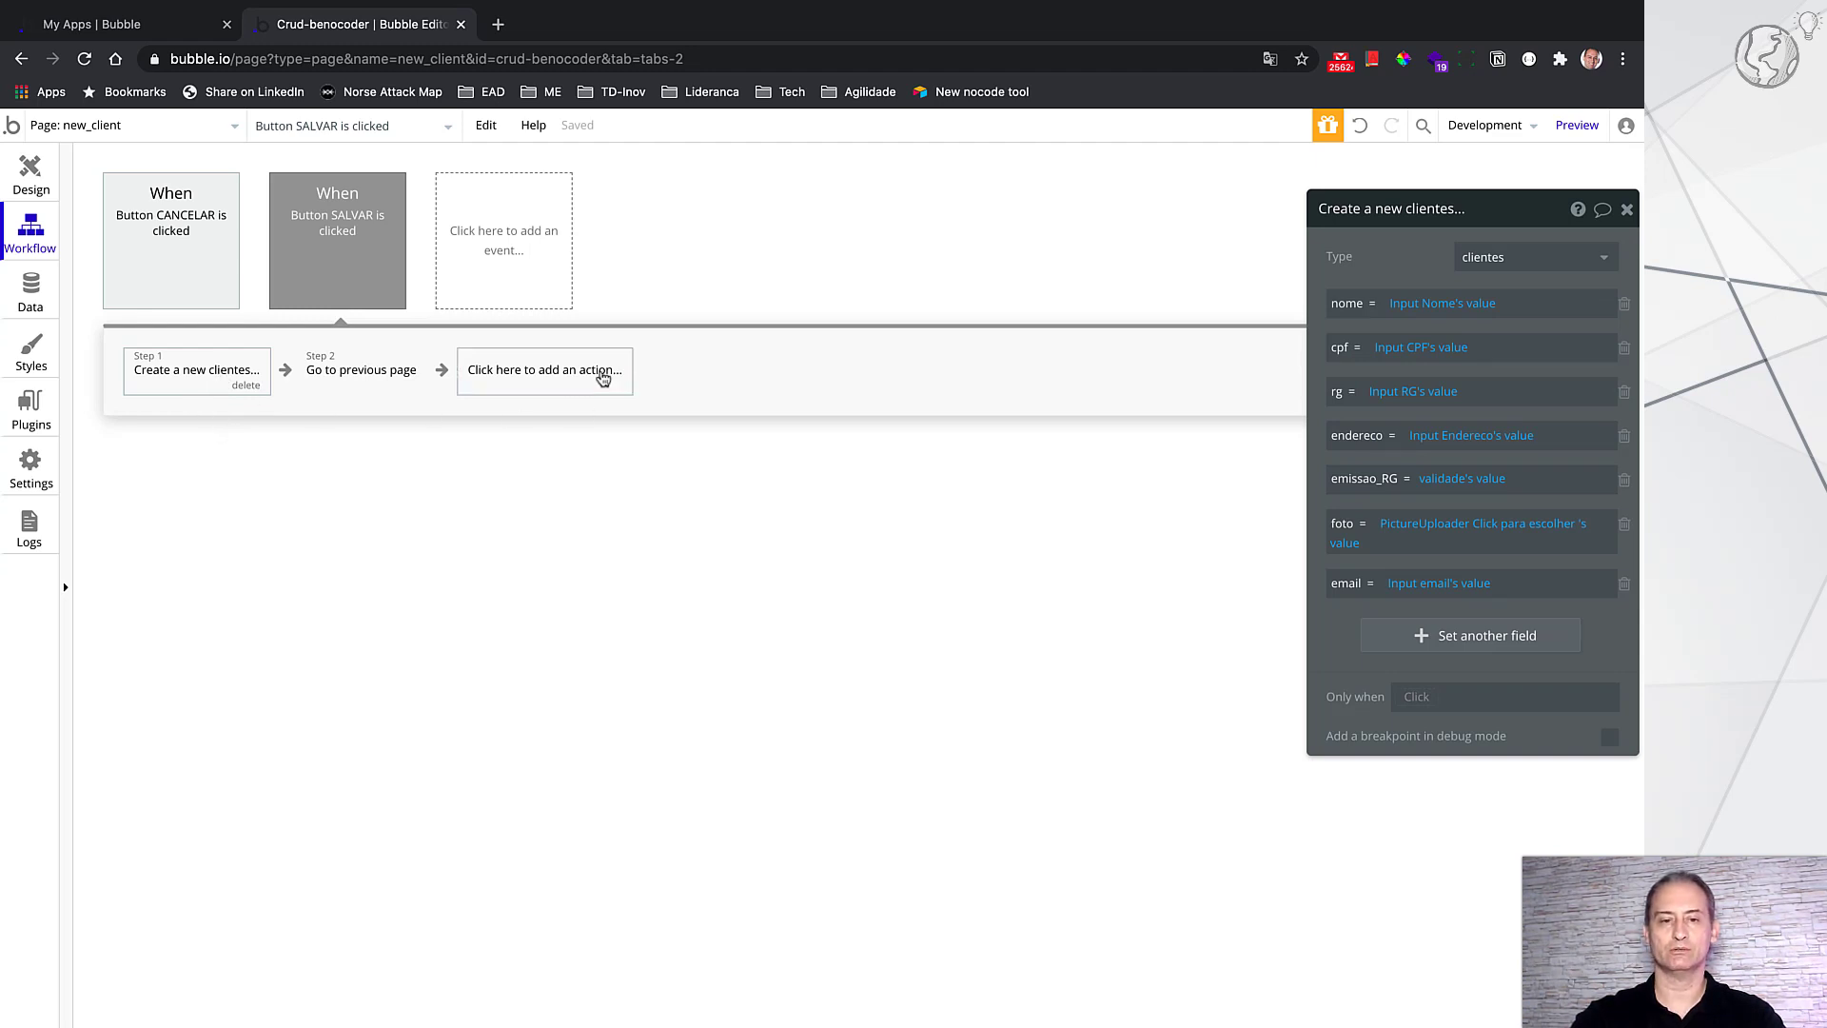
pyautogui.click(598, 373)
pyautogui.moveTo(550, 524)
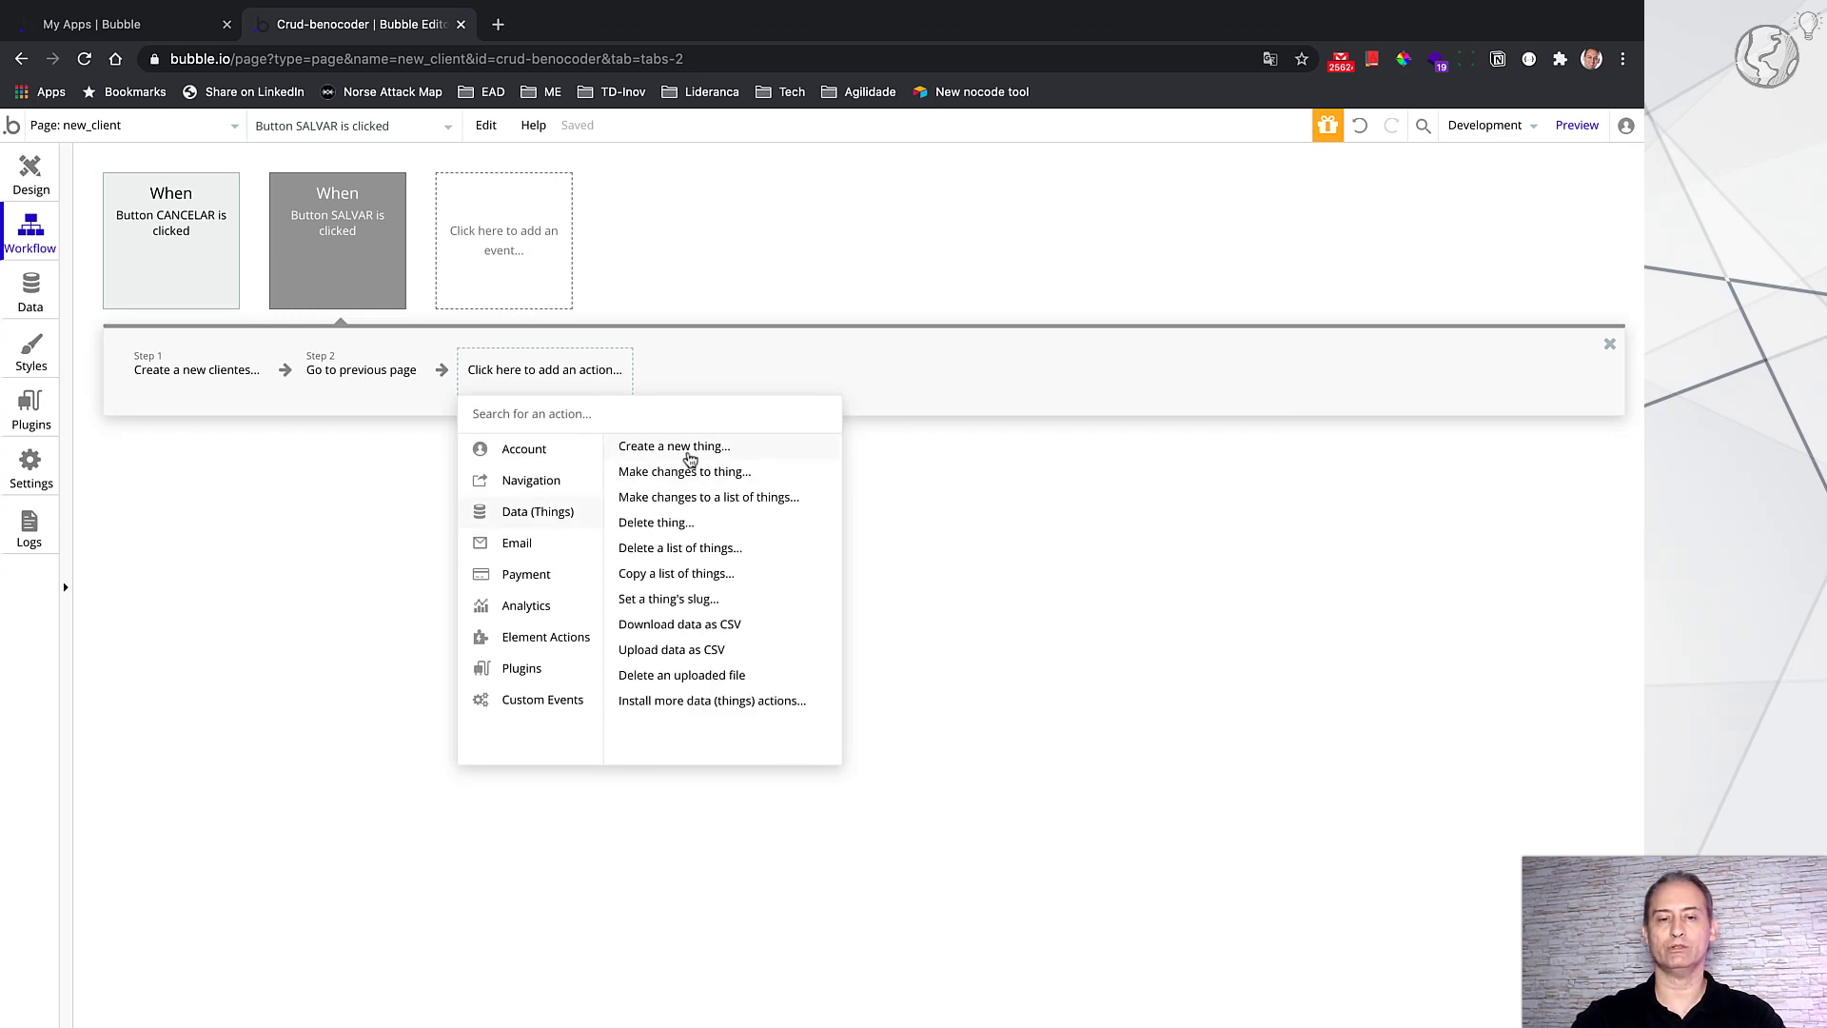
pyautogui.moveTo(691, 460)
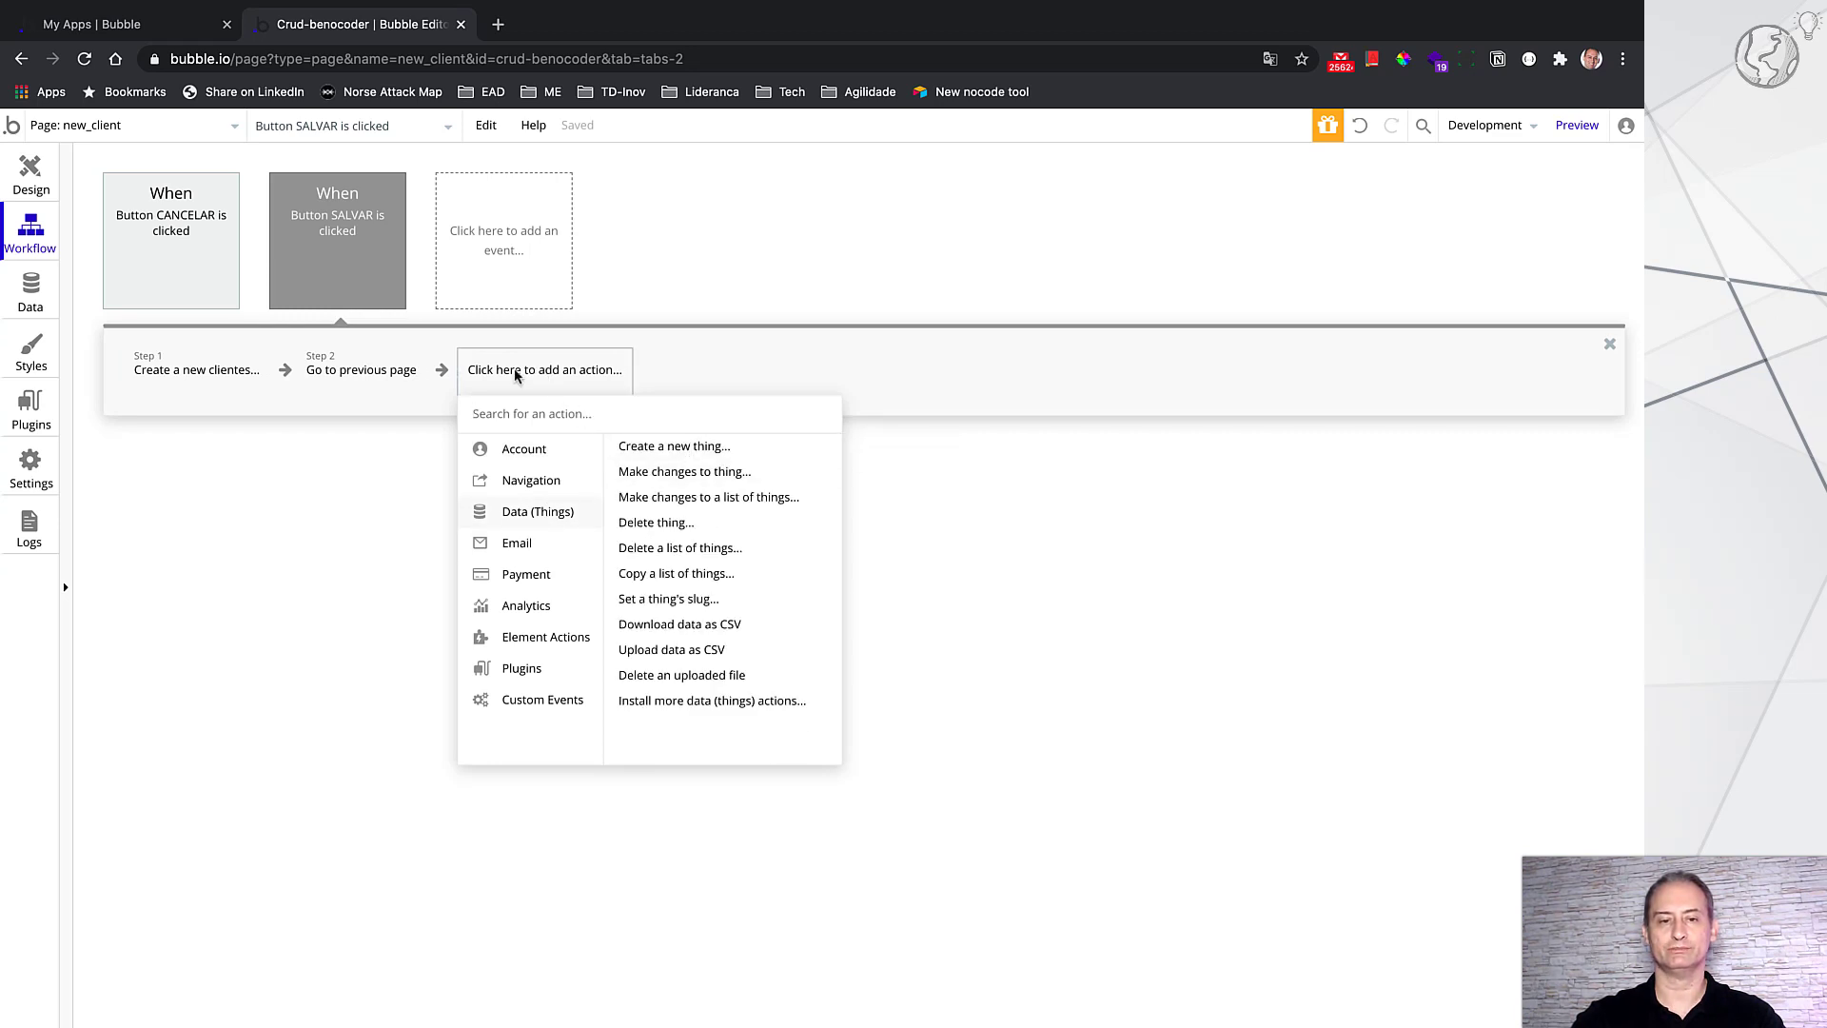
pyautogui.click(225, 367)
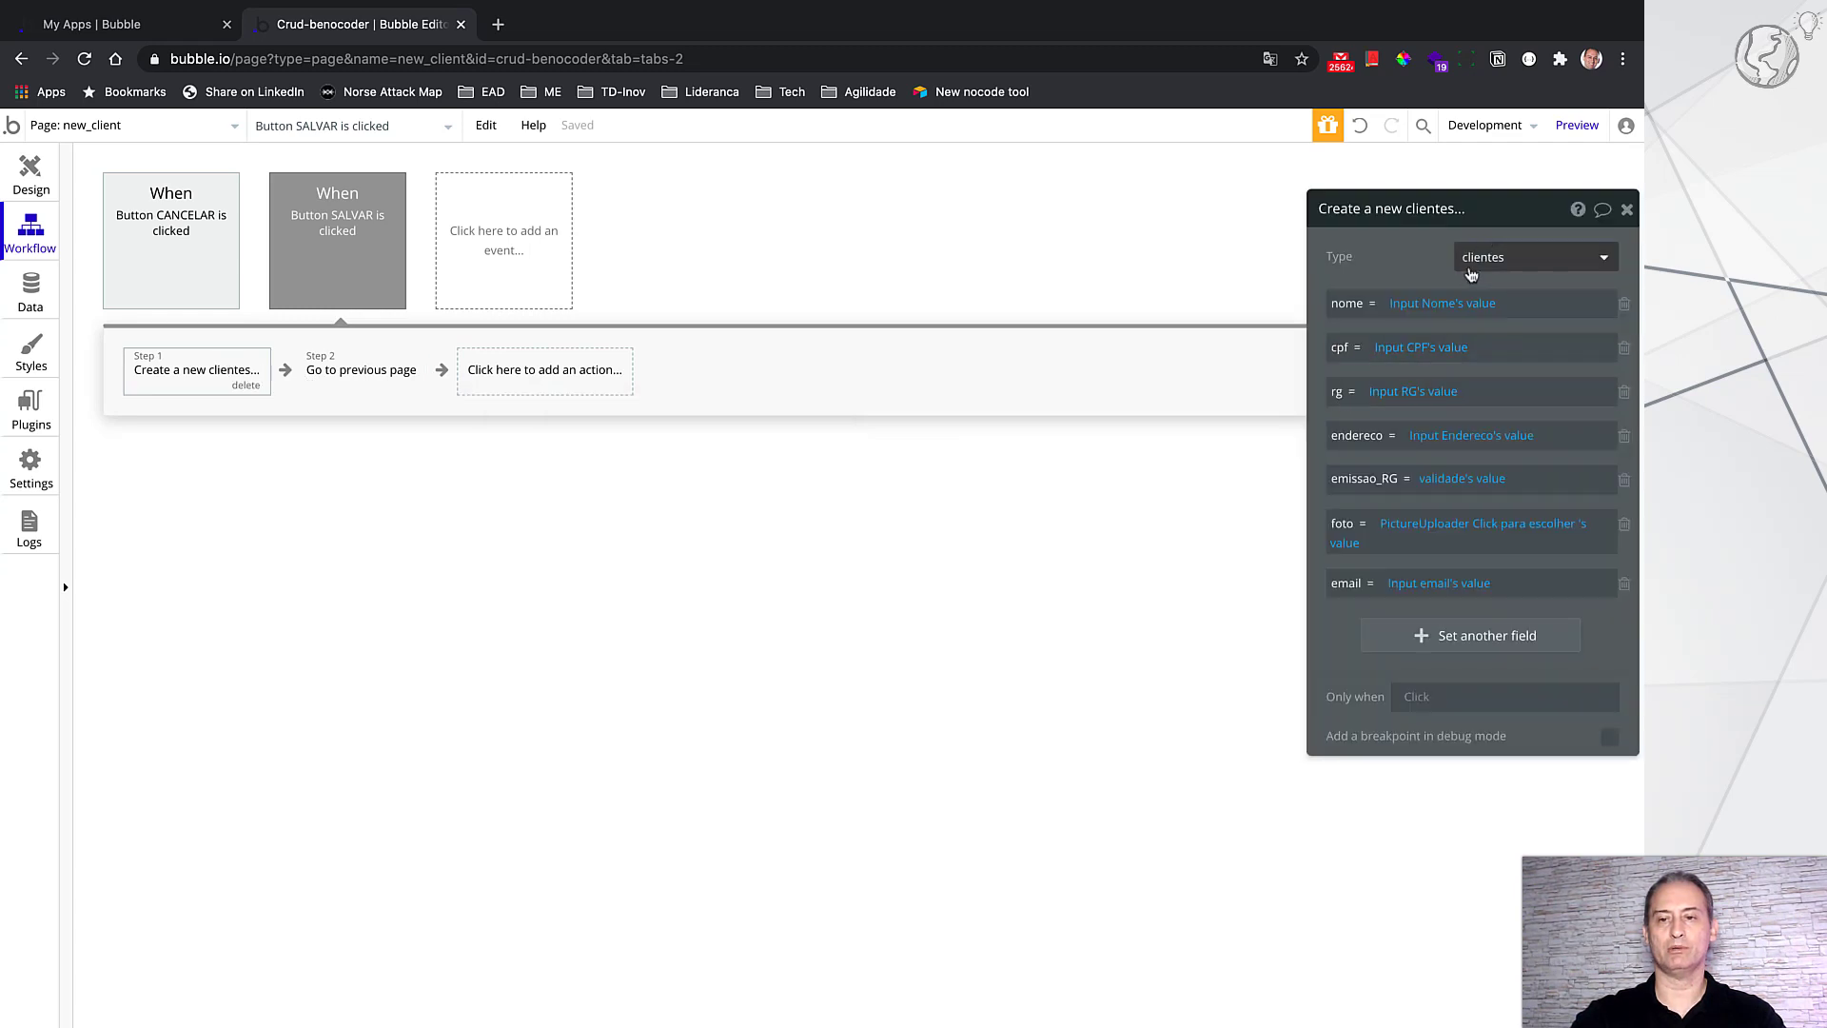
pyautogui.moveTo(1504, 224); pyautogui.dragTo(1108, 222)
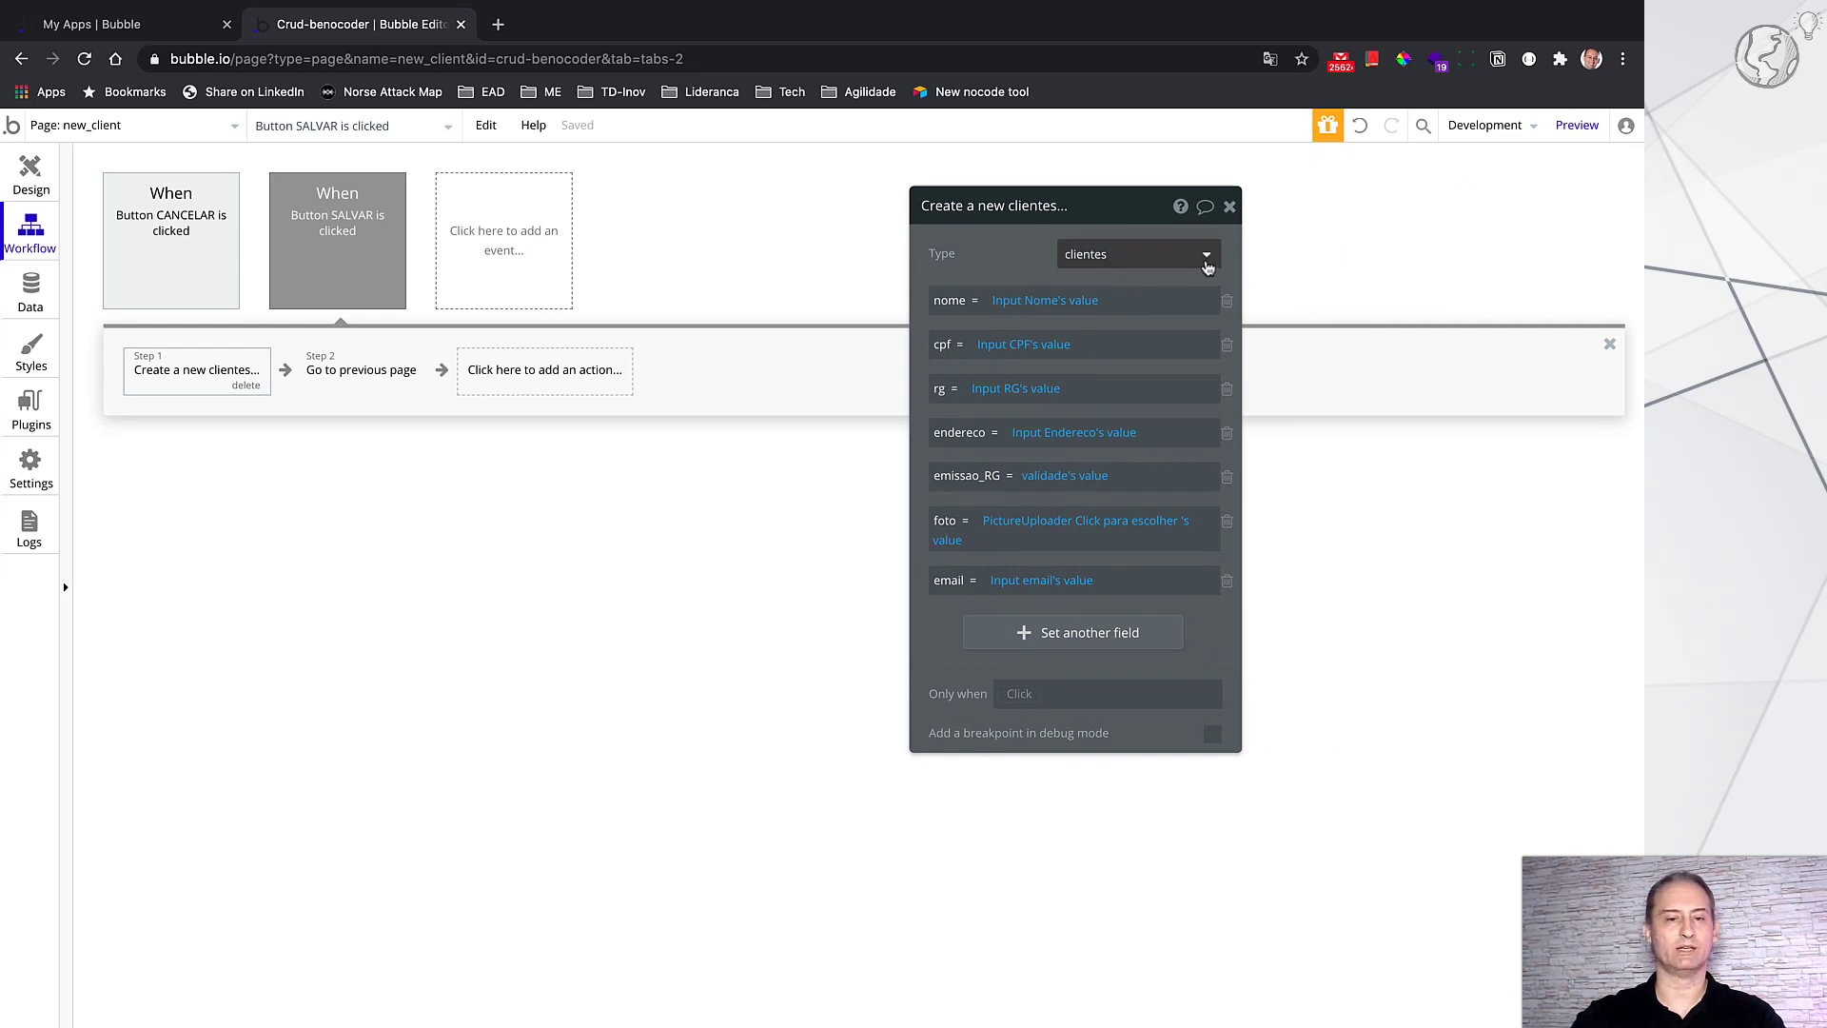
pyautogui.moveTo(1207, 267)
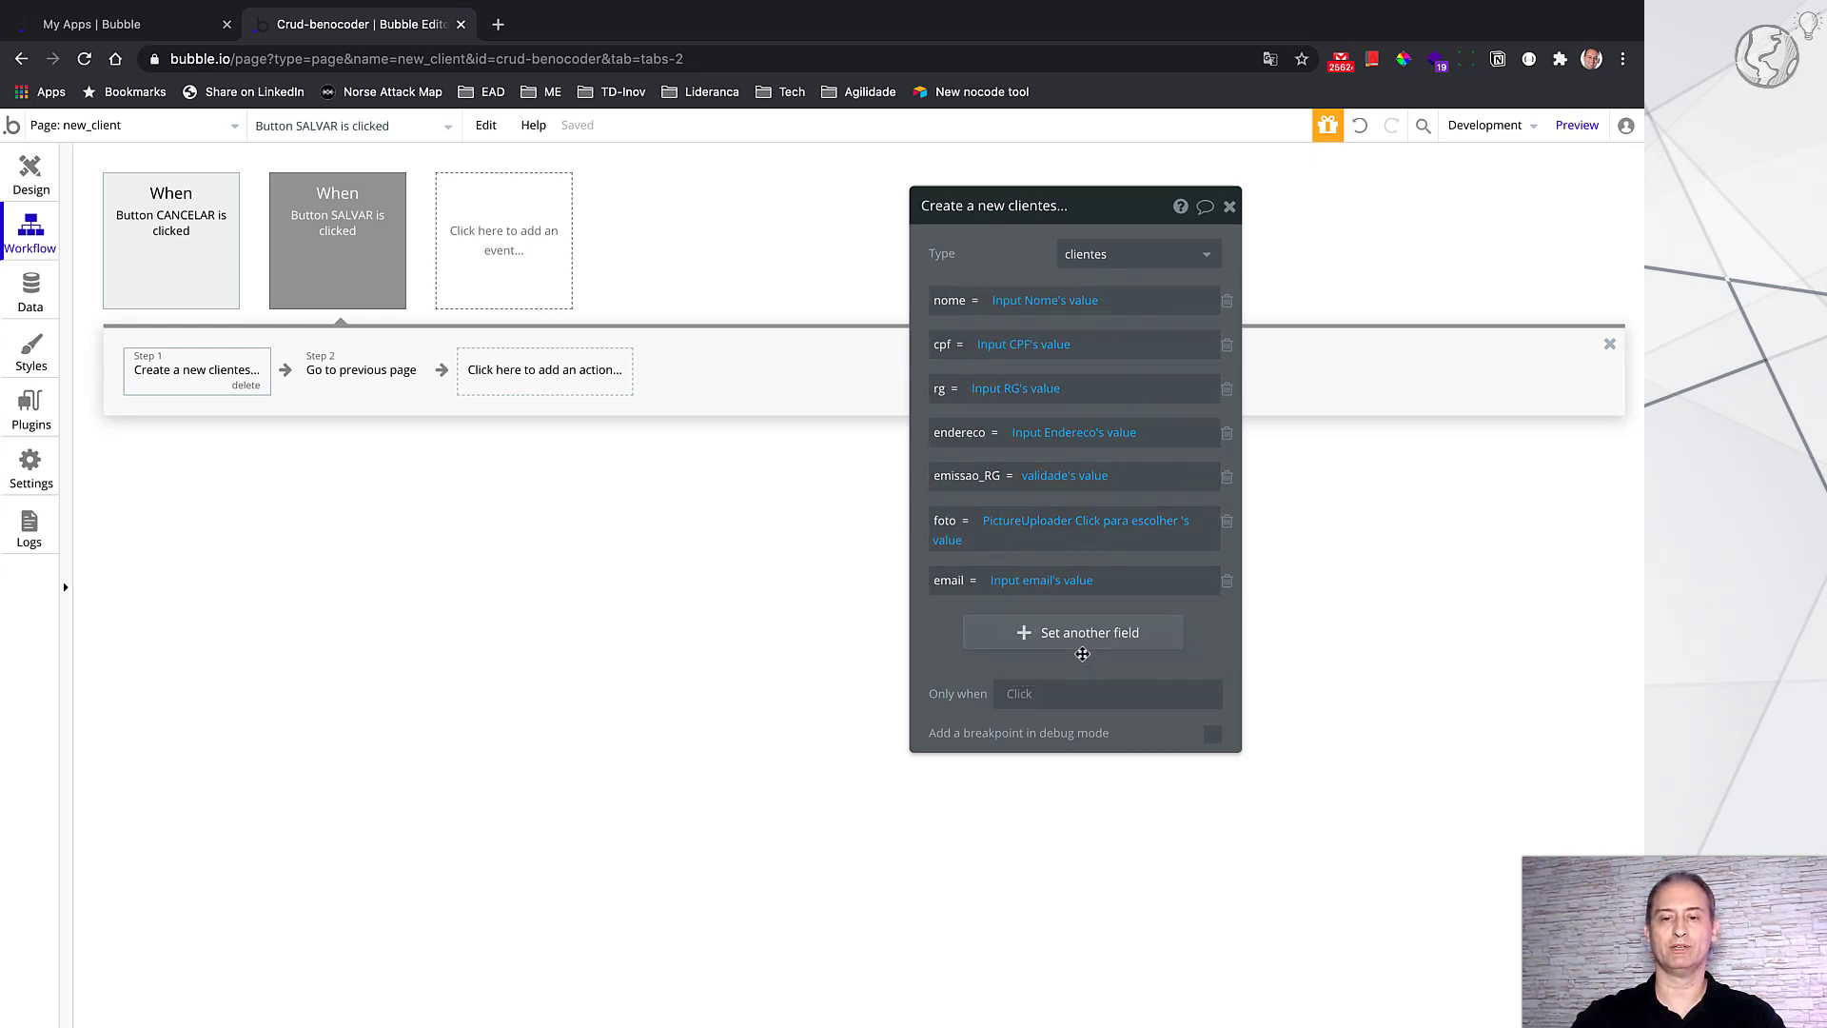
# Step: Add an email field from Input email's value, then delete the duplicate email row
pyautogui.click(1085, 633)
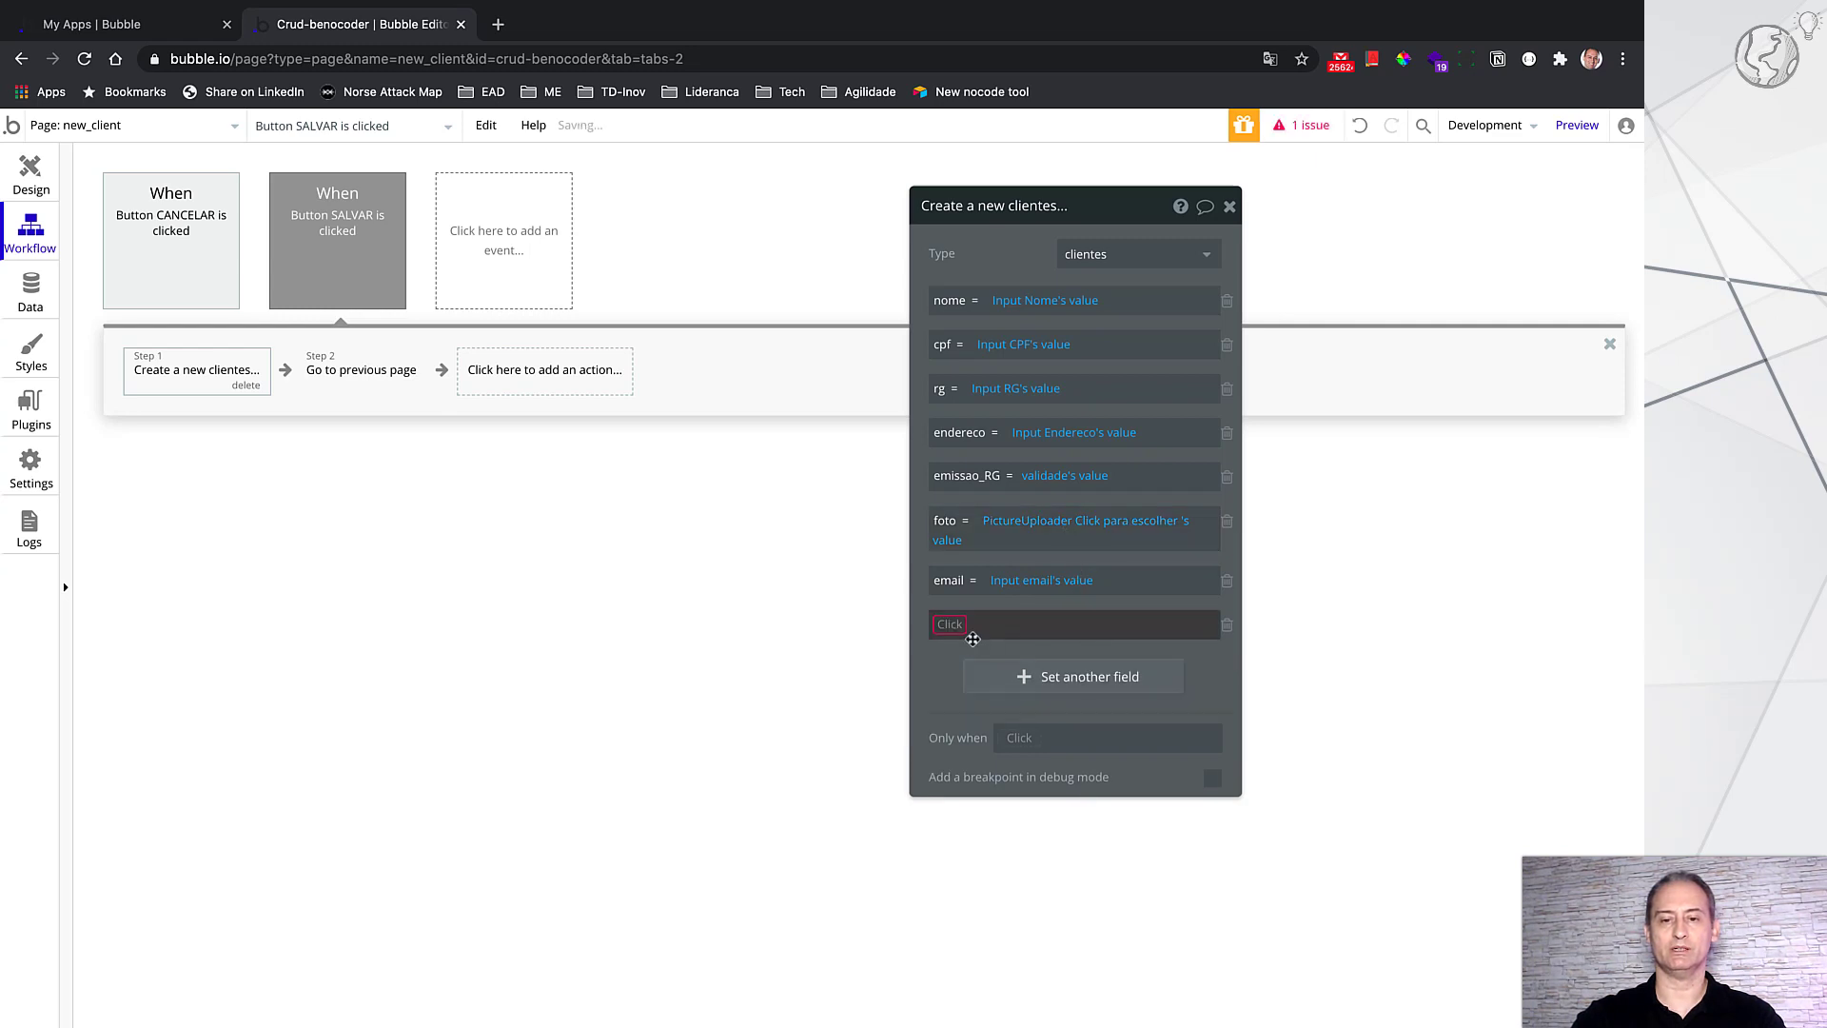
pyautogui.click(957, 628)
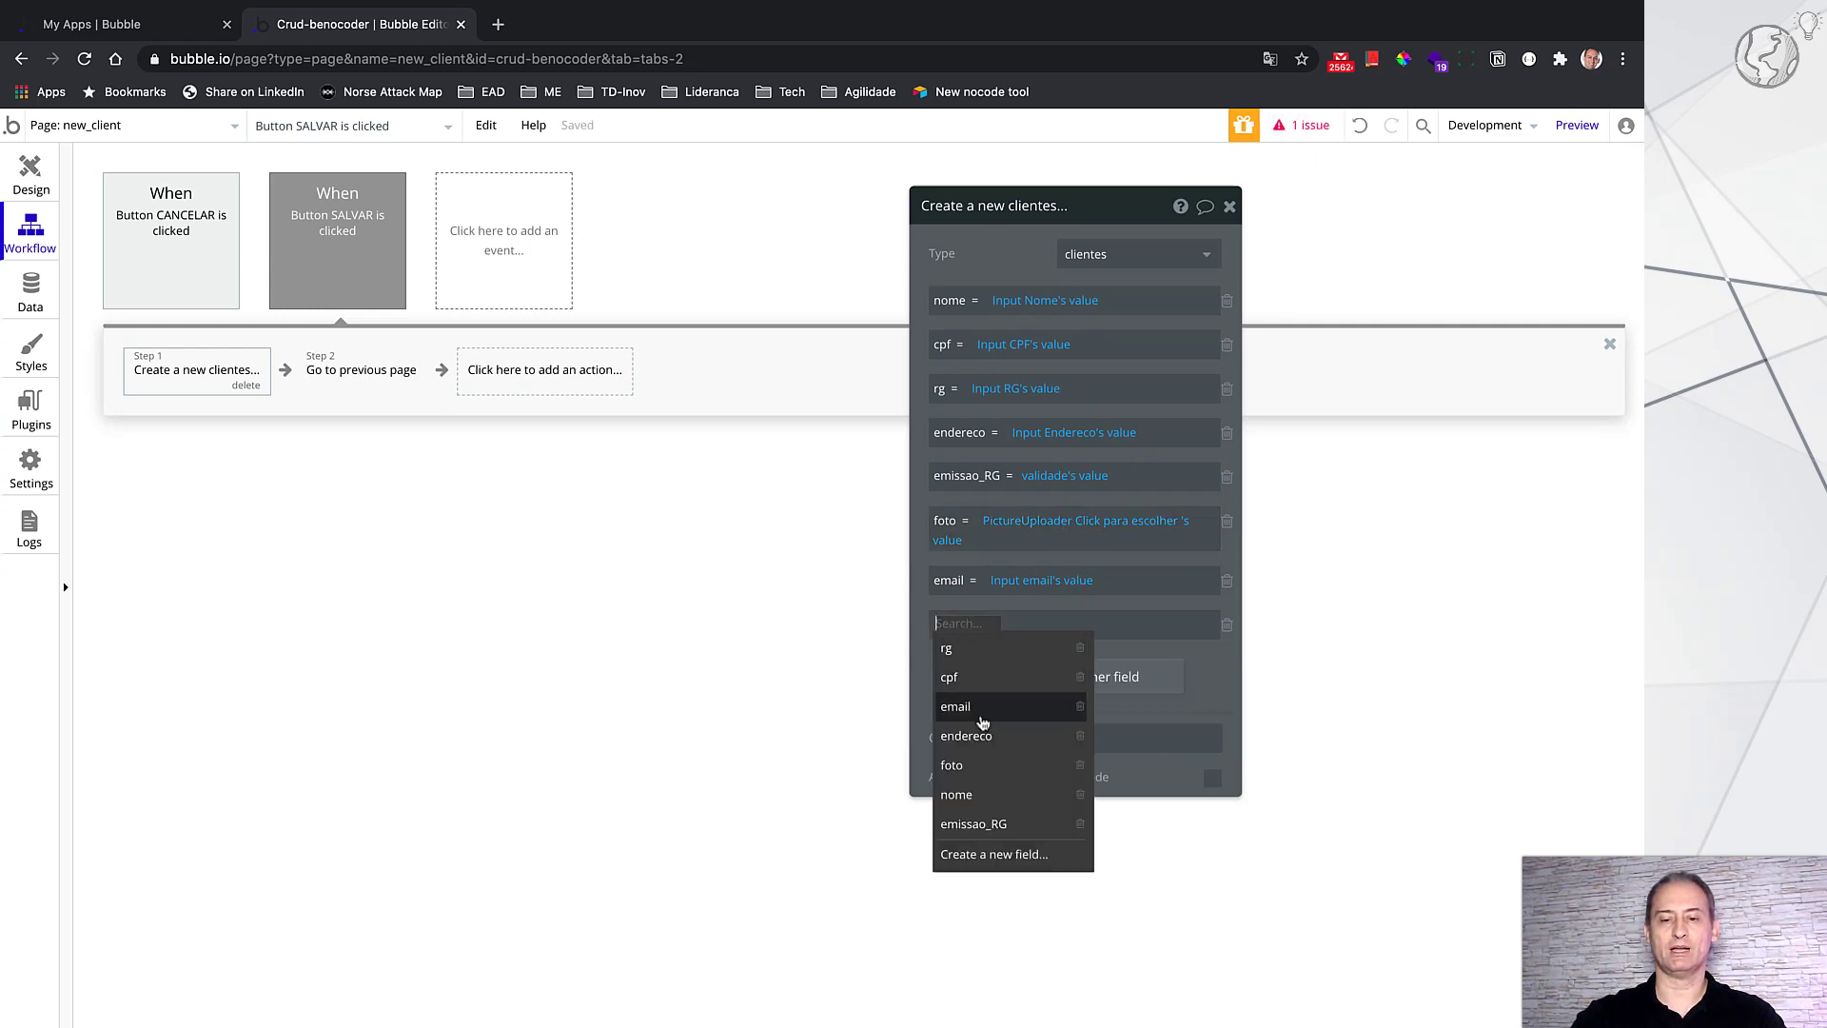
pyautogui.click(988, 723)
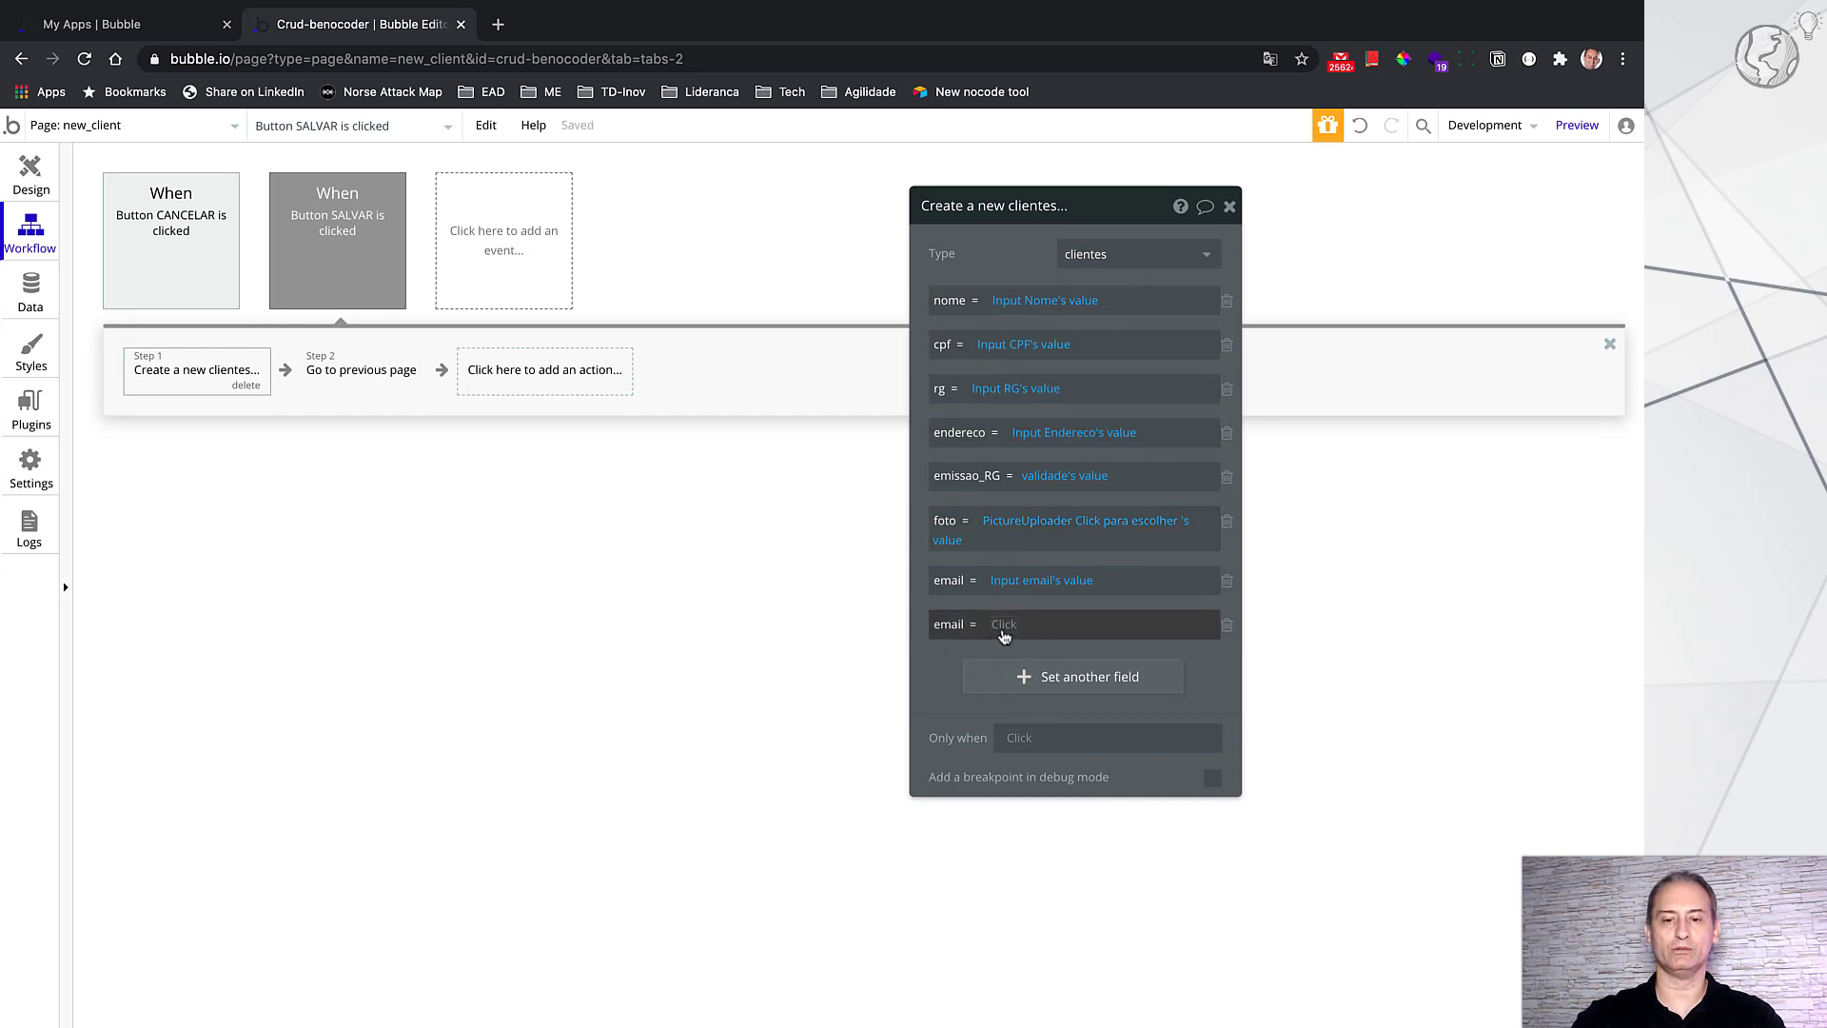
pyautogui.click(1004, 630)
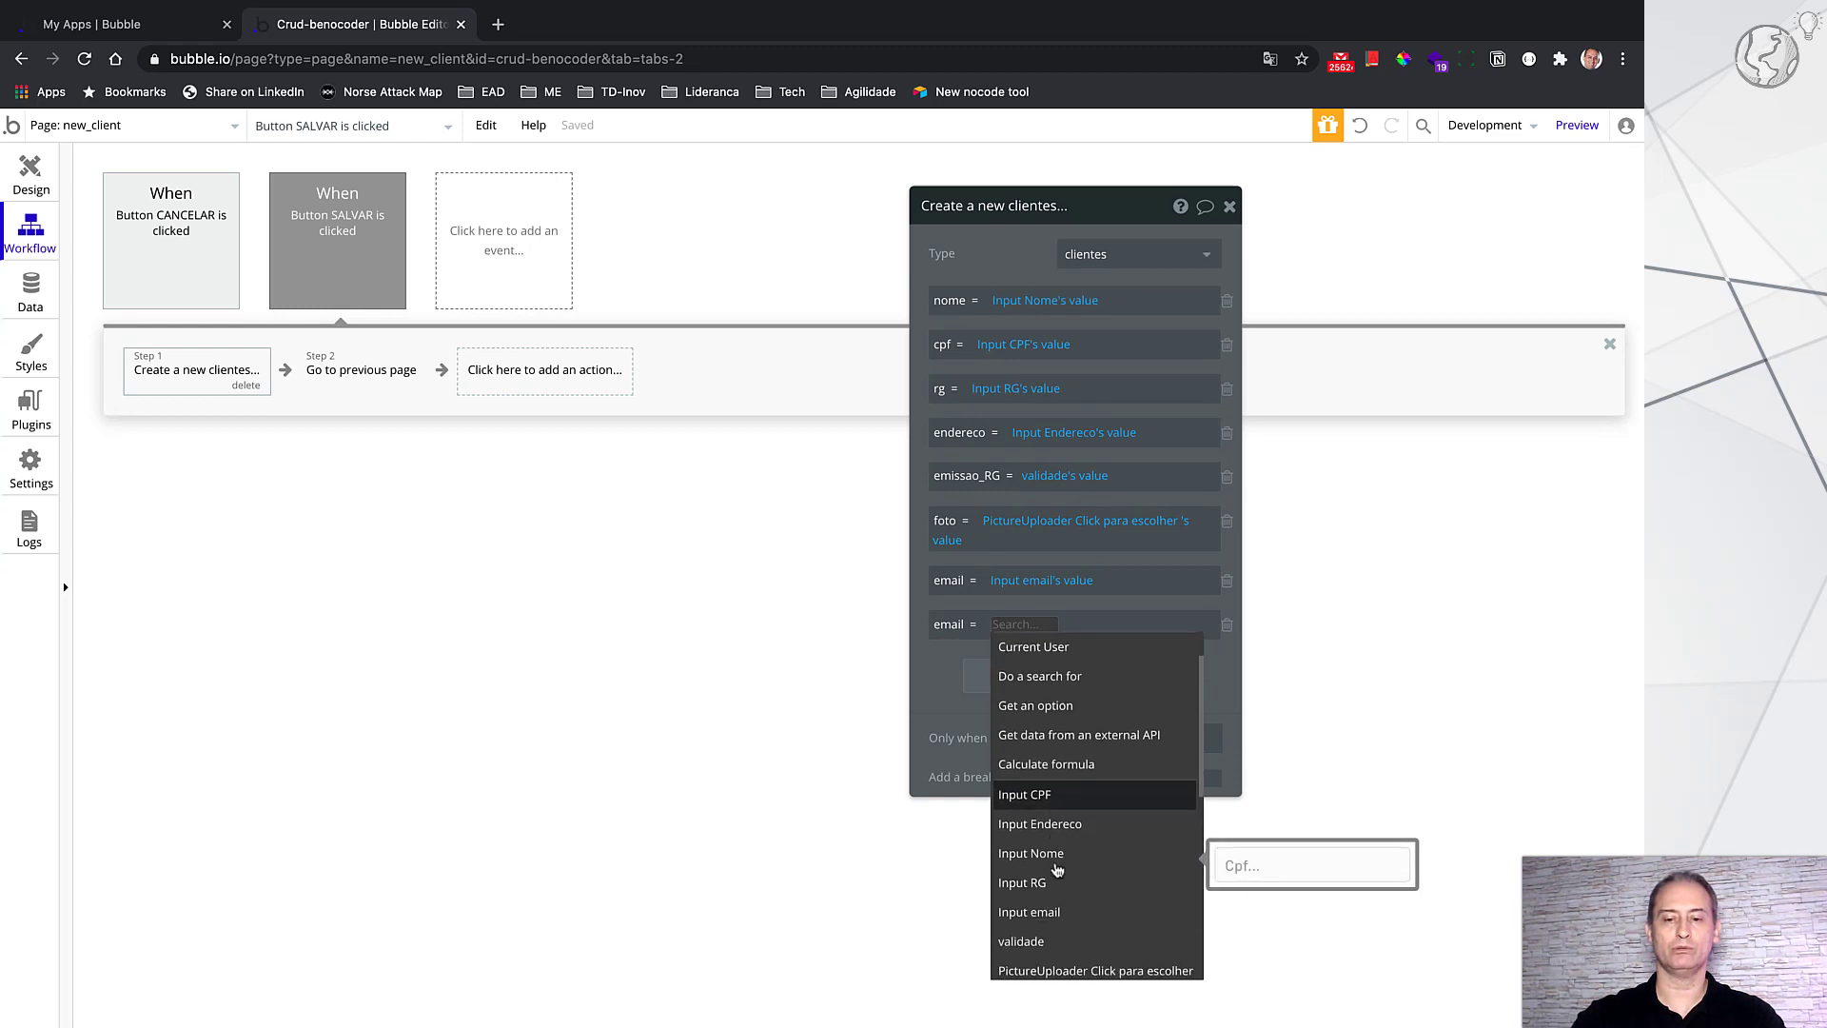
pyautogui.click(1080, 921)
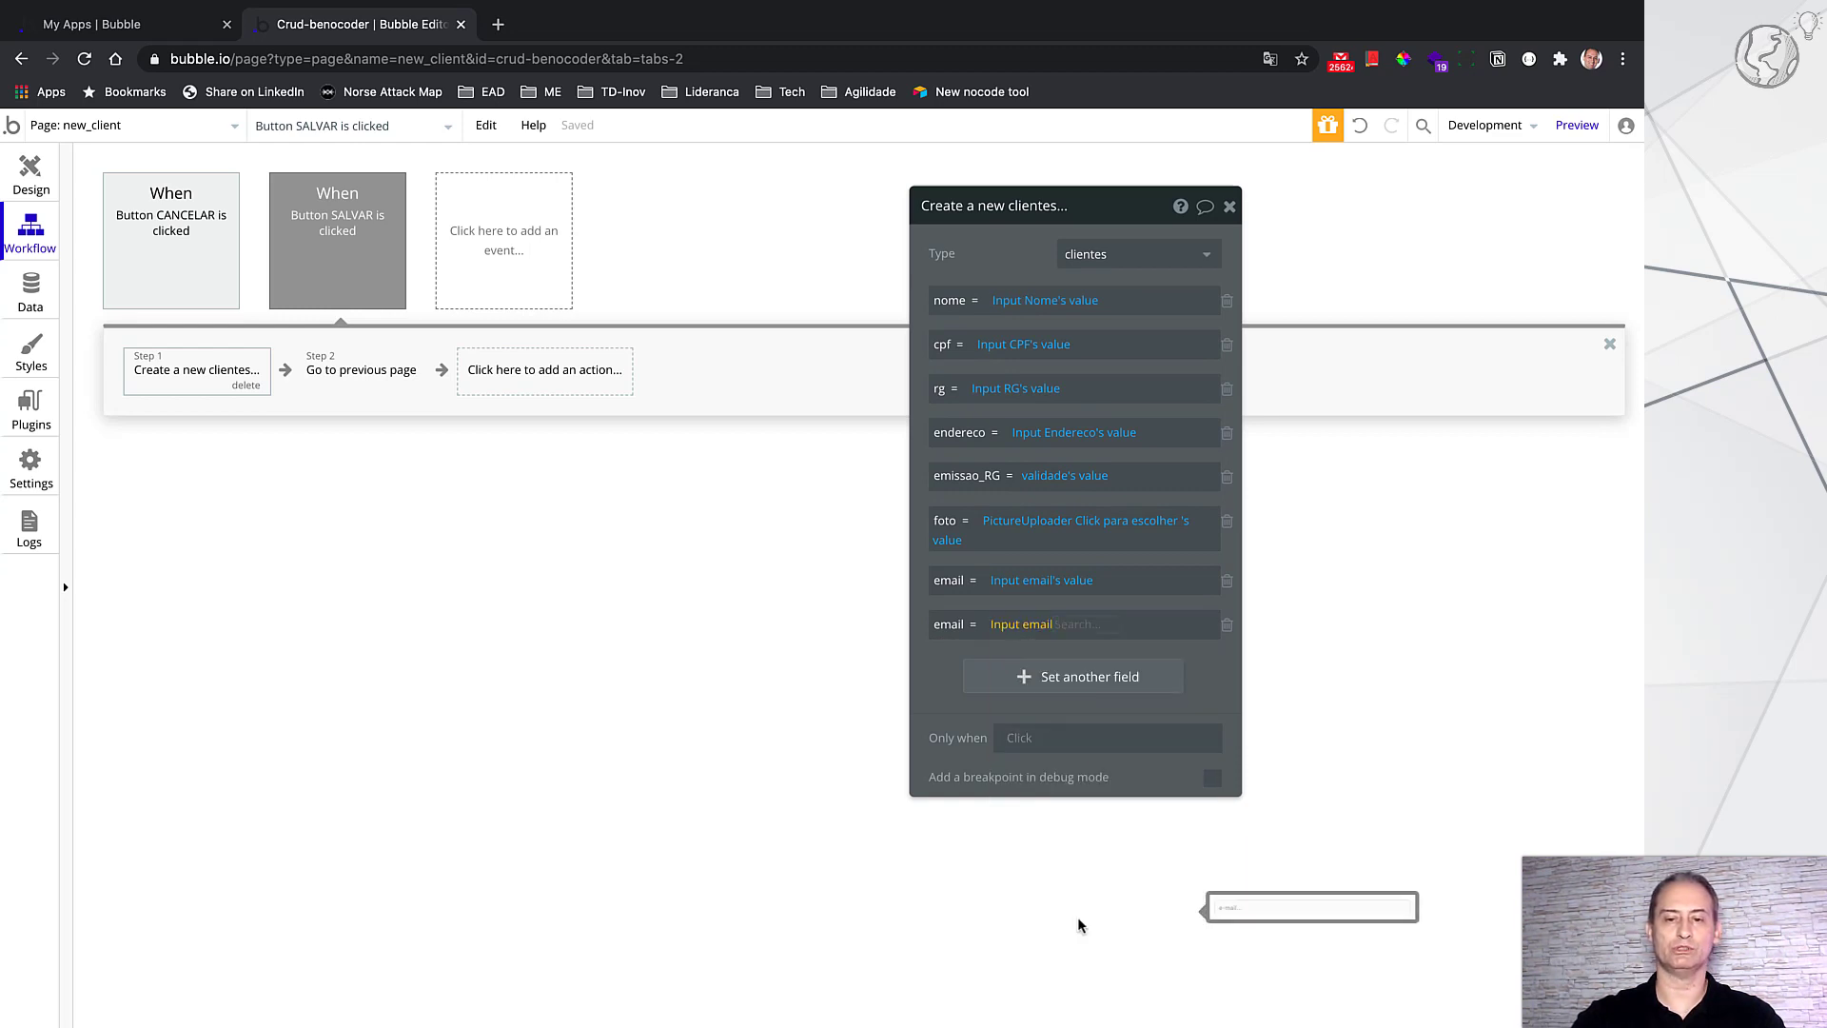
pyautogui.click(1104, 657)
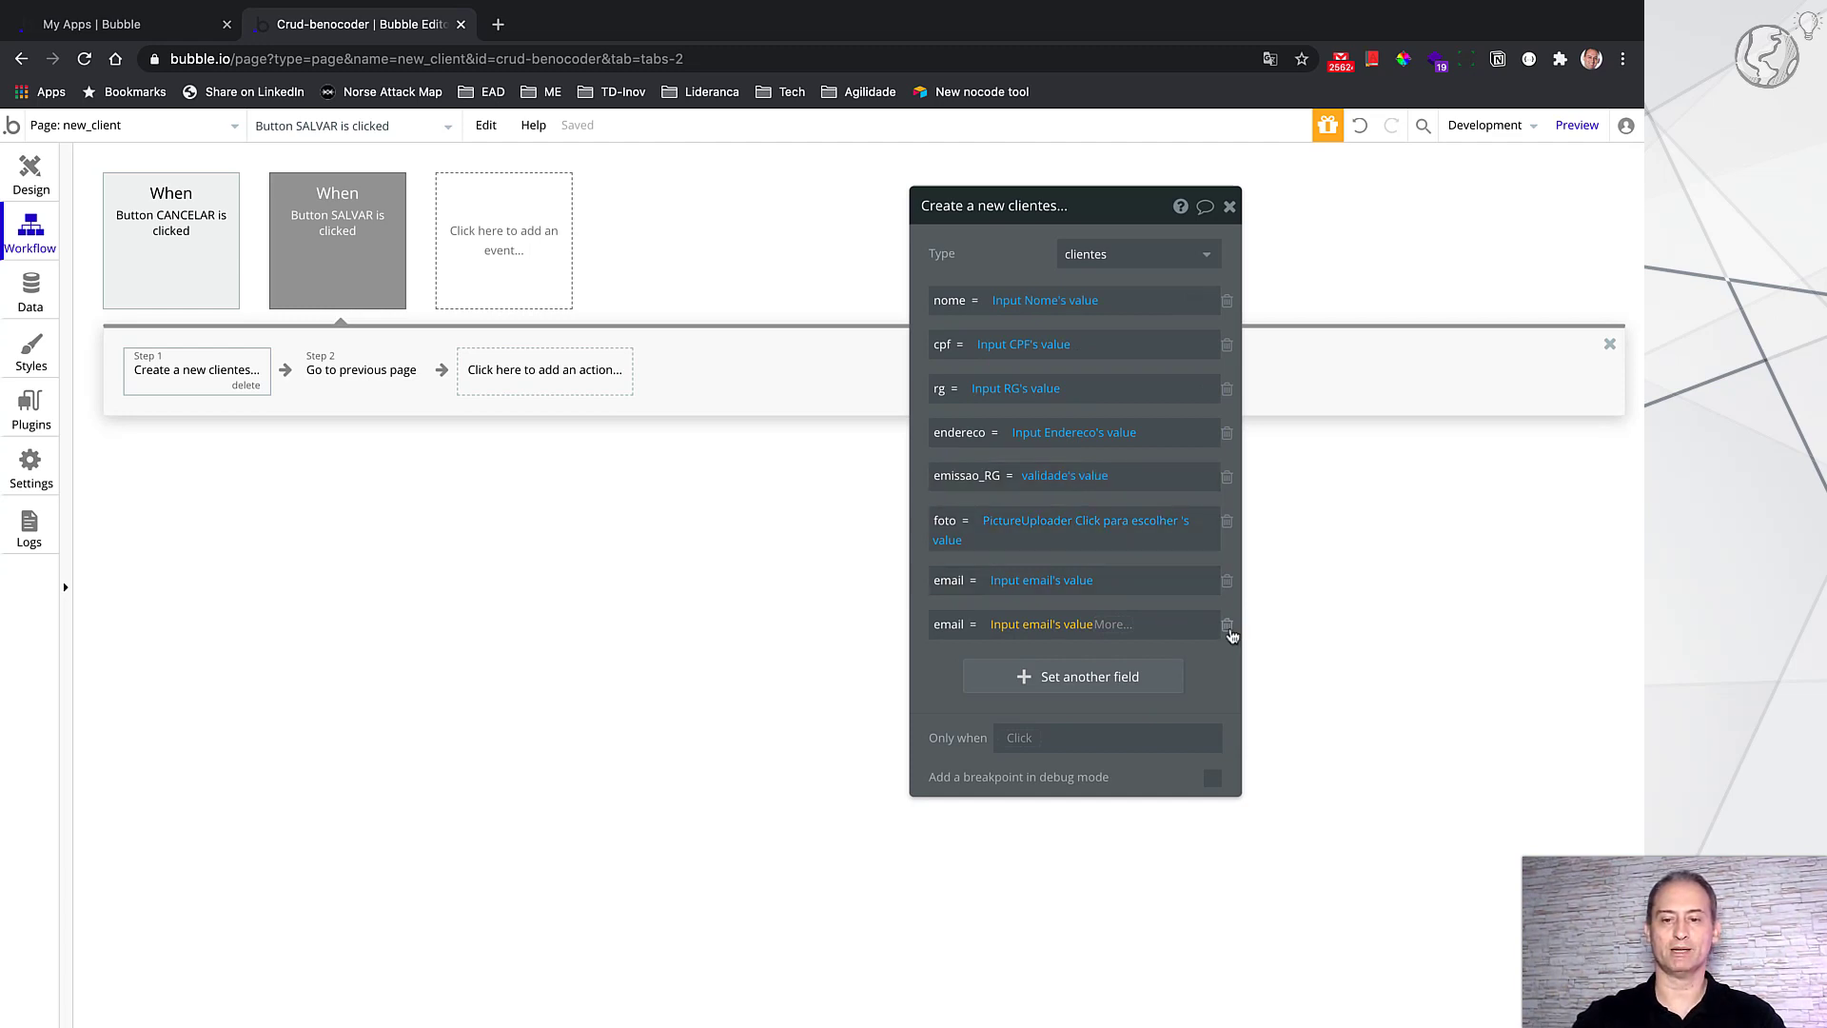
pyautogui.click(1226, 625)
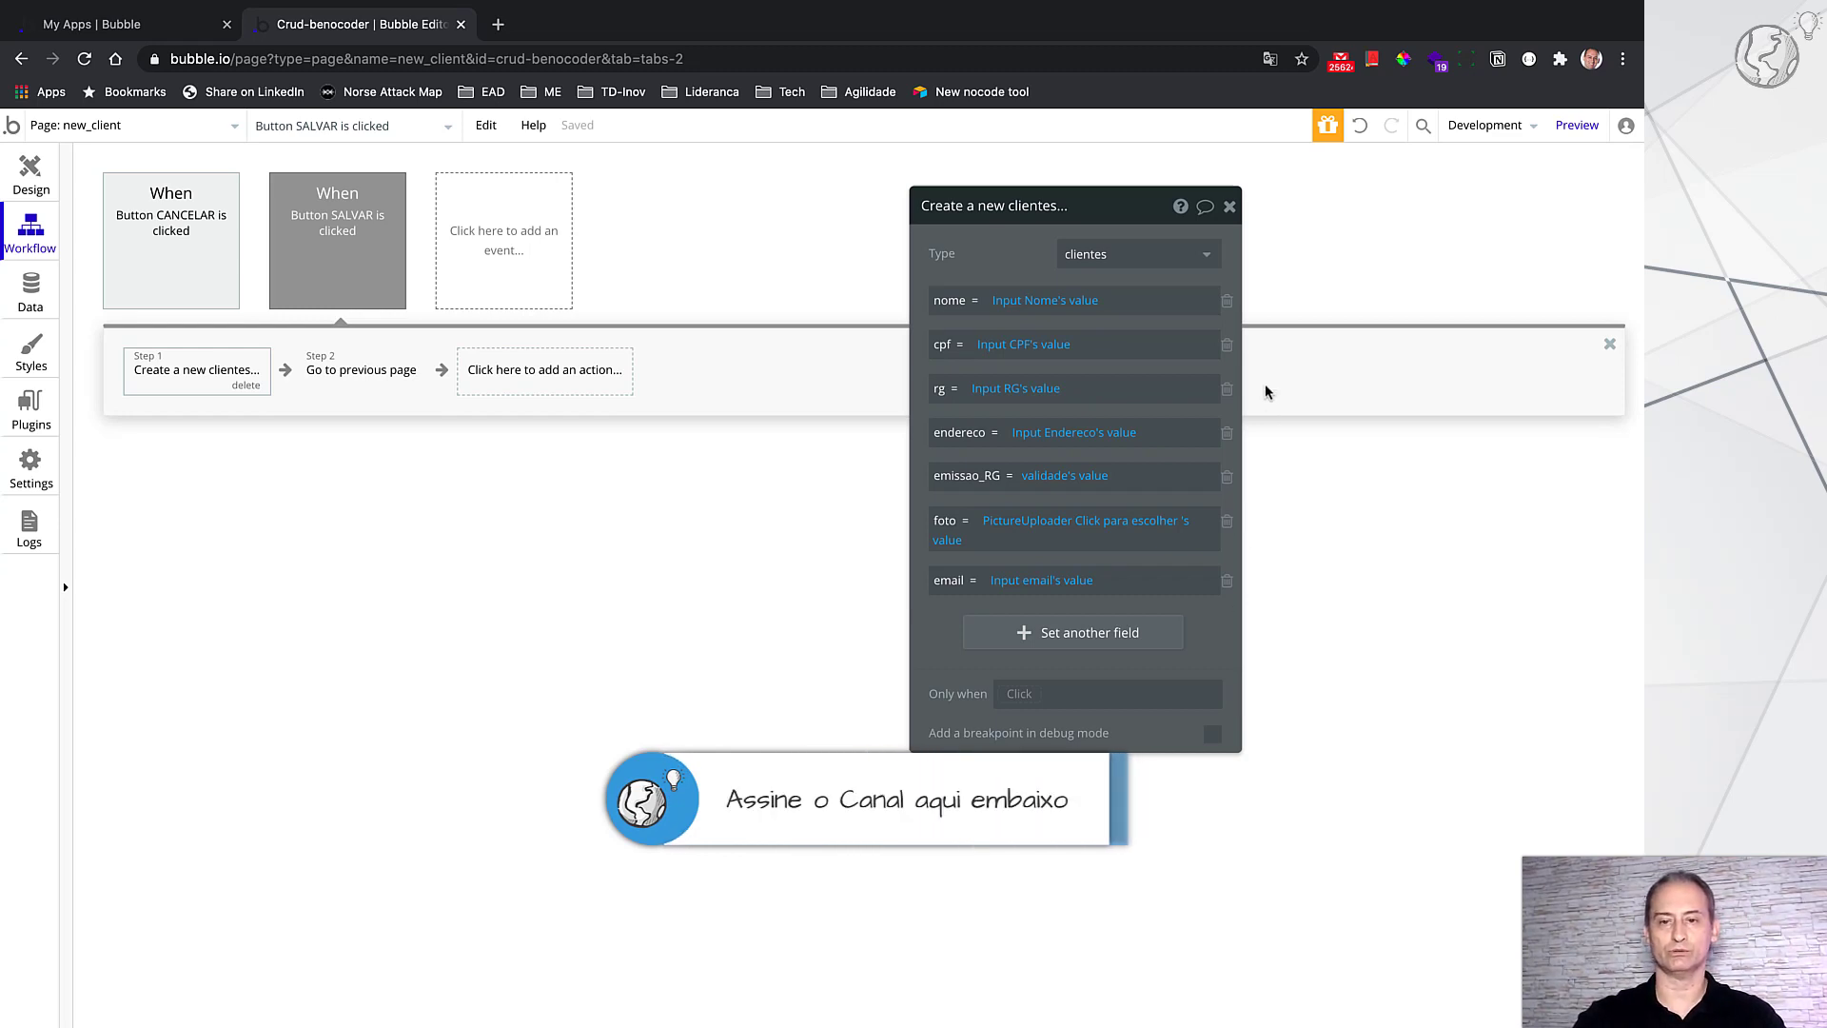
pyautogui.click(1230, 208)
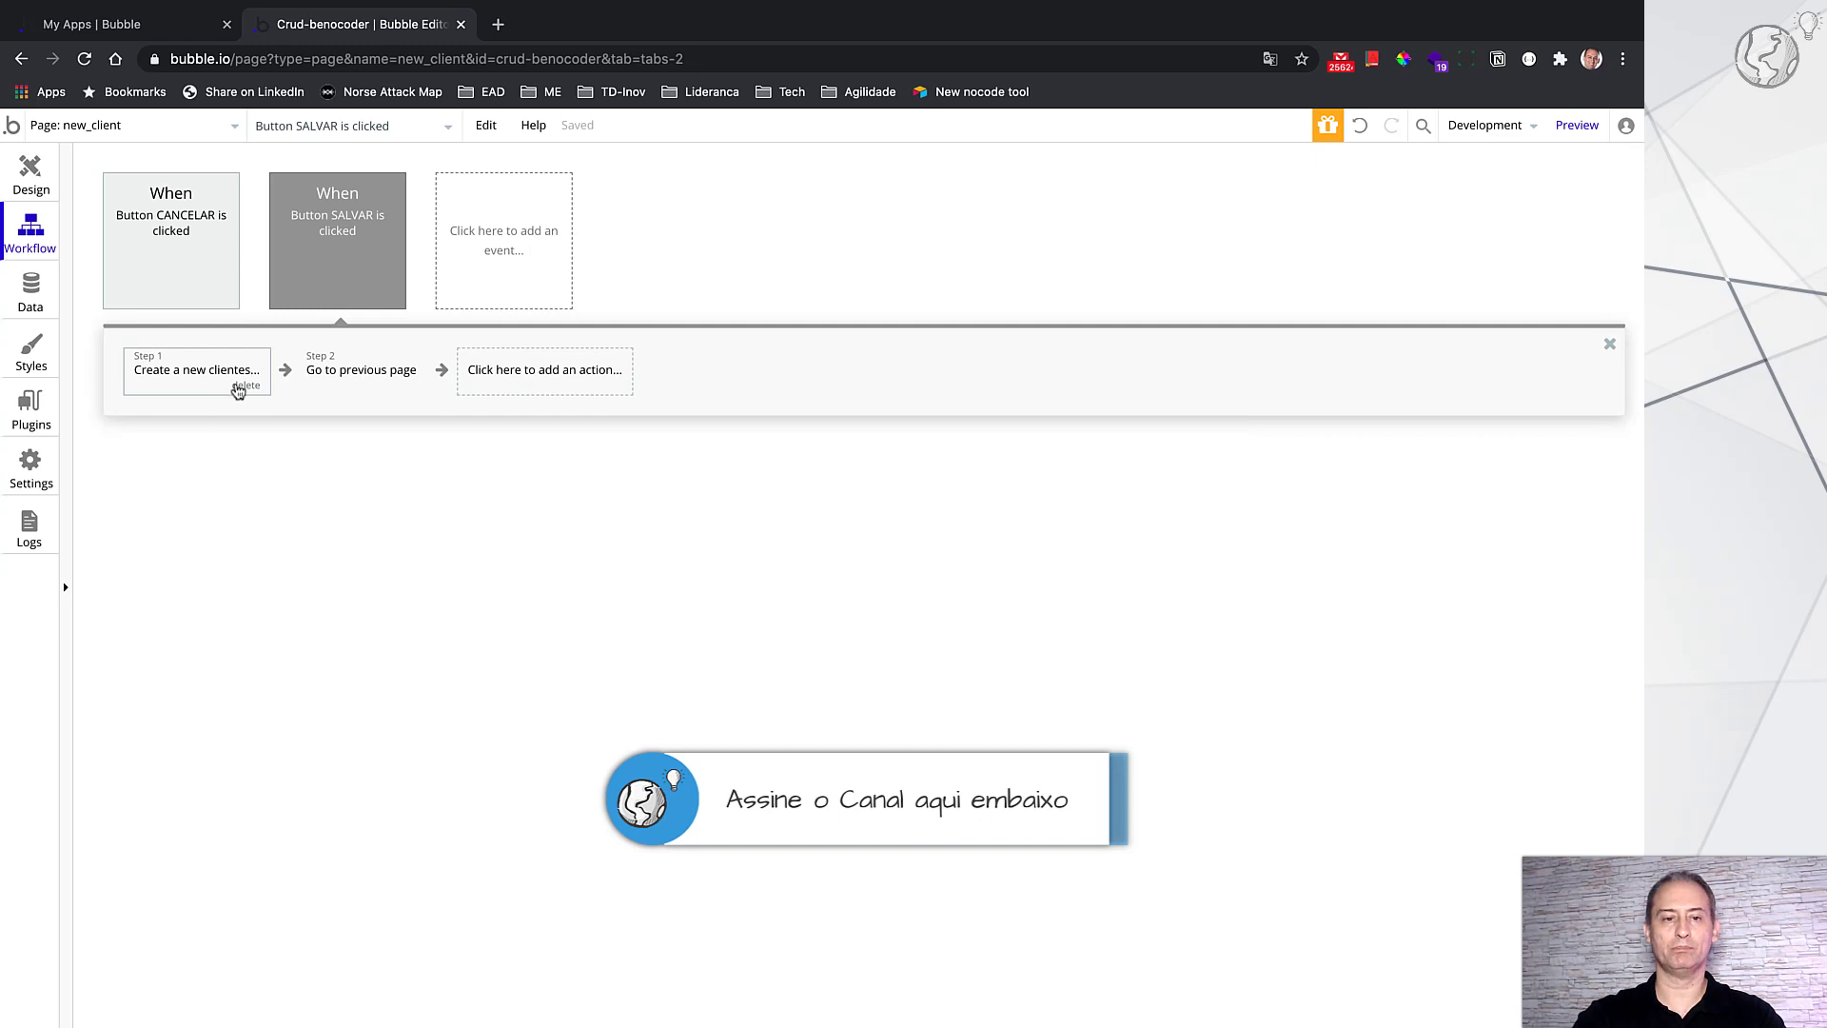
# Step: Open the Go to previous page step, then jump to the SALVAR button's design
pyautogui.click(361, 375)
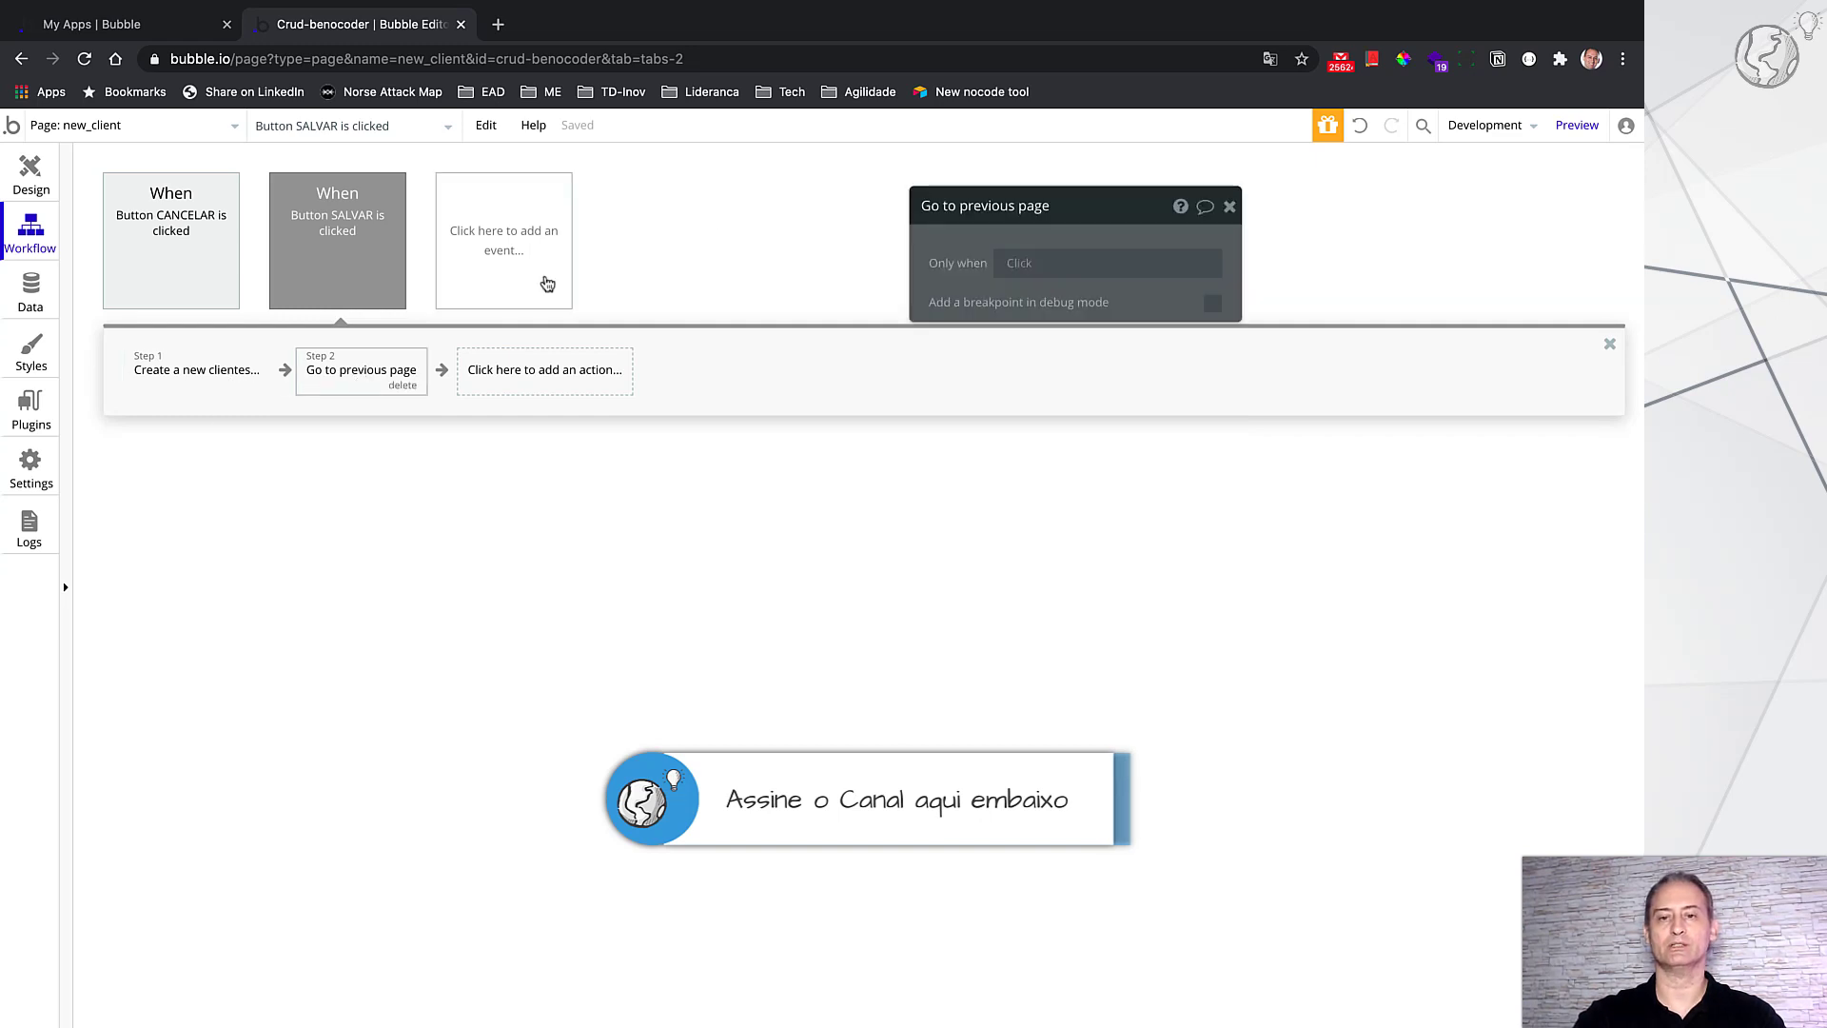
pyautogui.click(30, 177)
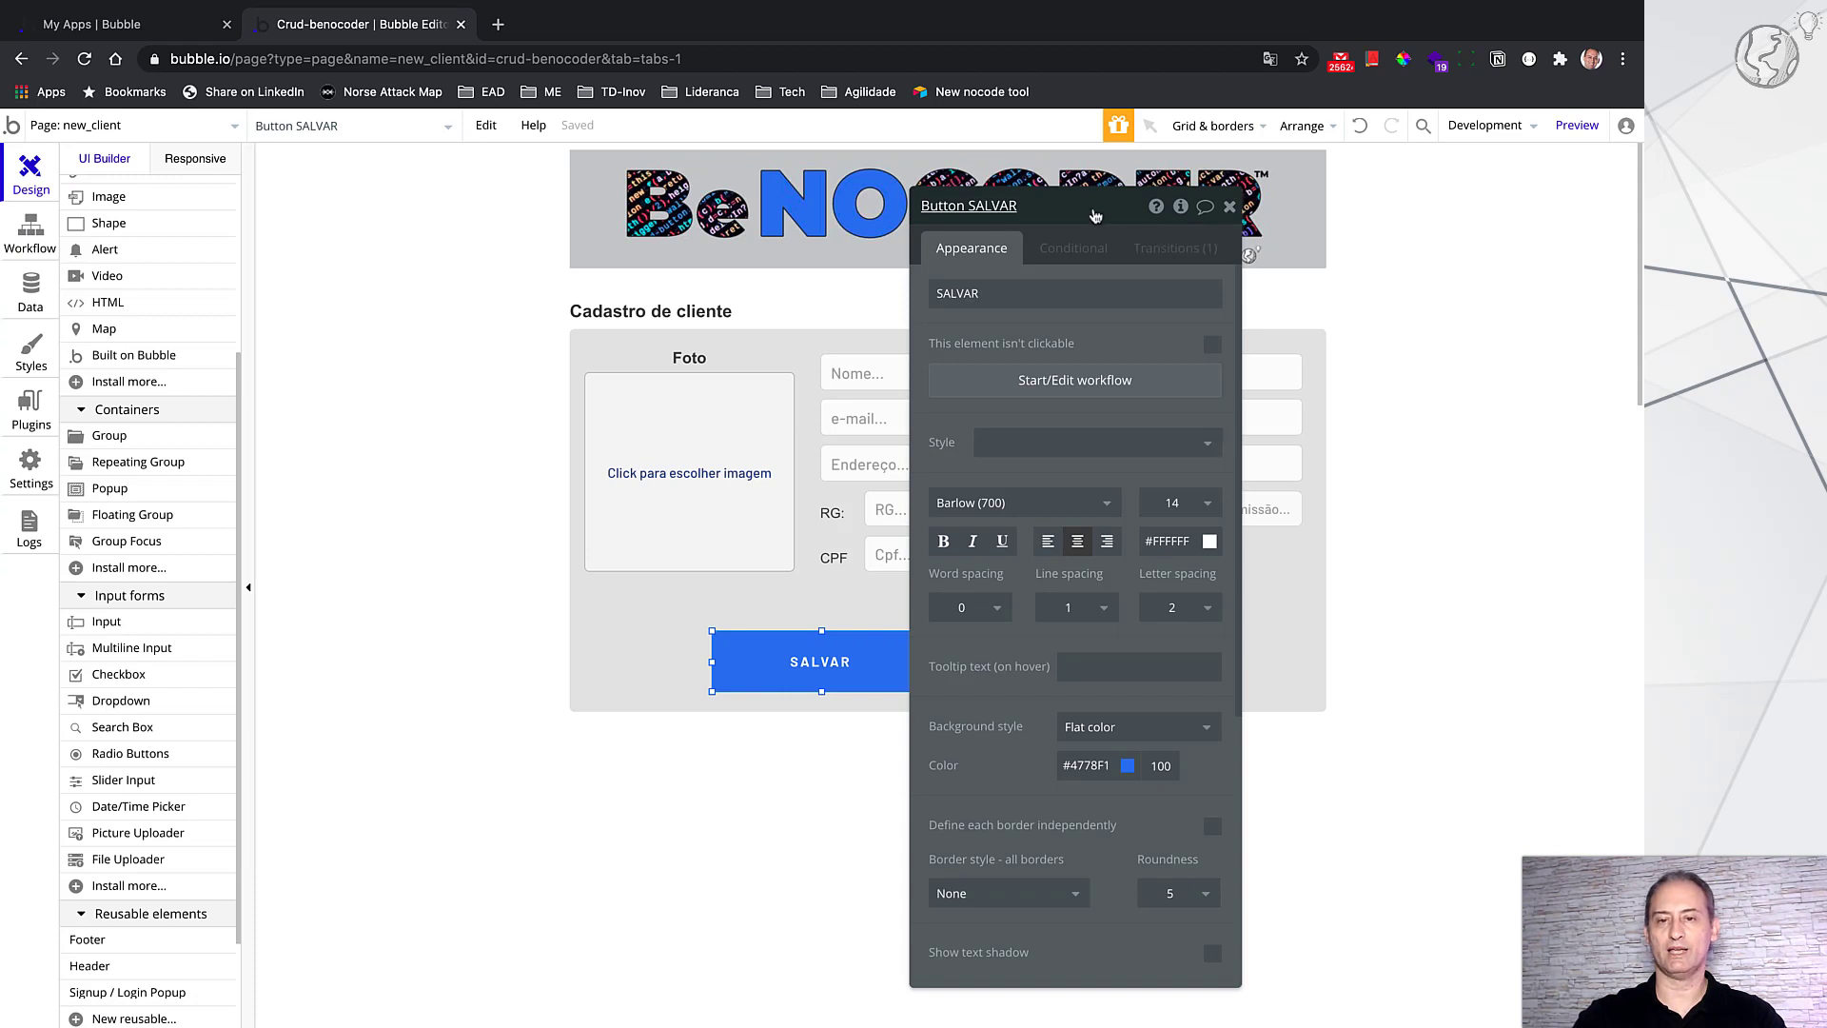
pyautogui.moveTo(1096, 217); pyautogui.dragTo(1513, 226)
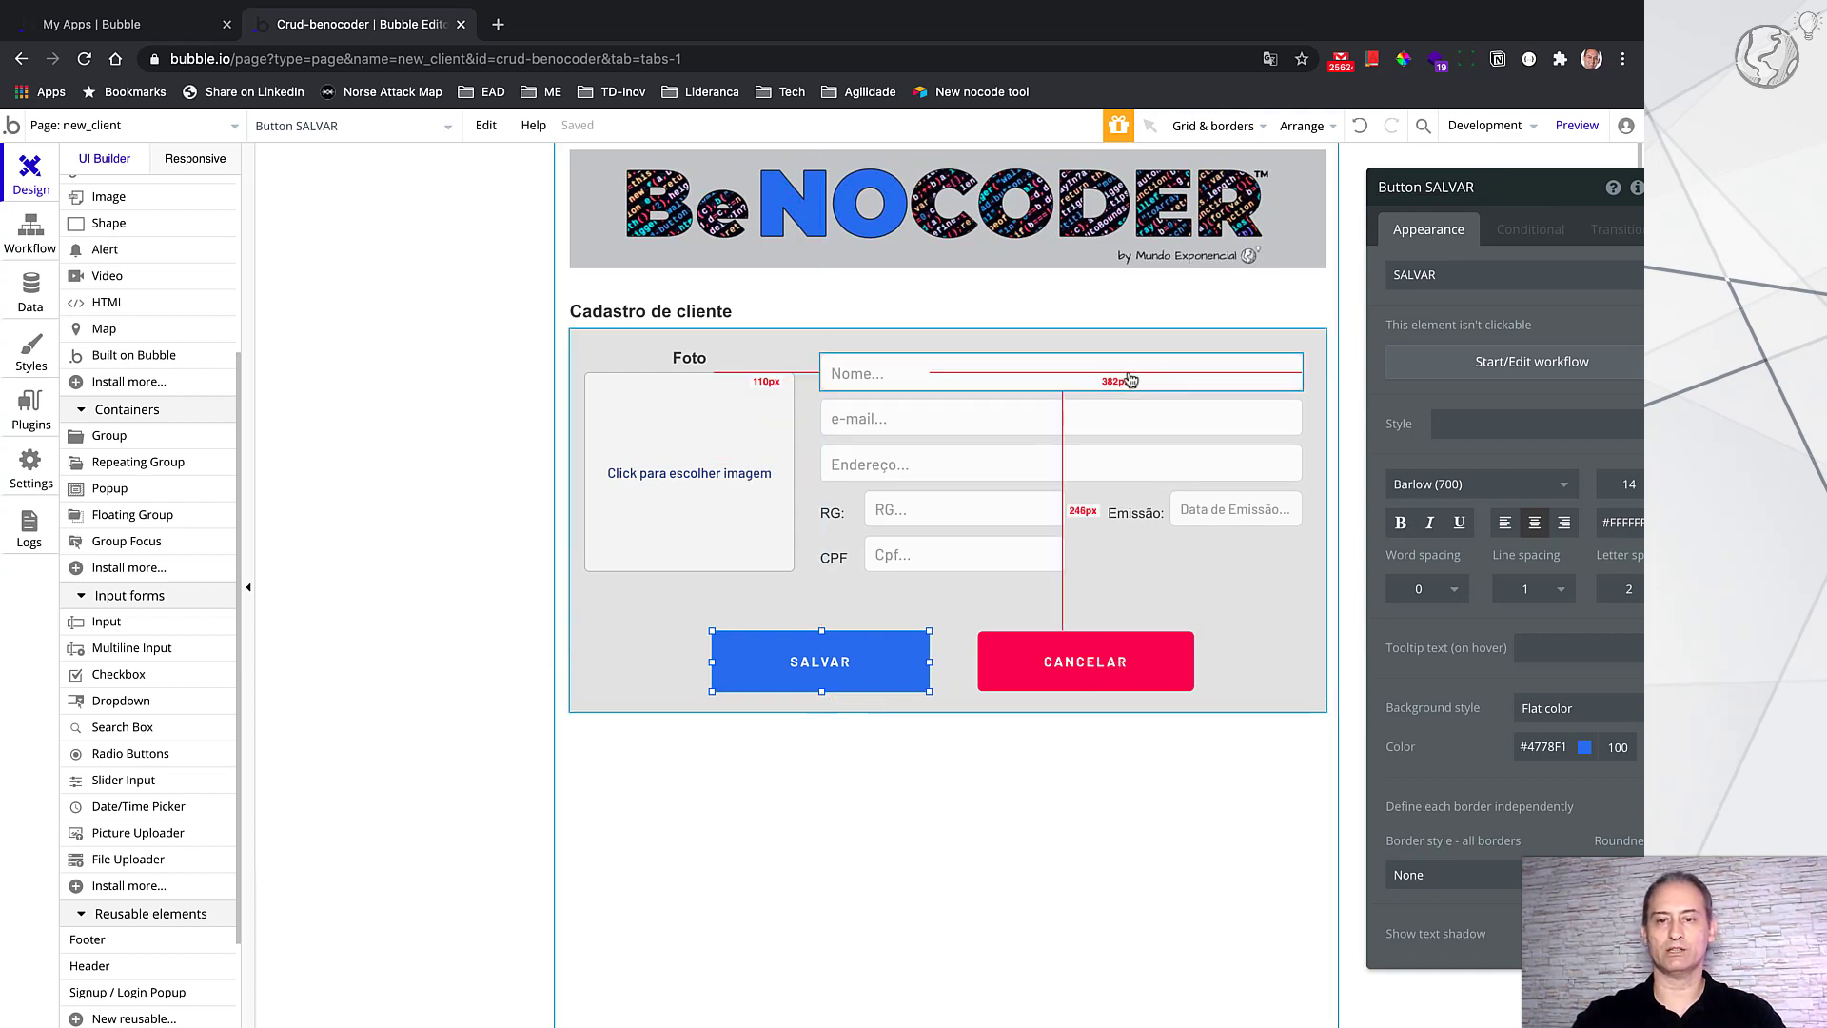
# Step: Check the Nome, e-mail, picture uploader and RG inputs for 'This input should not be empty'
pyautogui.click(1131, 380)
pyautogui.click(1125, 420)
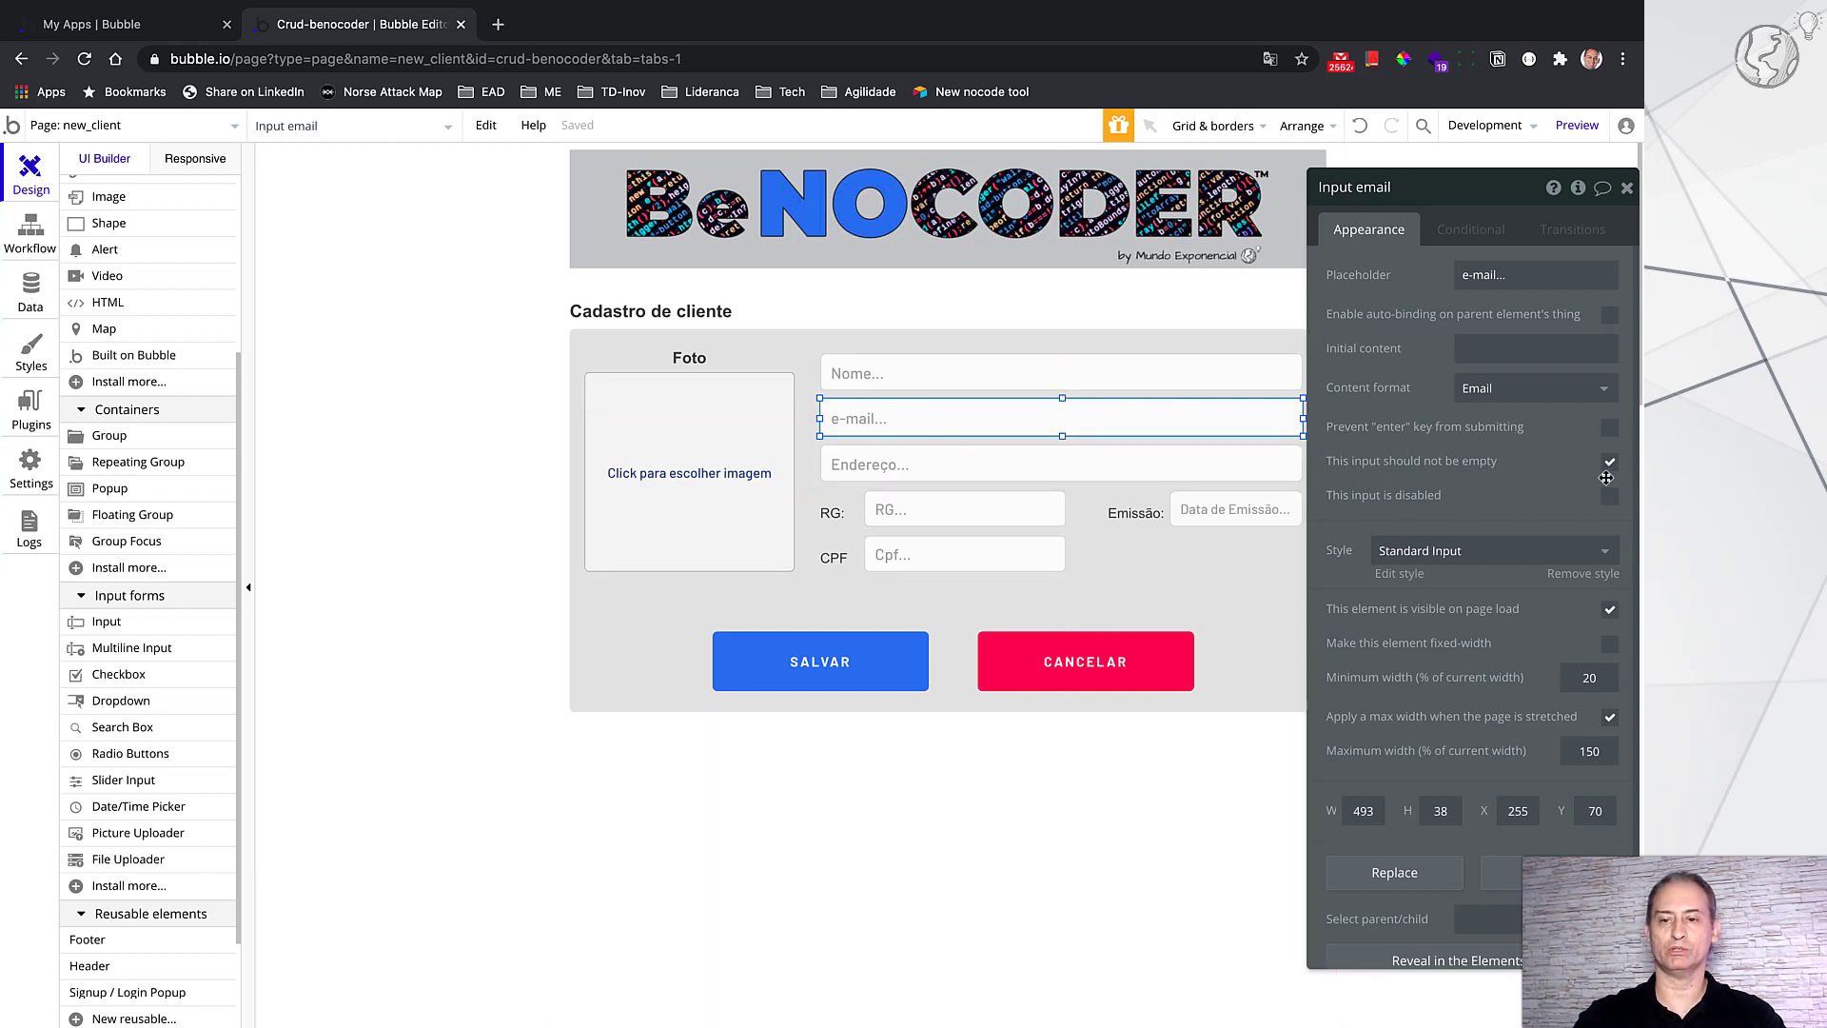
pyautogui.click(1172, 375)
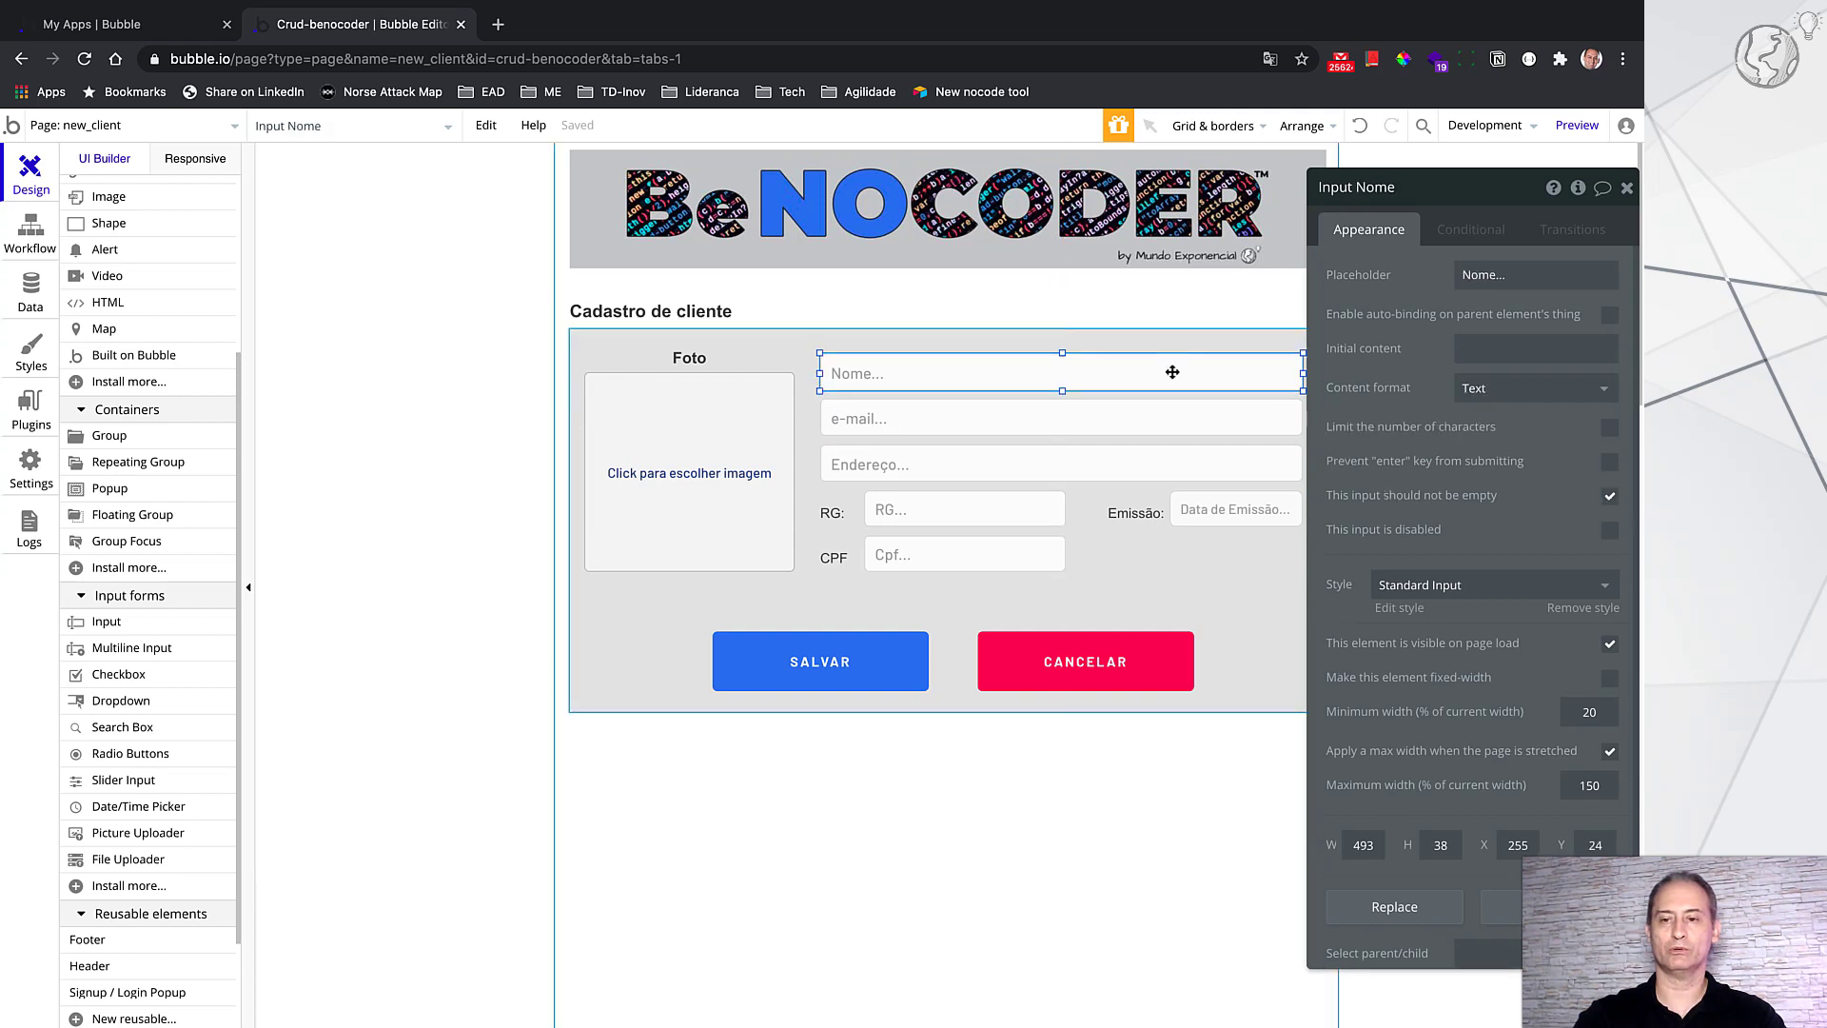
pyautogui.click(741, 460)
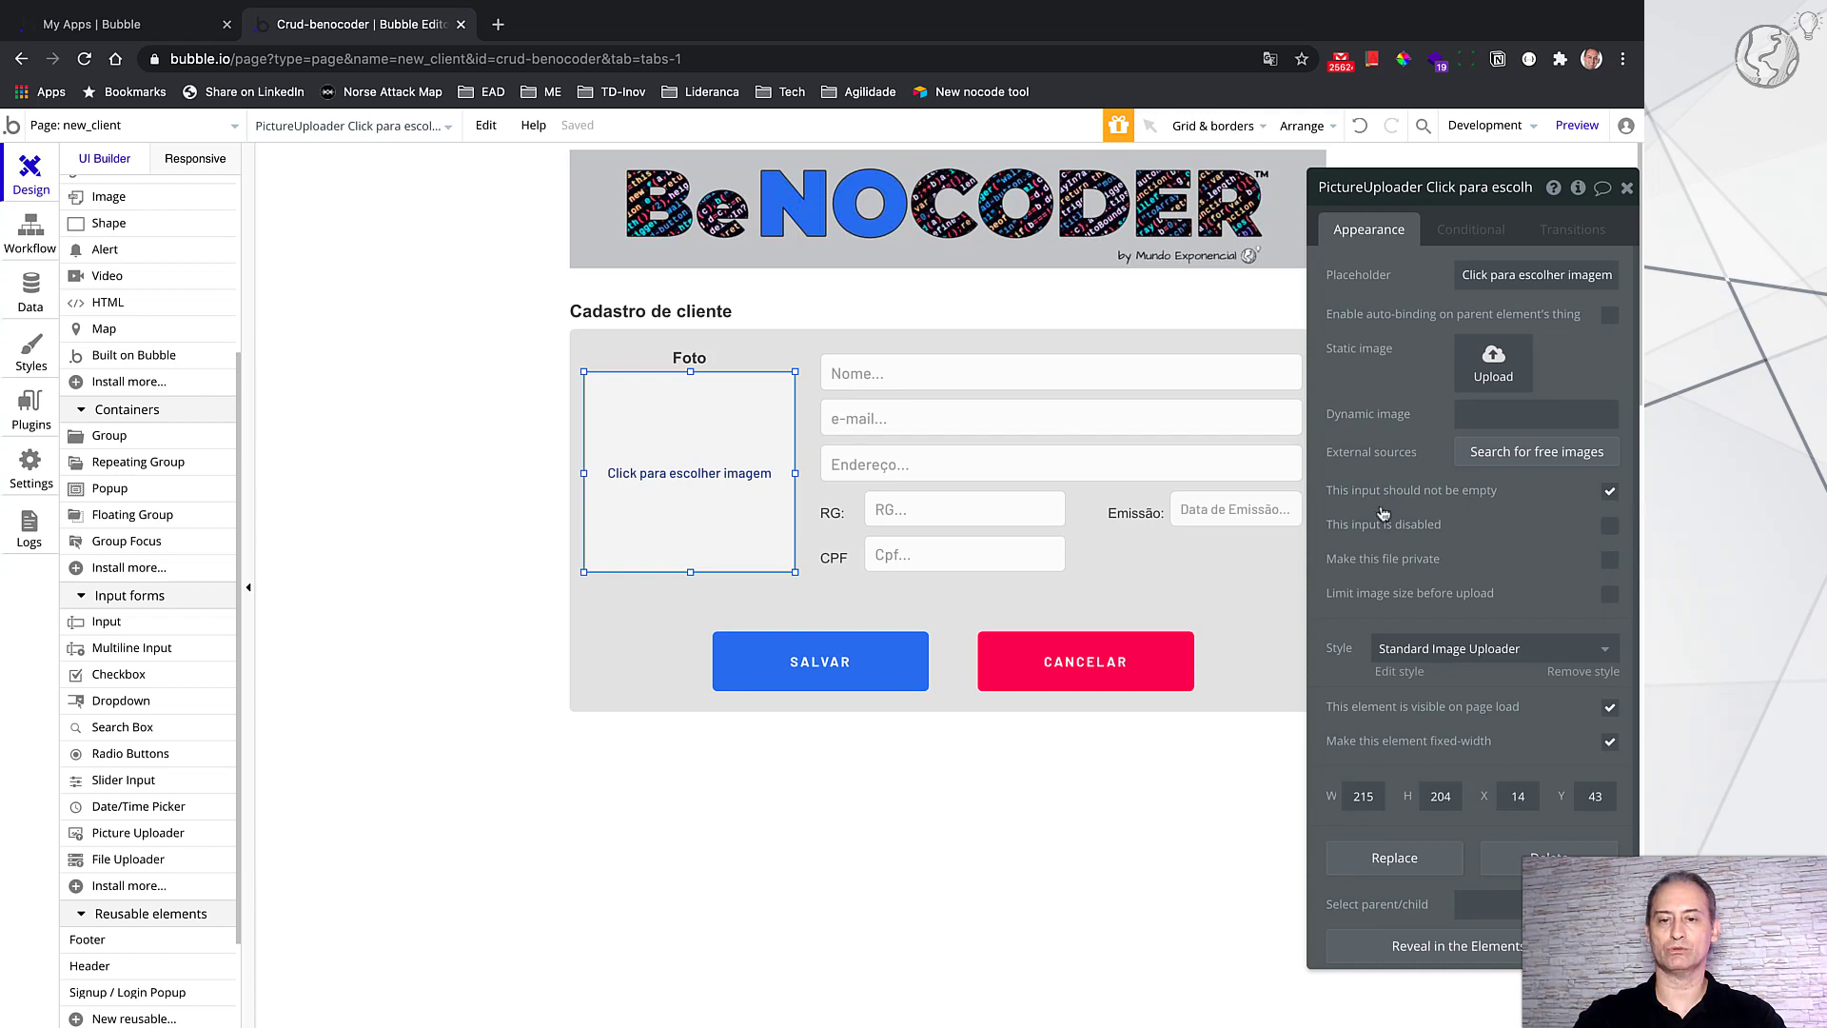
pyautogui.click(992, 514)
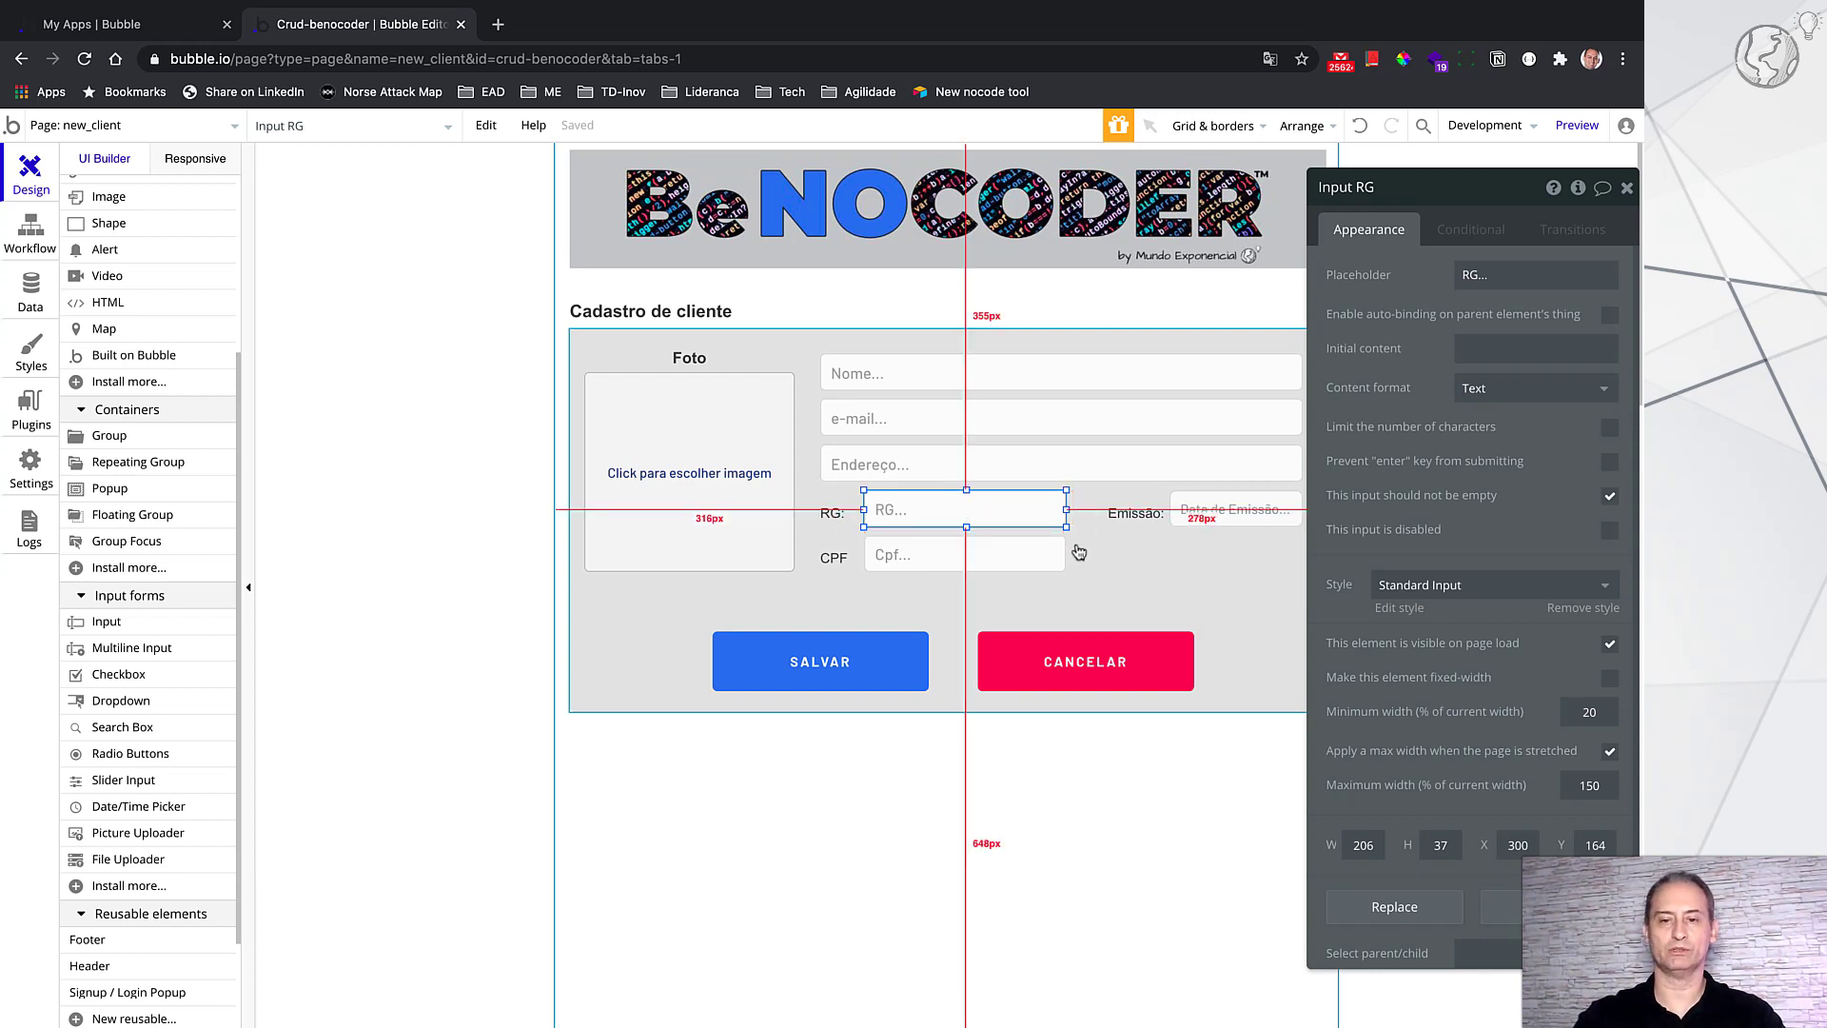
pyautogui.click(166, 126)
# Step: Switch to the index page, then to the details_client page
pyautogui.click(108, 196)
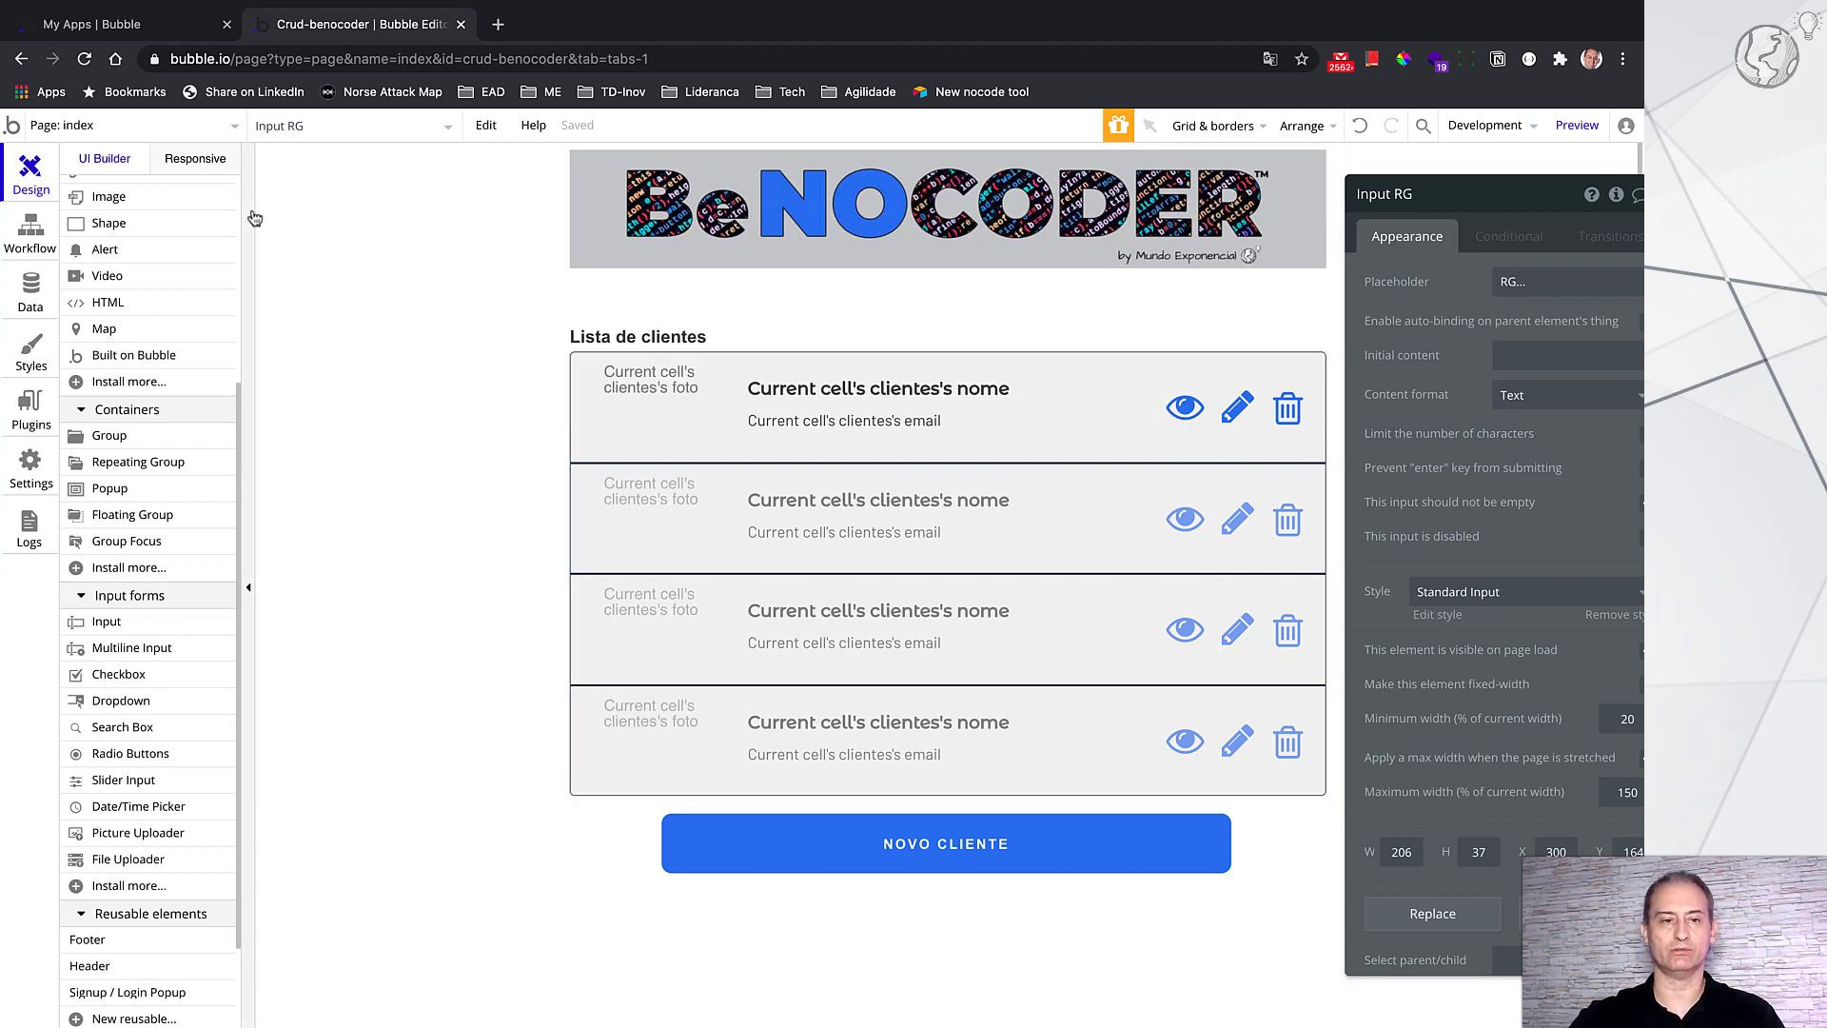
pyautogui.click(215, 124)
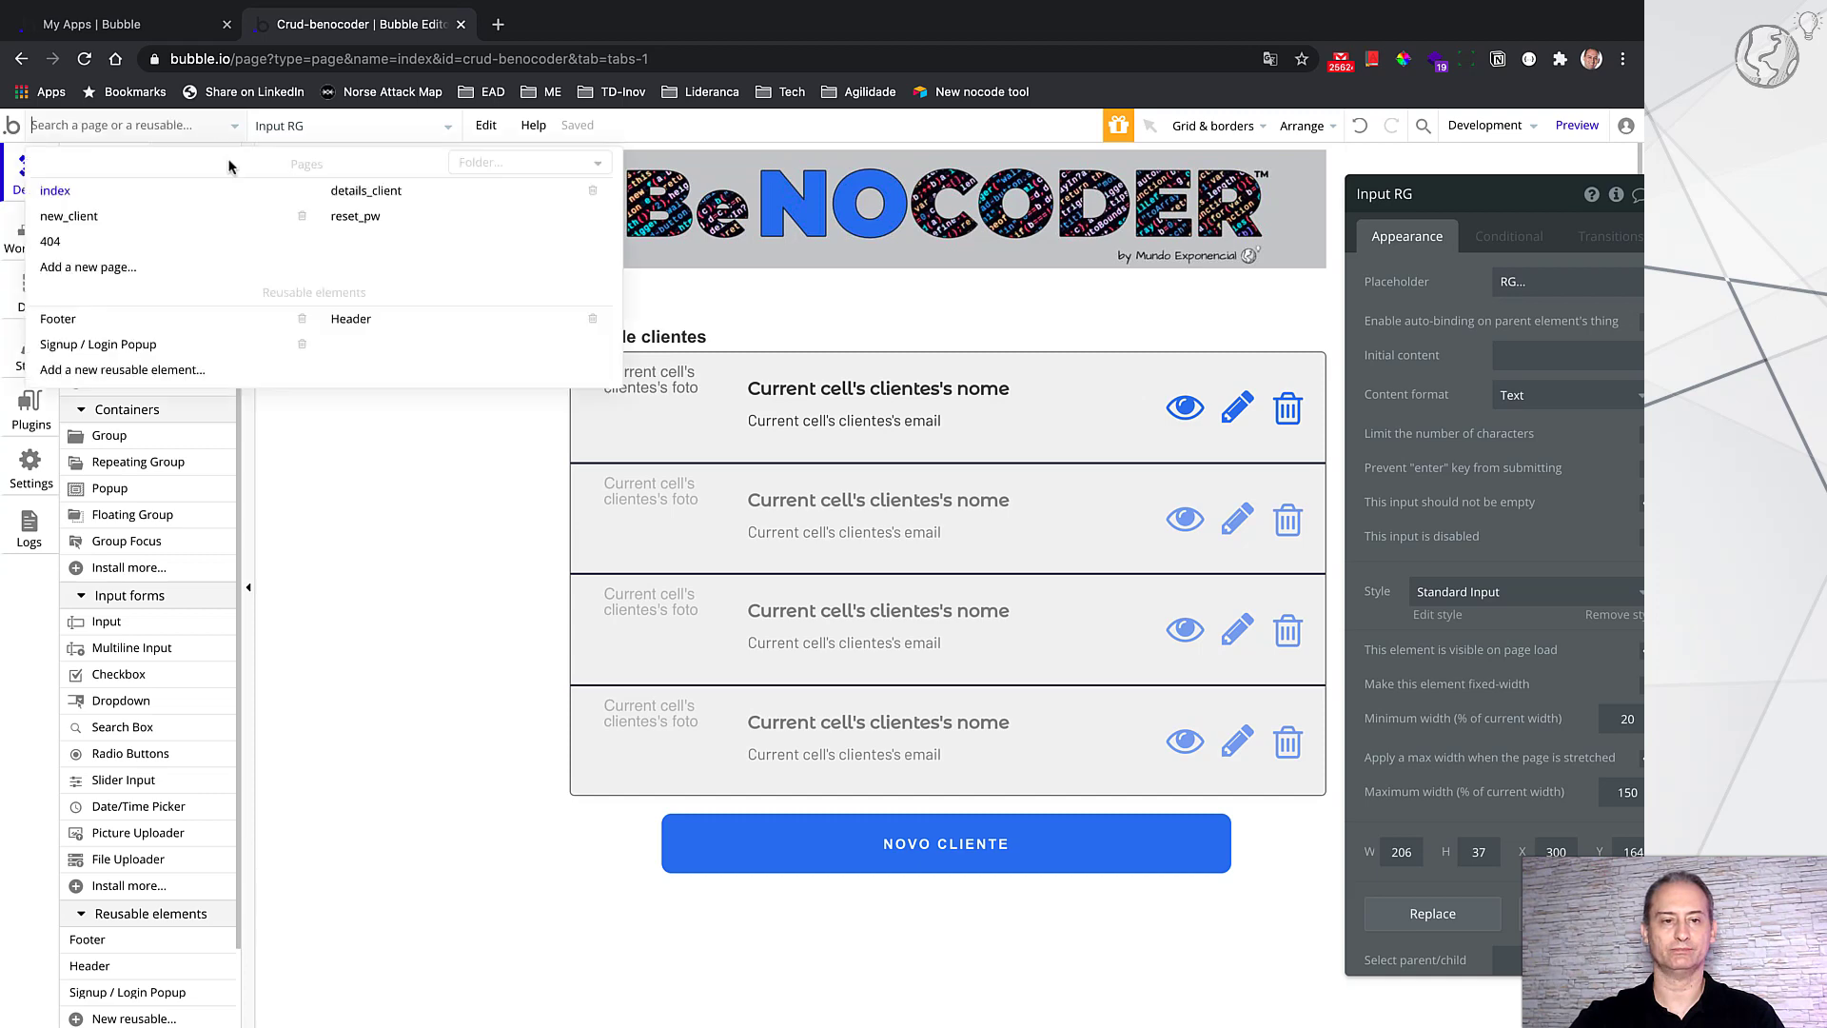
pyautogui.click(341, 192)
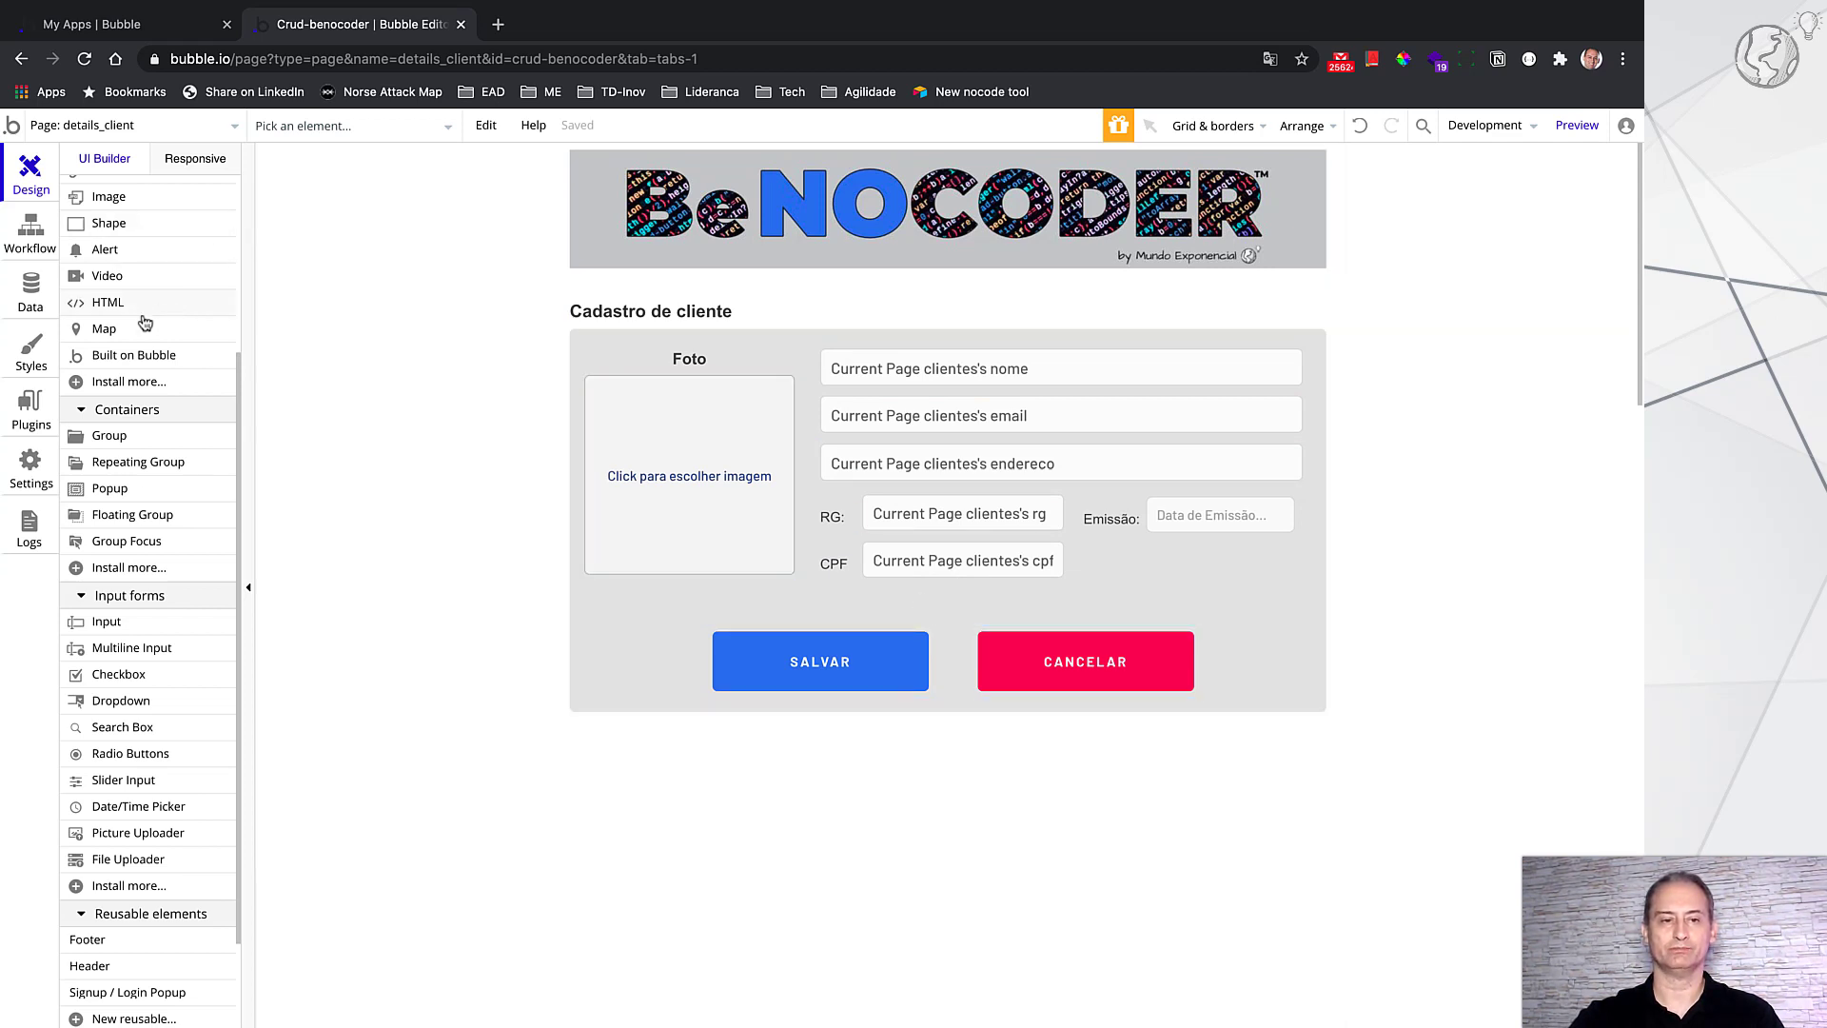
# Step: Expand Group novo cliente in the Elements tree and select the hidden Button VOLTAR
pyautogui.scroll(5, 144, 324)
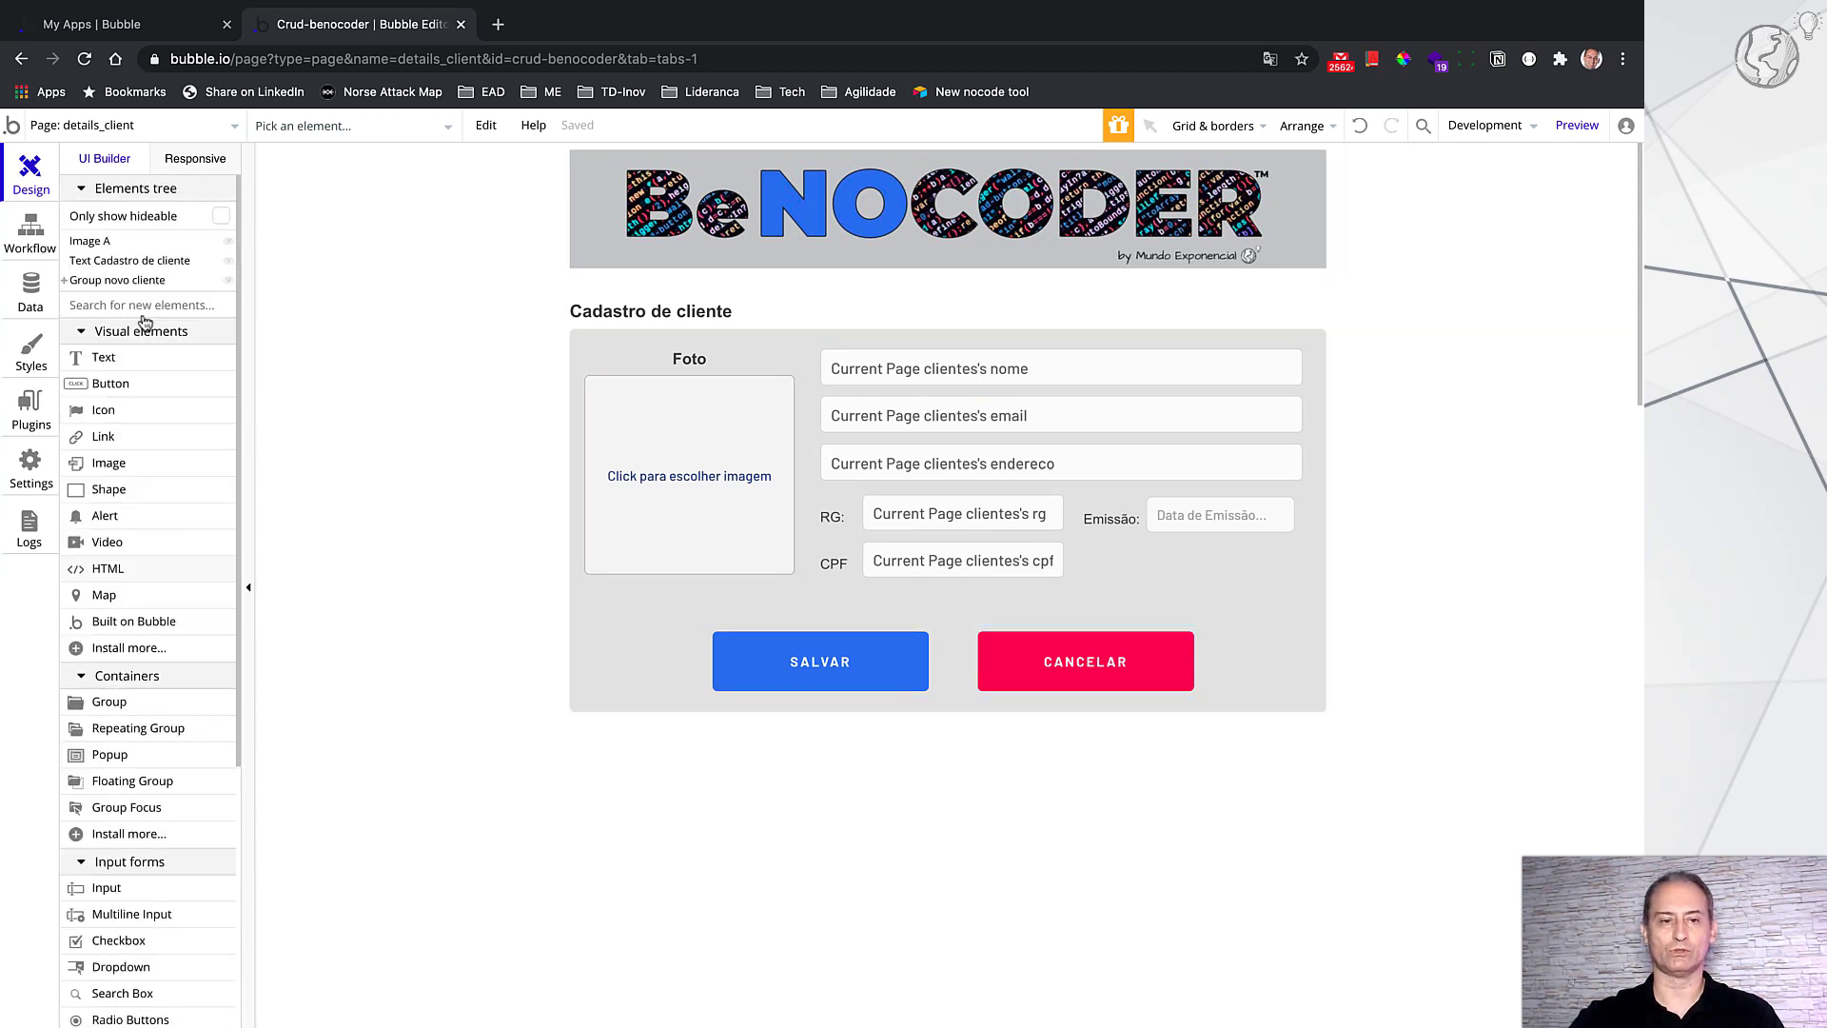
pyautogui.click(70, 284)
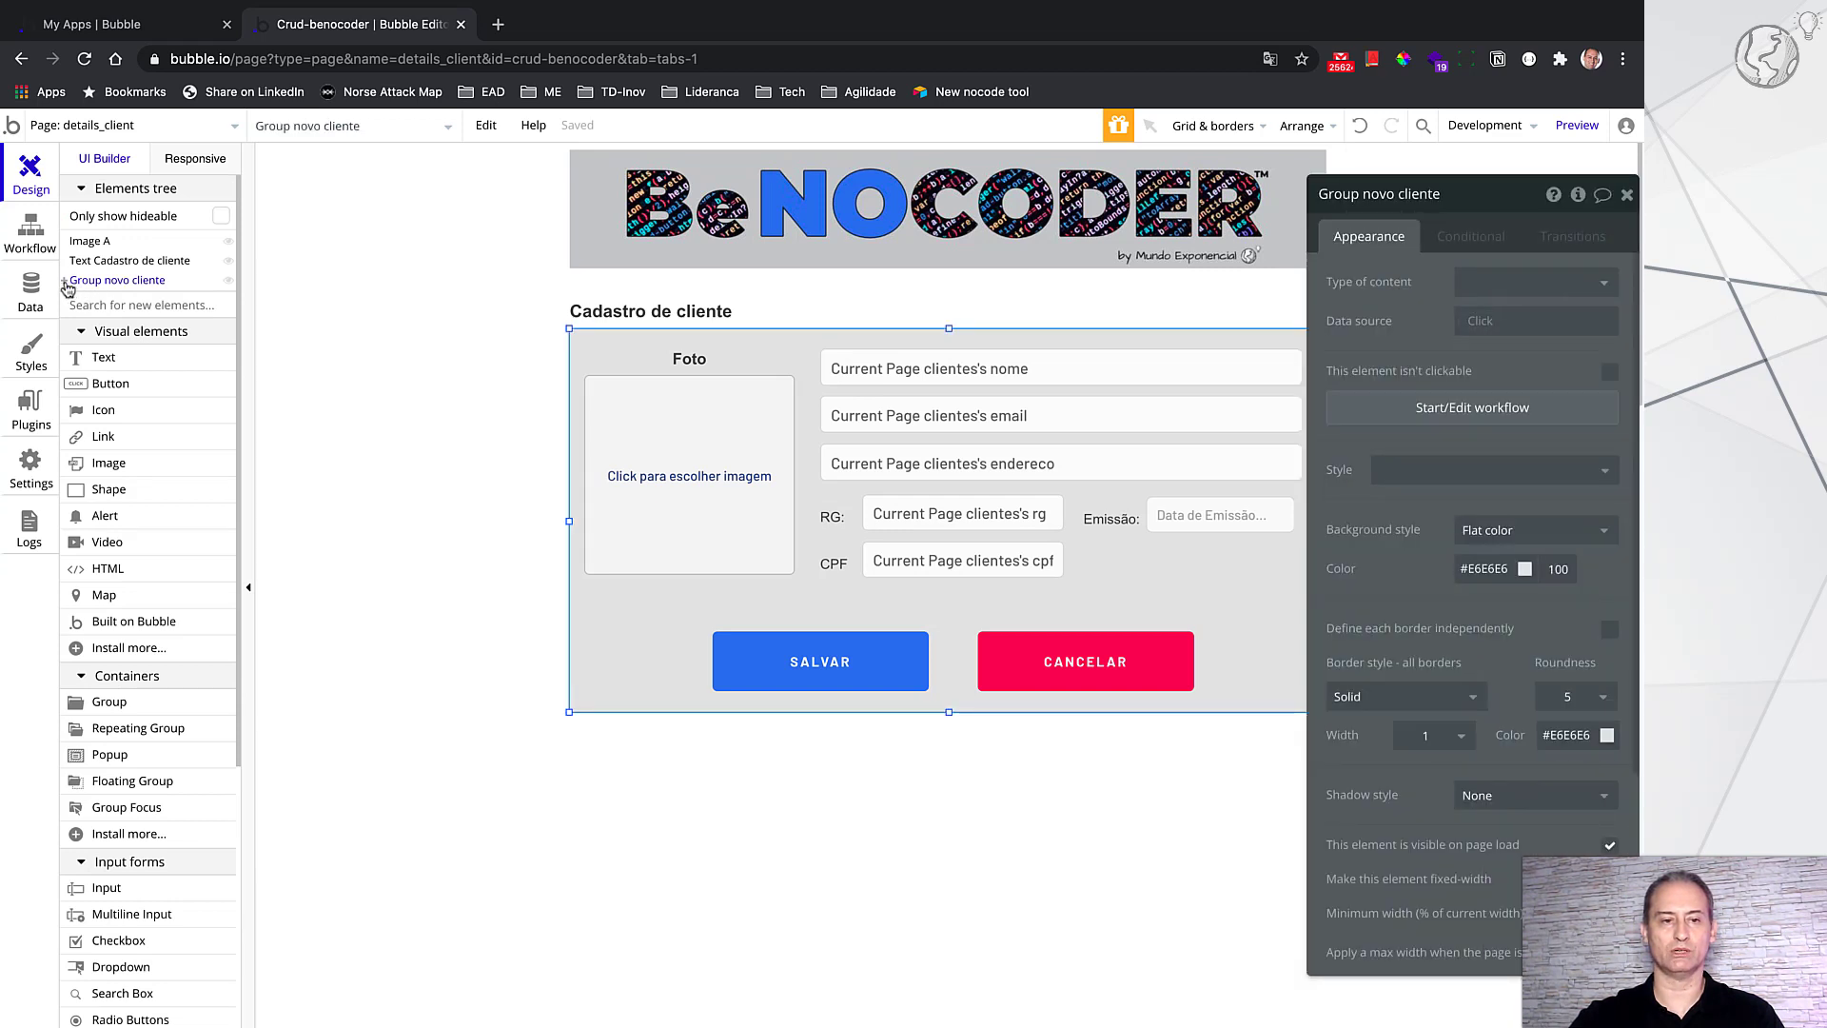
pyautogui.click(65, 282)
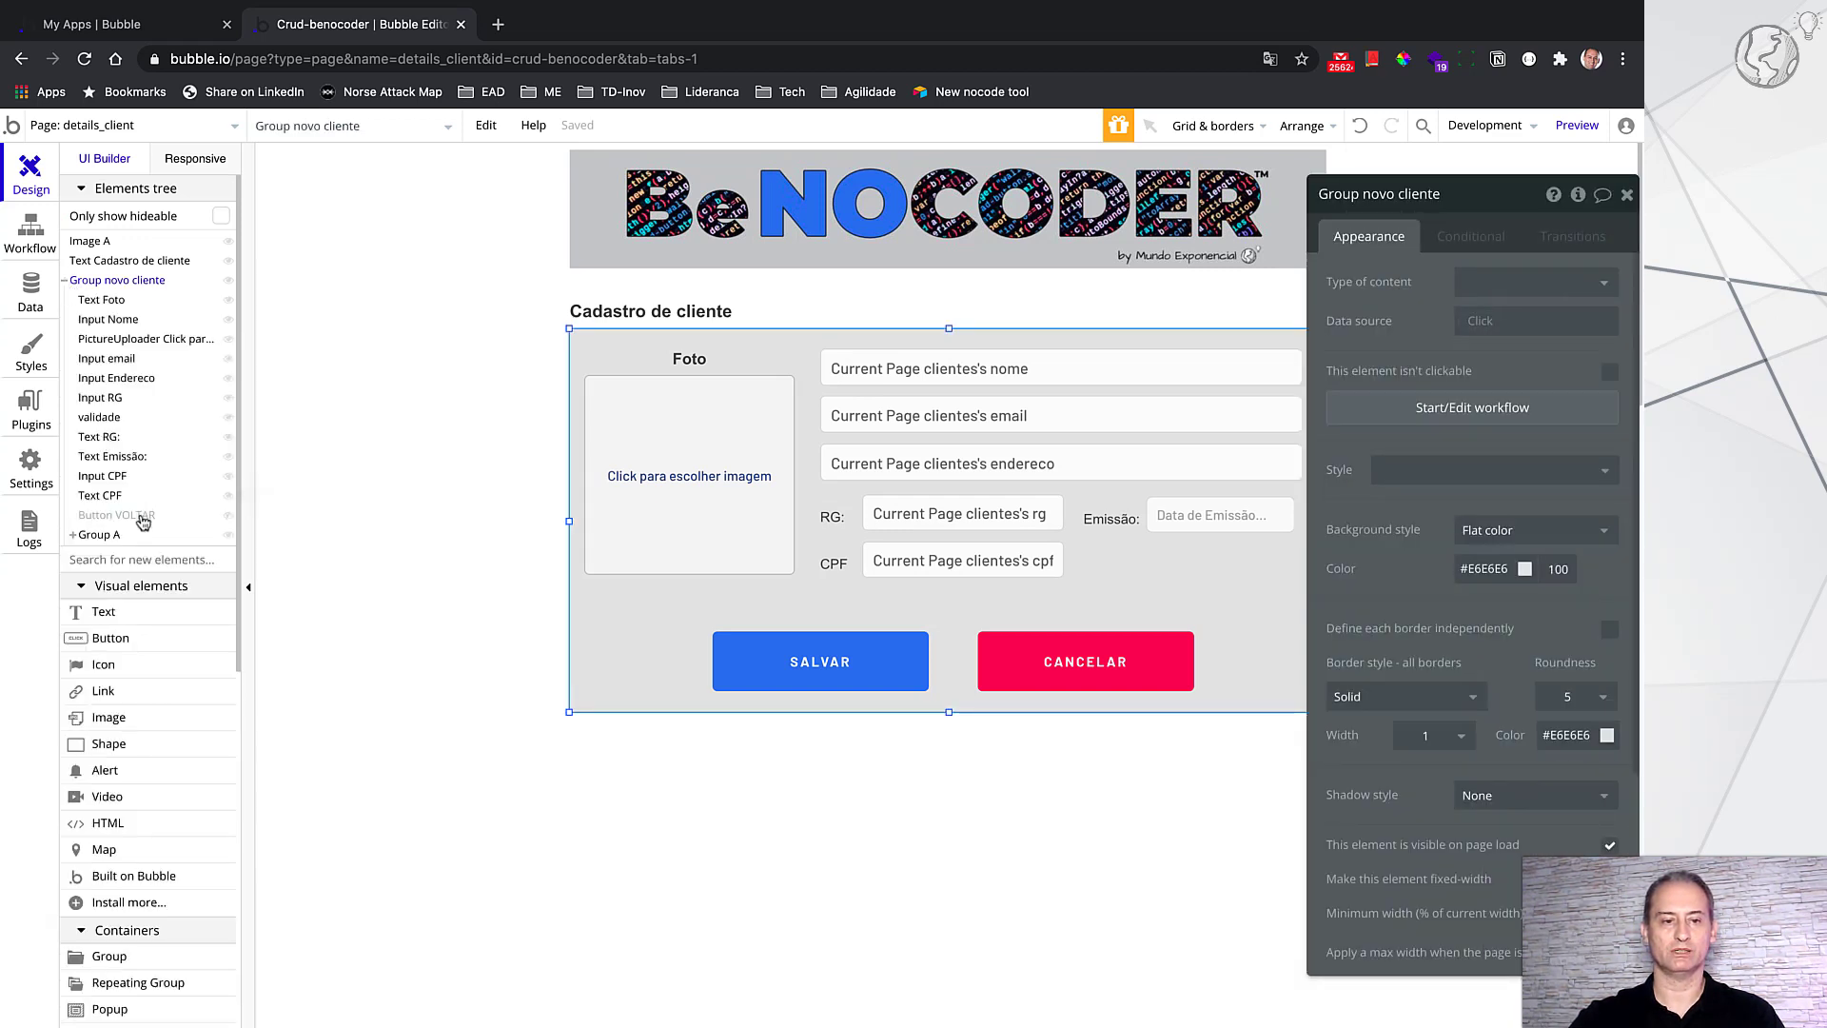
pyautogui.click(144, 520)
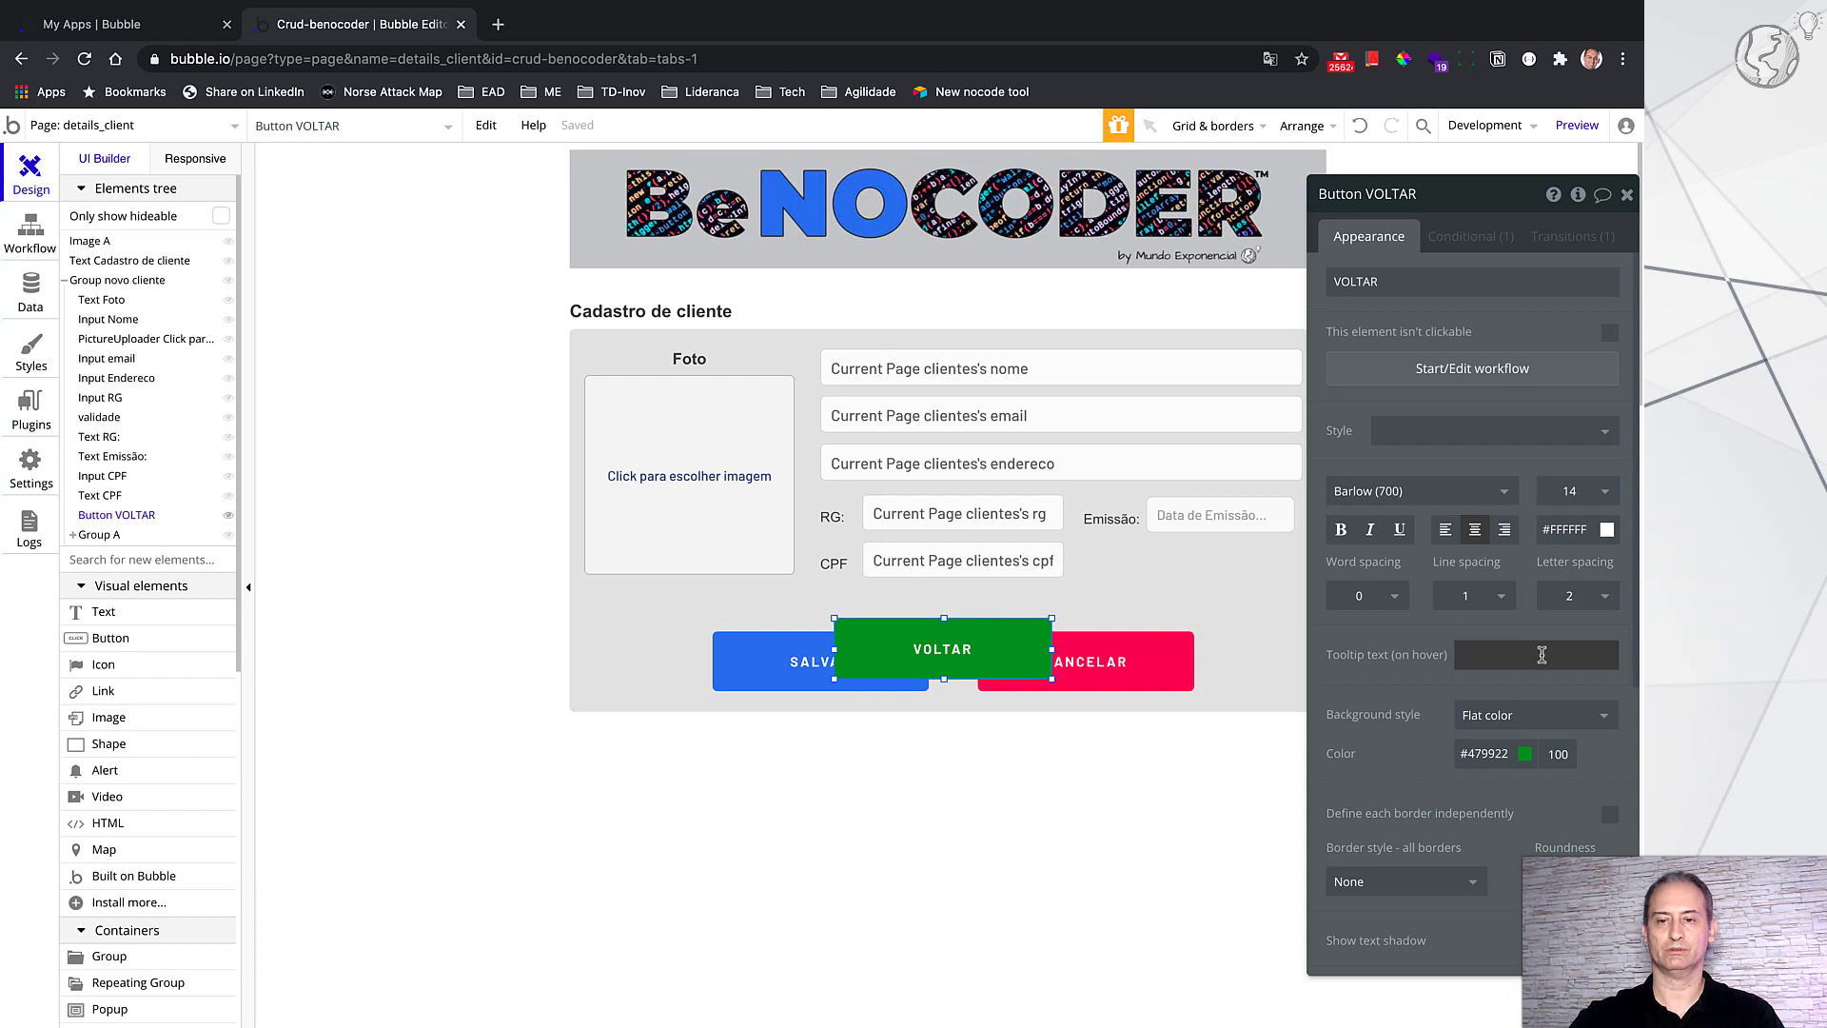
pyautogui.scroll(-1, 1522, 743)
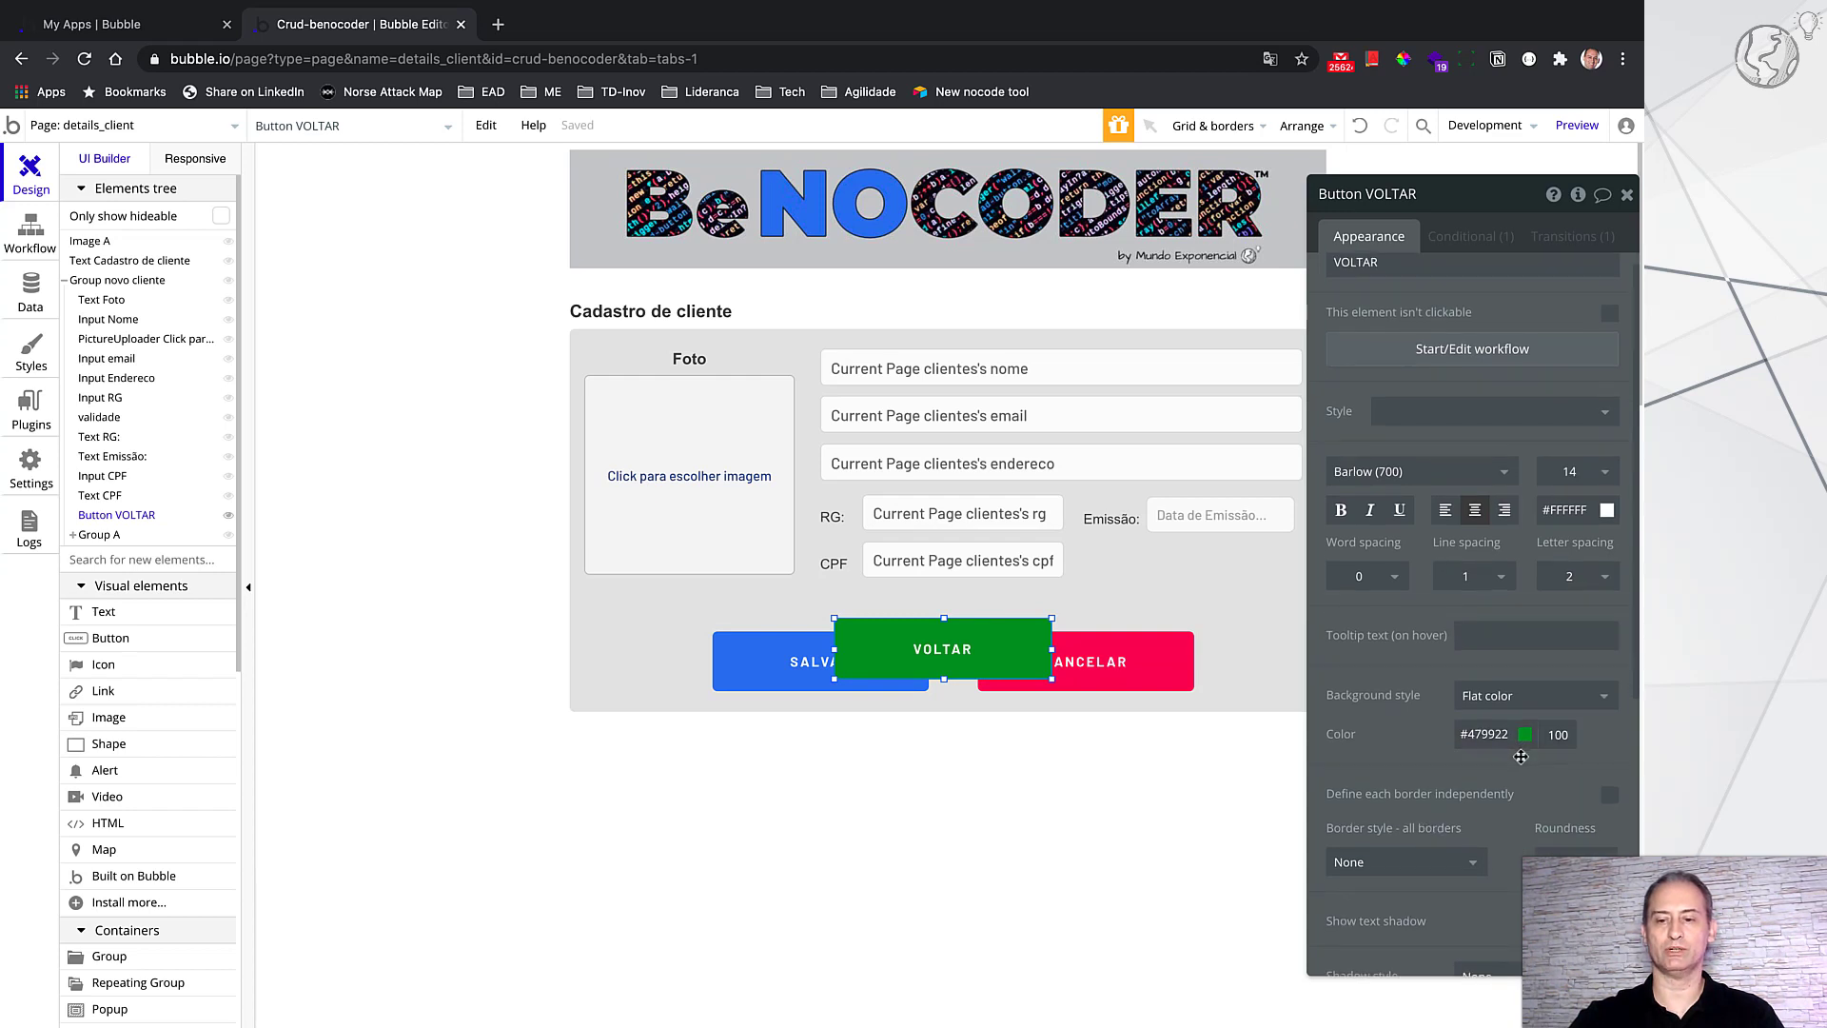
pyautogui.scroll(1, 1521, 755)
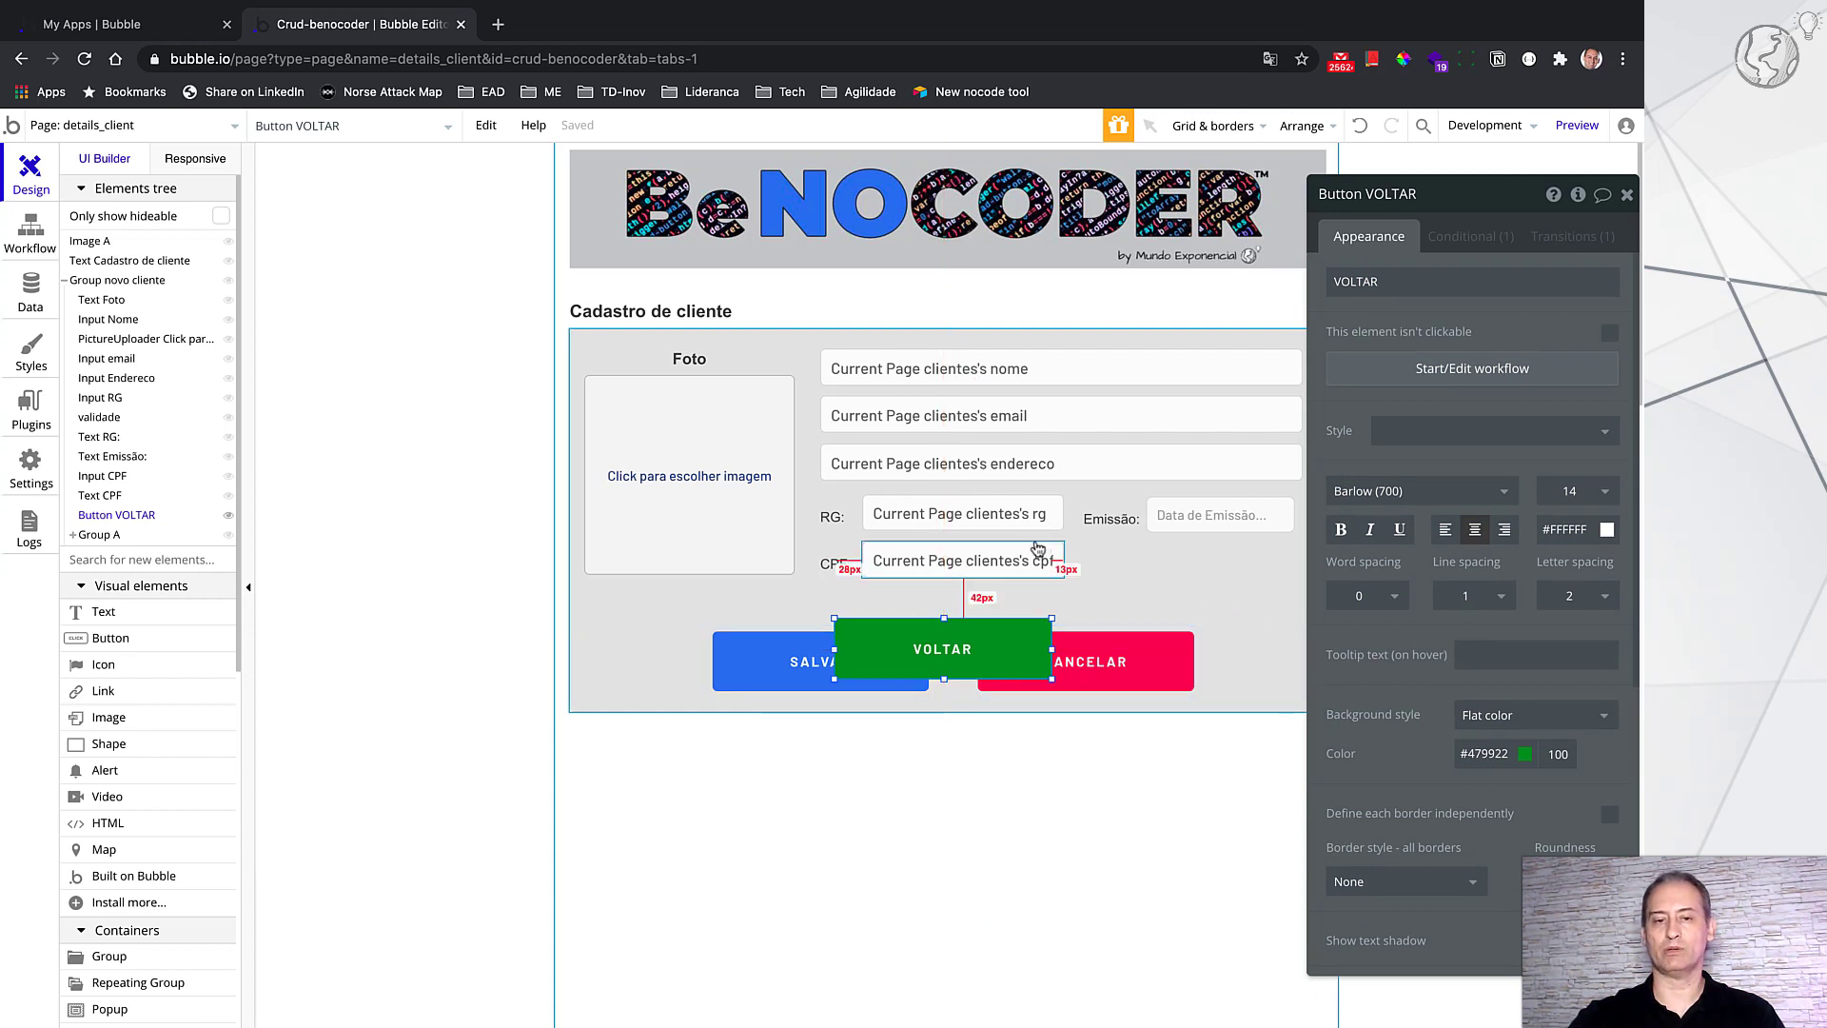
pyautogui.moveTo(1474, 204); pyautogui.dragTo(1497, 201)
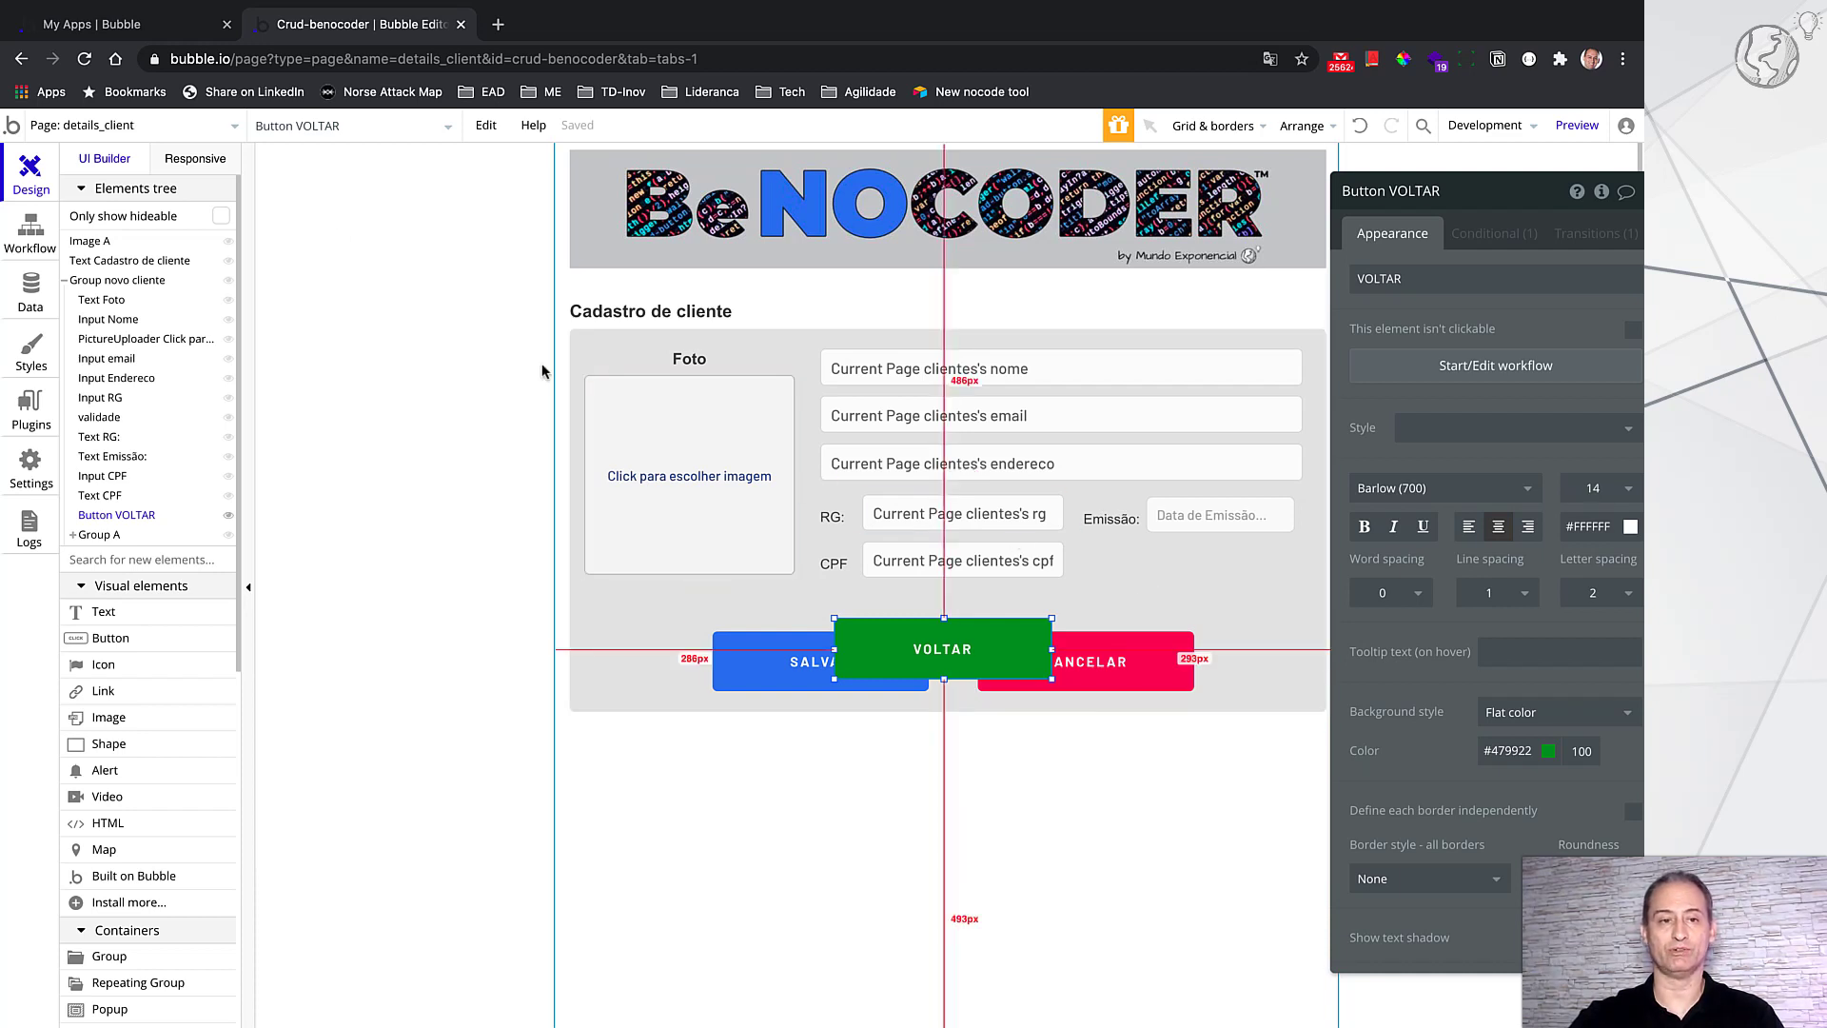
# Step: On index, inspect the eye icon's Go to page details_client action with visualizar = sim
pyautogui.click(229, 134)
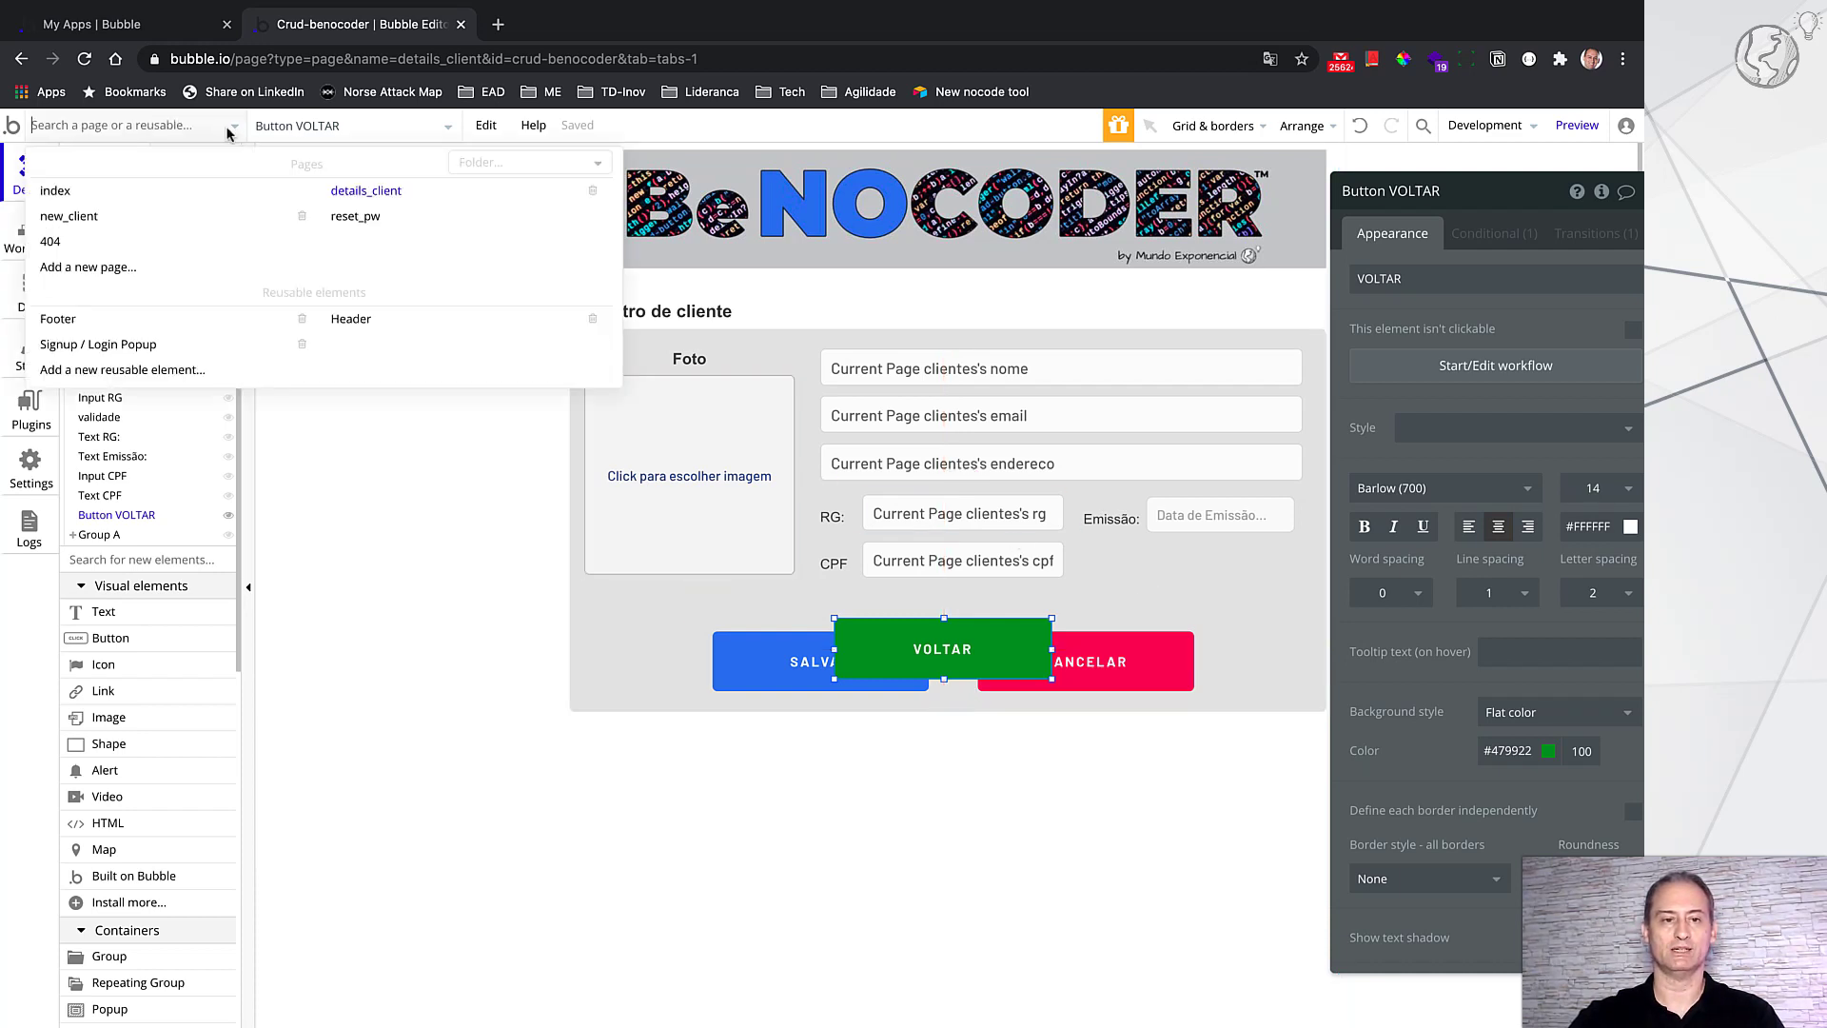
pyautogui.click(133, 191)
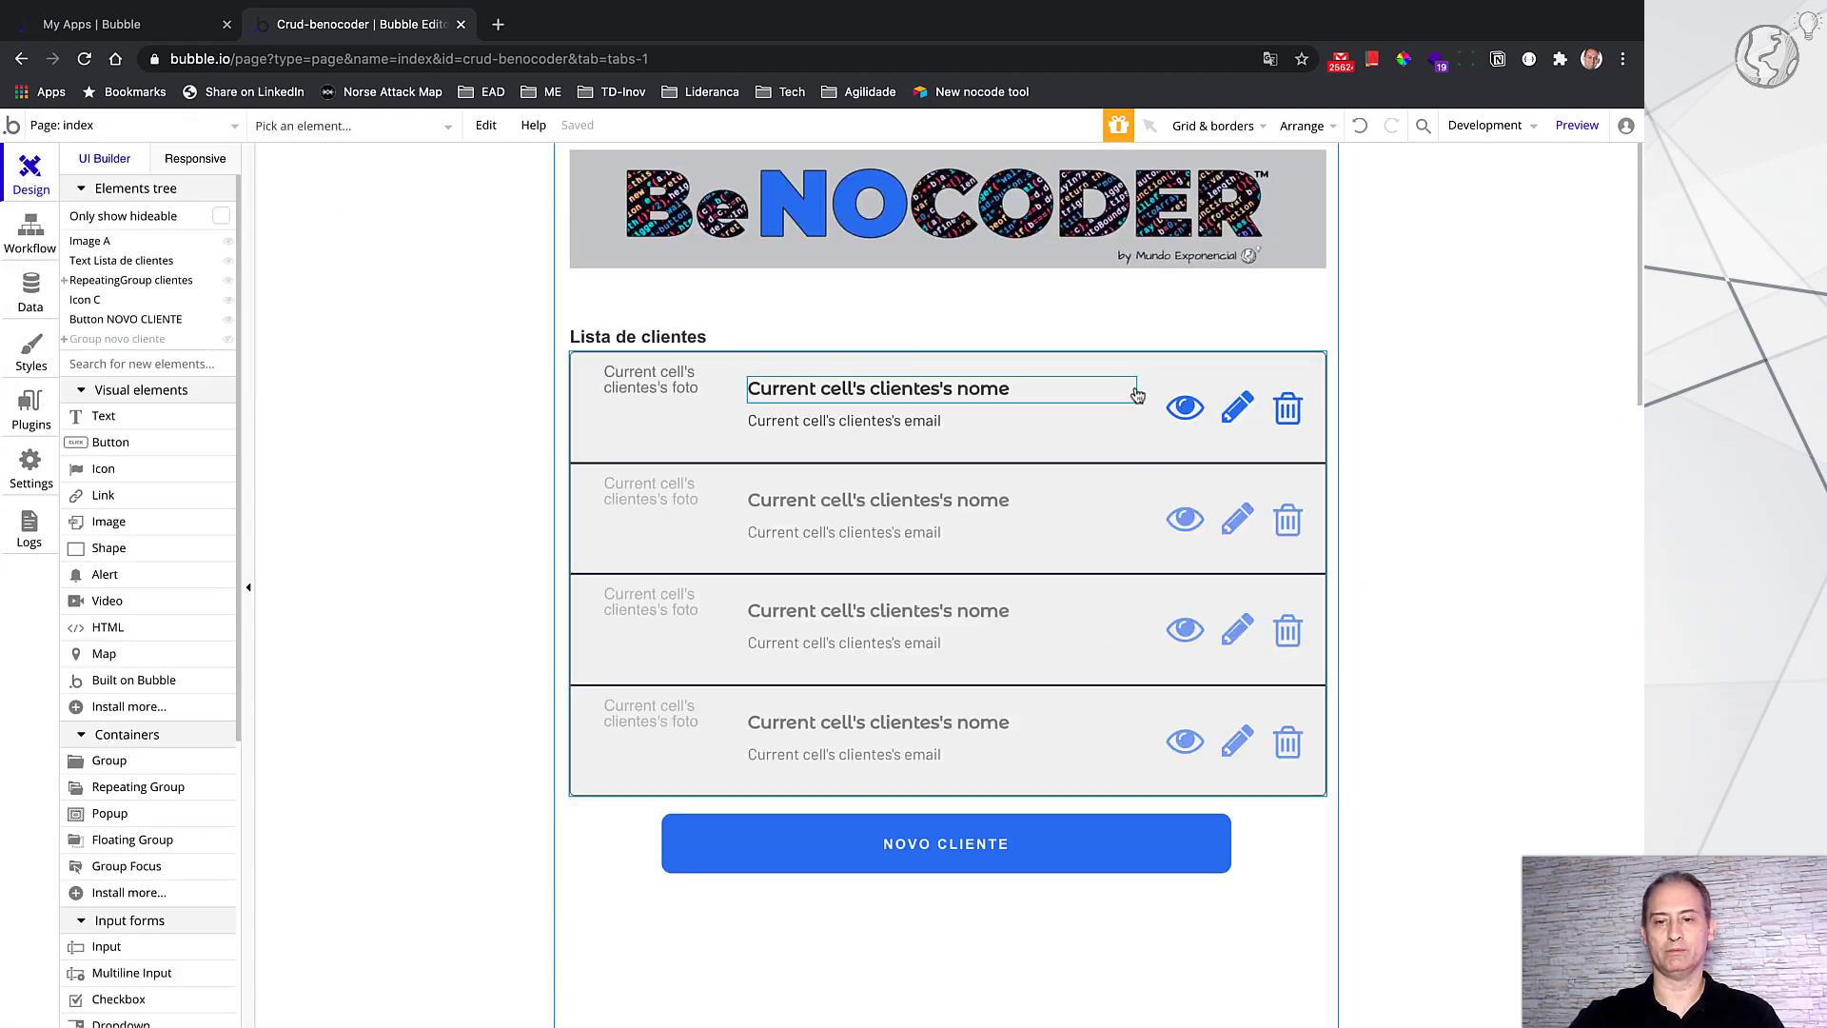
pyautogui.click(1188, 413)
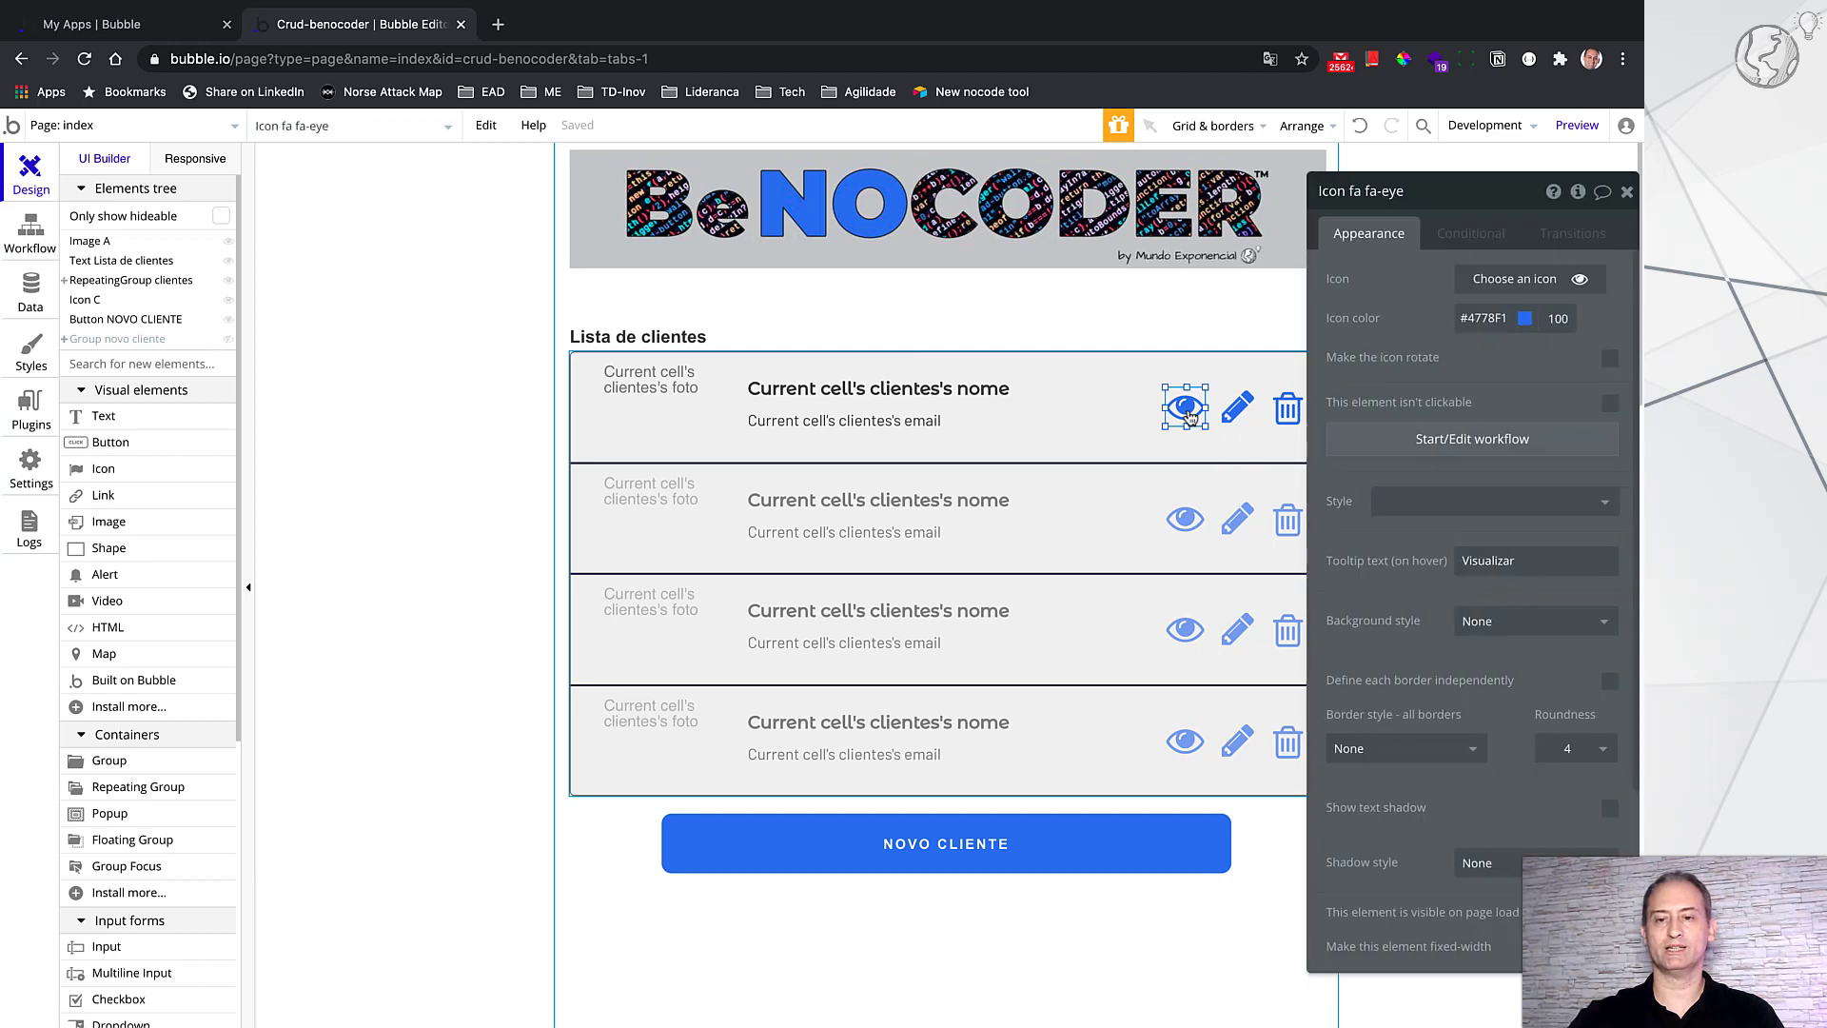
pyautogui.click(1521, 438)
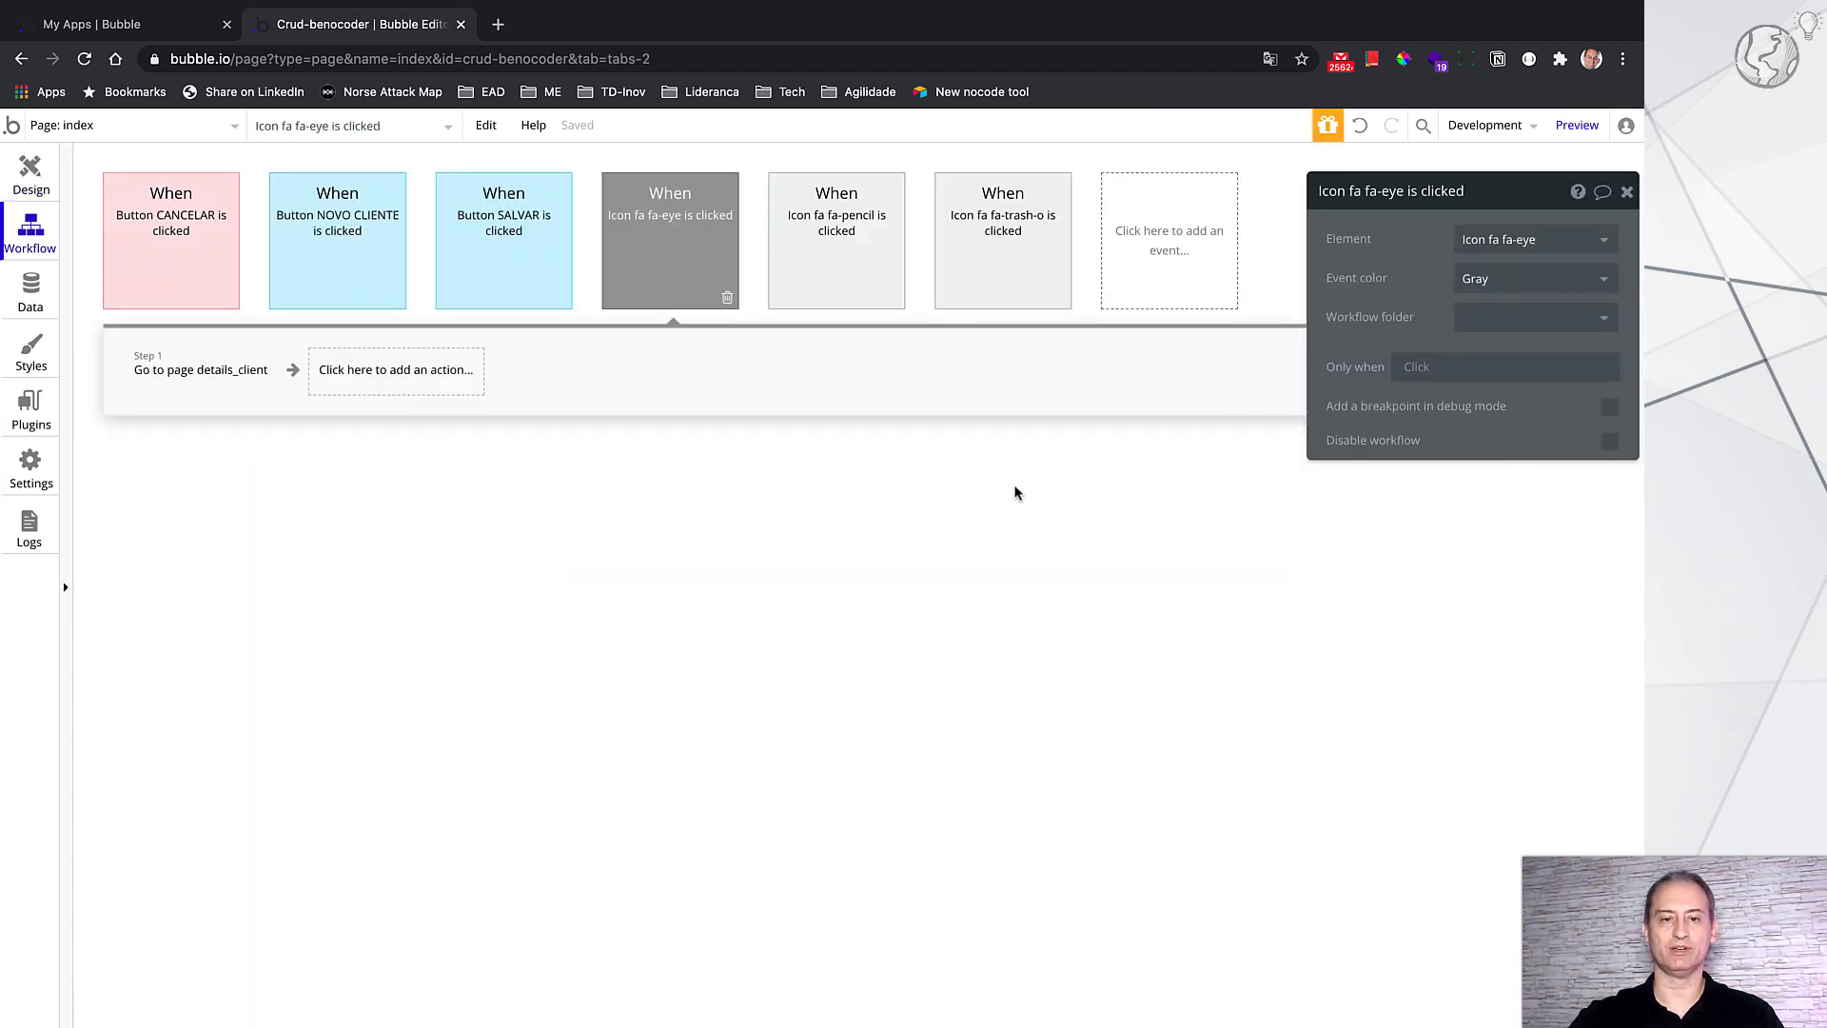
pyautogui.click(248, 372)
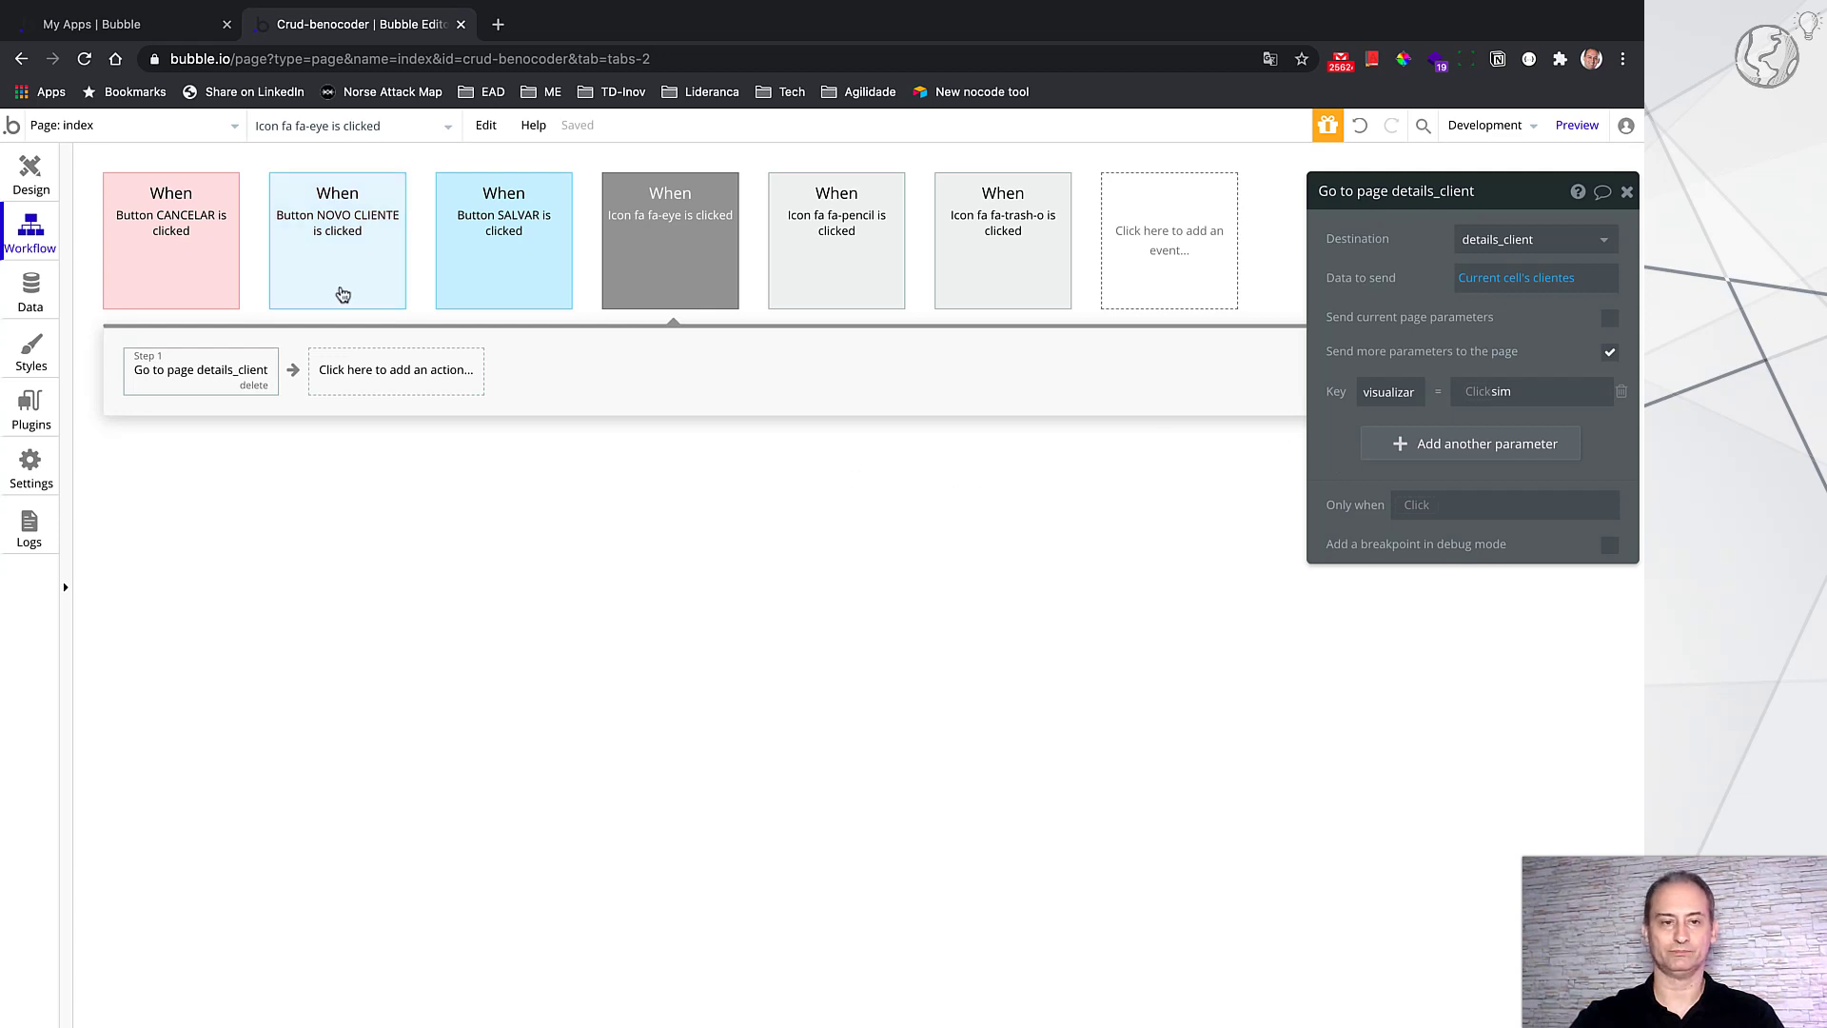
pyautogui.click(230, 136)
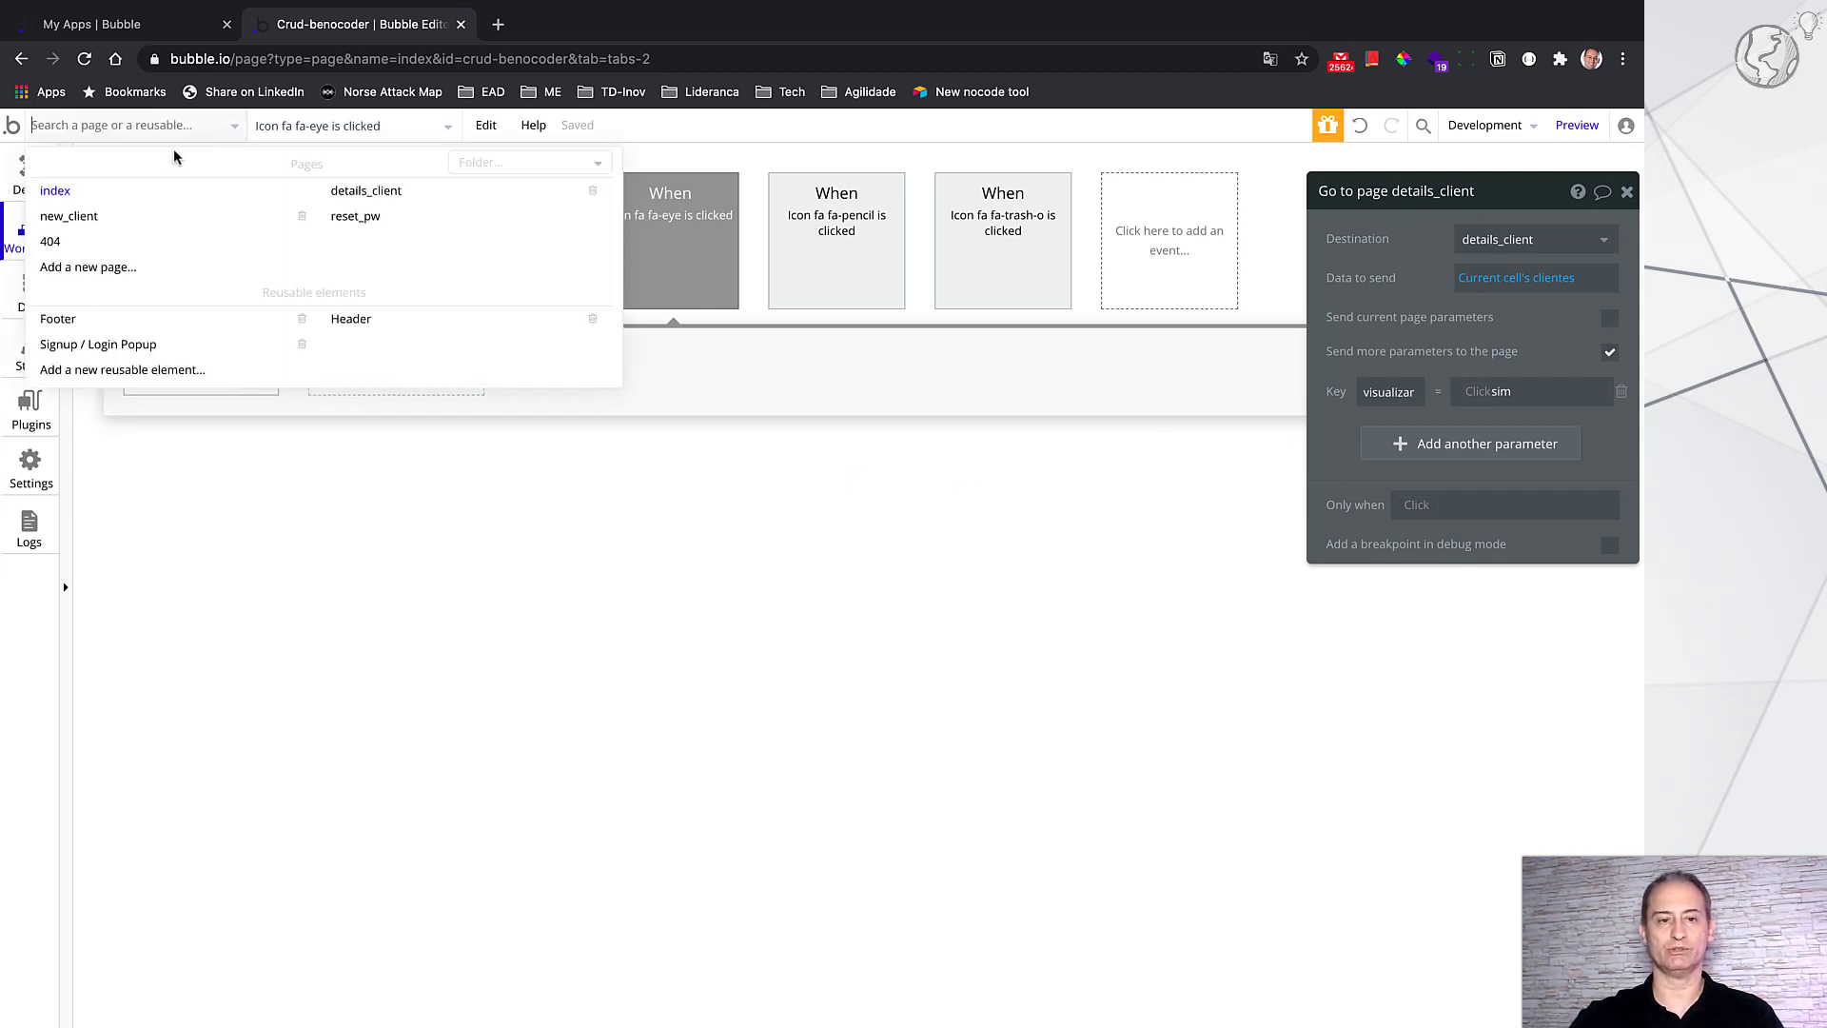
# Step: Return to details_client's design and open its page settings, showing content type clientes
pyautogui.click(376, 192)
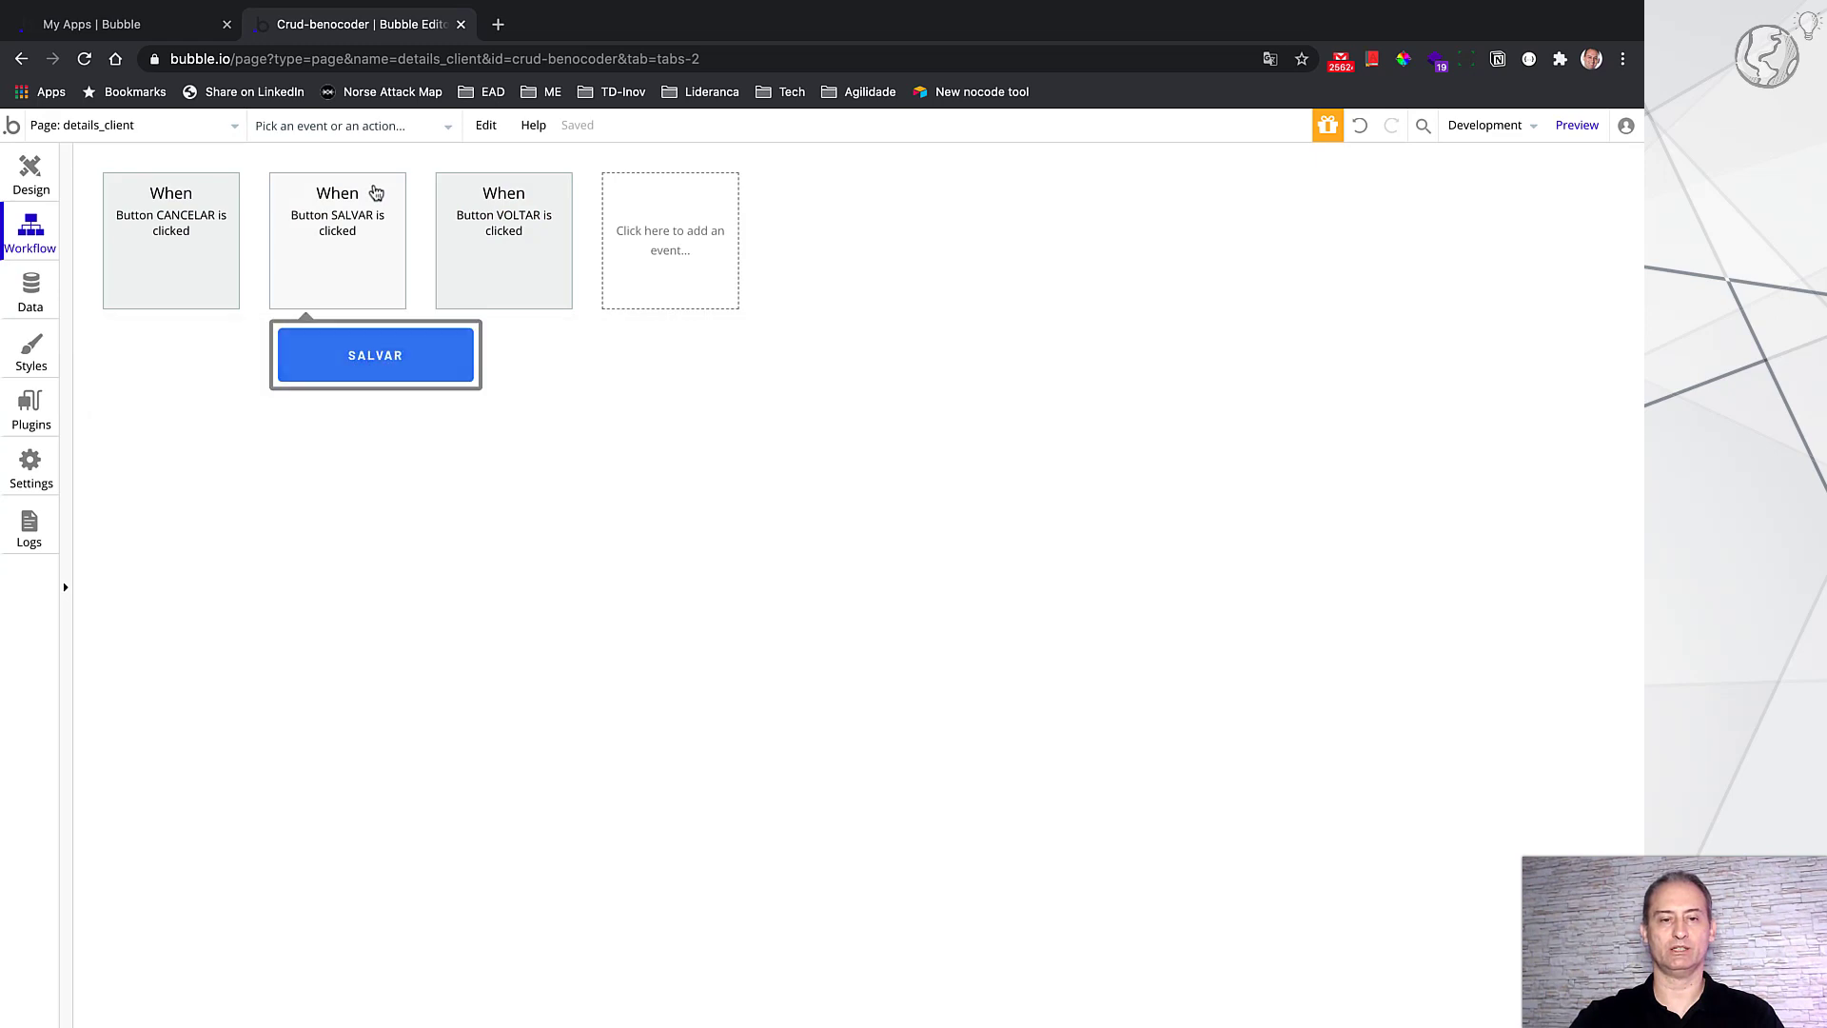
pyautogui.click(19, 178)
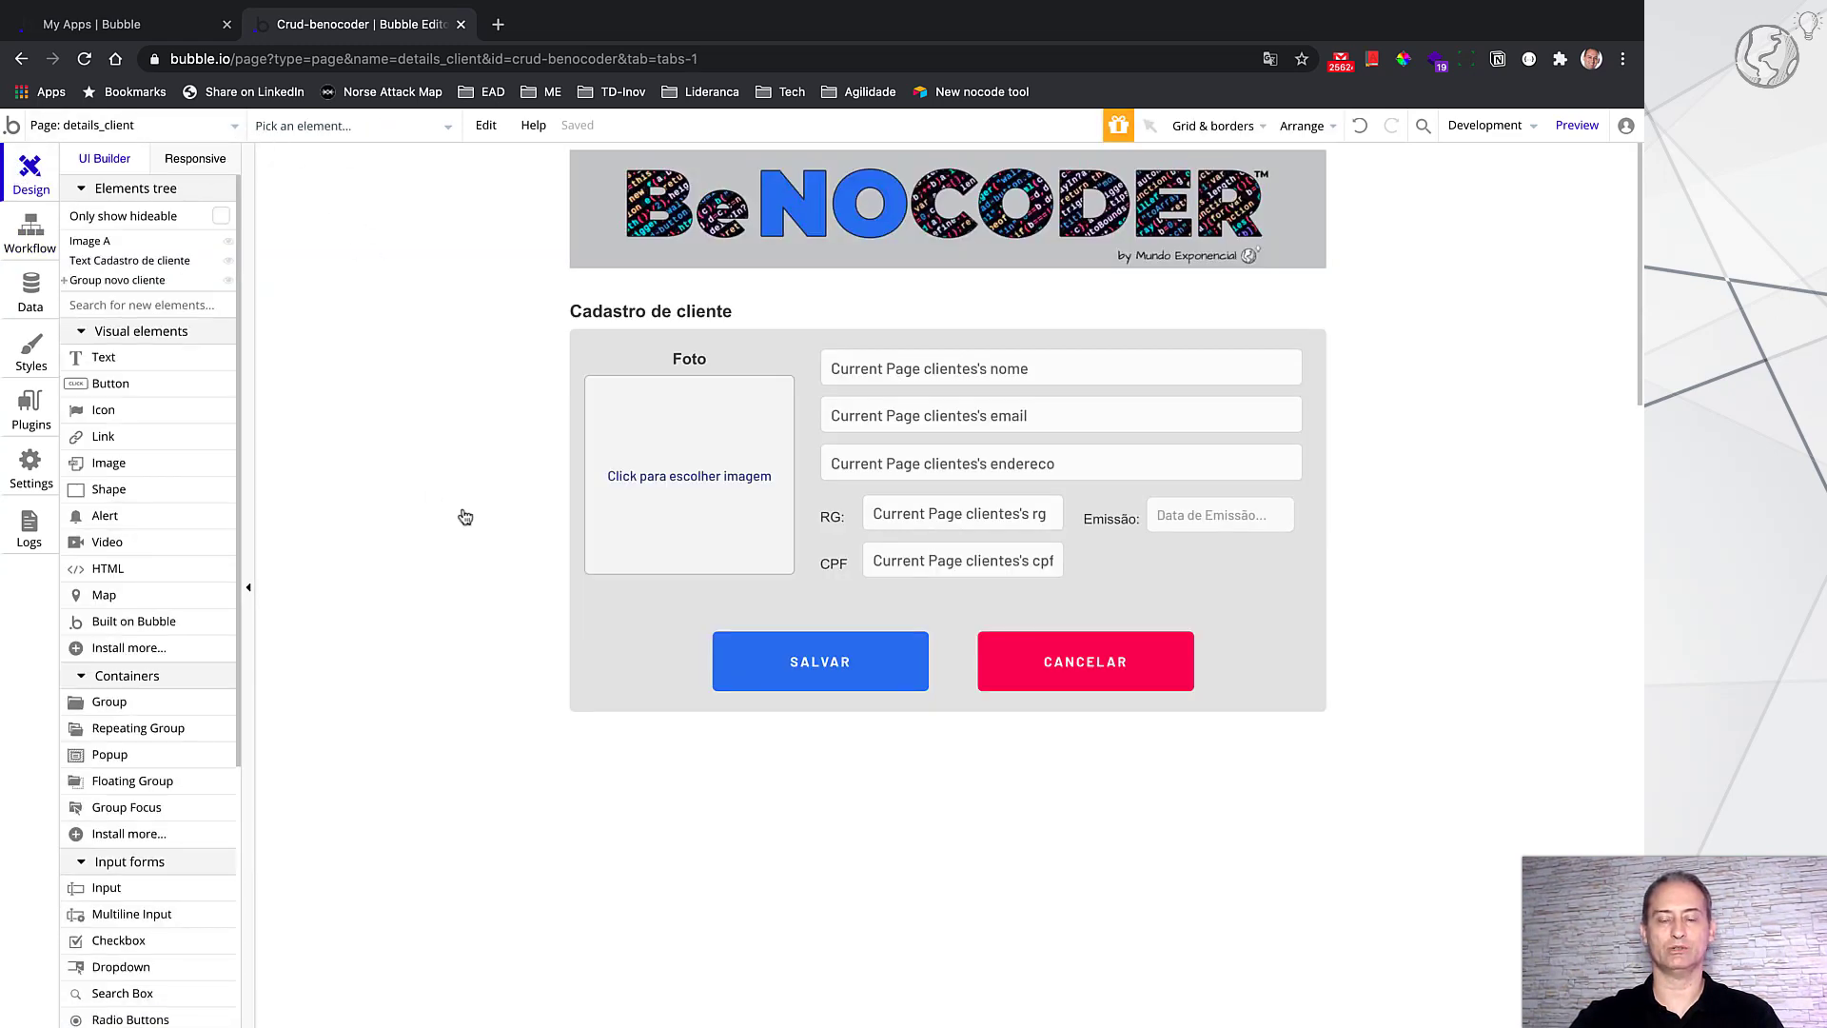
pyautogui.doubleClick(1261, 831)
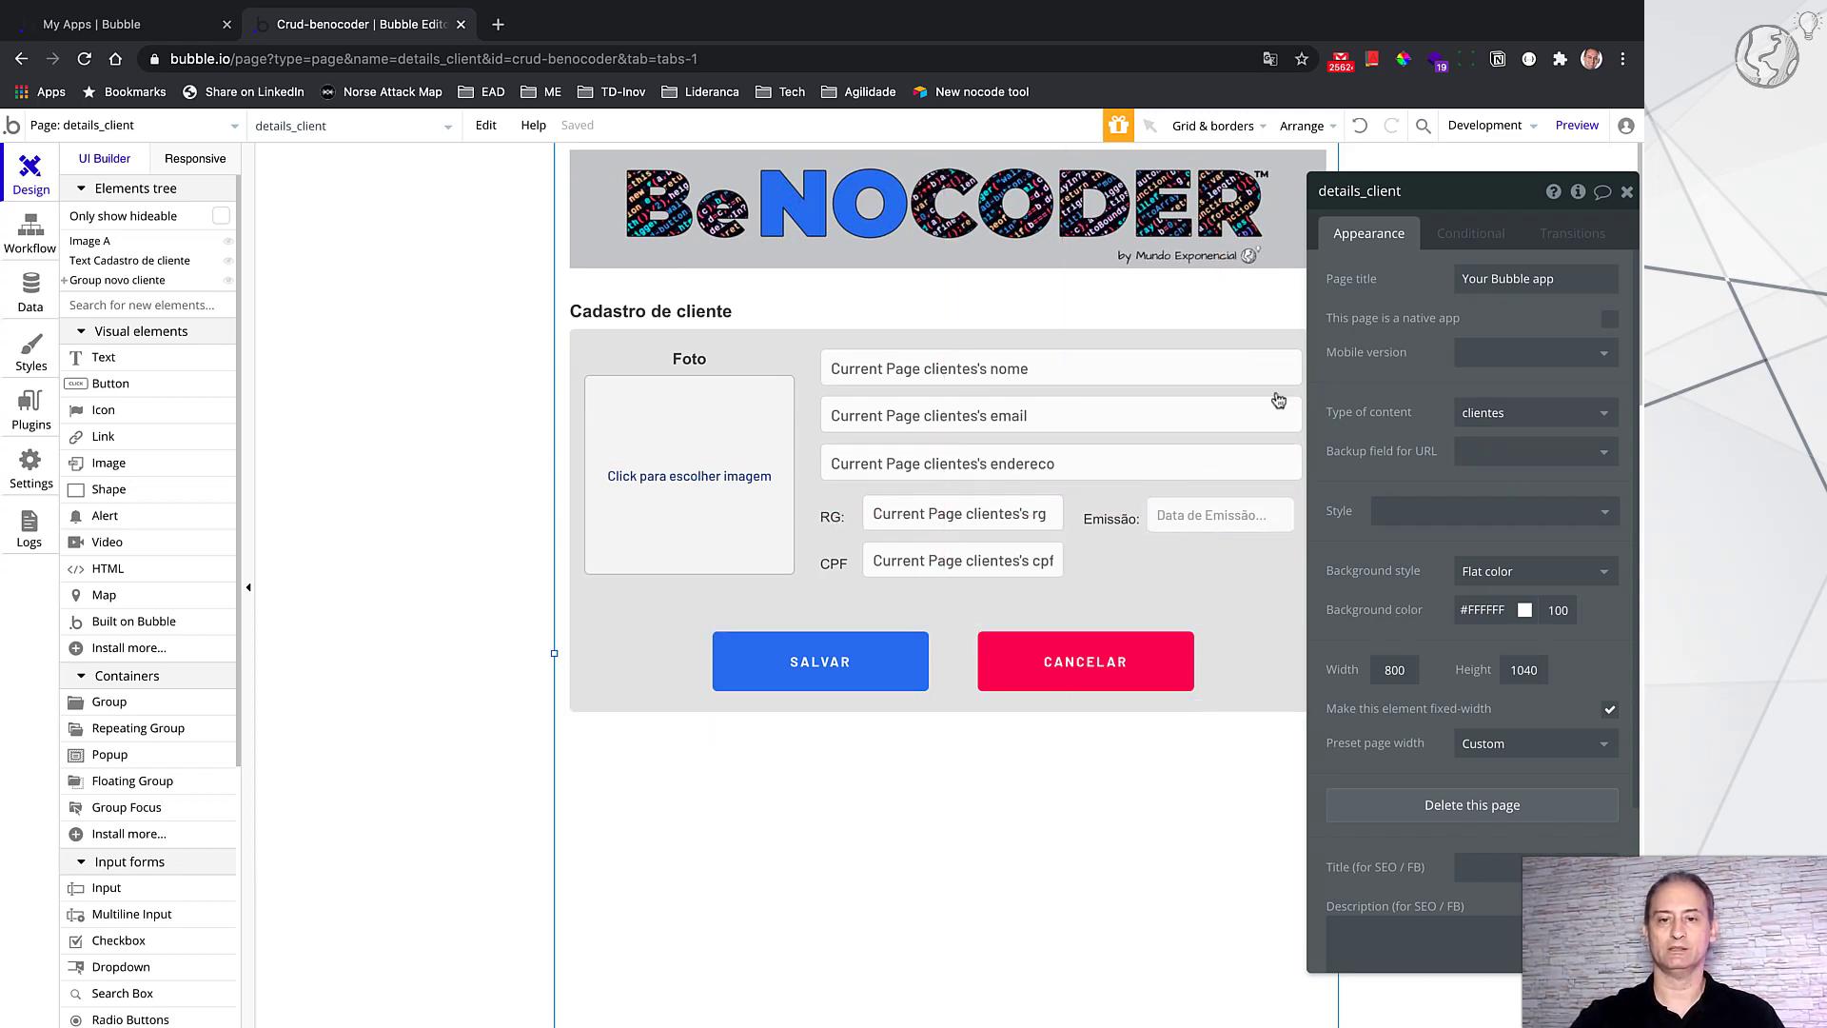
# Step: Inspect the details_client inputs, then view Nome's condition disabling it when visualizar is sim
pyautogui.moveTo(1454, 196); pyautogui.dragTo(1484, 202)
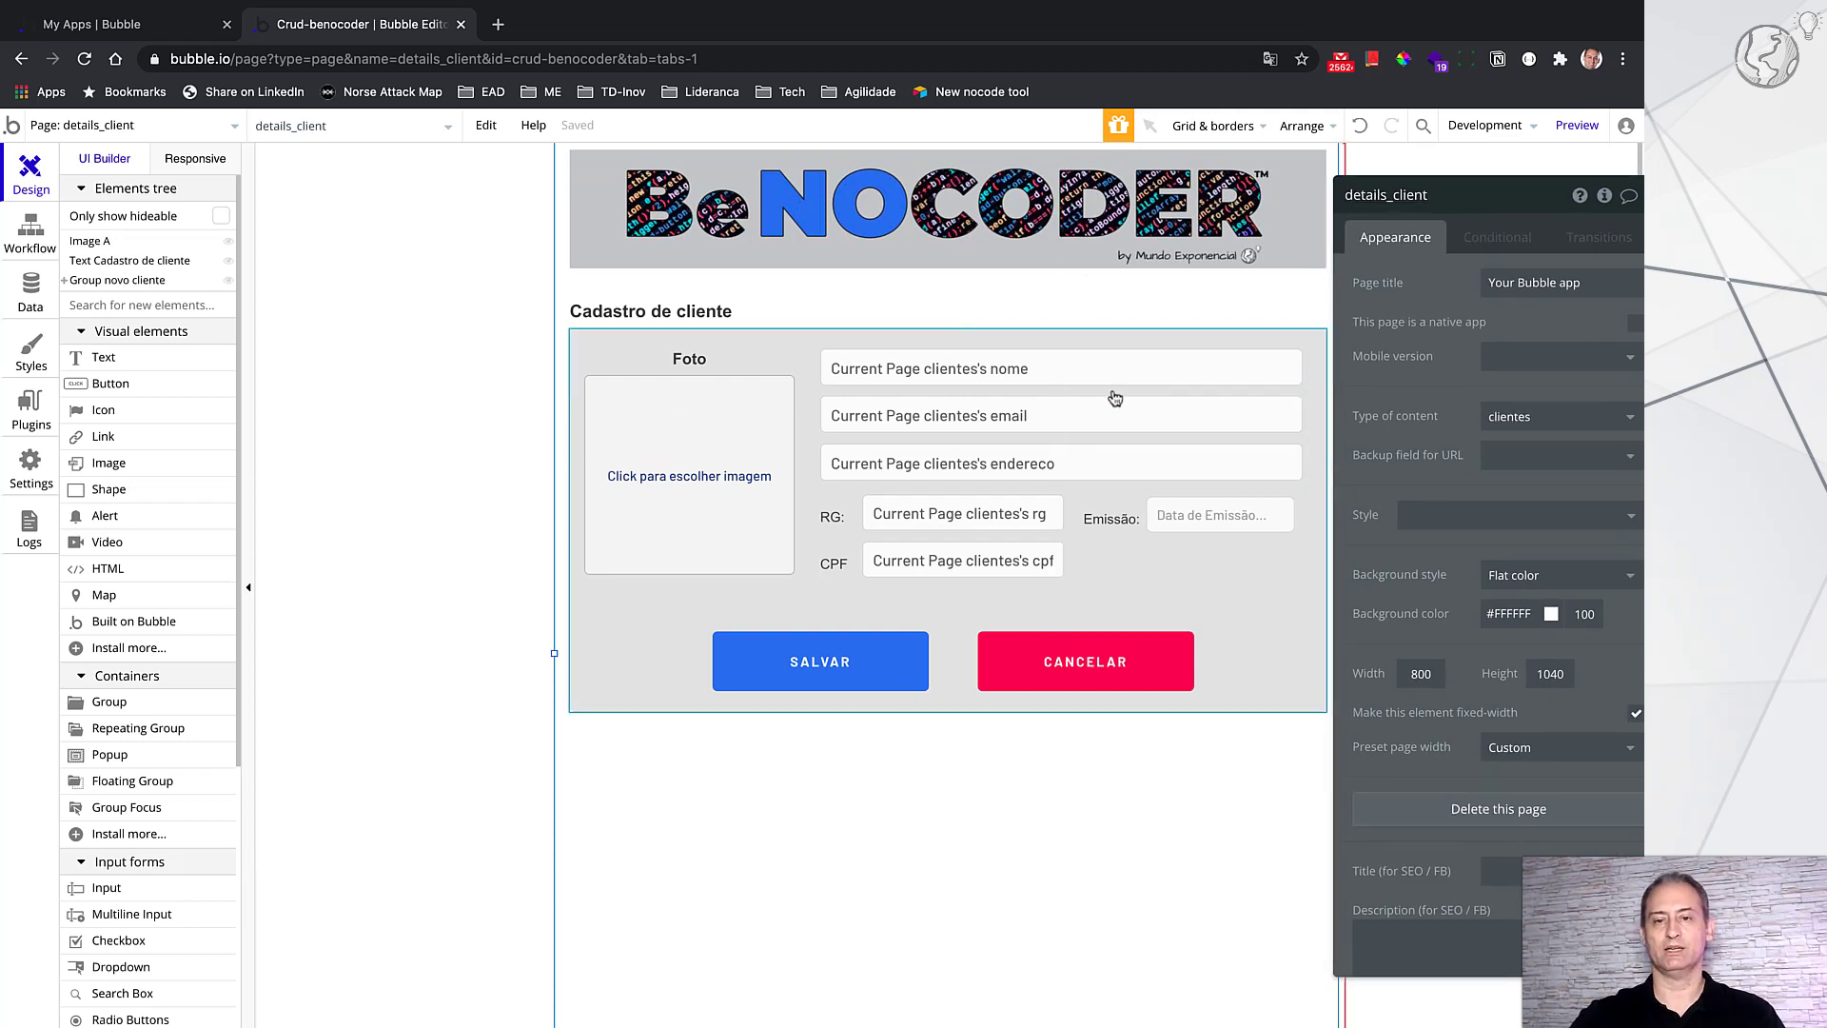
pyautogui.click(1051, 372)
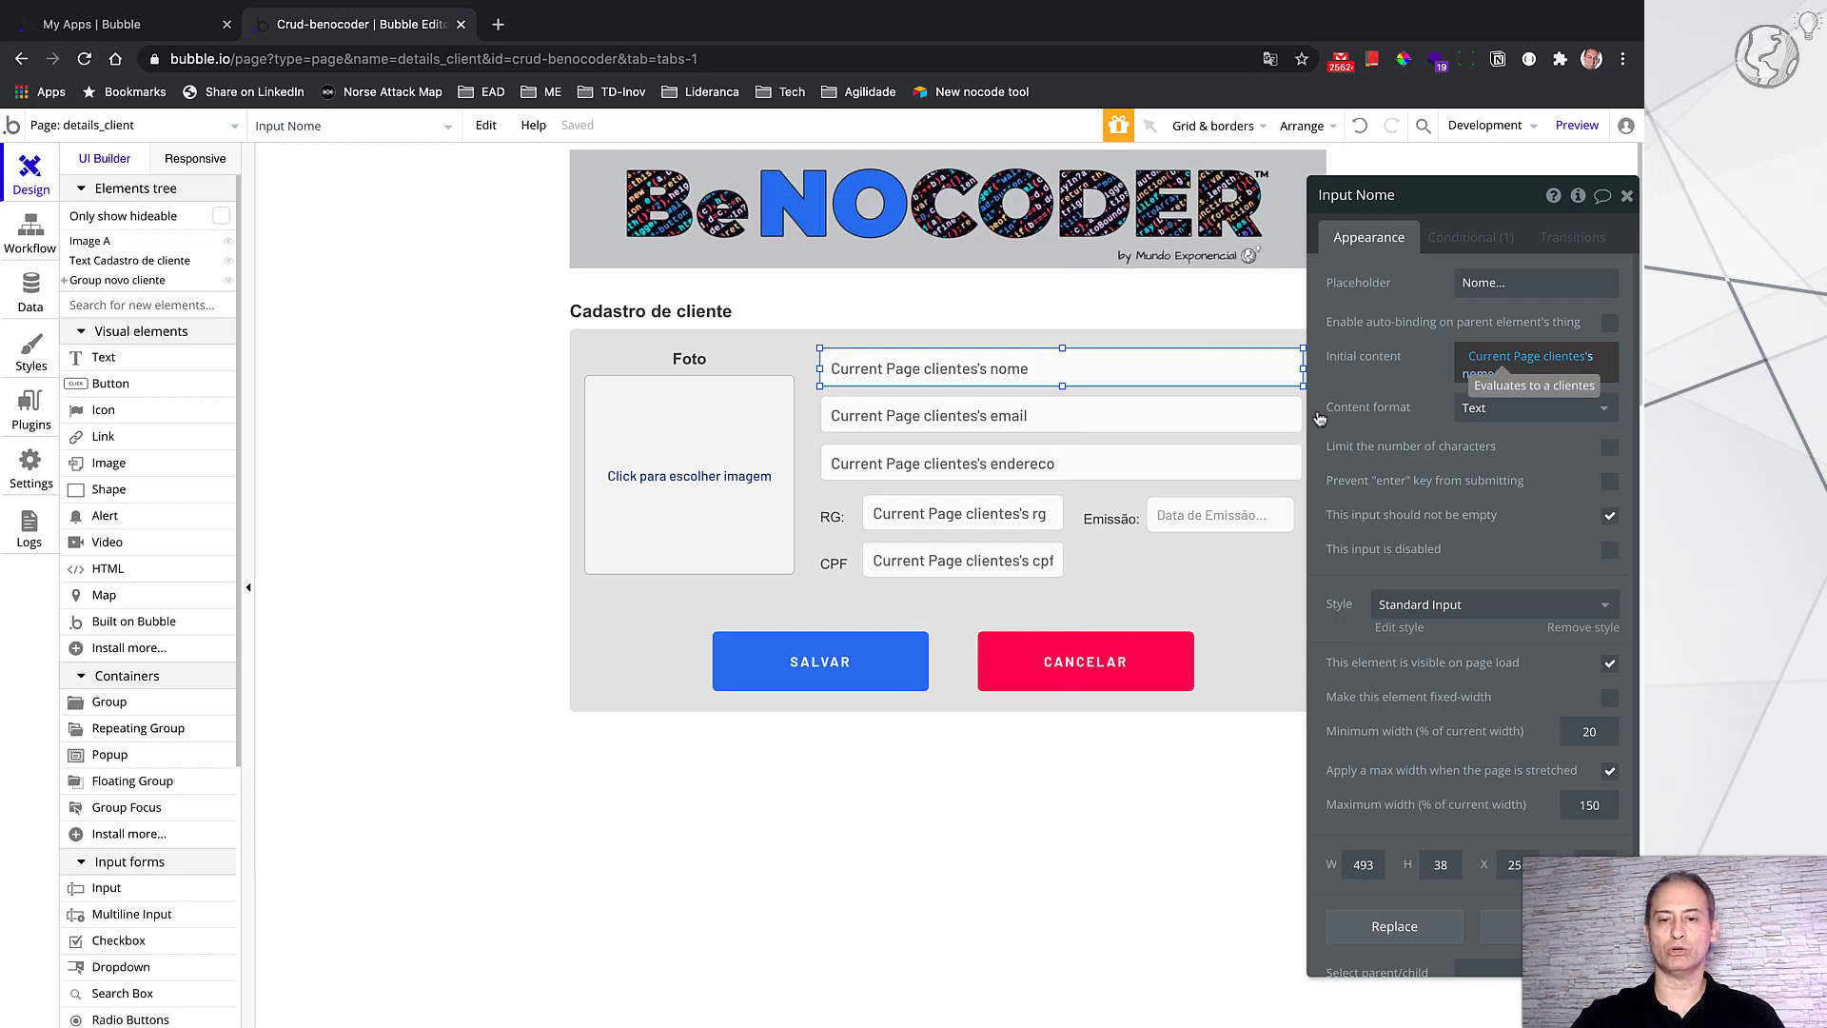
pyautogui.click(1075, 417)
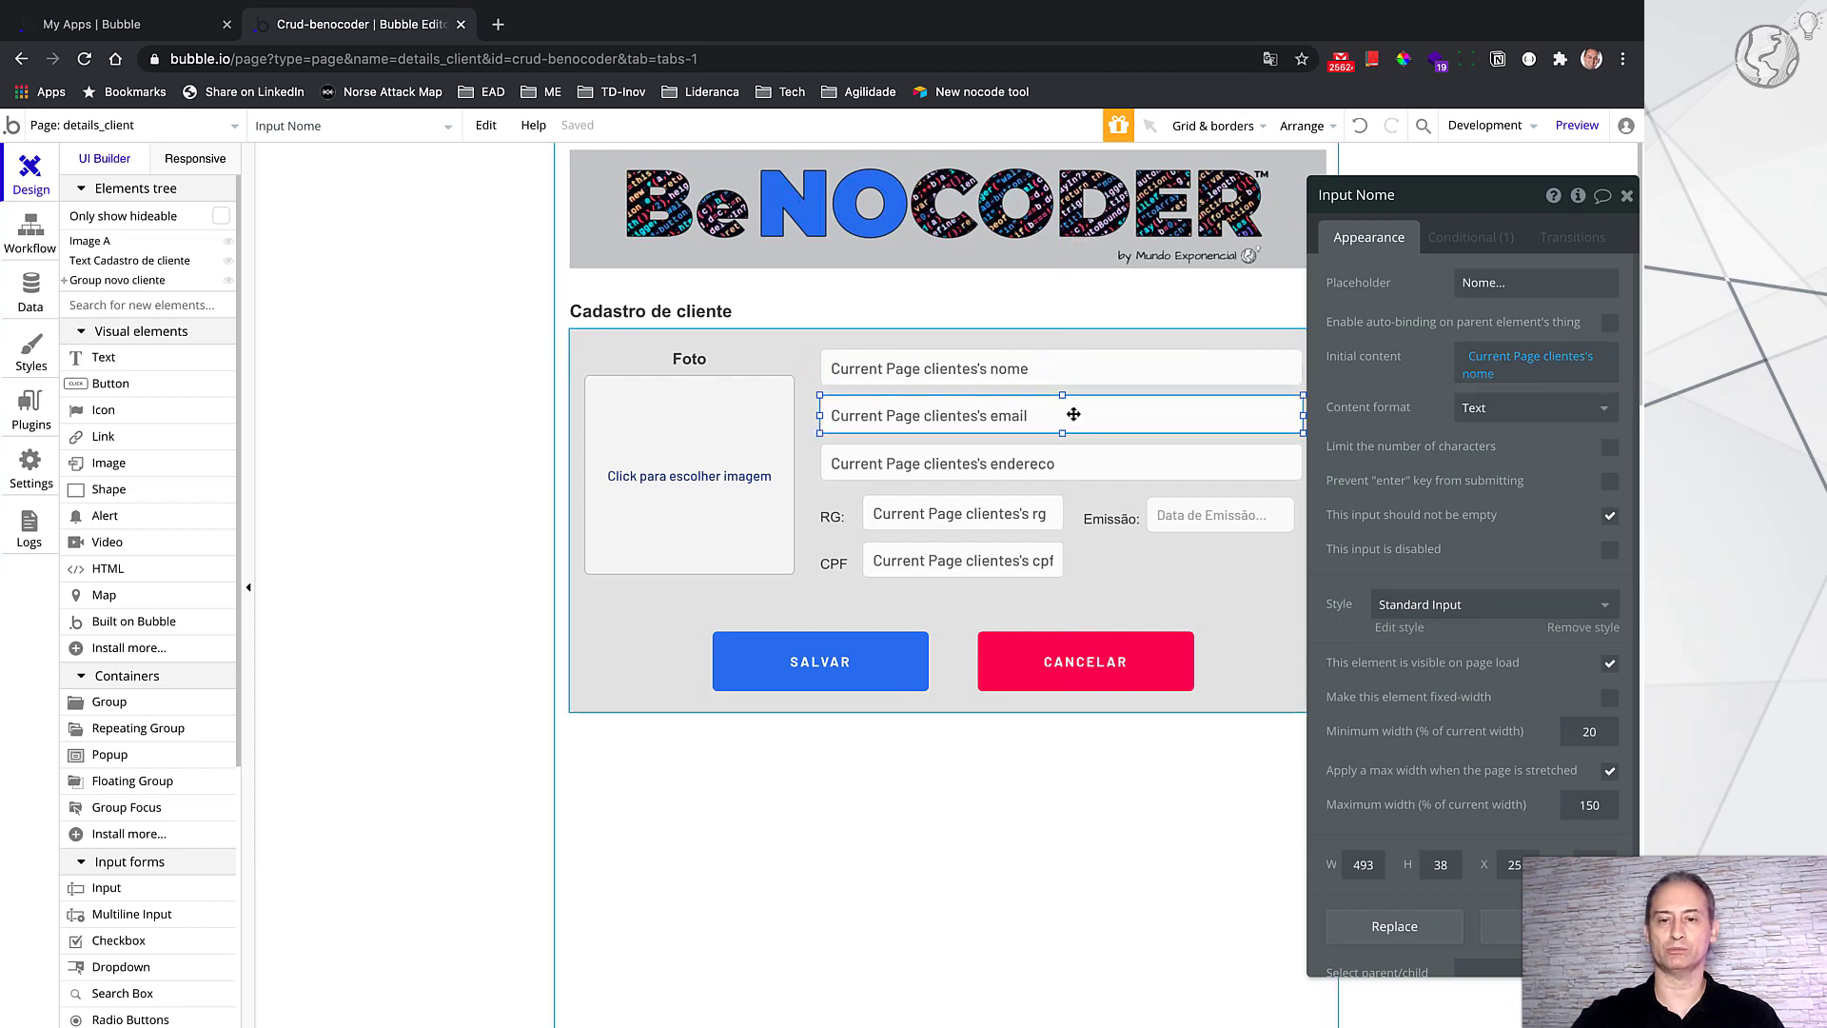
pyautogui.click(1071, 458)
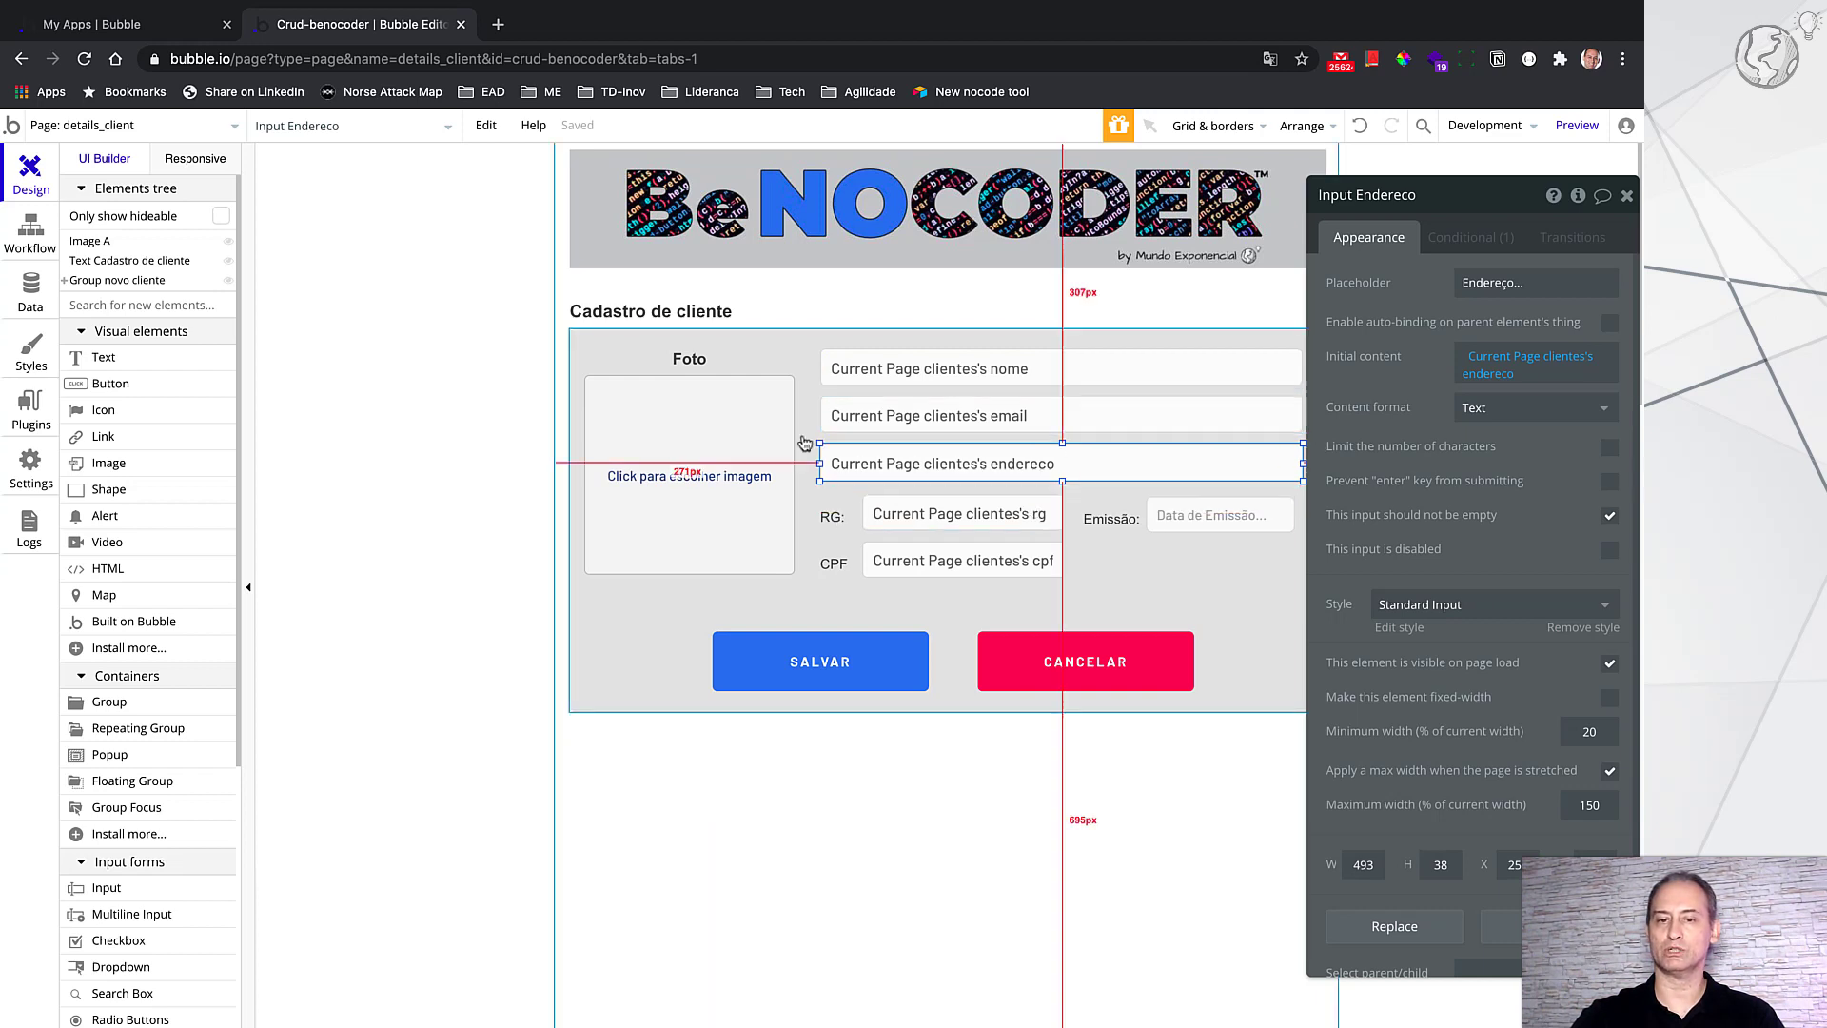
pyautogui.click(686, 473)
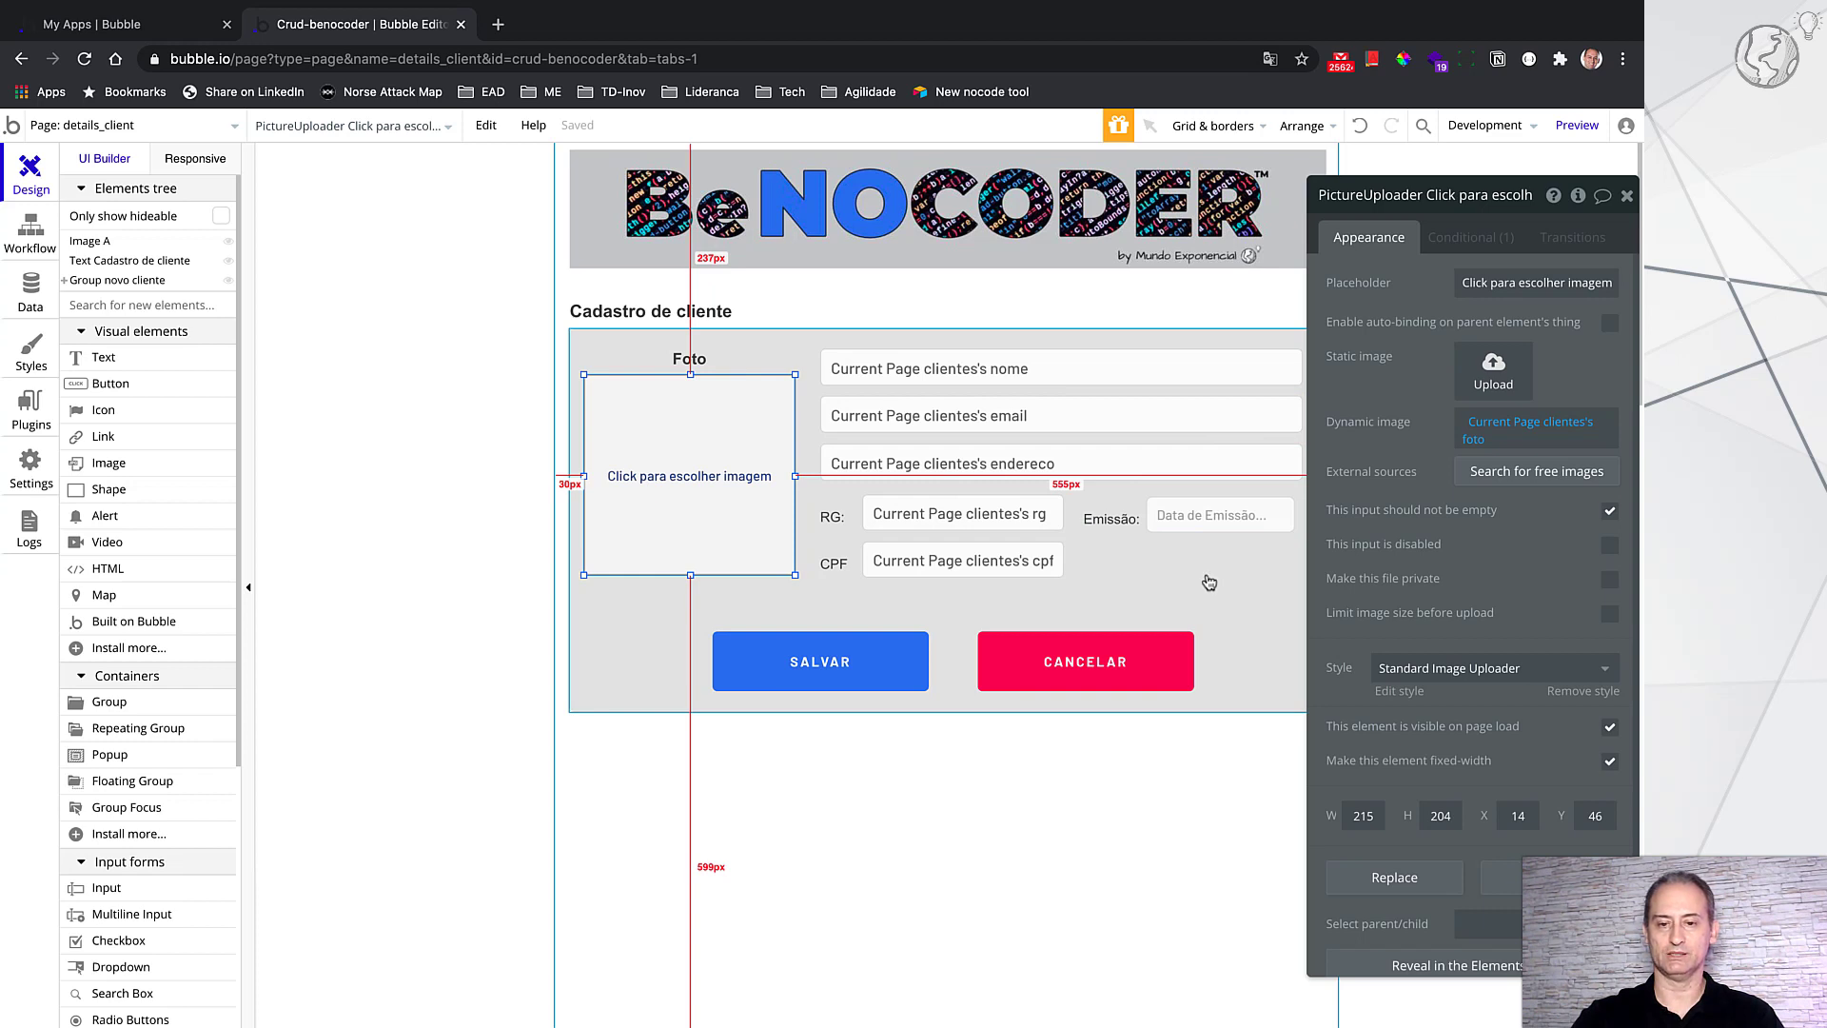
pyautogui.click(1130, 371)
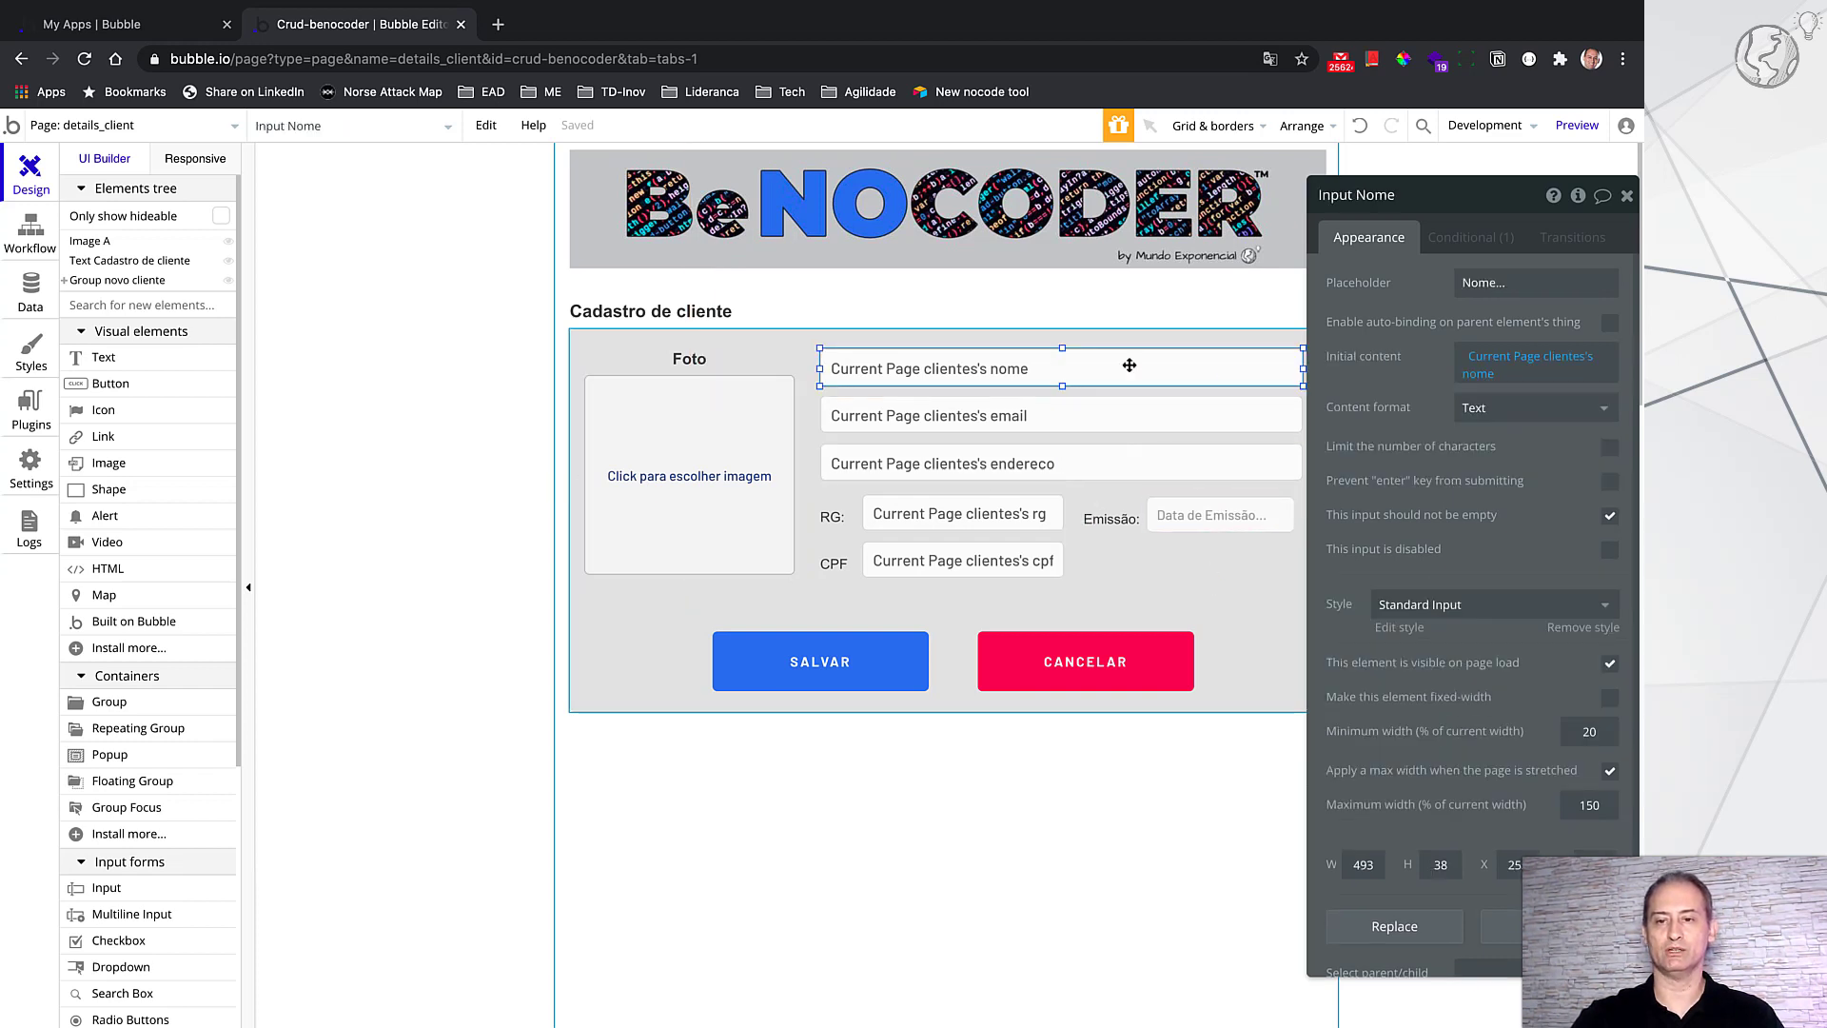
pyautogui.click(1459, 243)
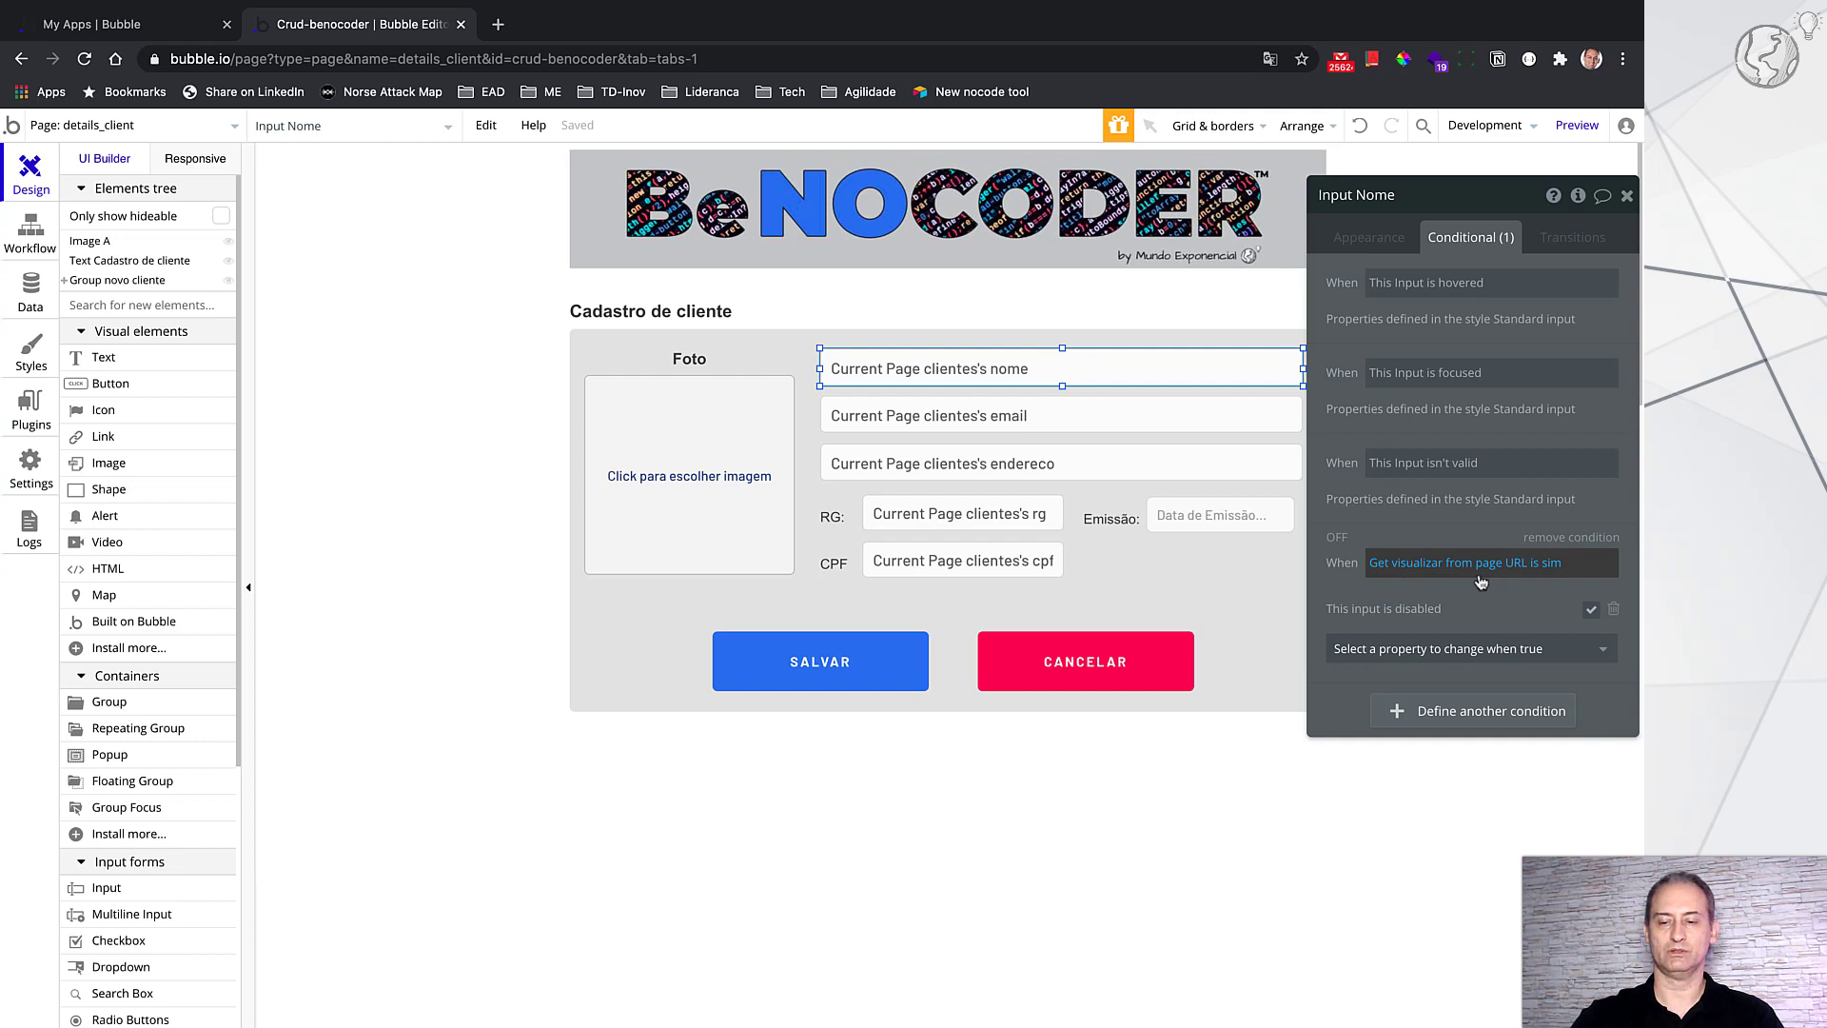
# Step: Inspect the 'Get visualizar from page URL' parameter expression and its details
pyautogui.click(1409, 571)
pyautogui.click(1410, 565)
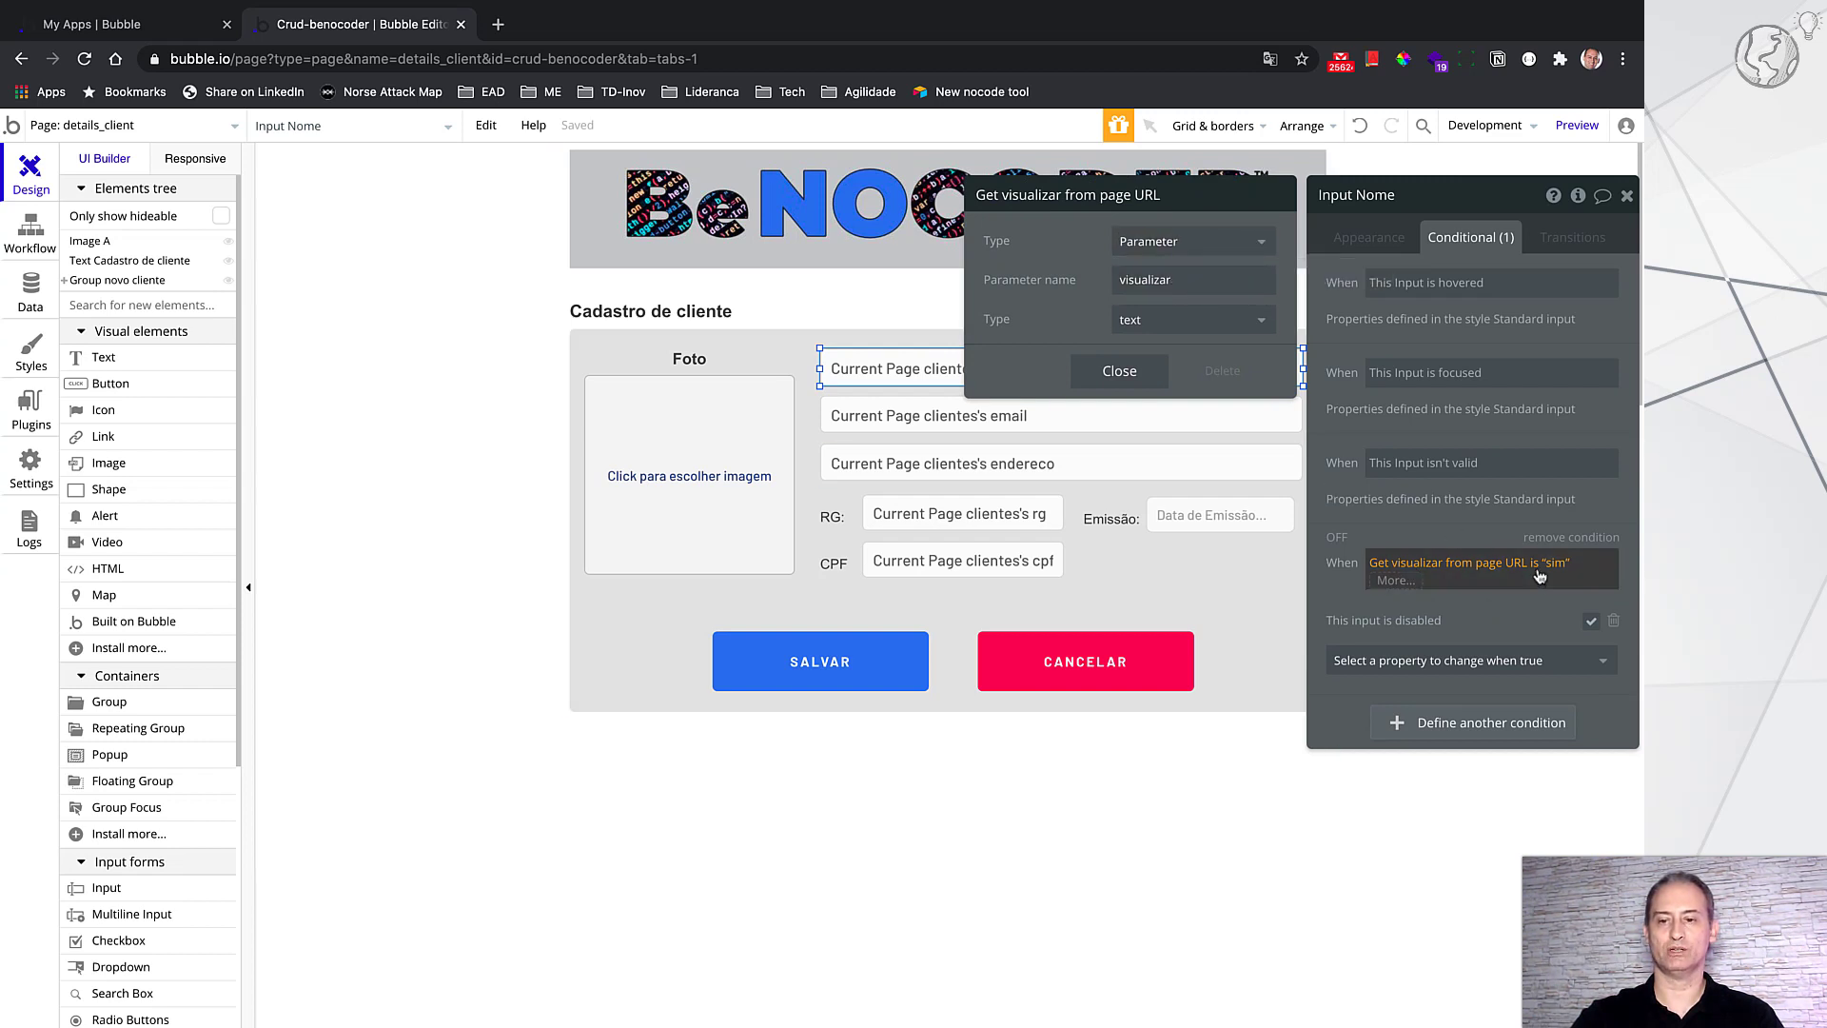
pyautogui.click(1138, 375)
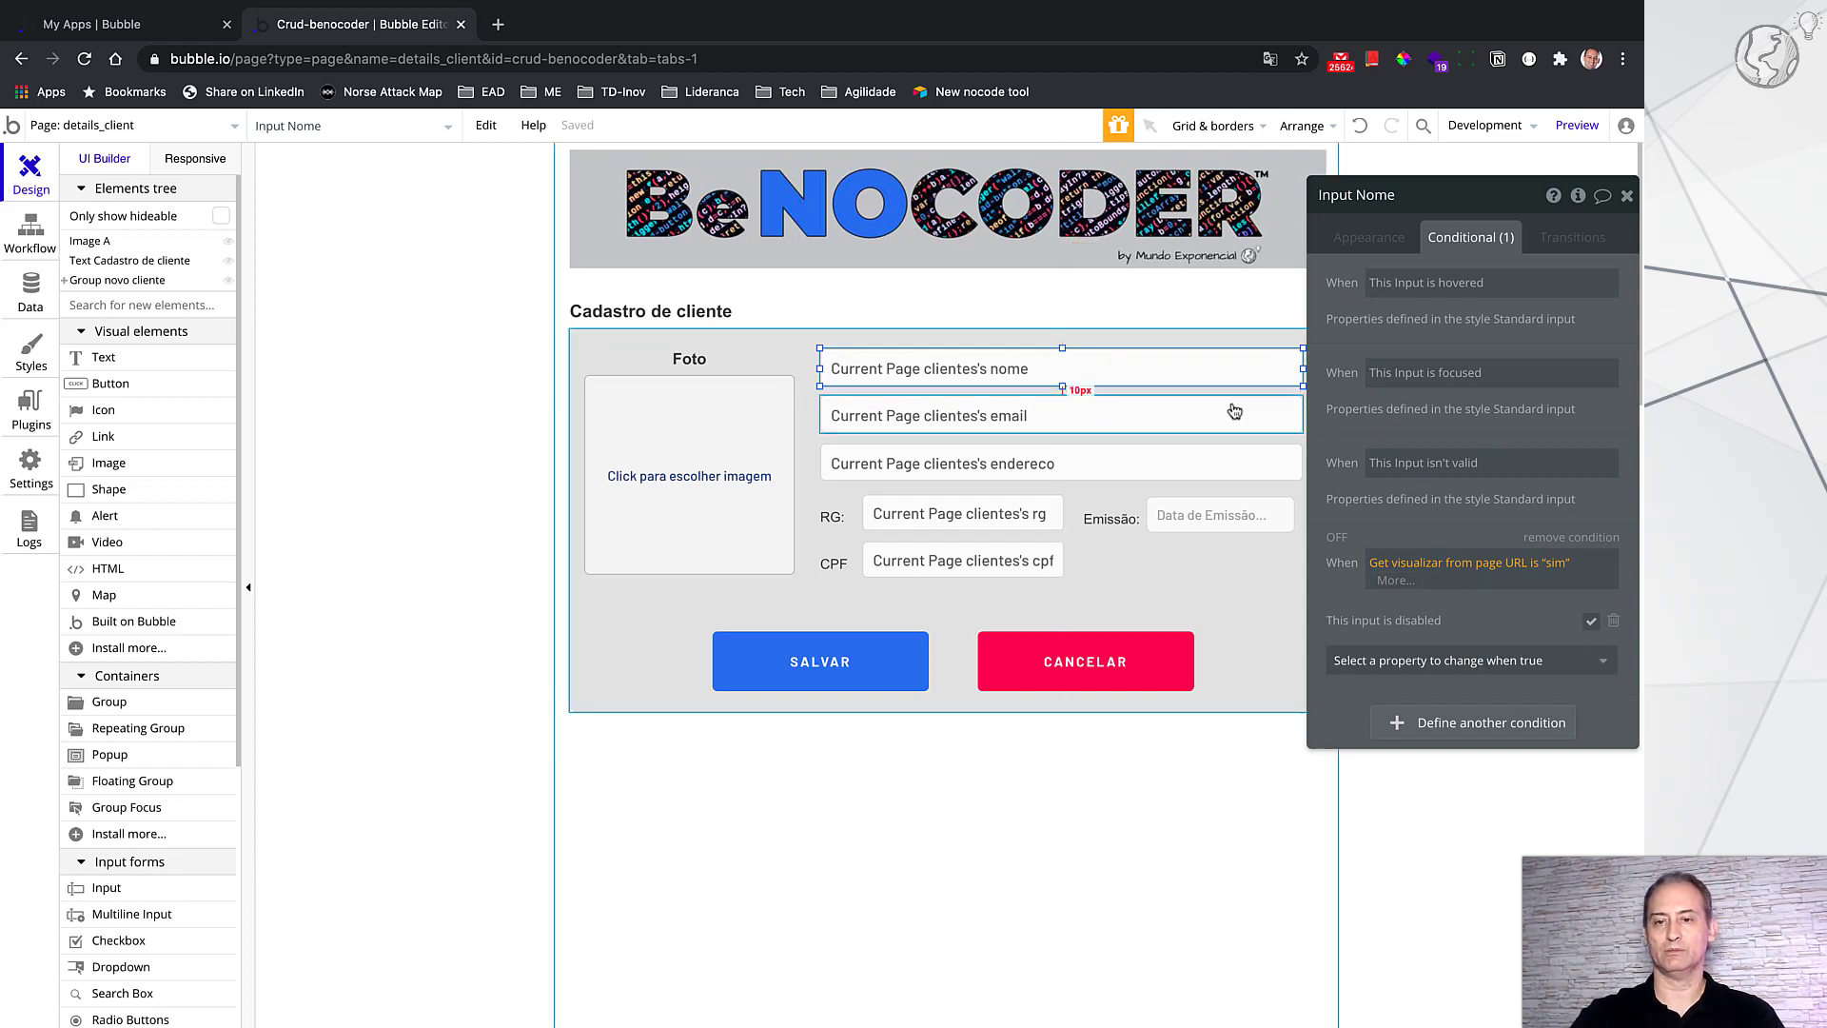
# Step: Check the email, endereco, RG, Emissão, CPF inputs and photo uploader conditionals, then select Group A
pyautogui.click(1213, 422)
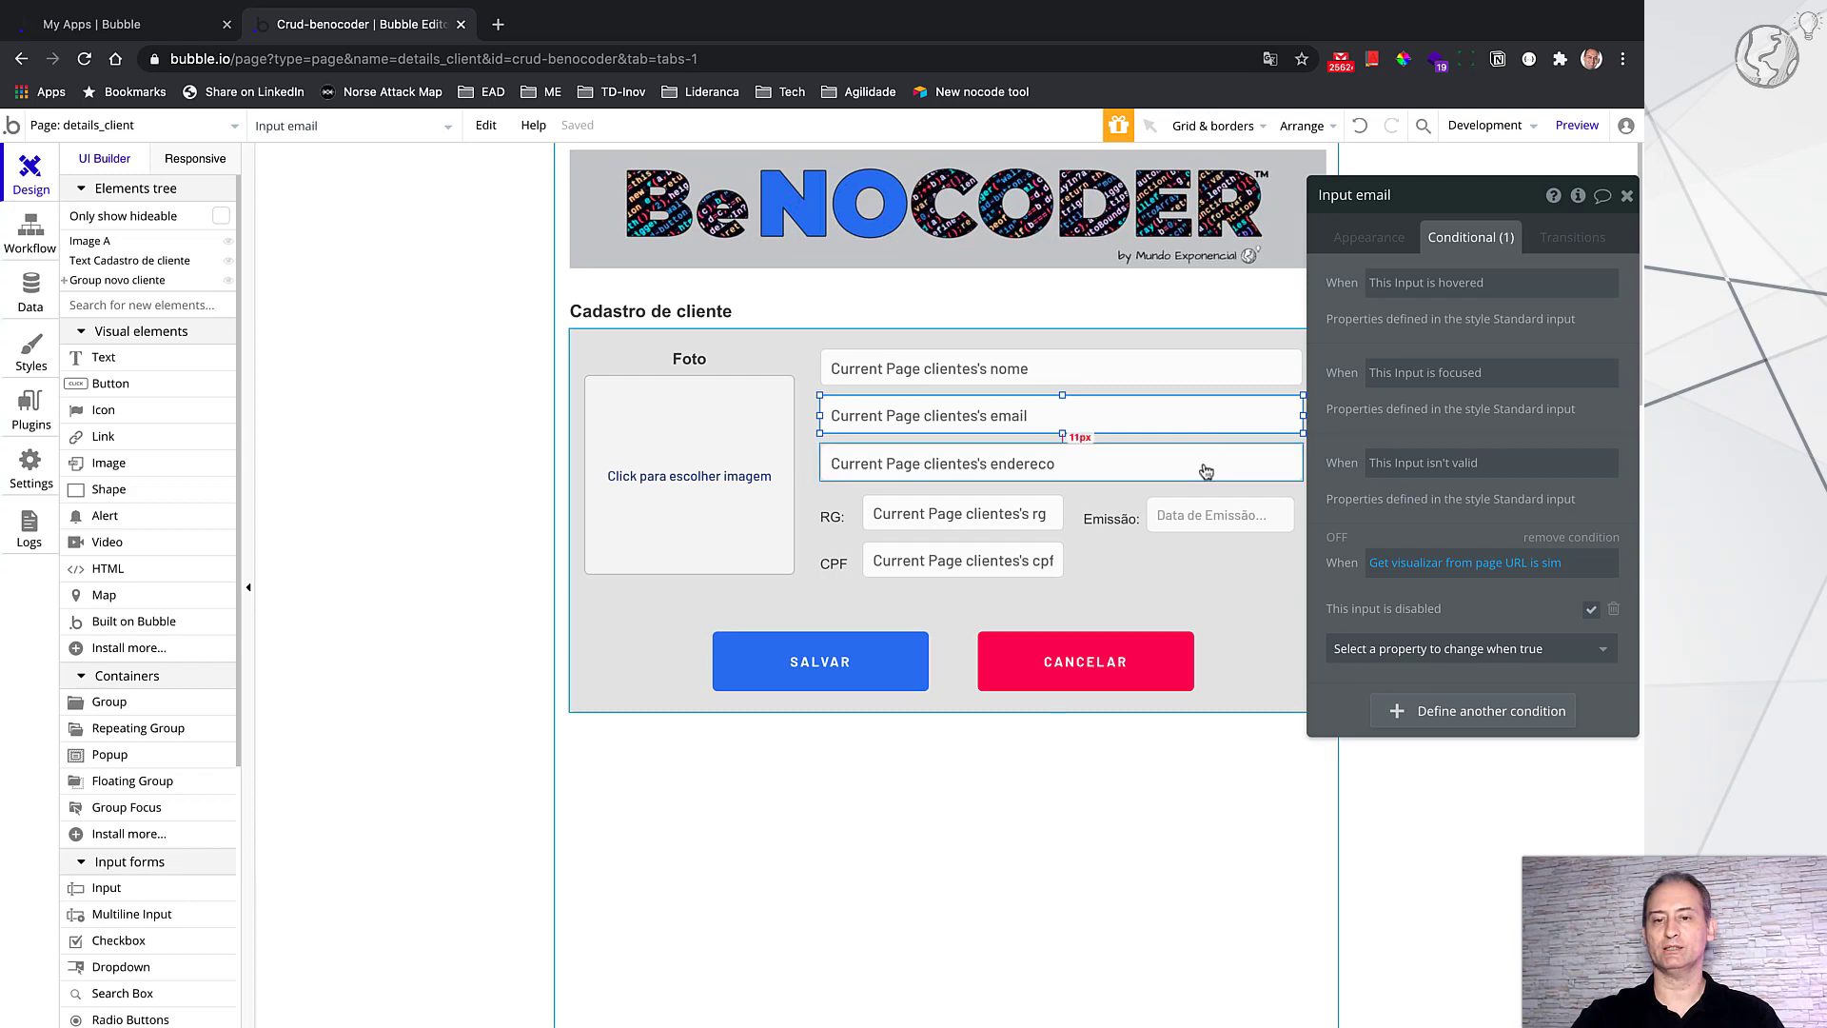
pyautogui.click(1203, 463)
pyautogui.click(1042, 523)
pyautogui.click(1201, 519)
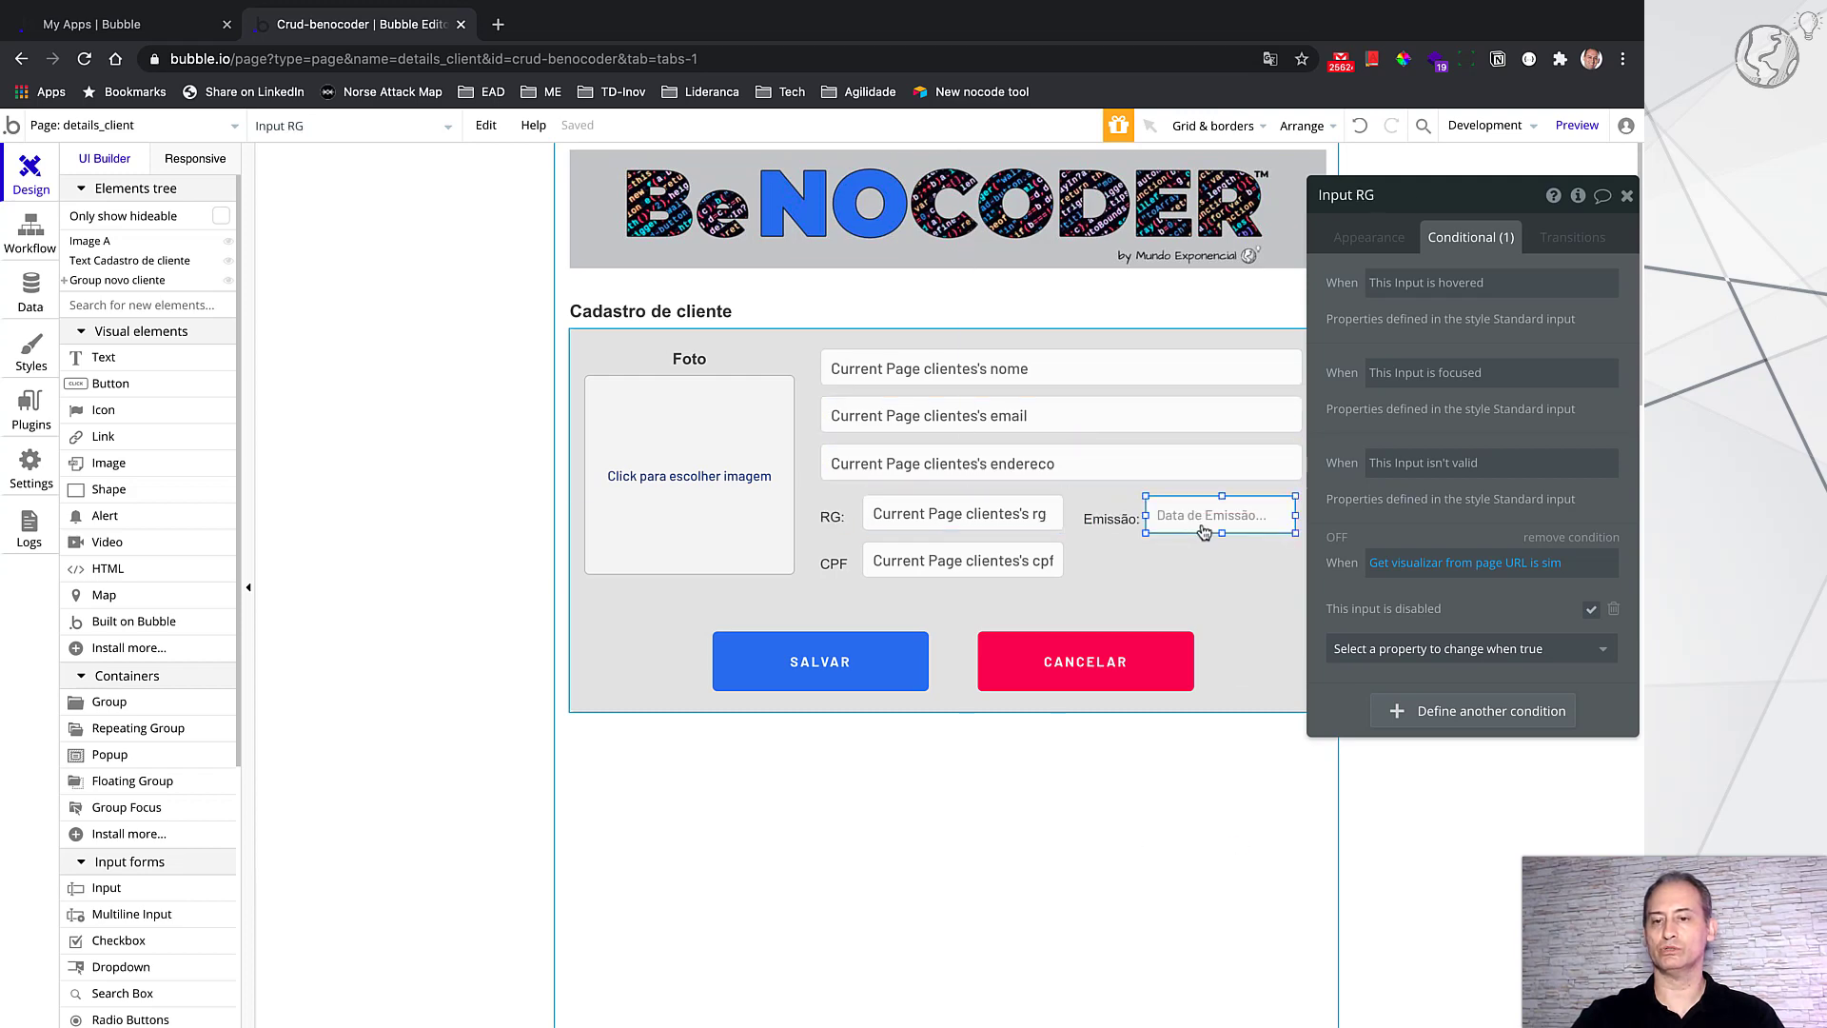
pyautogui.click(1024, 556)
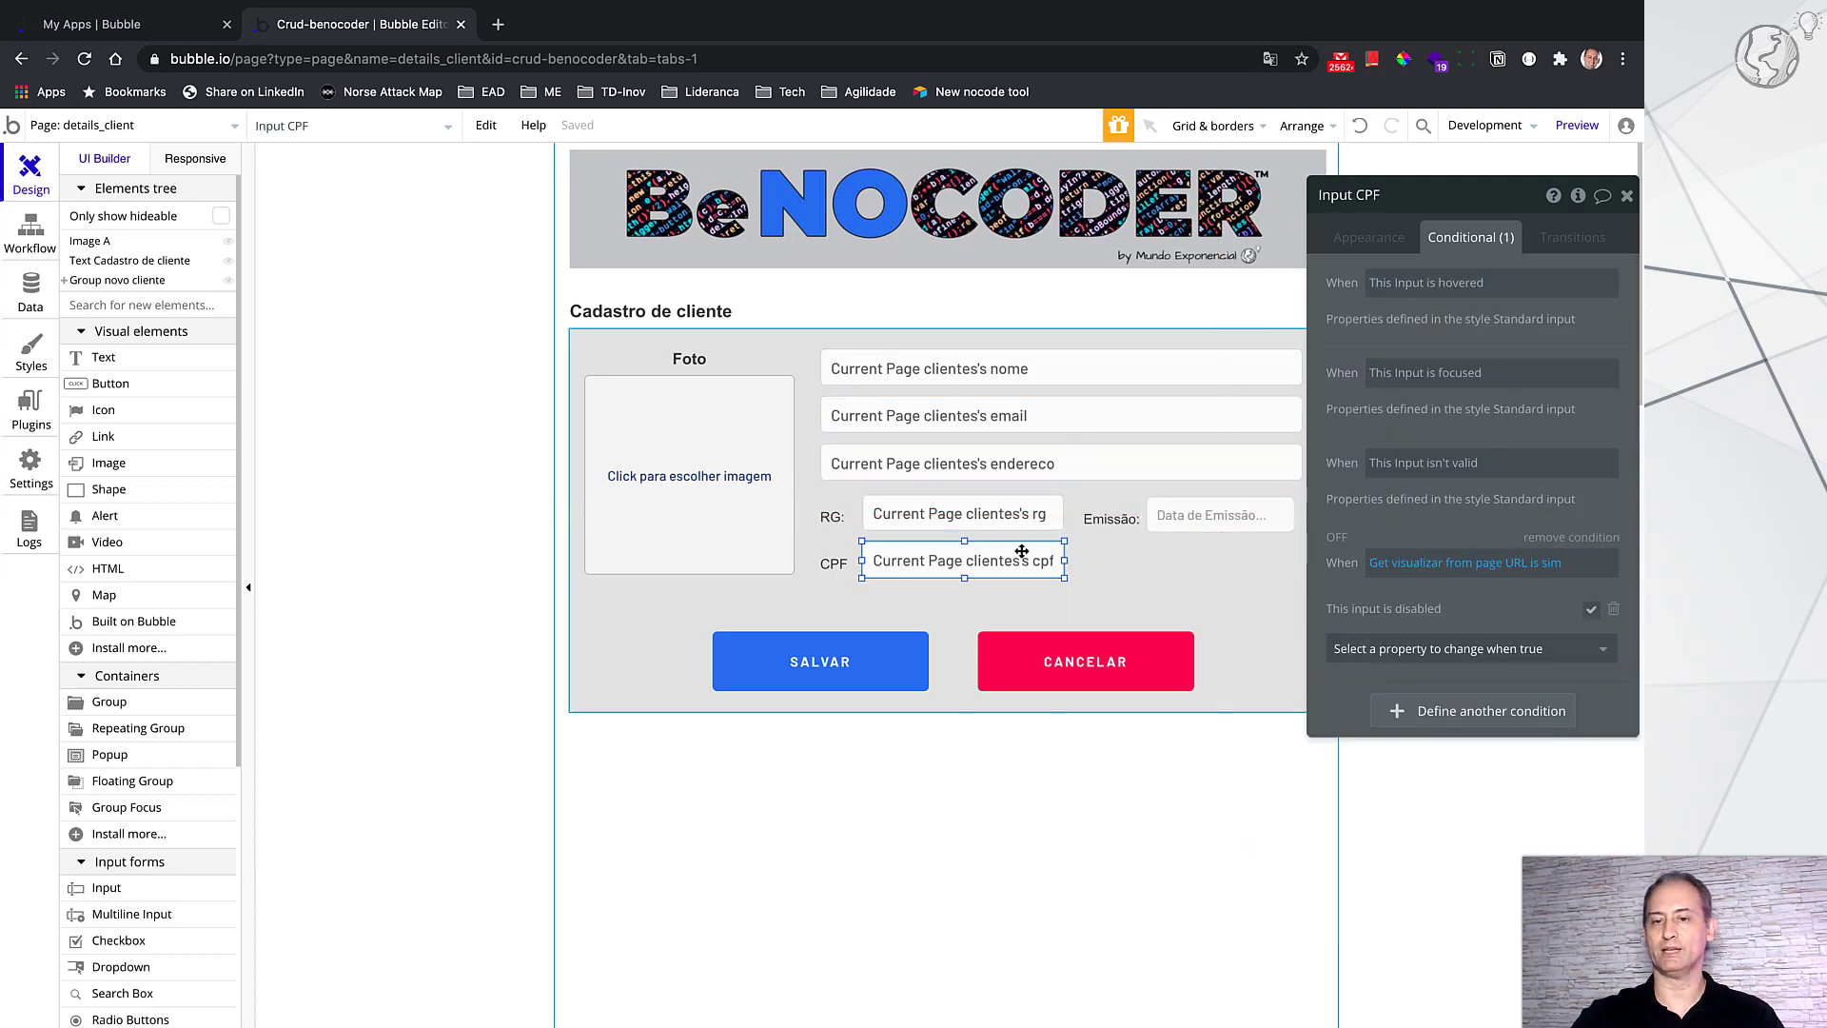
pyautogui.click(788, 486)
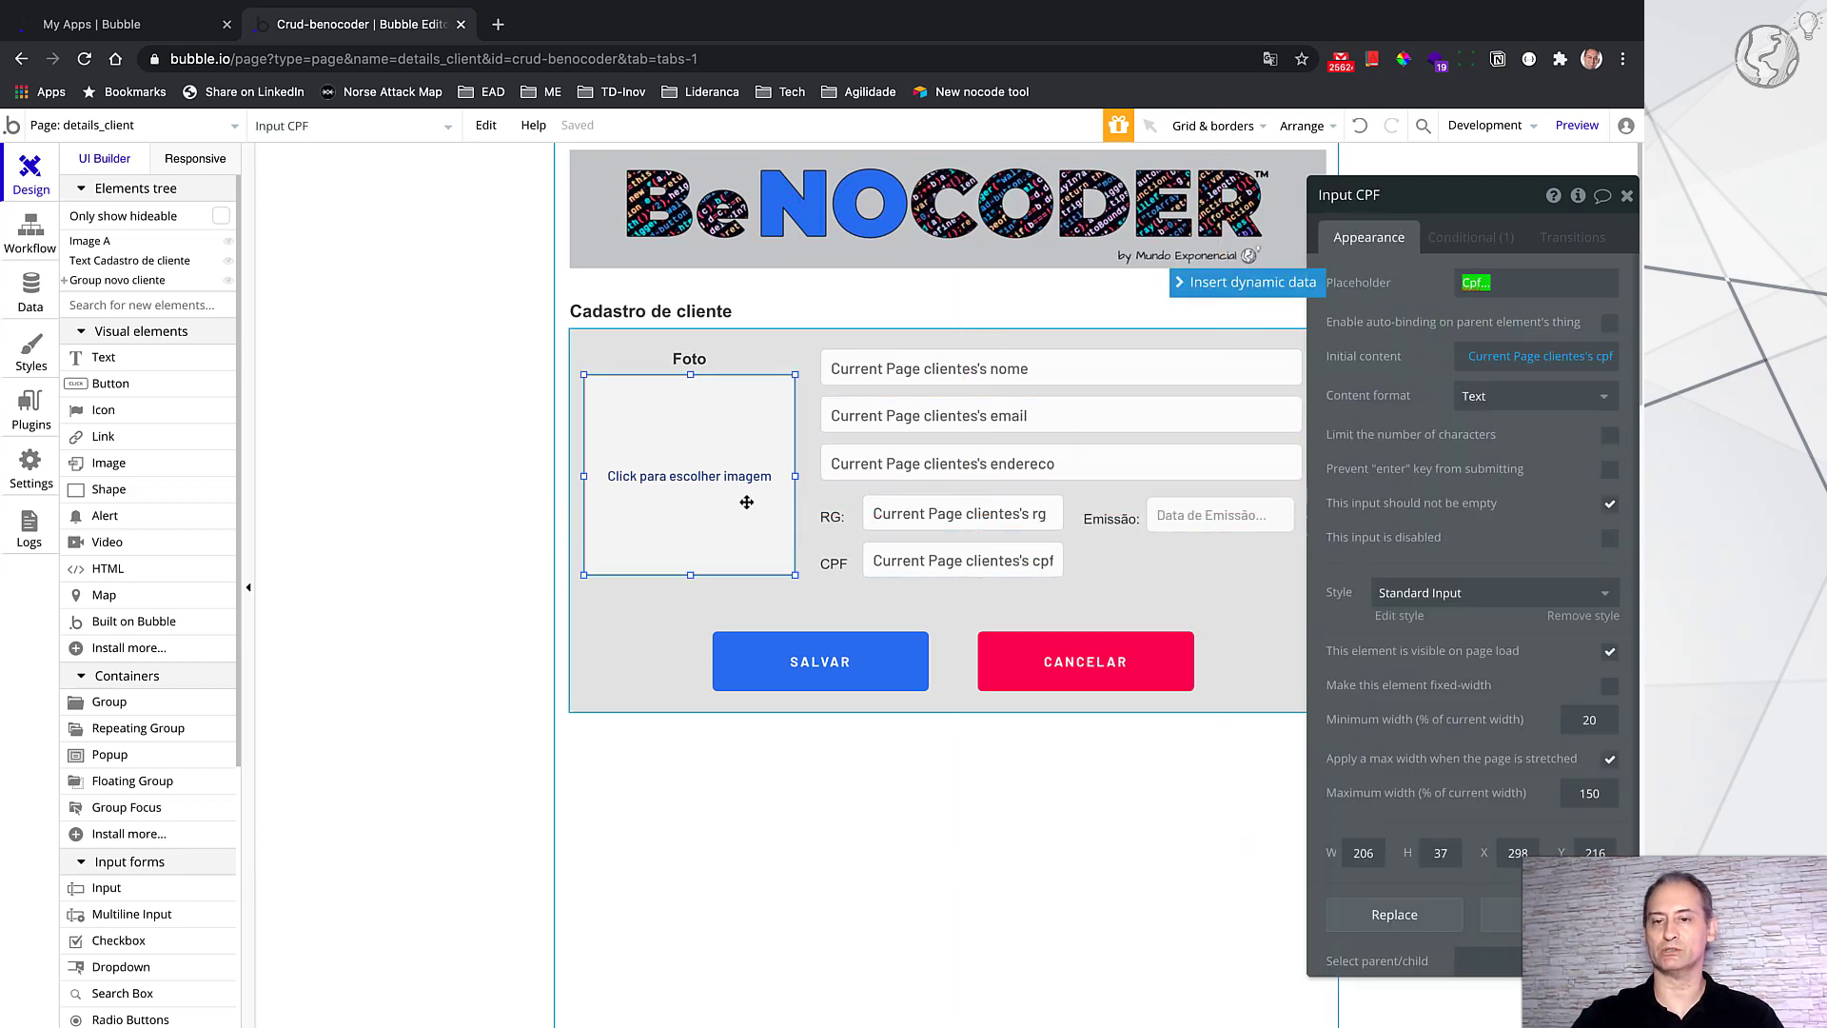
pyautogui.click(1491, 239)
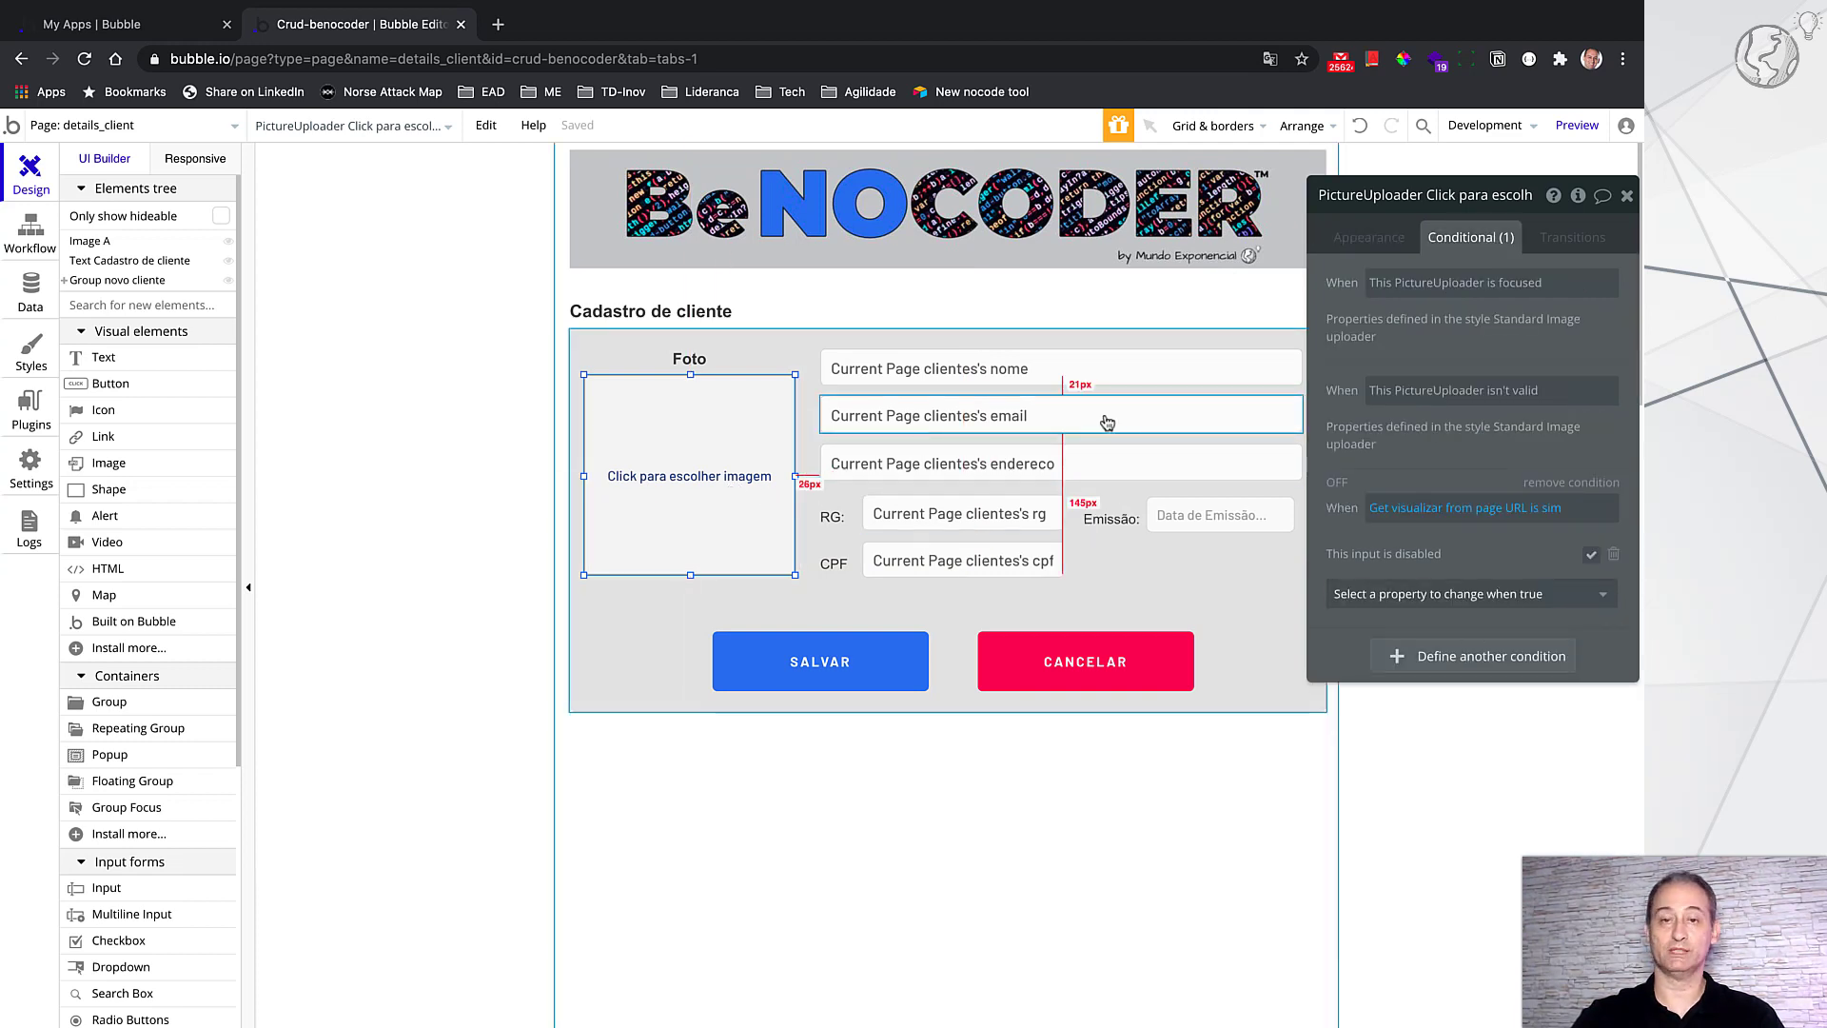
pyautogui.click(1371, 235)
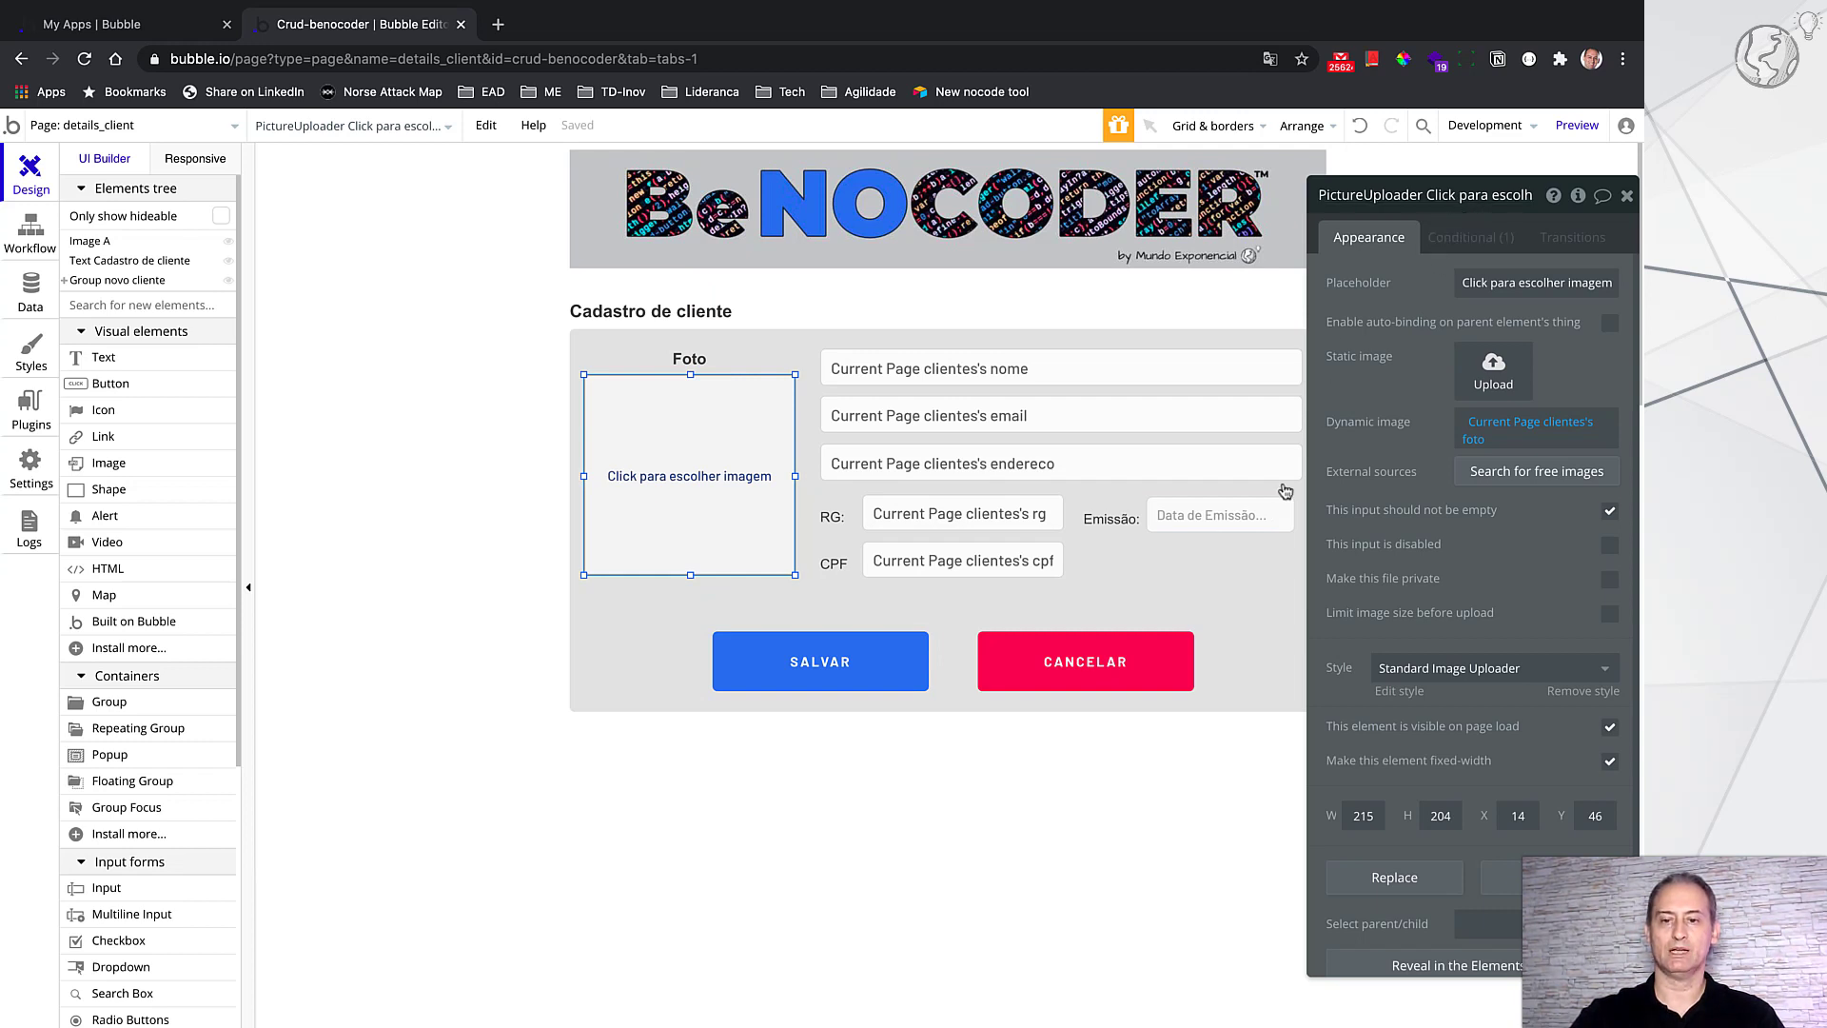
pyautogui.click(1271, 636)
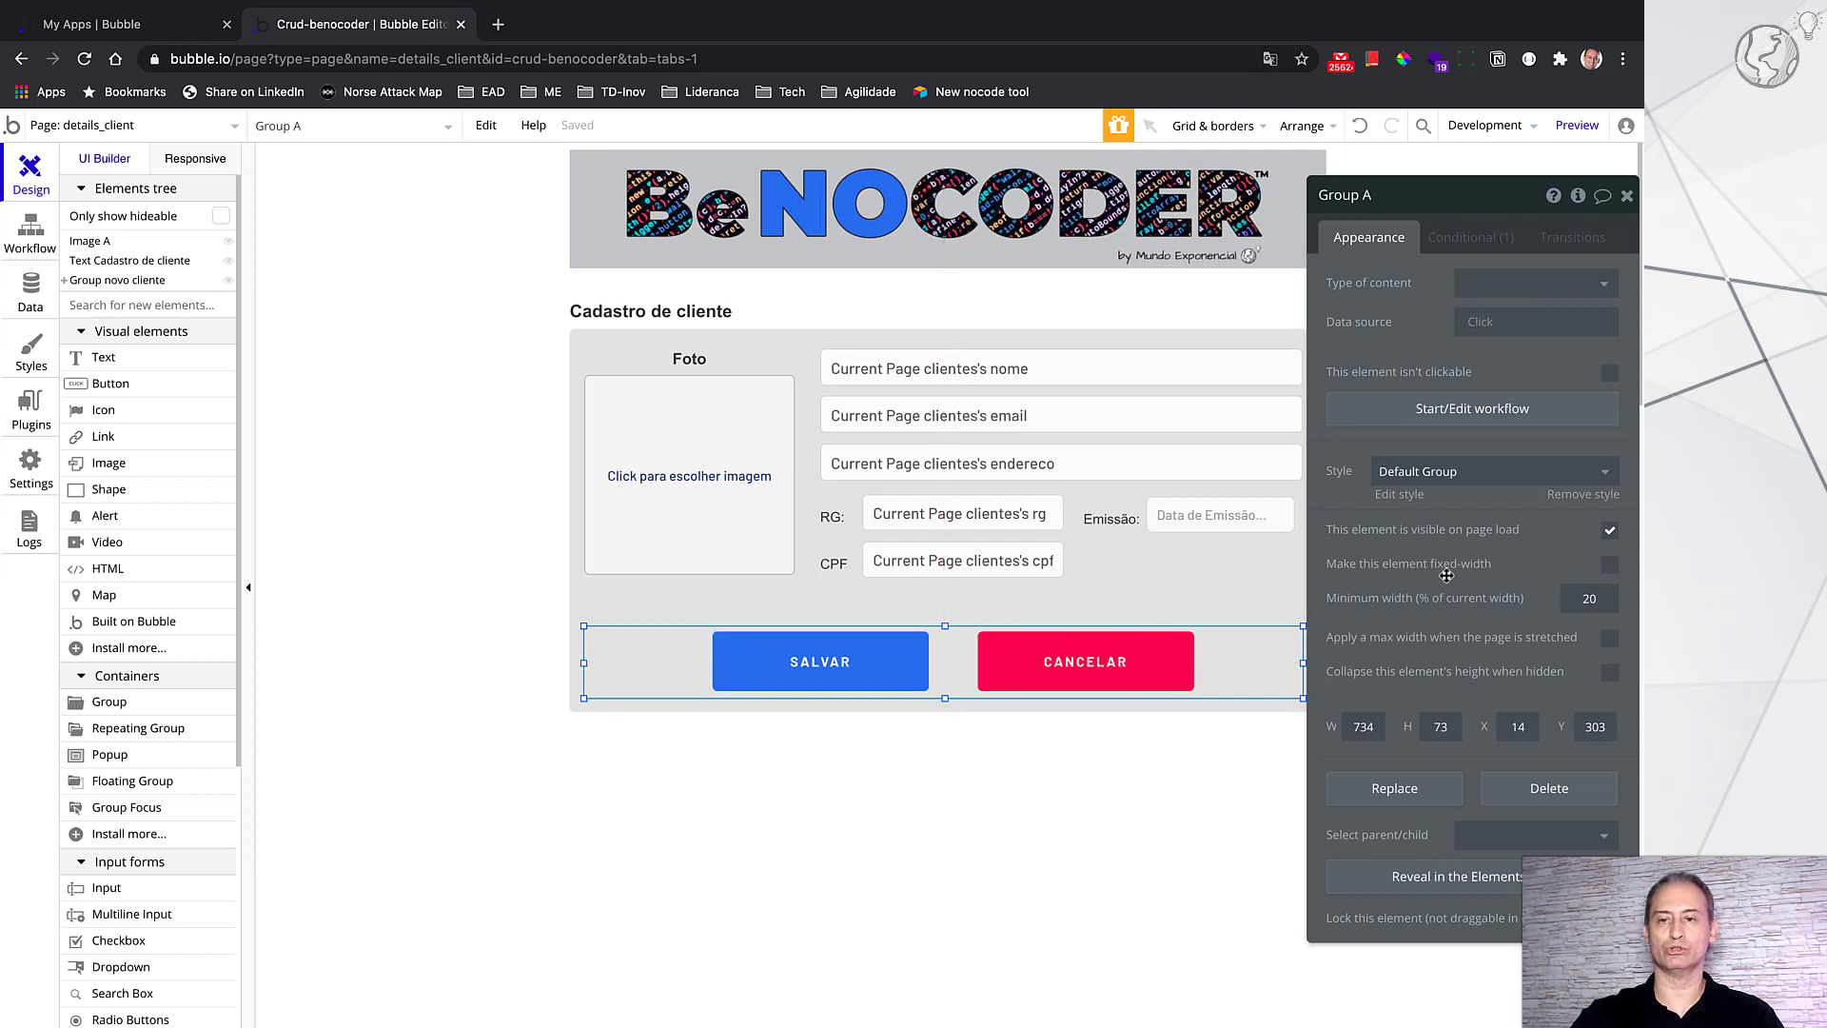
# Step: Review Group A's condition, then reveal VOLTAR and check its appearance (221×61, #479922 background)
pyautogui.click(1471, 240)
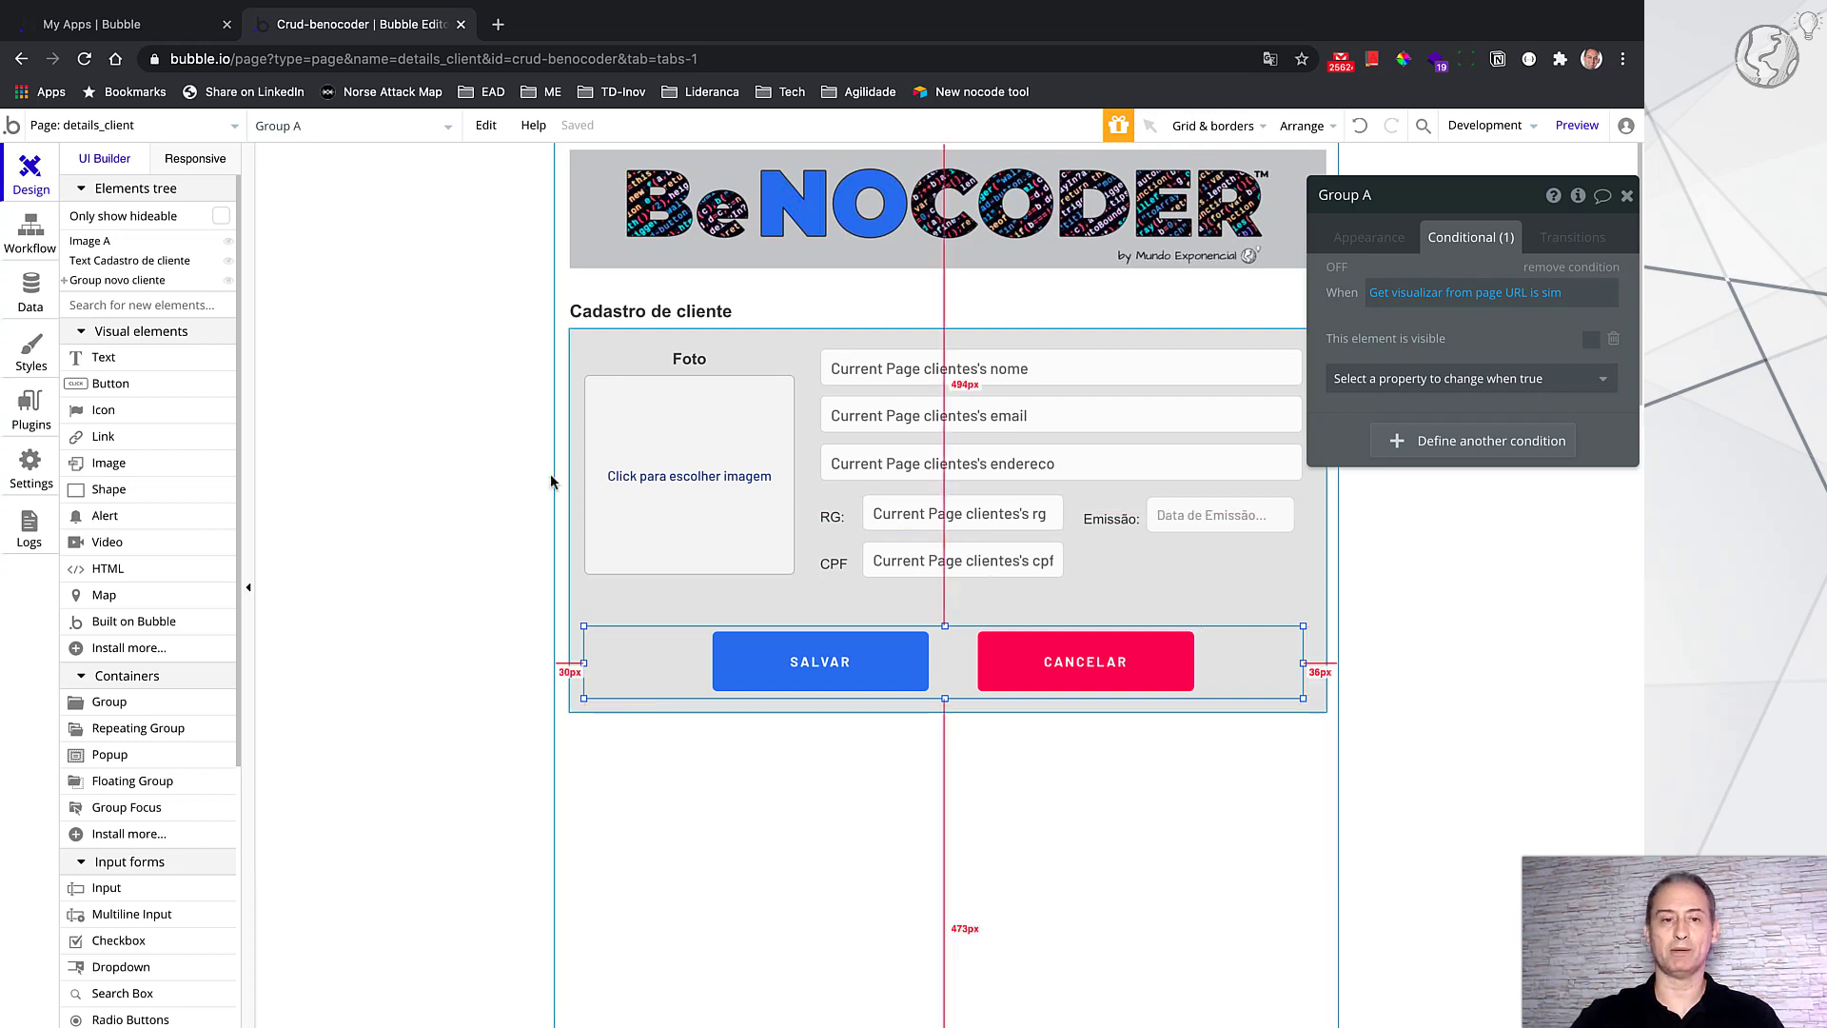
pyautogui.click(67, 281)
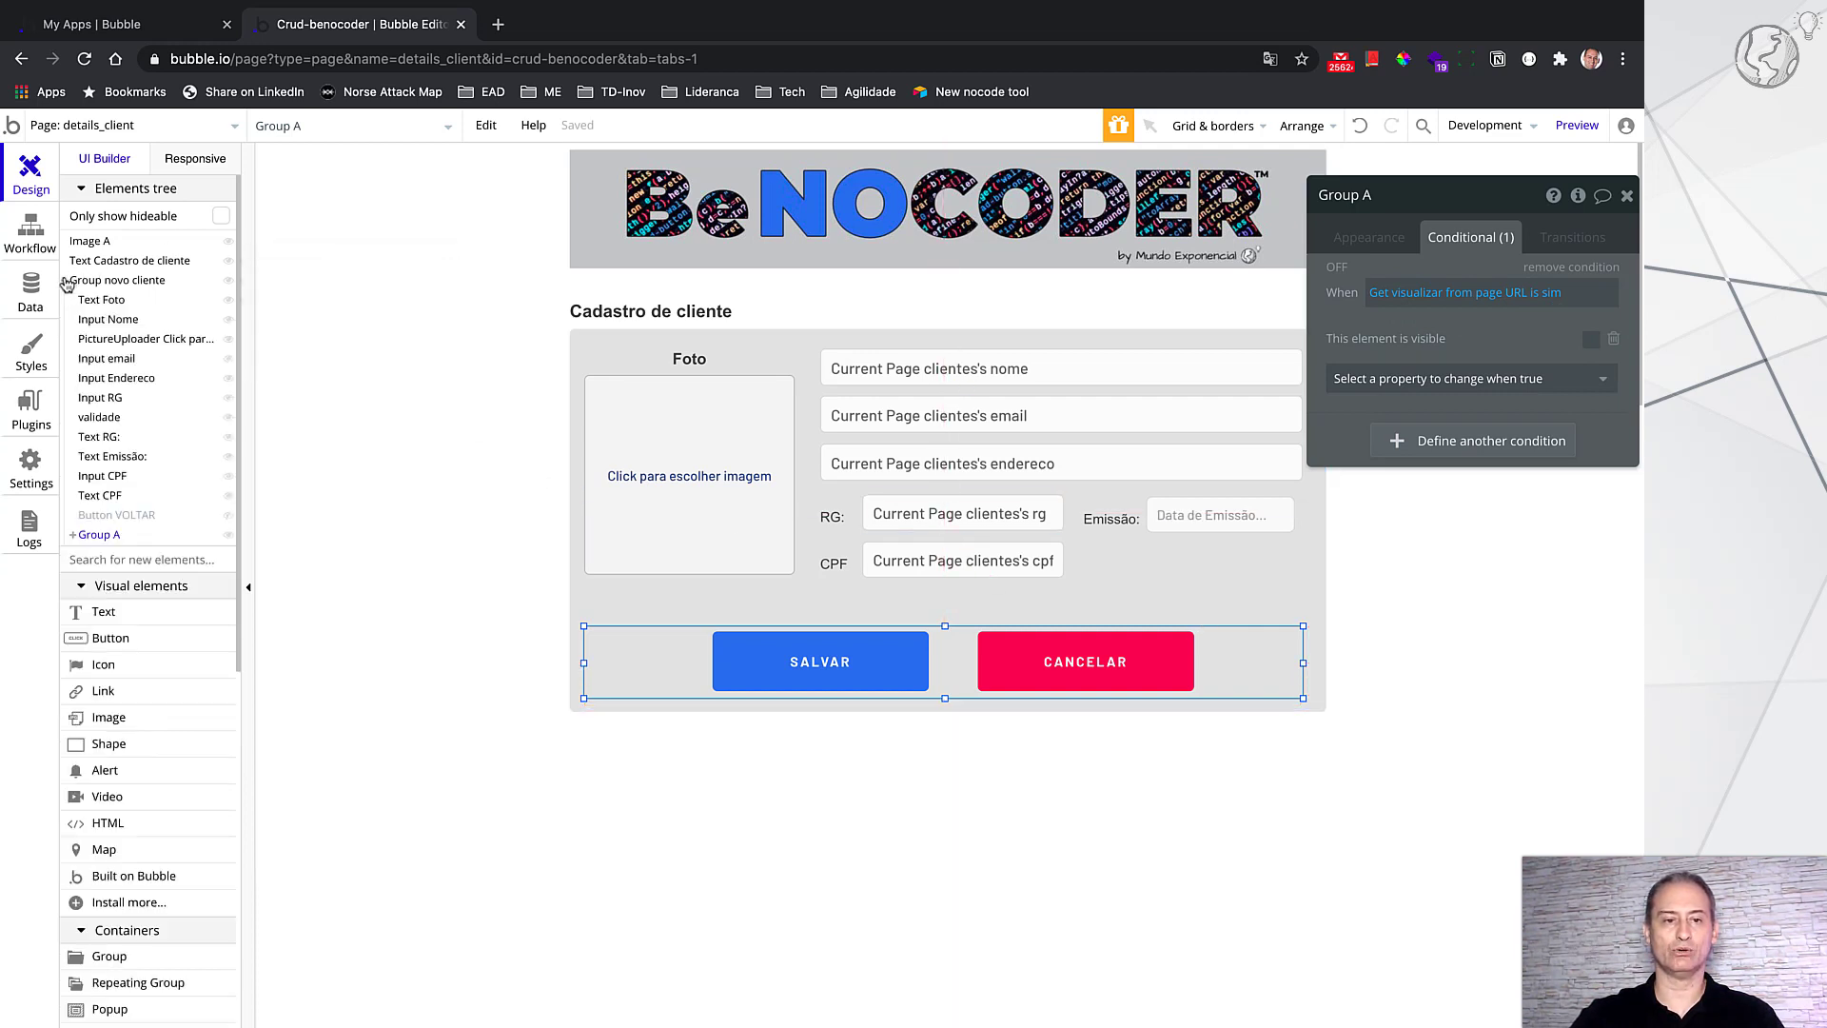
pyautogui.moveTo(101, 518); pyautogui.dragTo(943, 648)
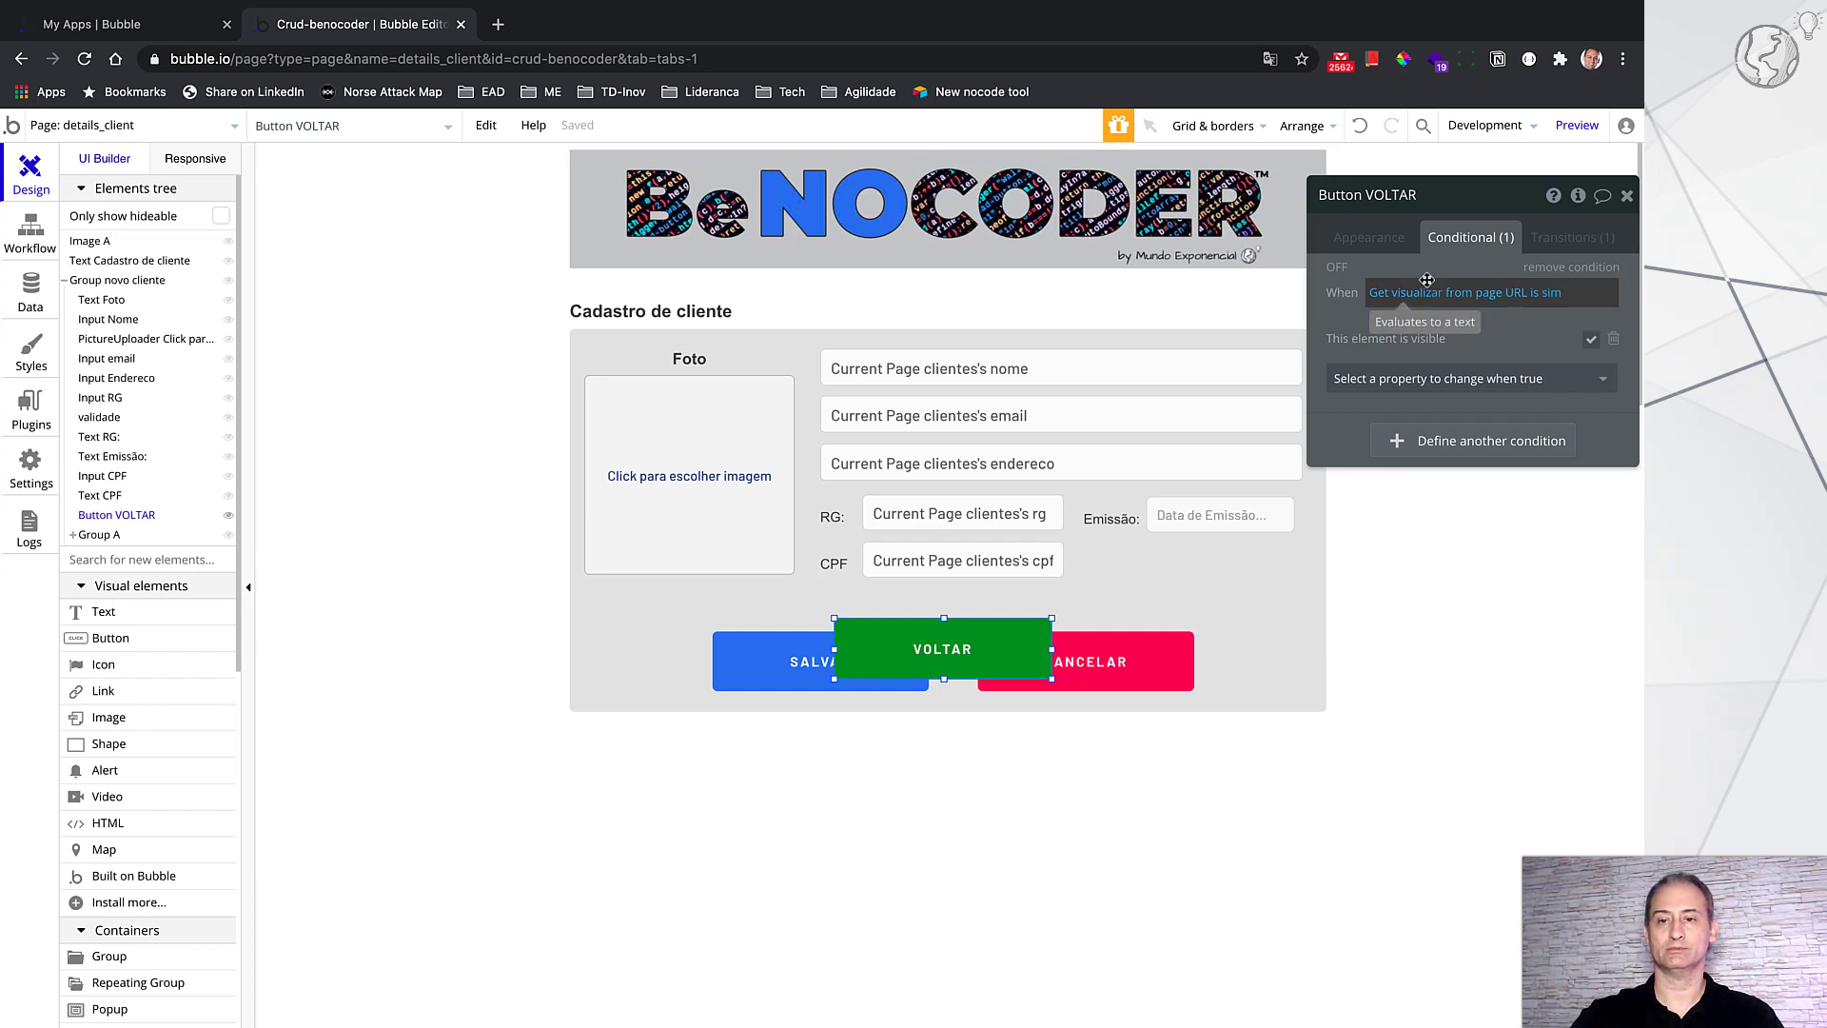
pyautogui.click(1370, 238)
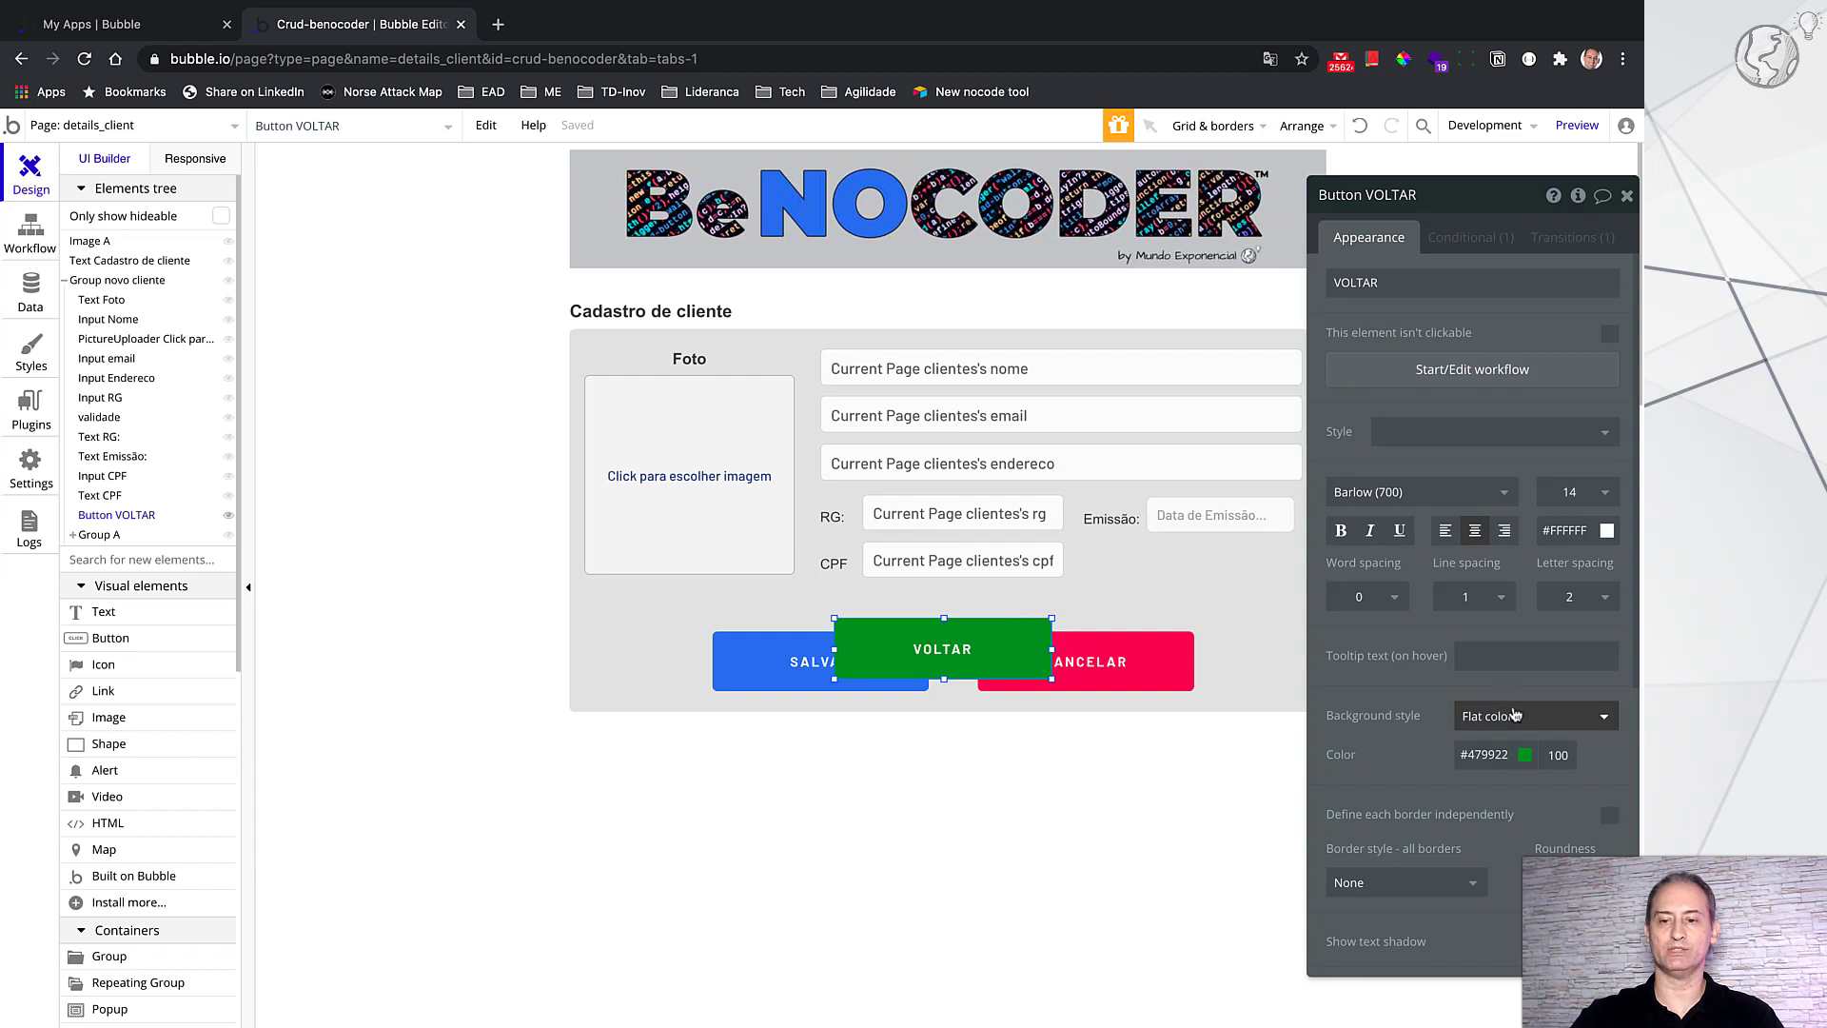
pyautogui.scroll(-3, 1486, 633)
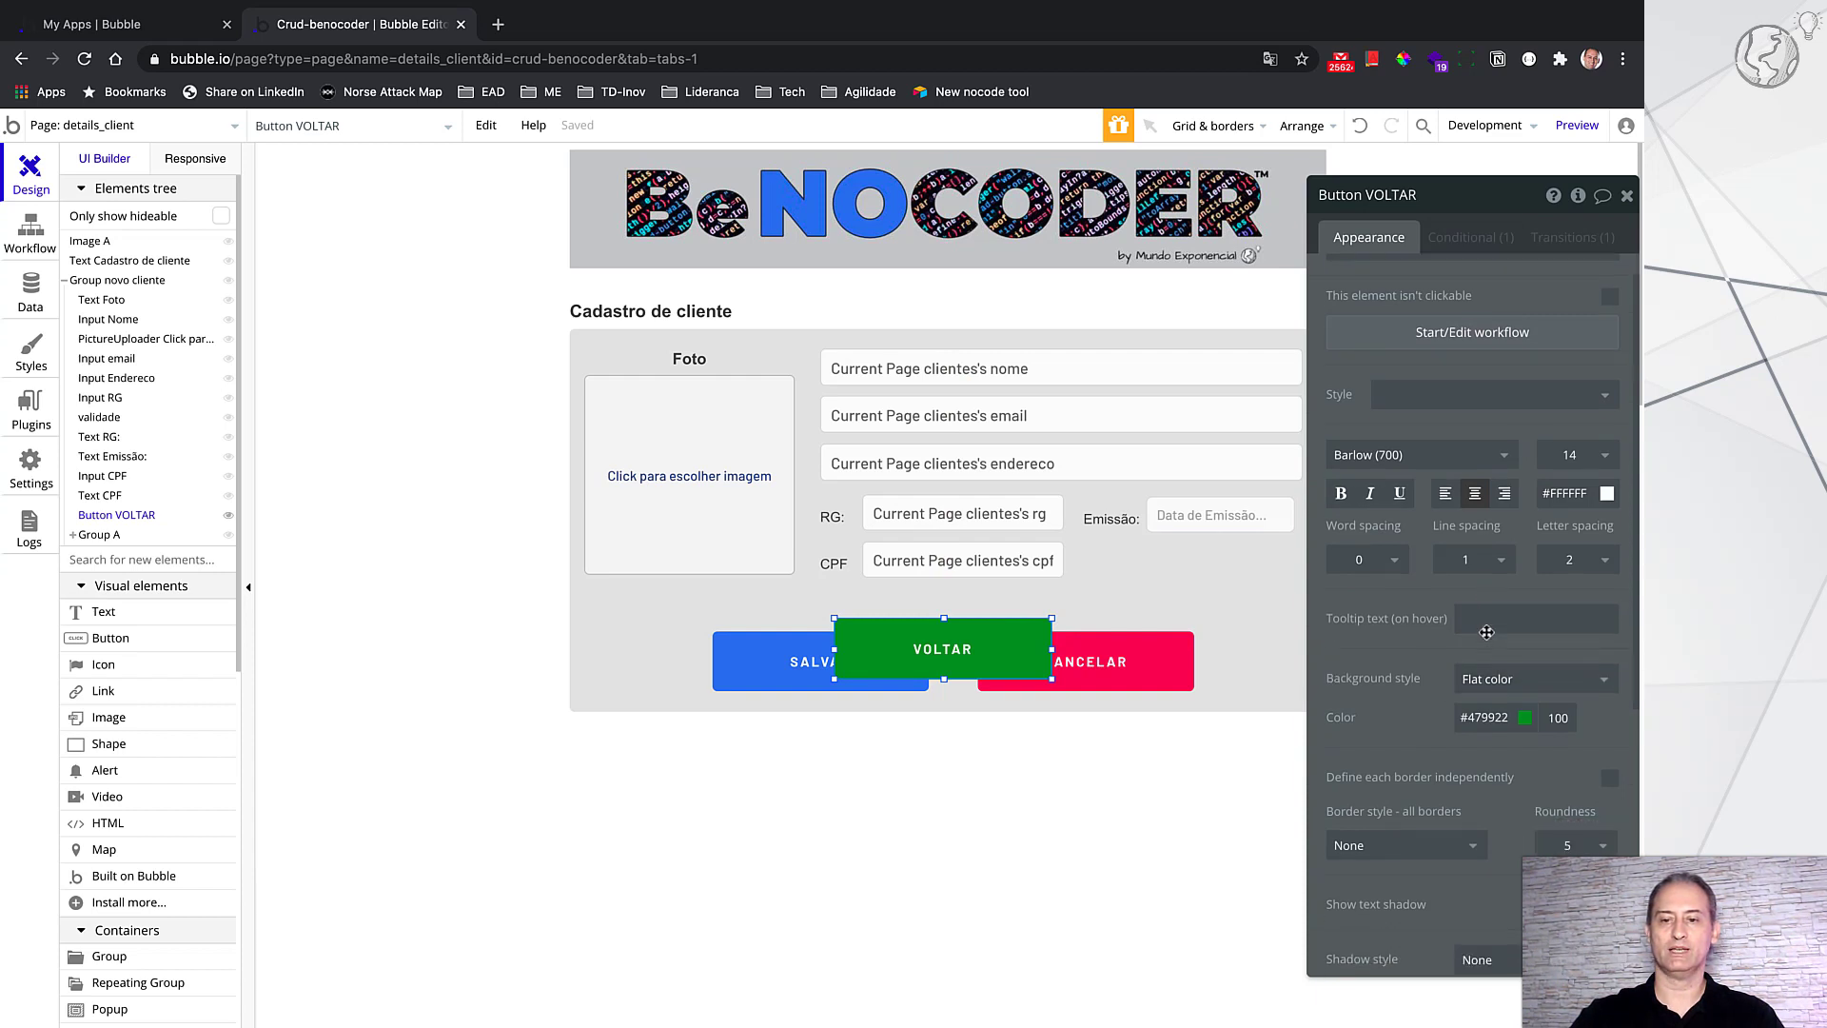
pyautogui.scroll(-2, 1486, 633)
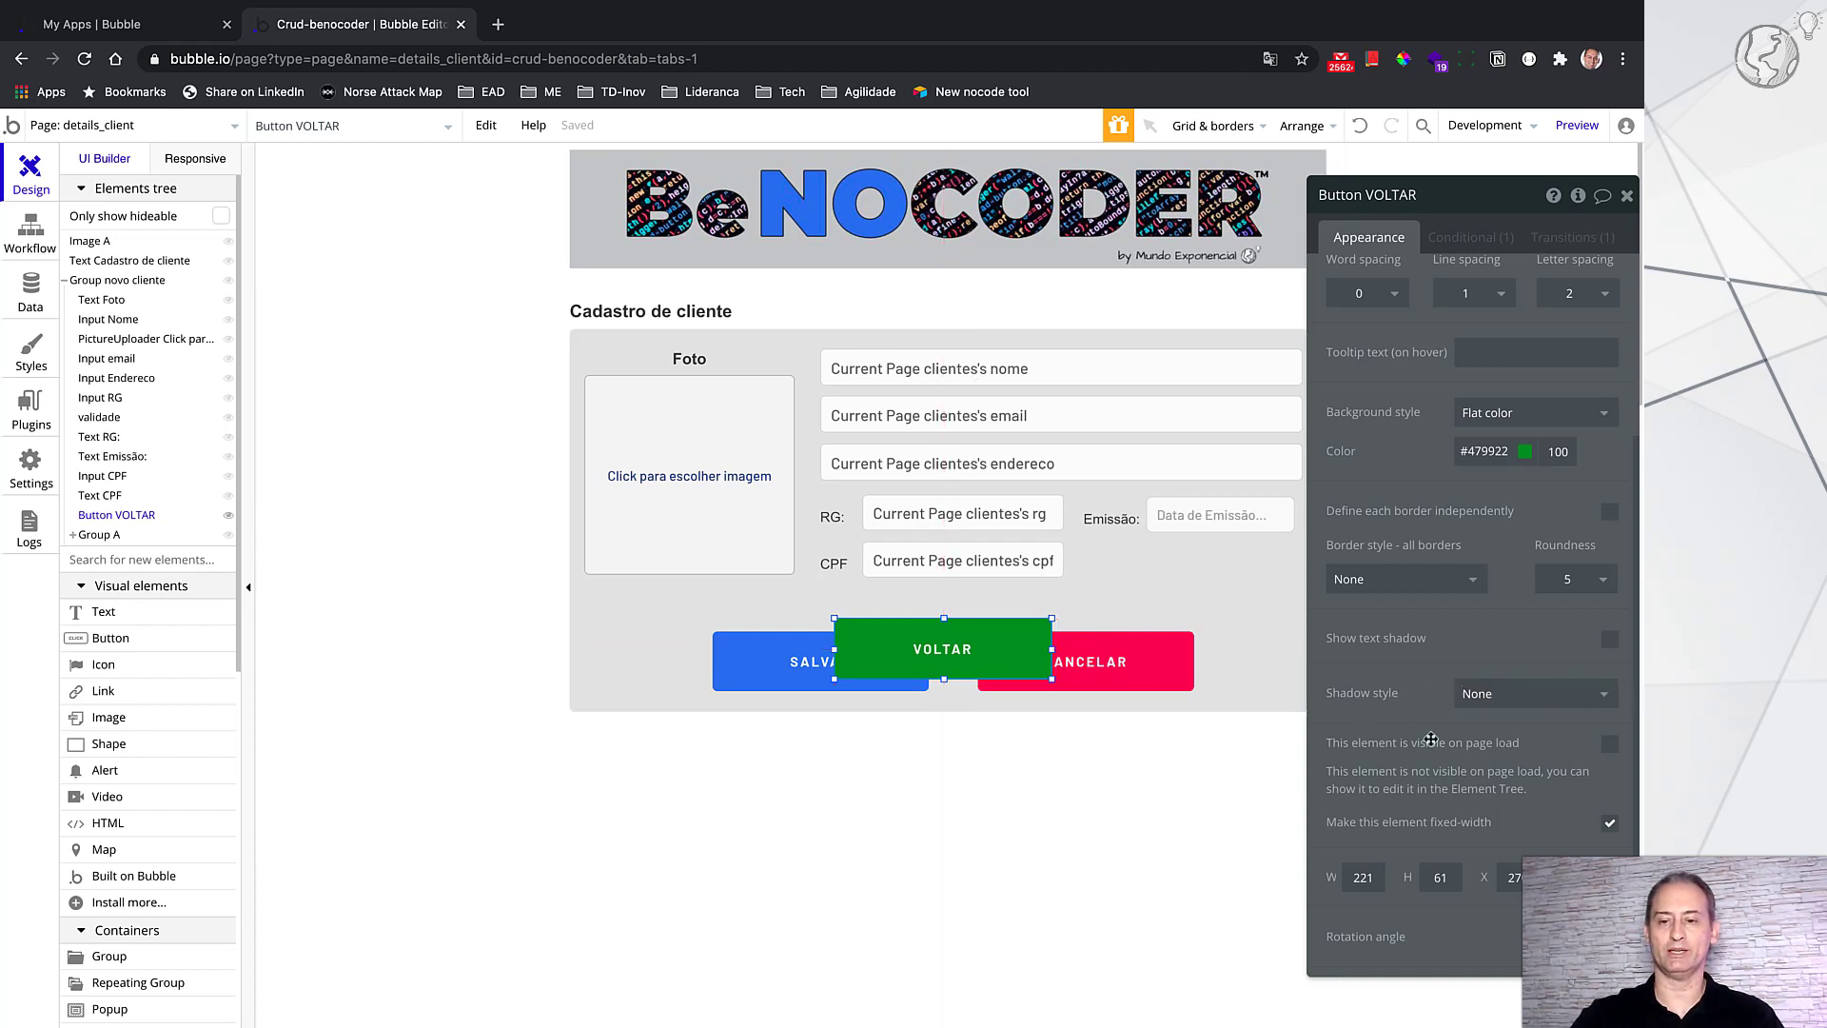
pyautogui.scroll(-3, 1430, 739)
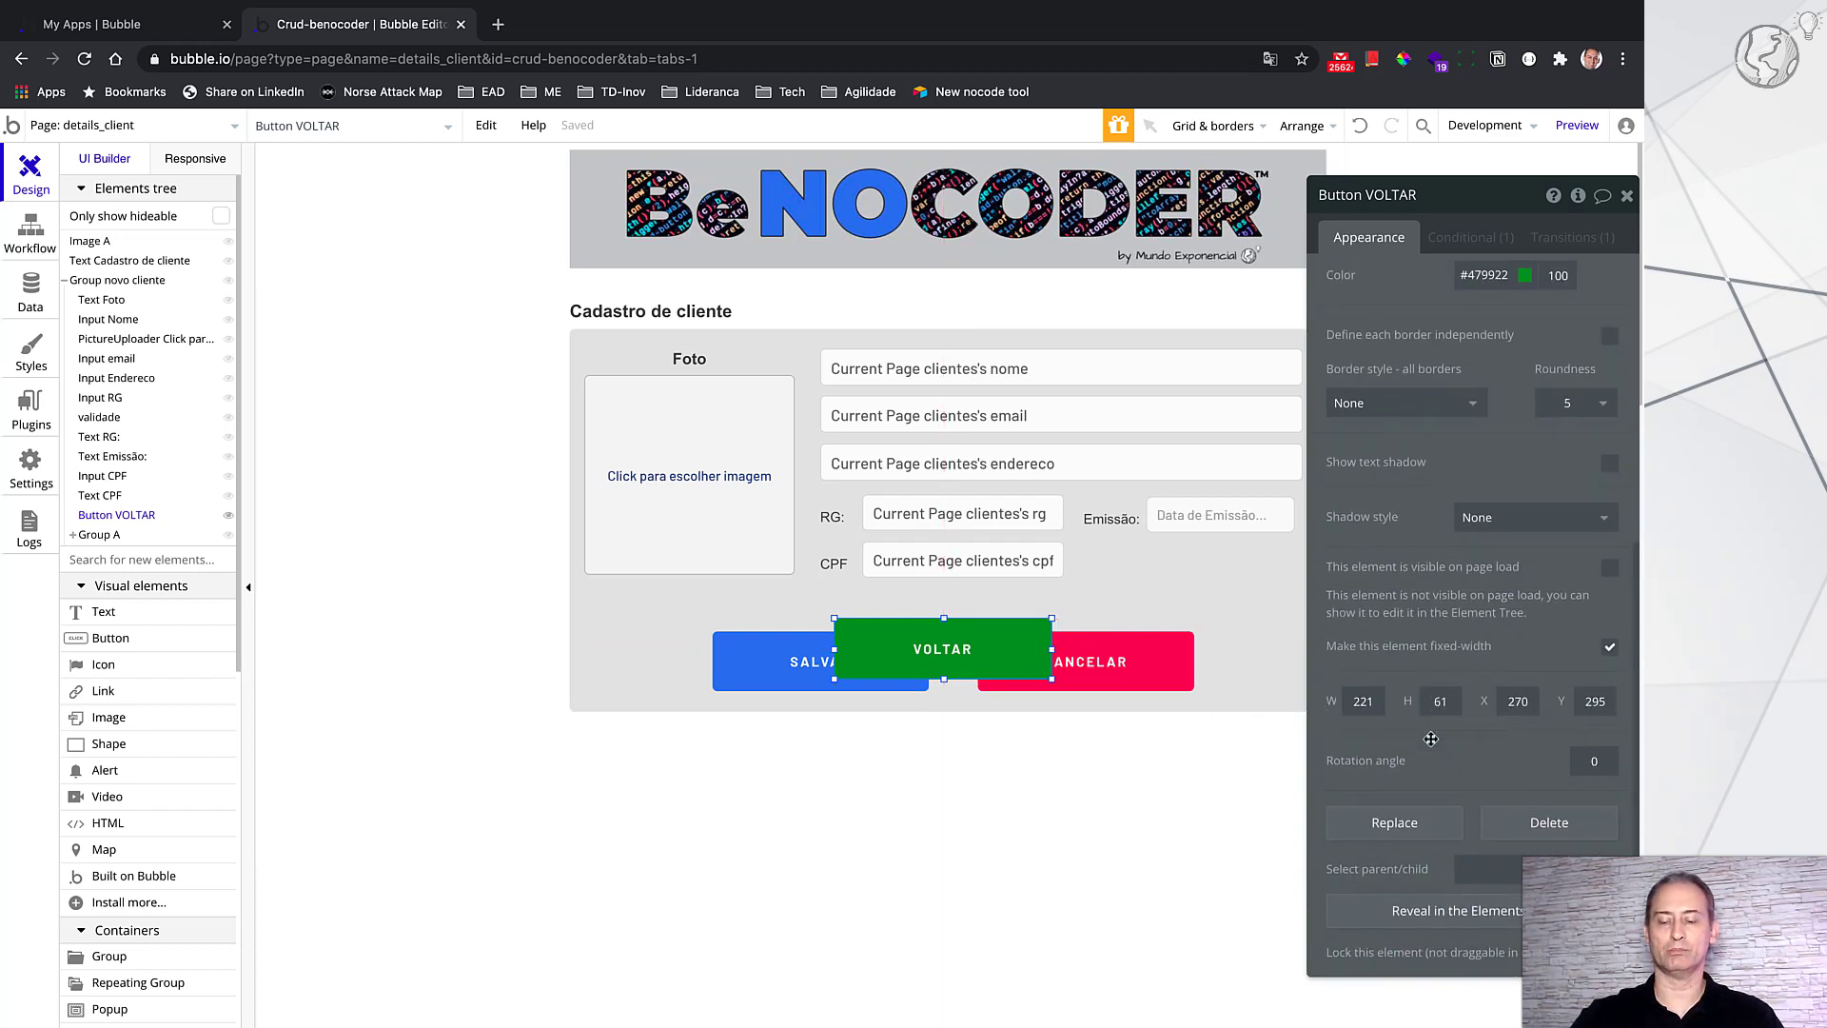
pyautogui.scroll(3, 1431, 738)
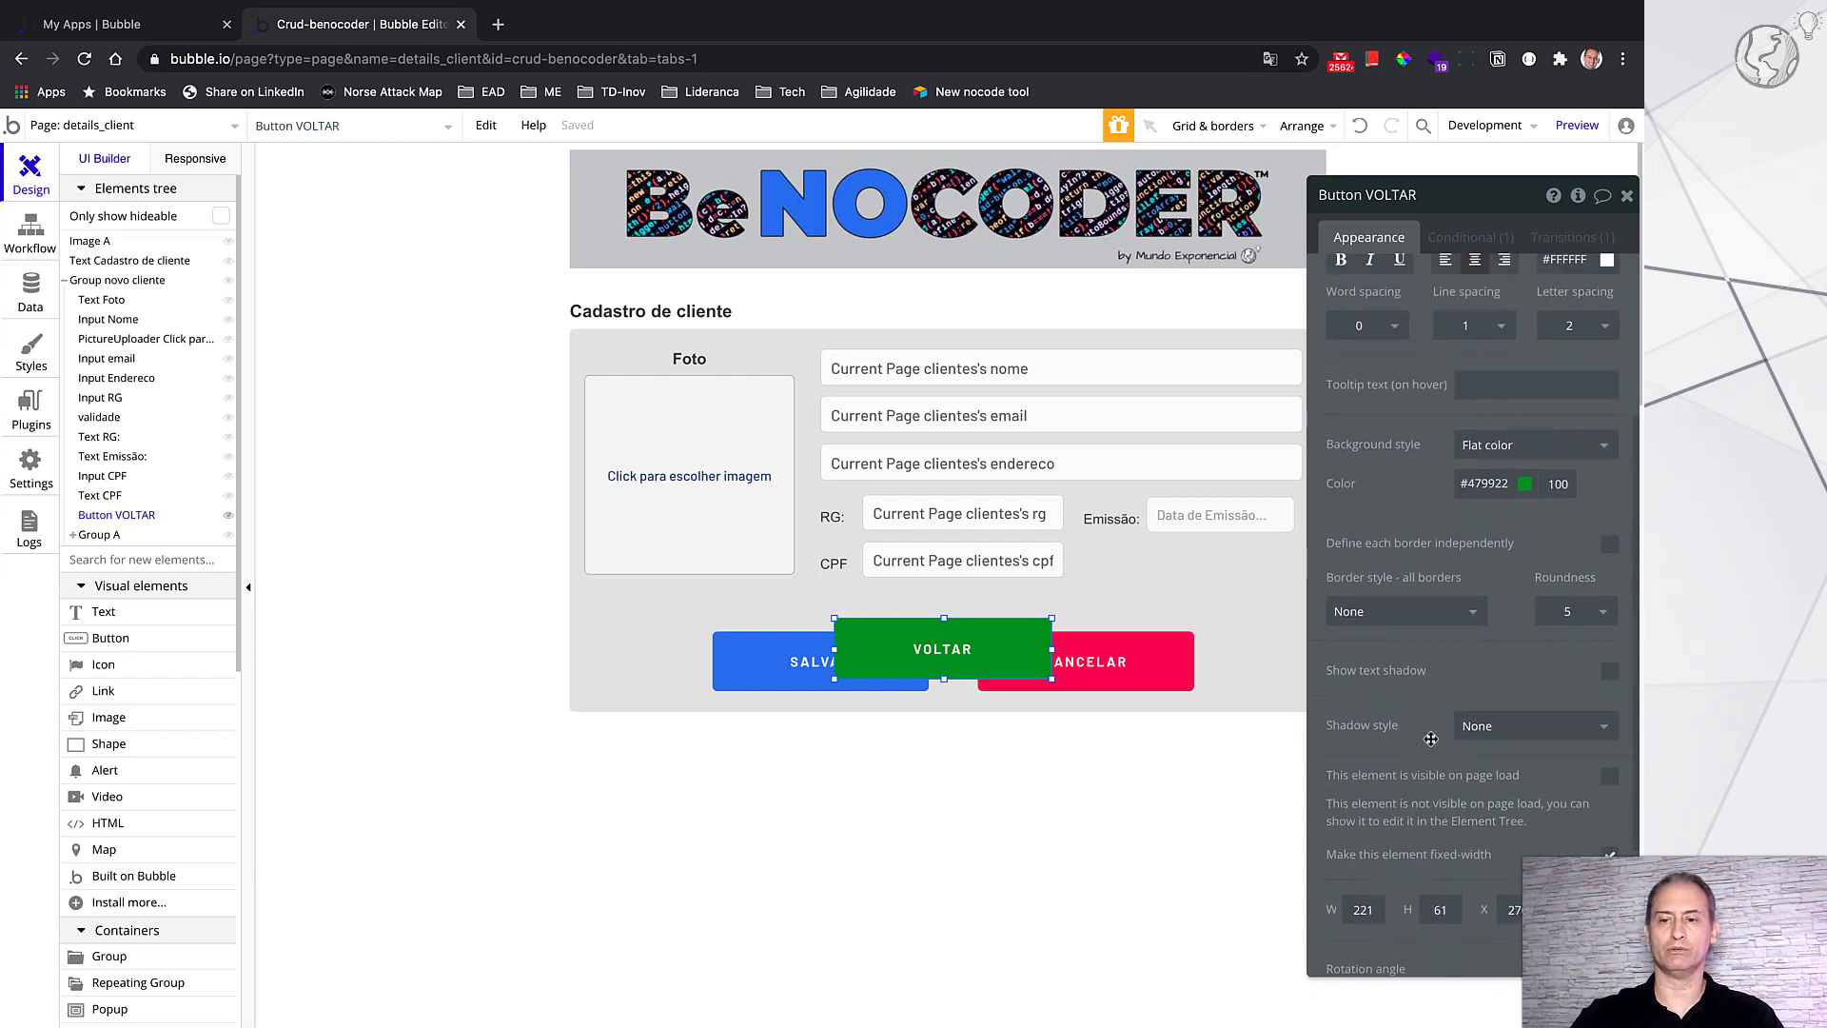
pyautogui.scroll(4, 1431, 739)
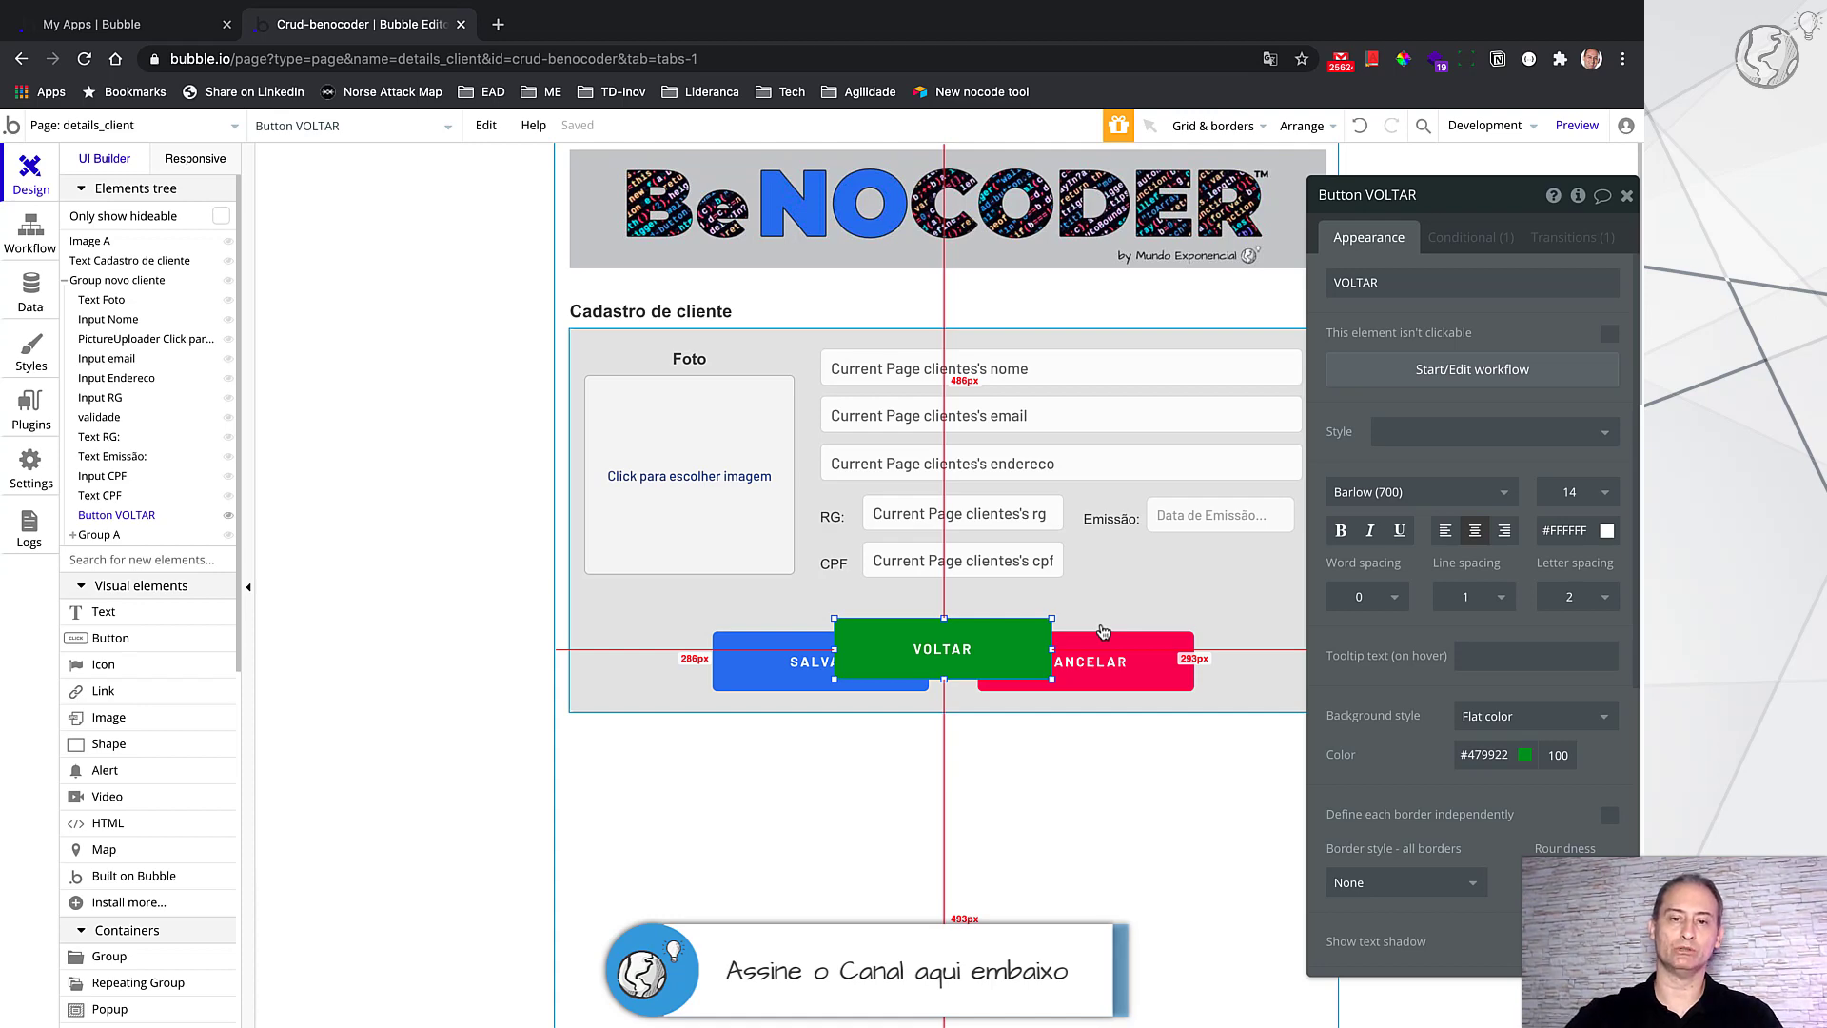
# Step: On index, confirm the edit icon goes to details_client with visualizar = não, then switch to details_client
pyautogui.click(162, 131)
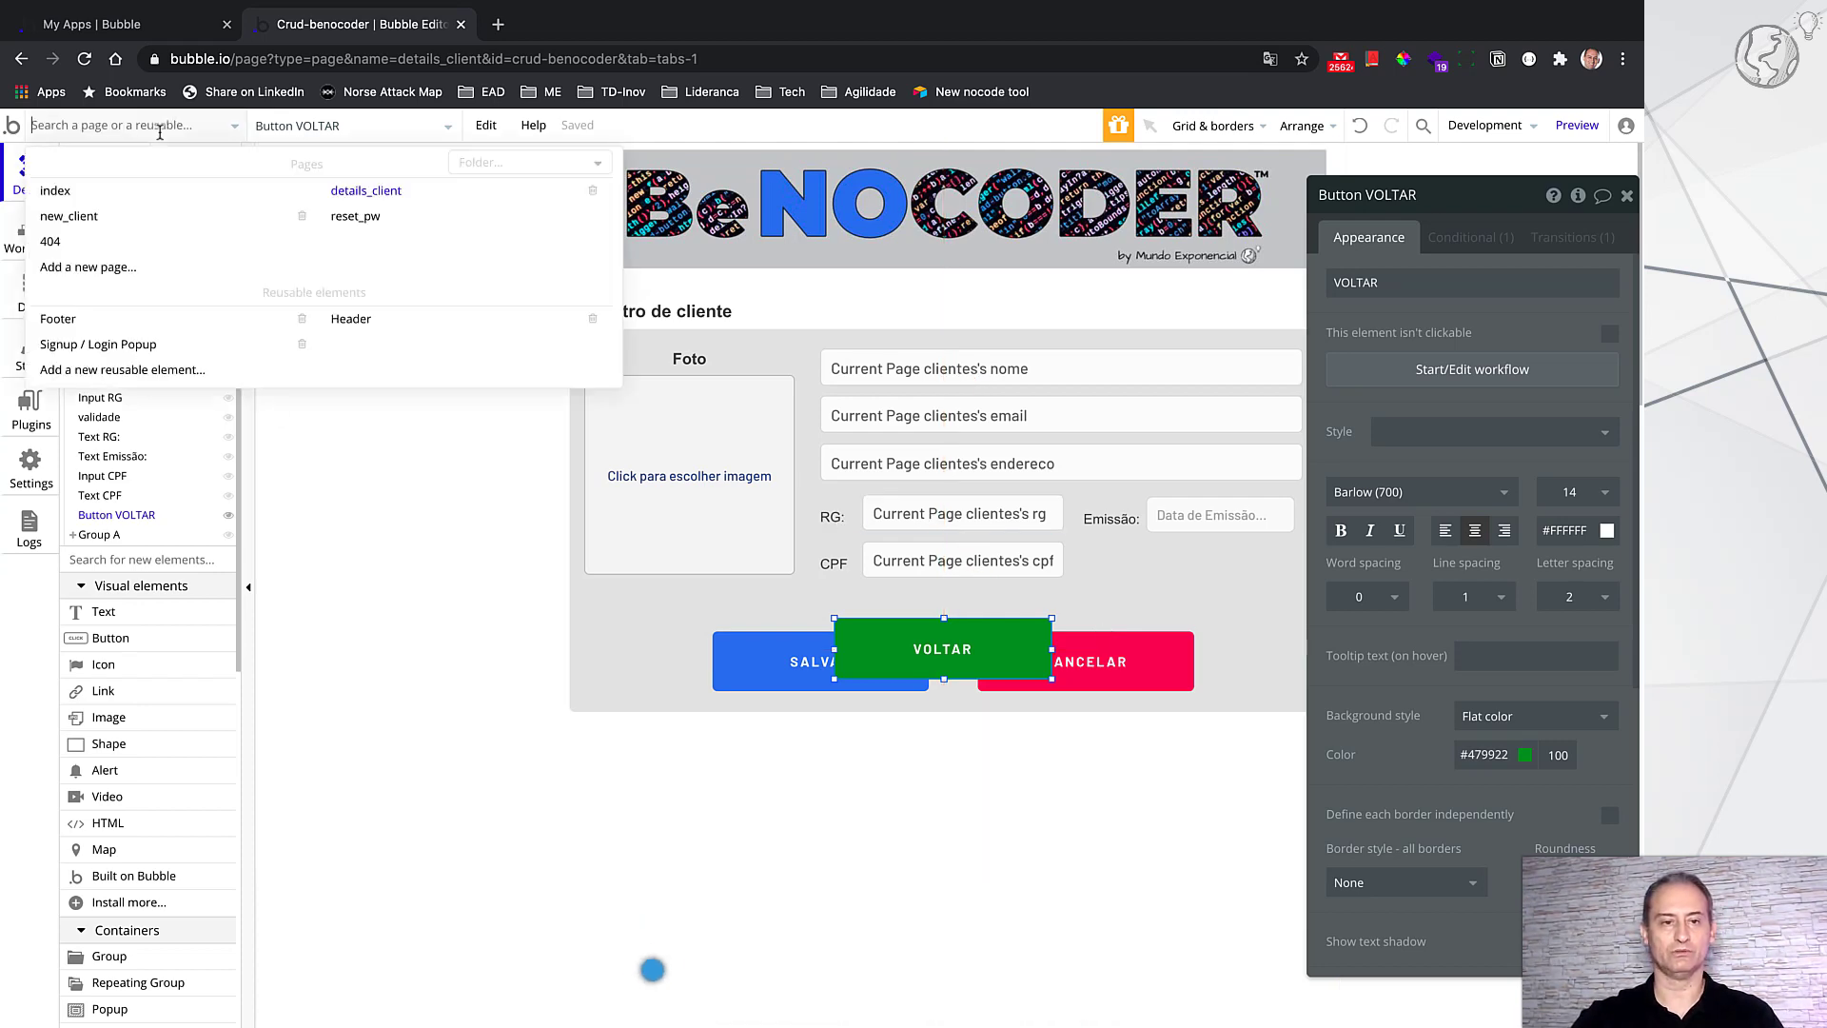
pyautogui.click(86, 190)
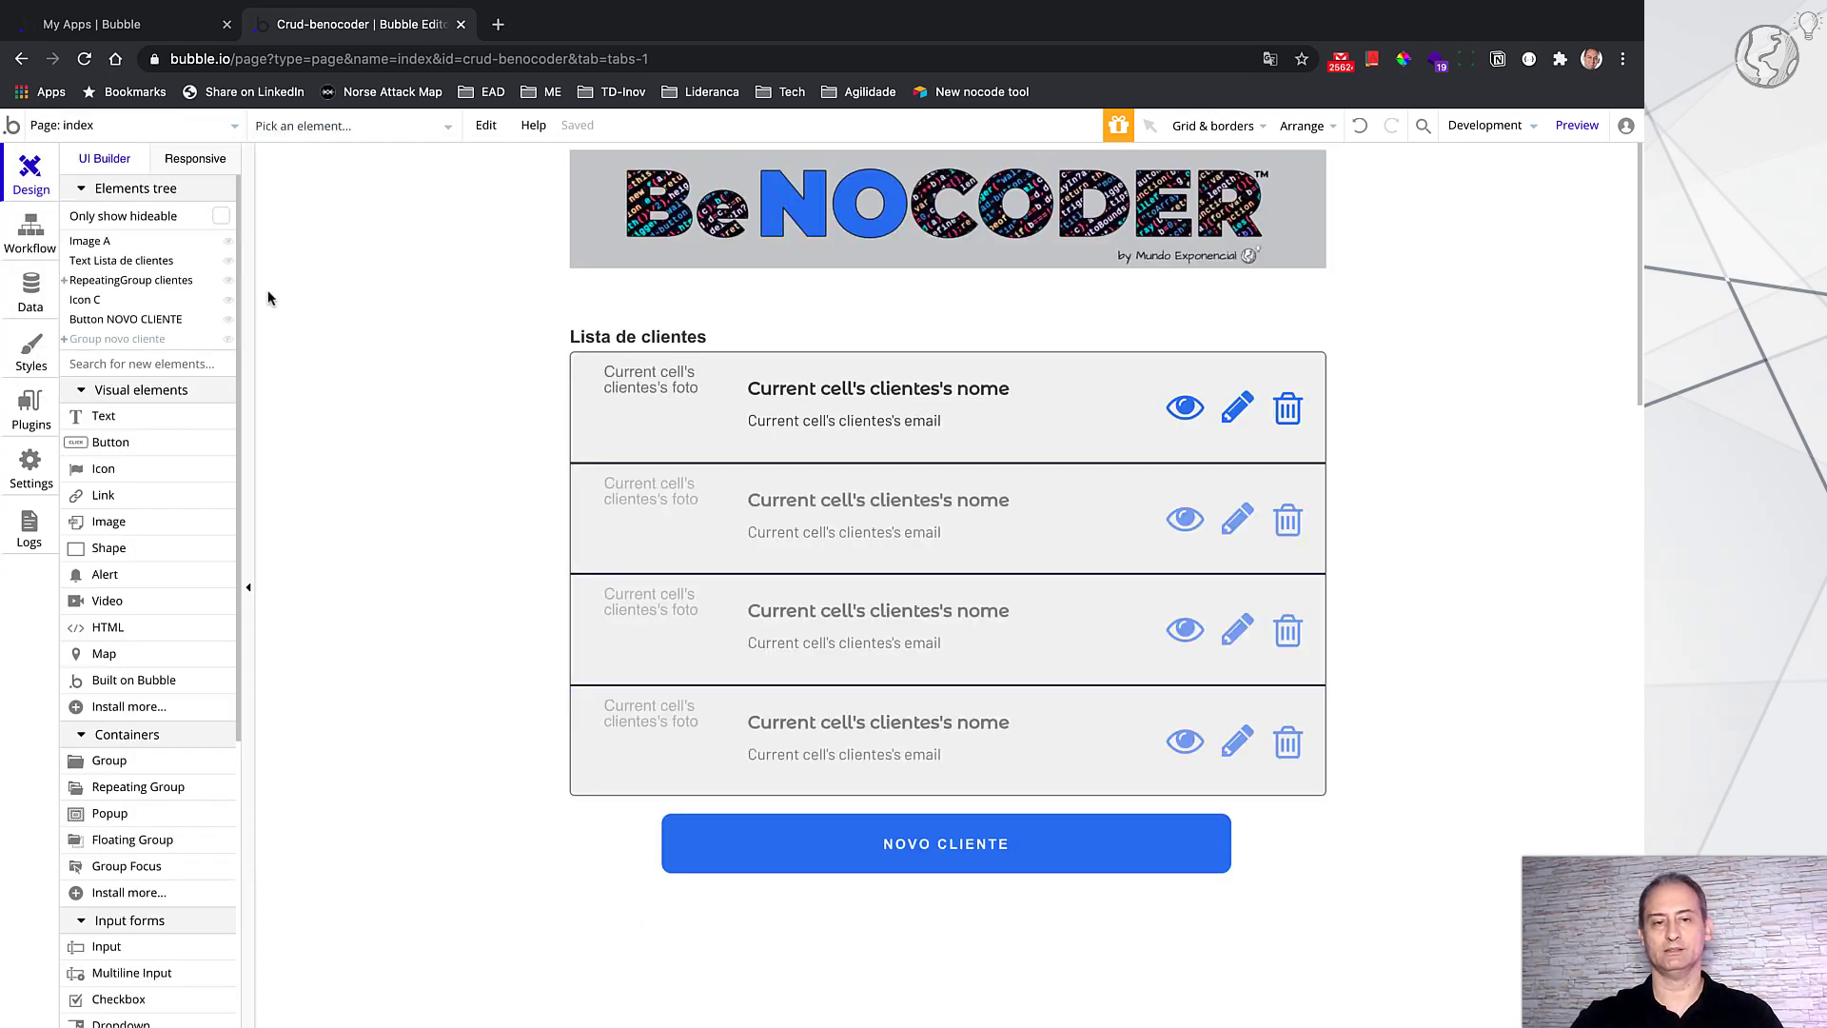
pyautogui.click(1183, 416)
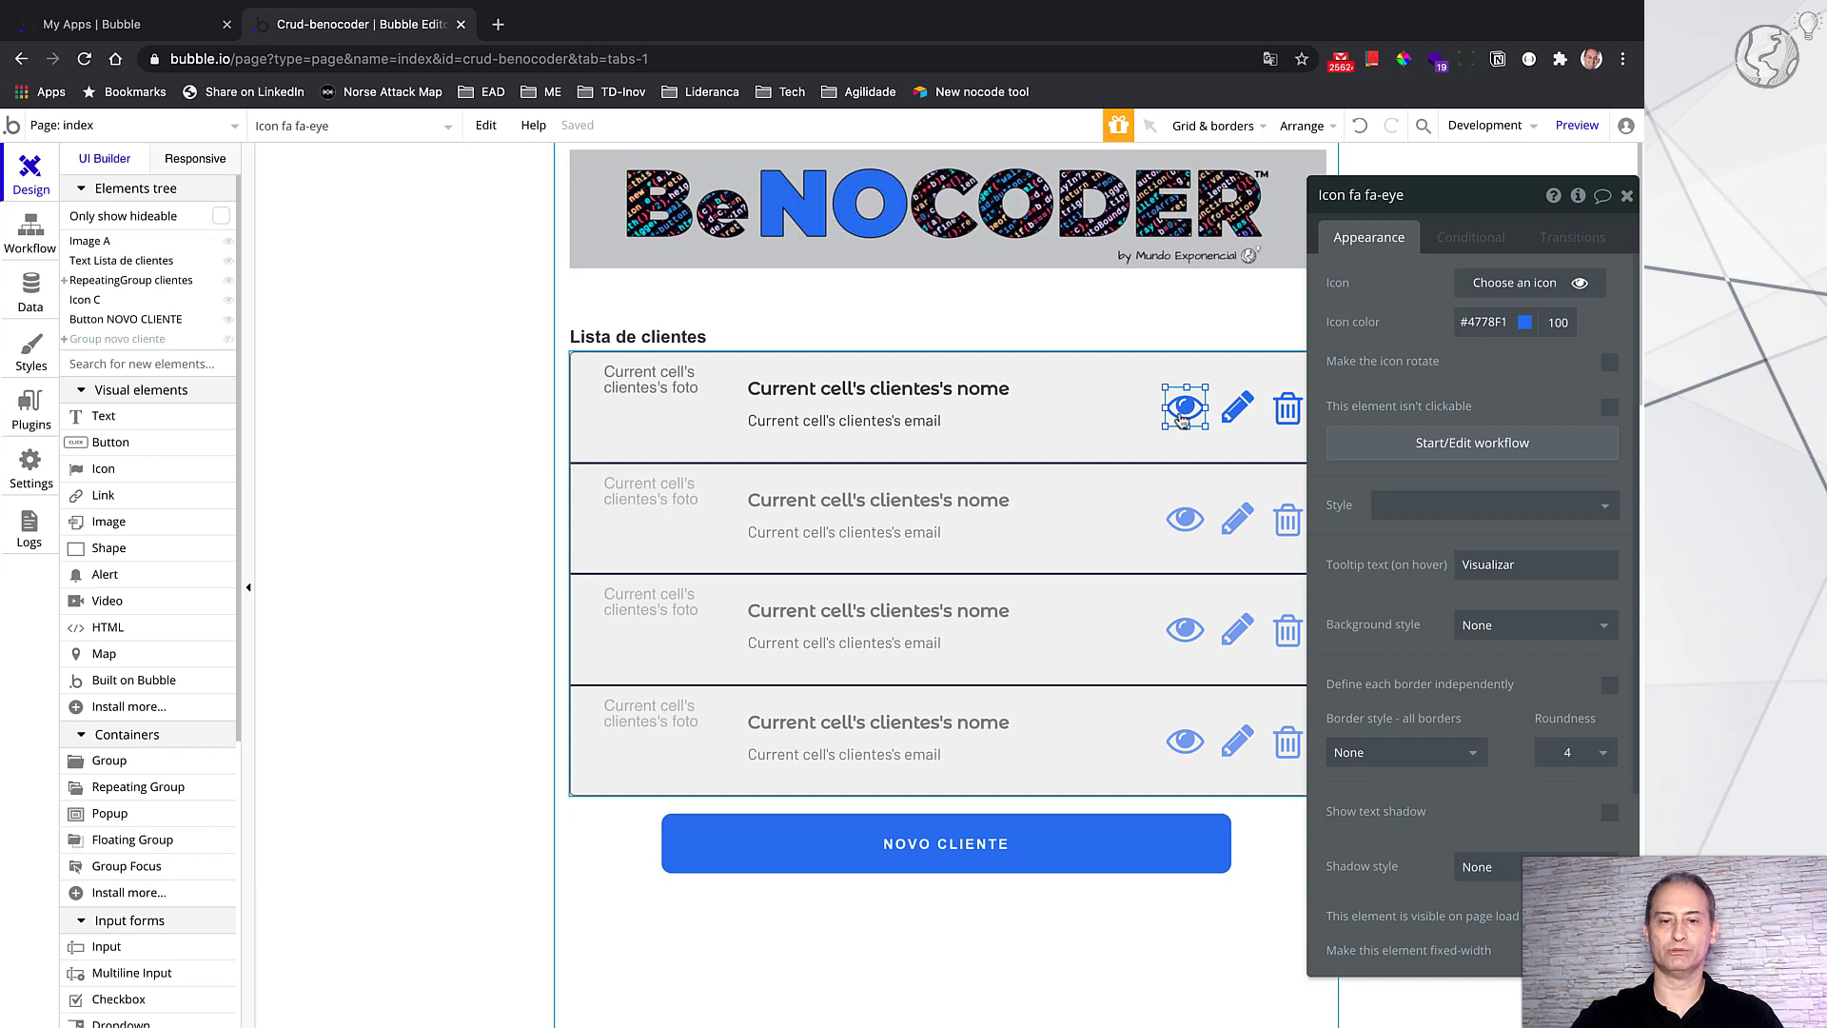
pyautogui.click(1249, 411)
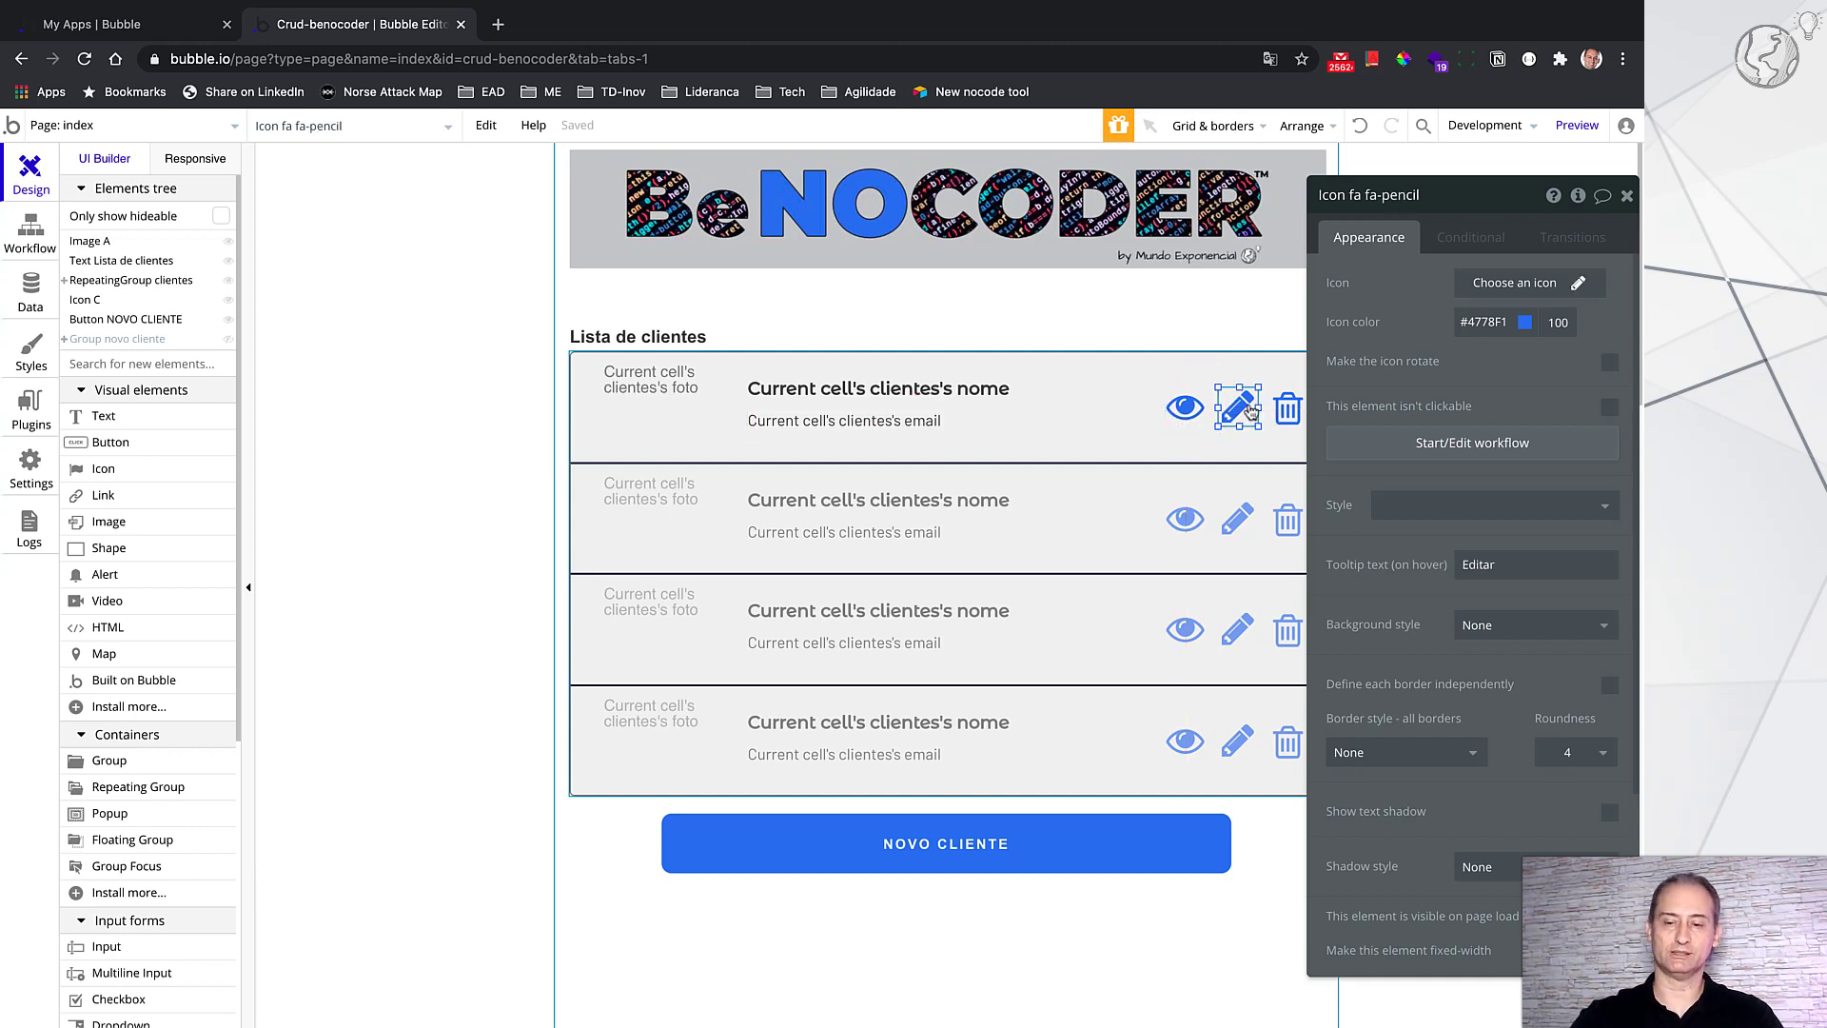
pyautogui.click(1456, 453)
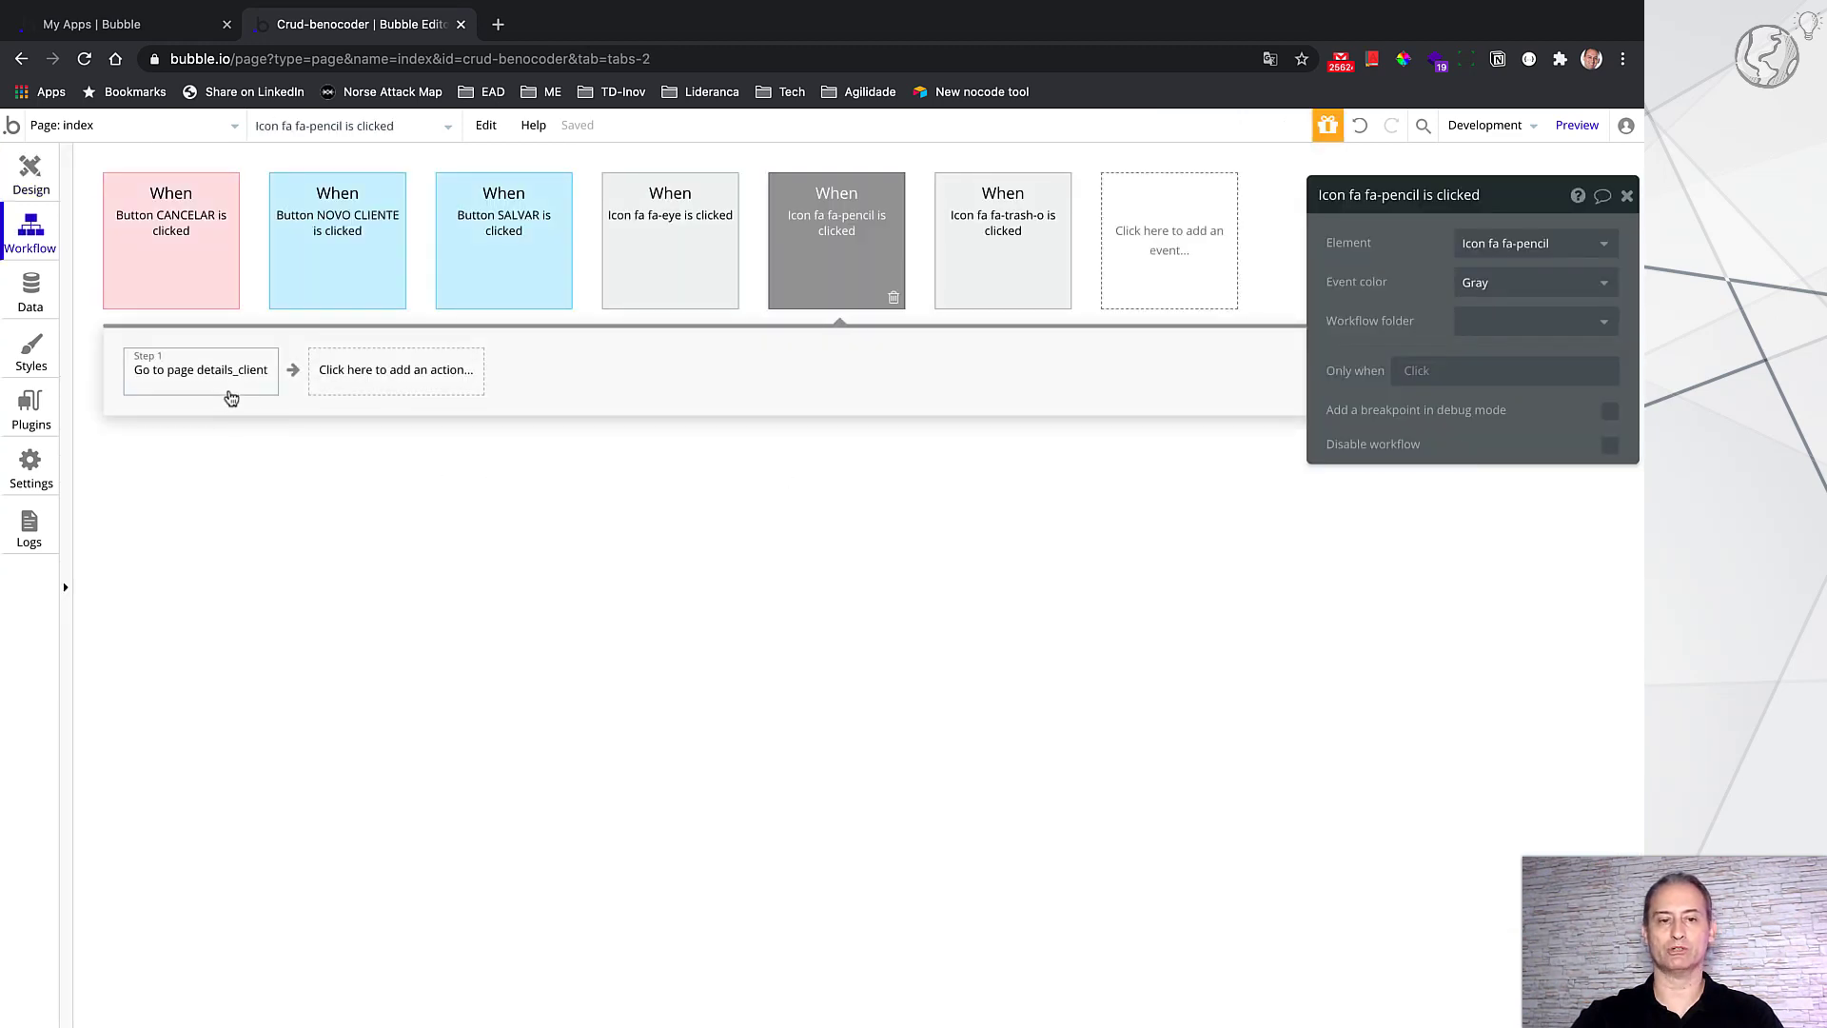
pyautogui.click(231, 384)
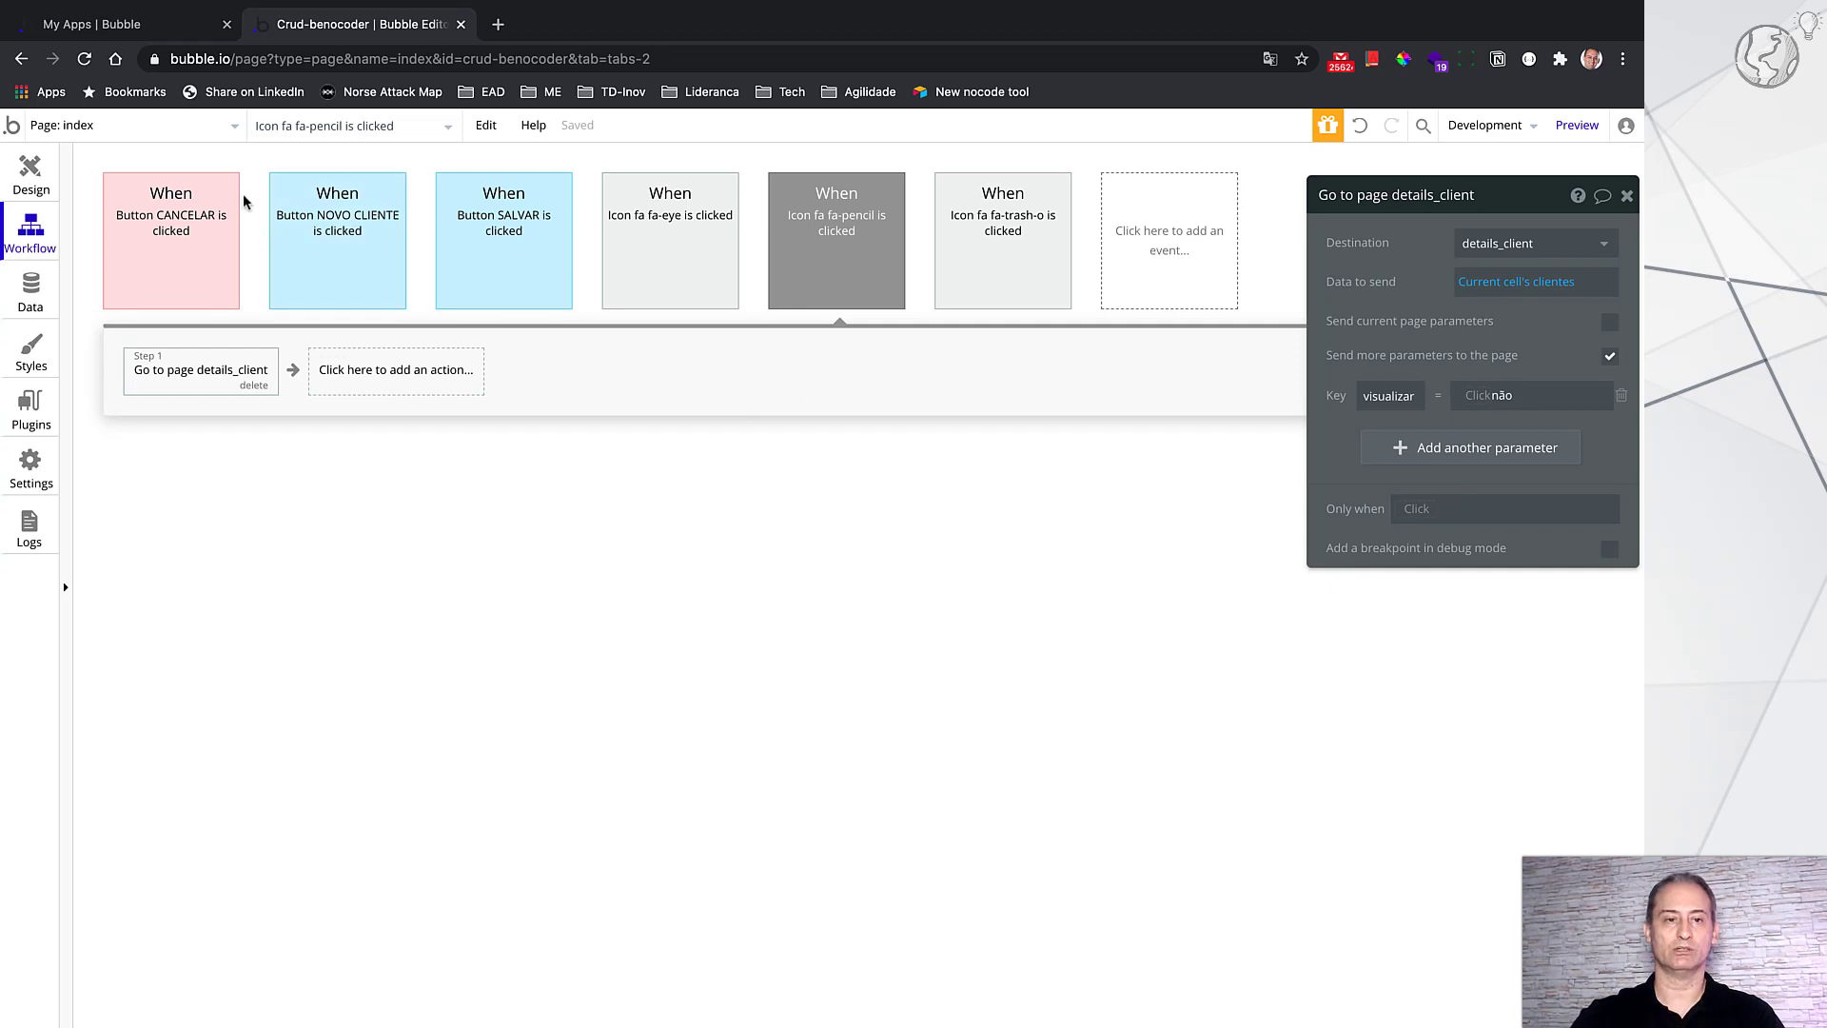
pyautogui.click(217, 127)
pyautogui.click(338, 193)
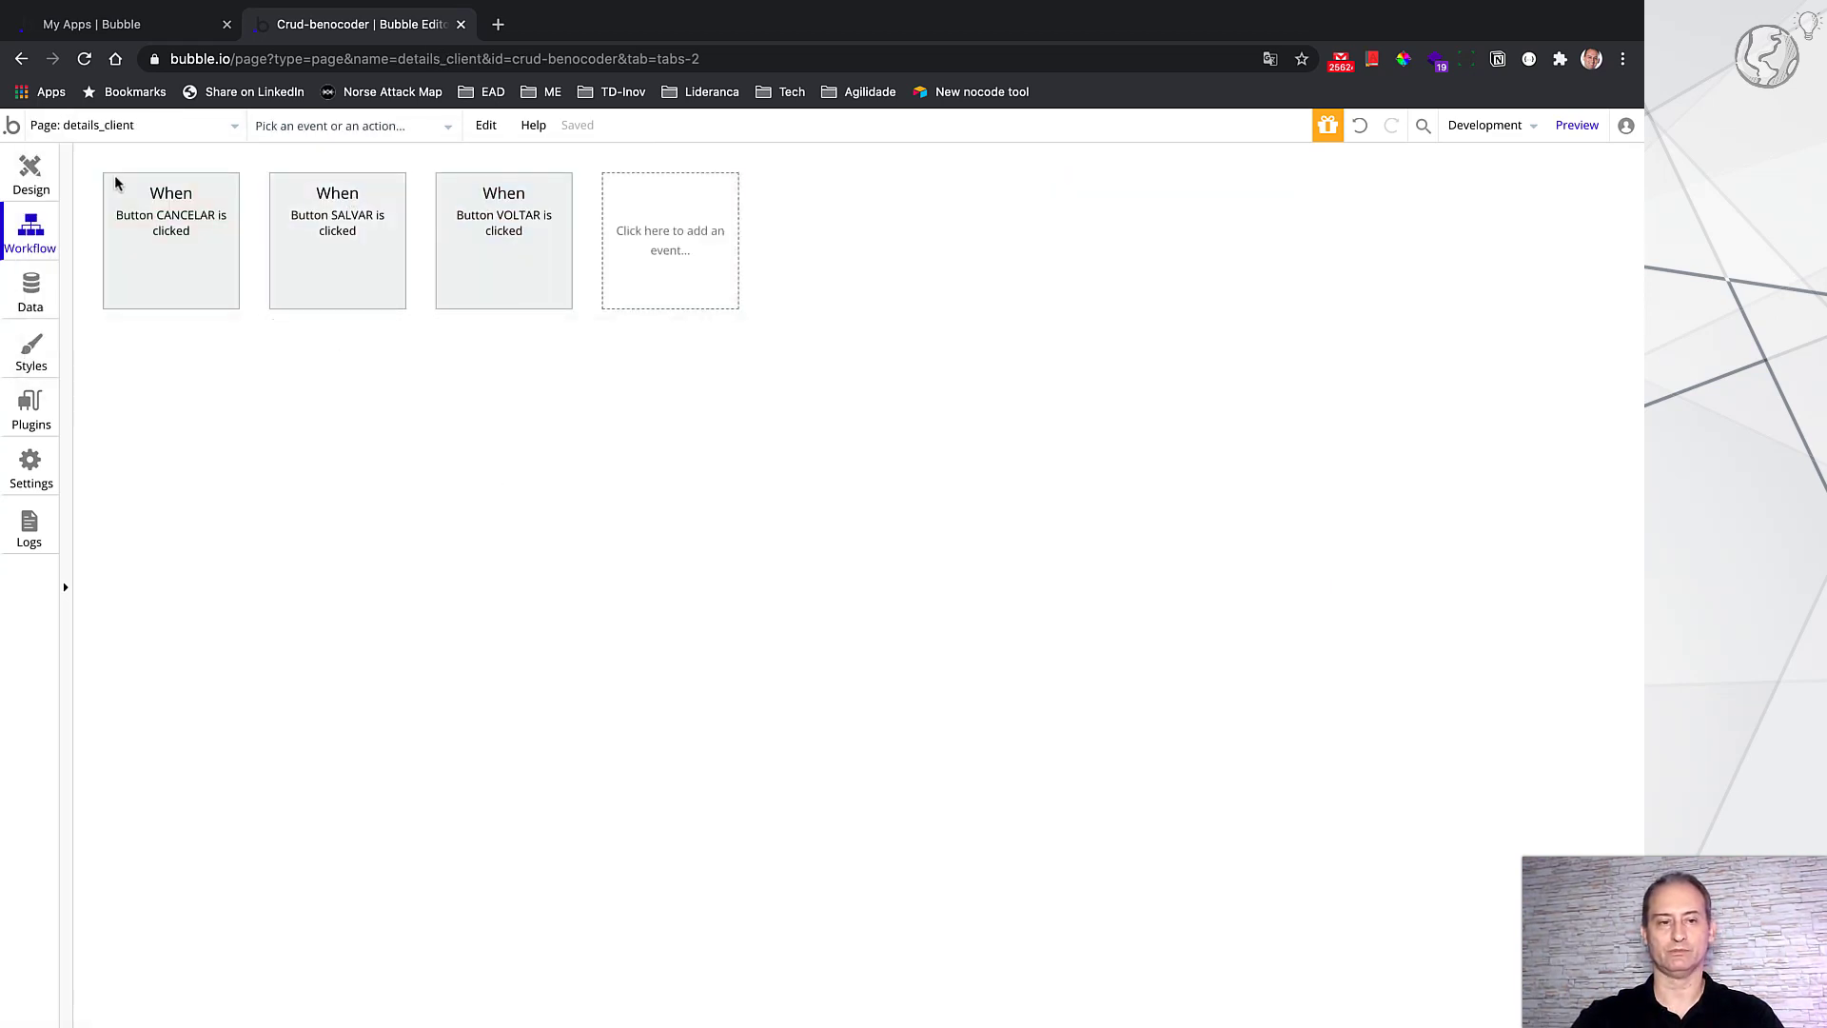
# Step: In details_client design, review the Nome input's and Group A's conditional rules
pyautogui.click(30, 172)
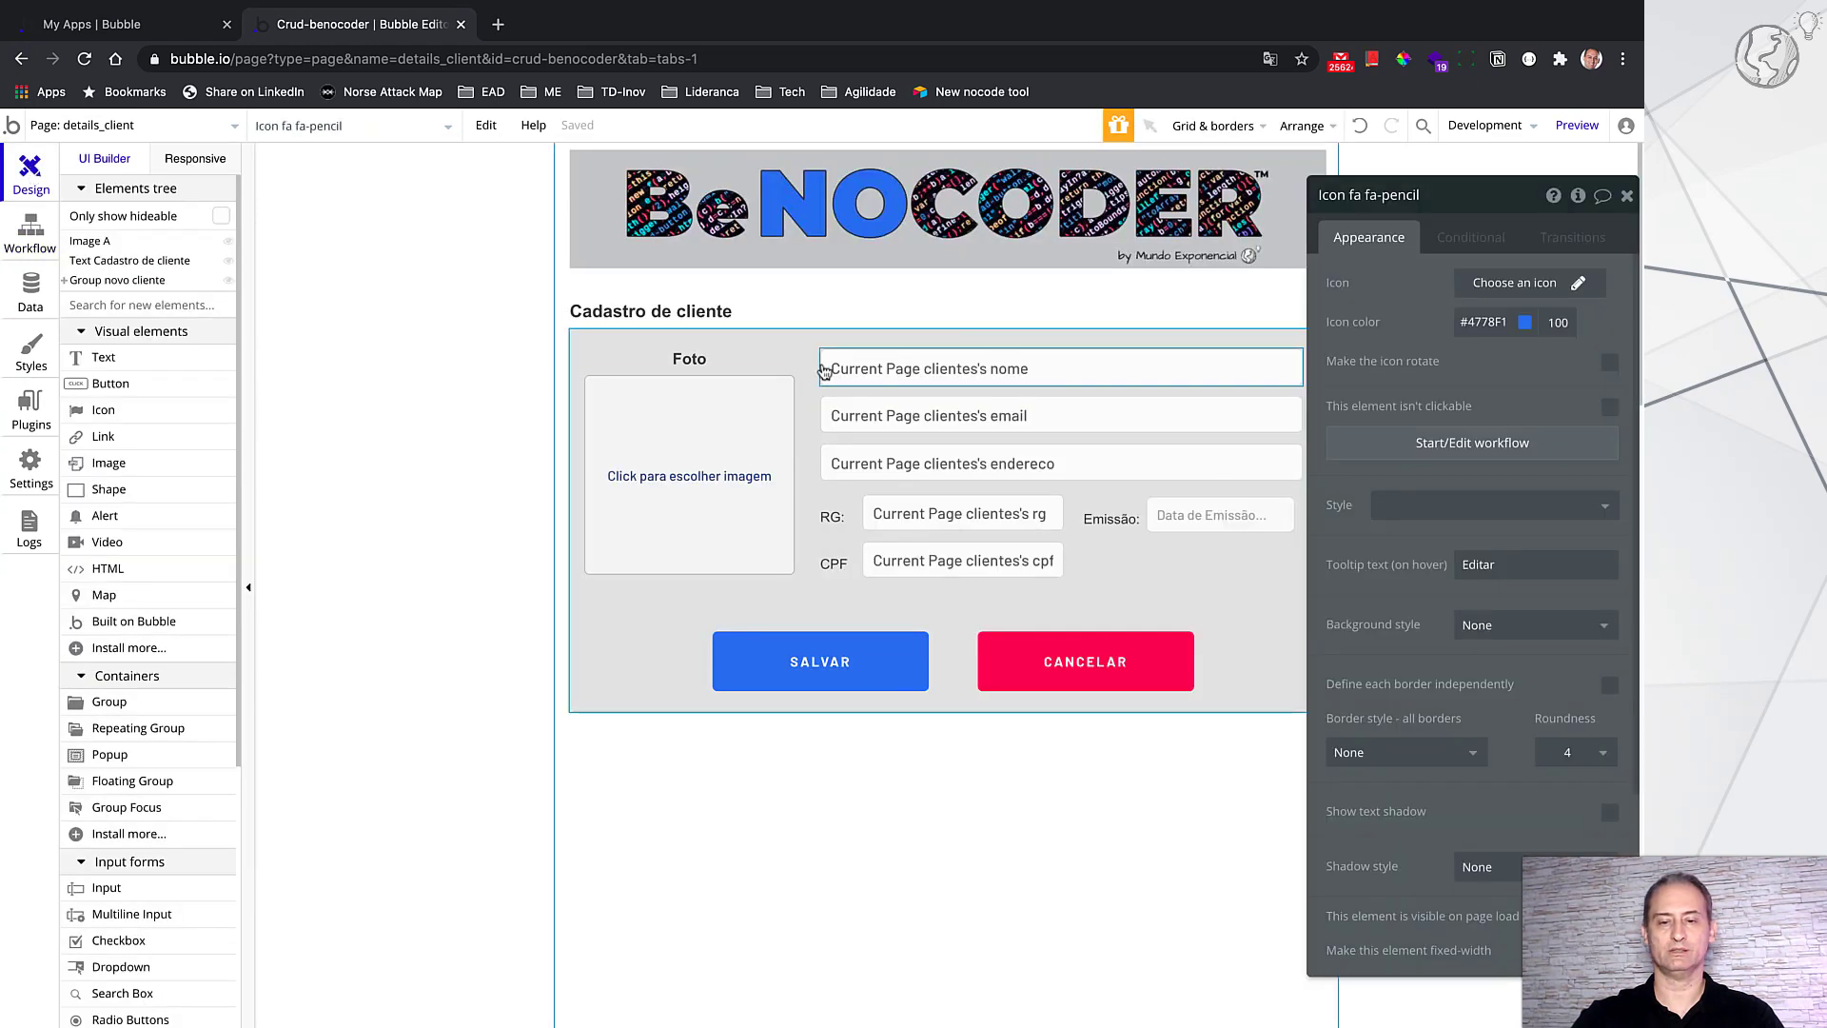
pyautogui.click(1153, 371)
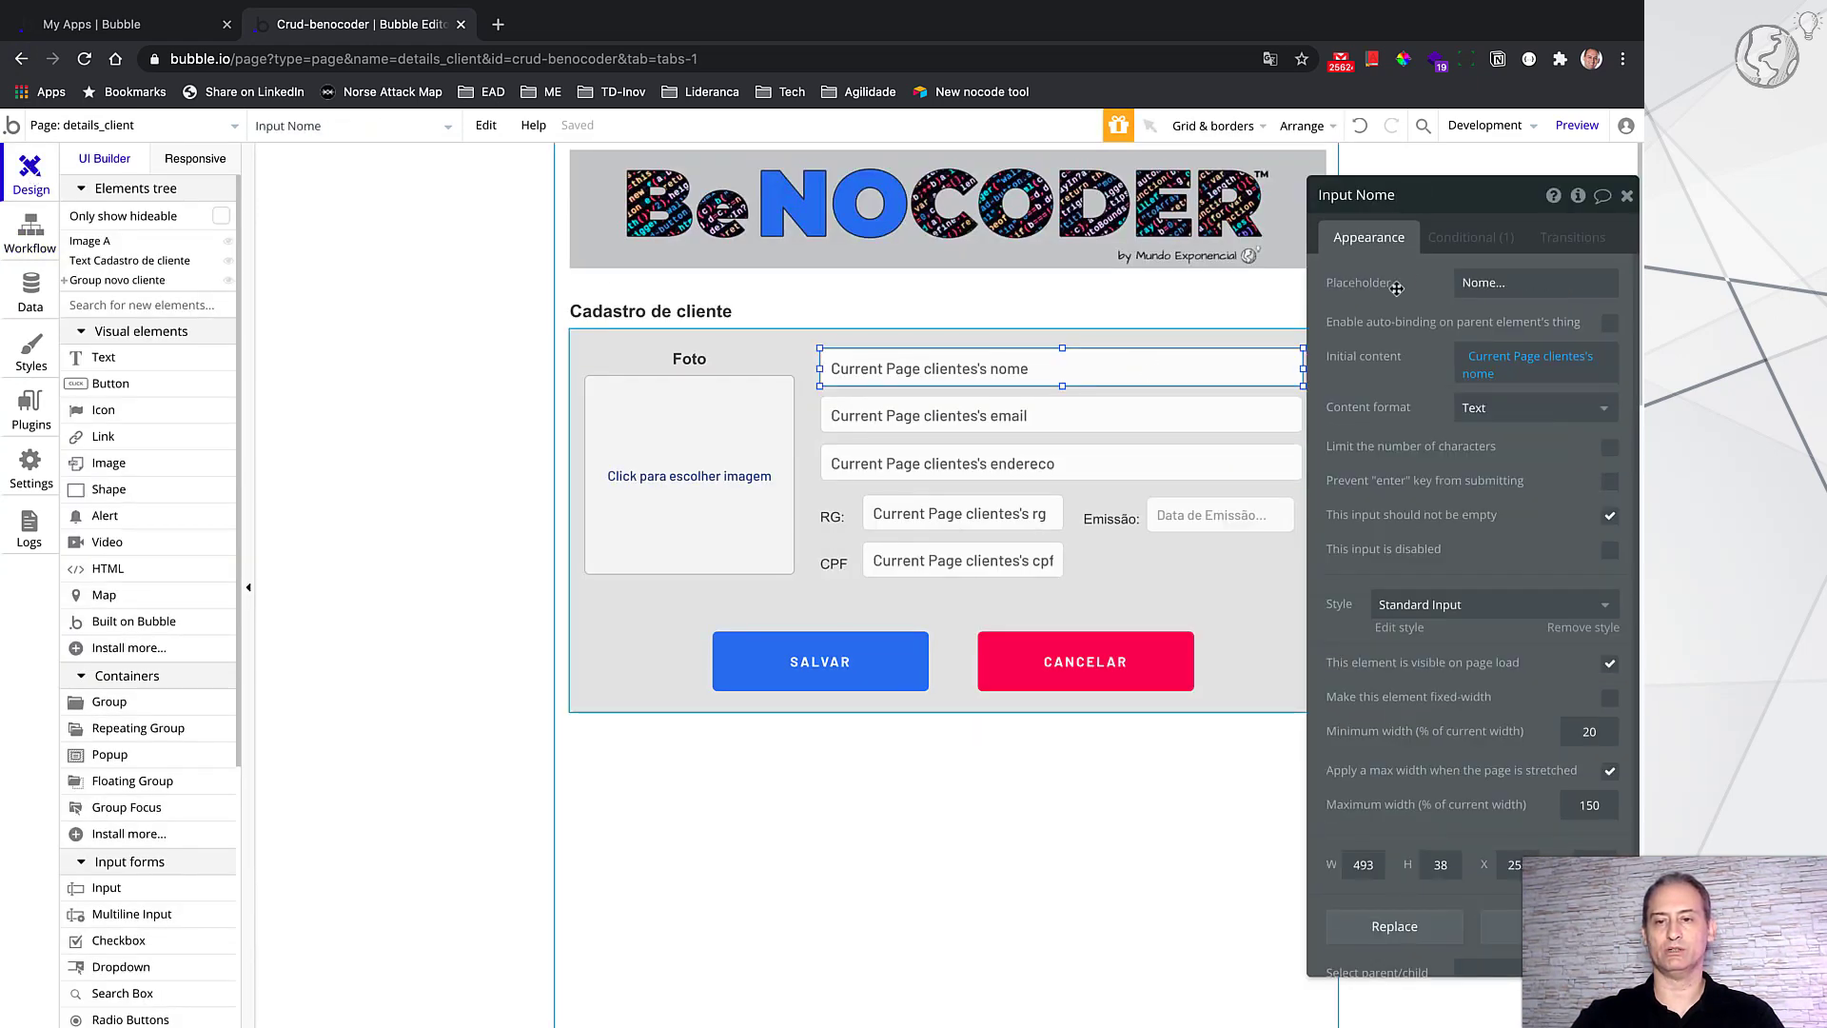
pyautogui.click(1467, 242)
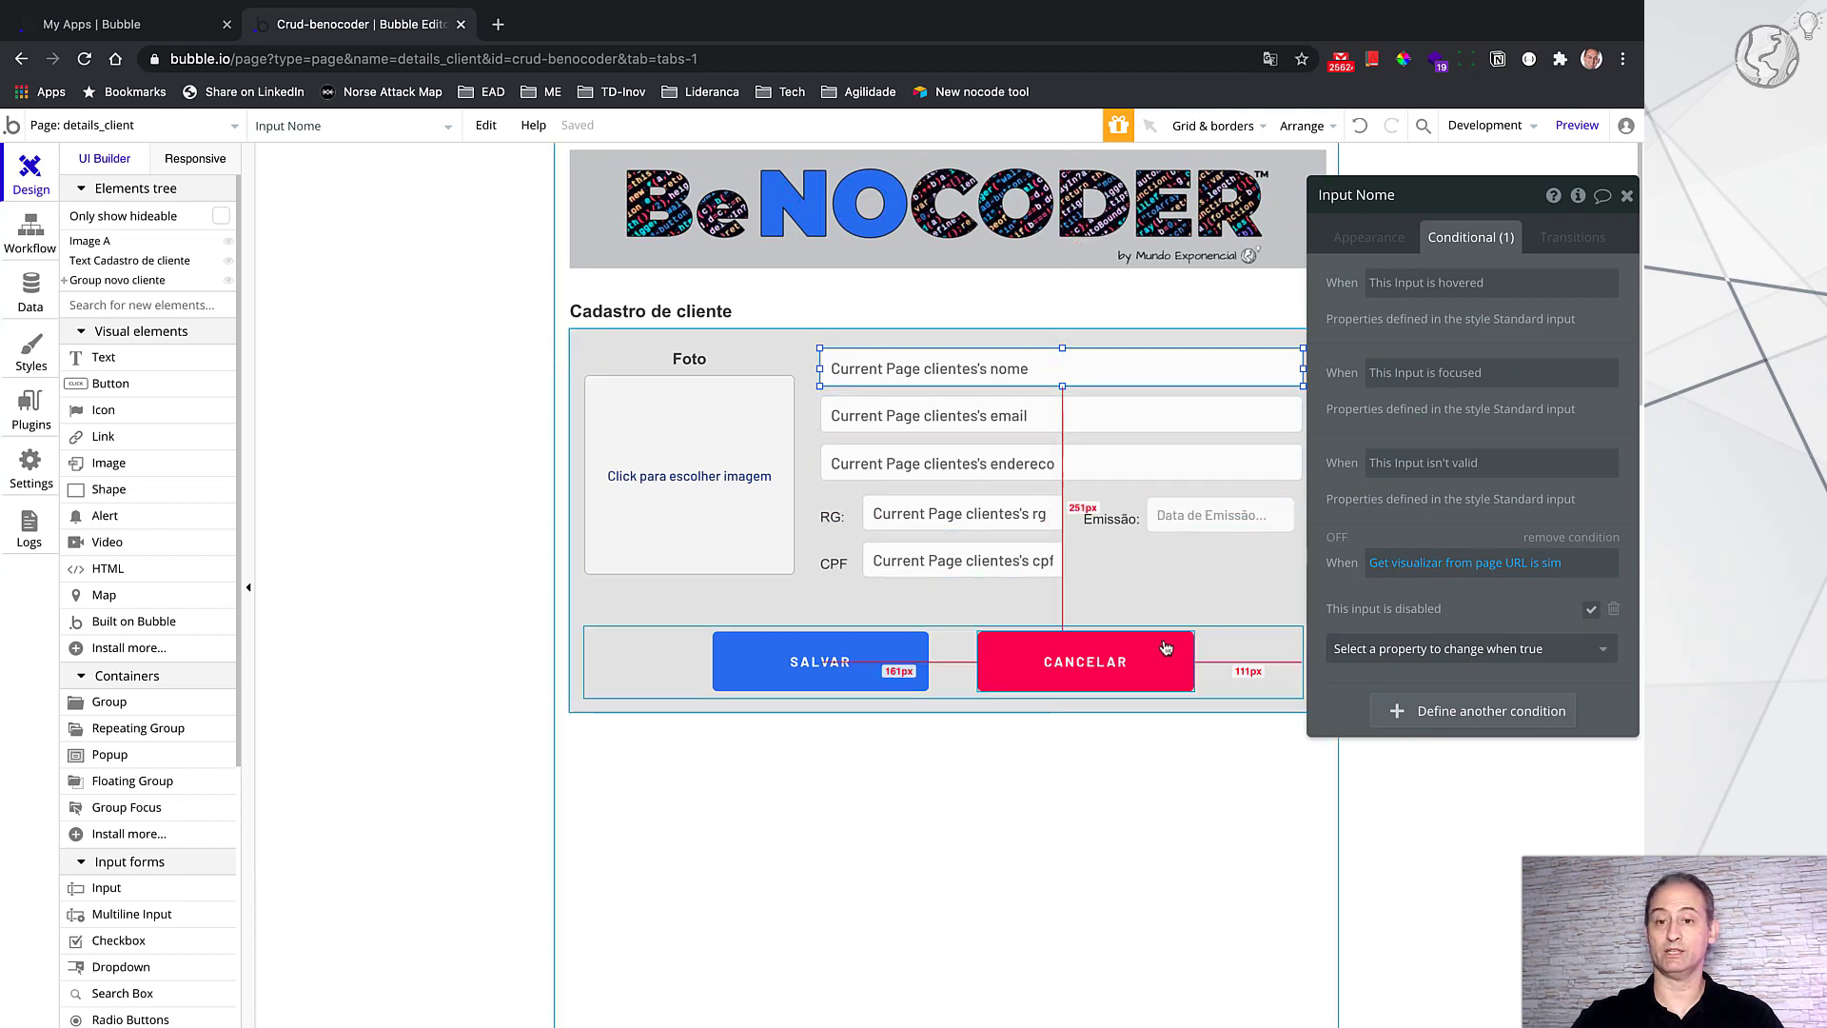
pyautogui.click(1271, 646)
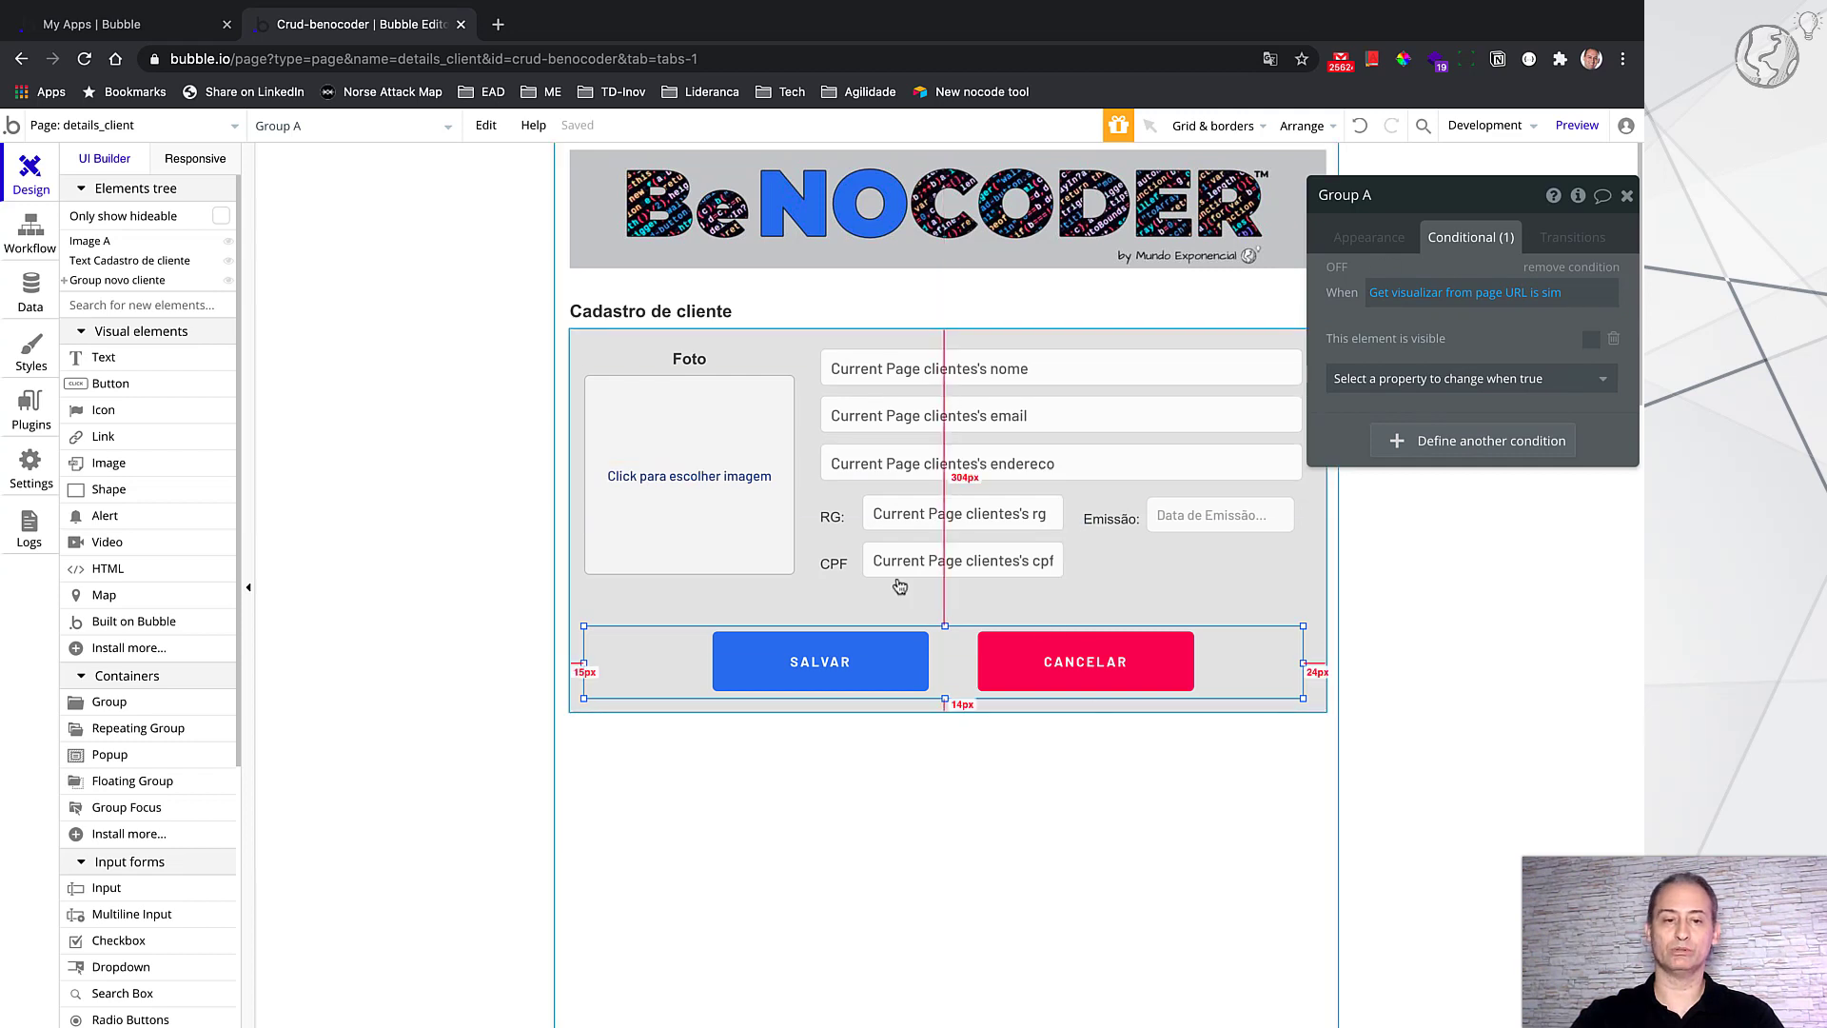
# Step: Expand Group novo cliente and hide the VOLTAR button in the editor
pyautogui.click(69, 291)
pyautogui.press('Escape')
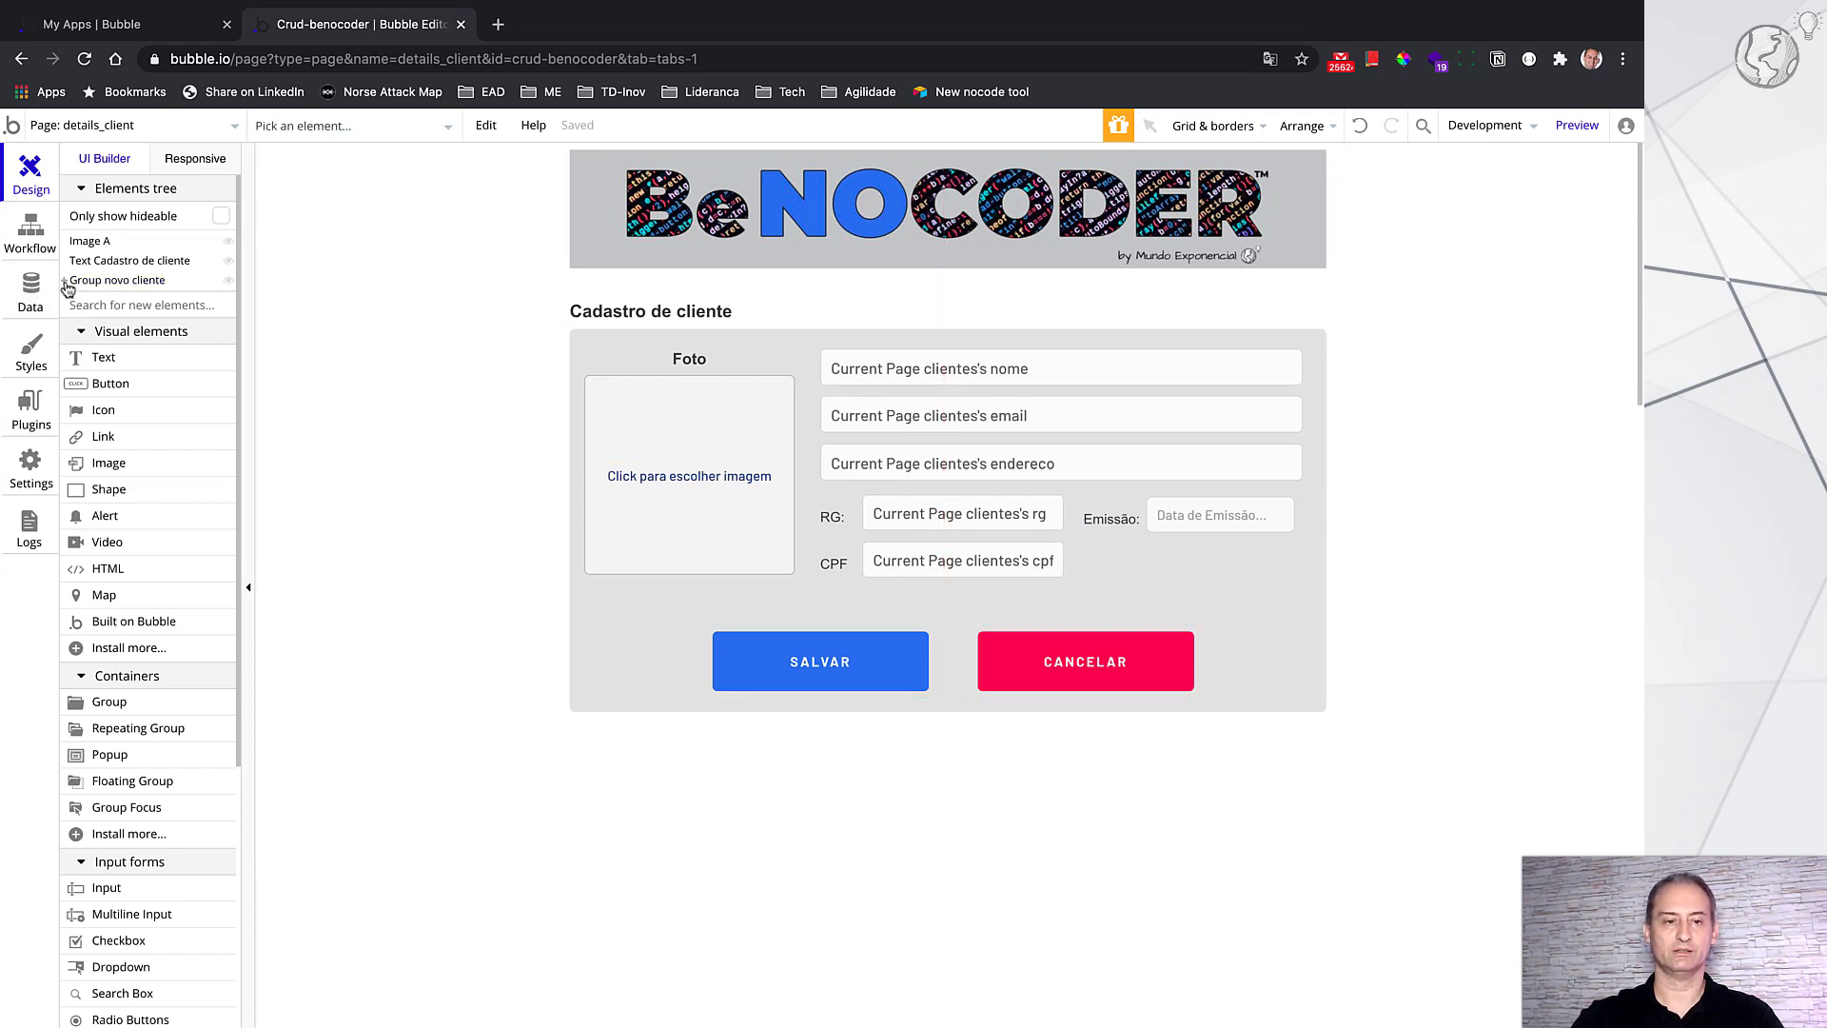
pyautogui.click(65, 282)
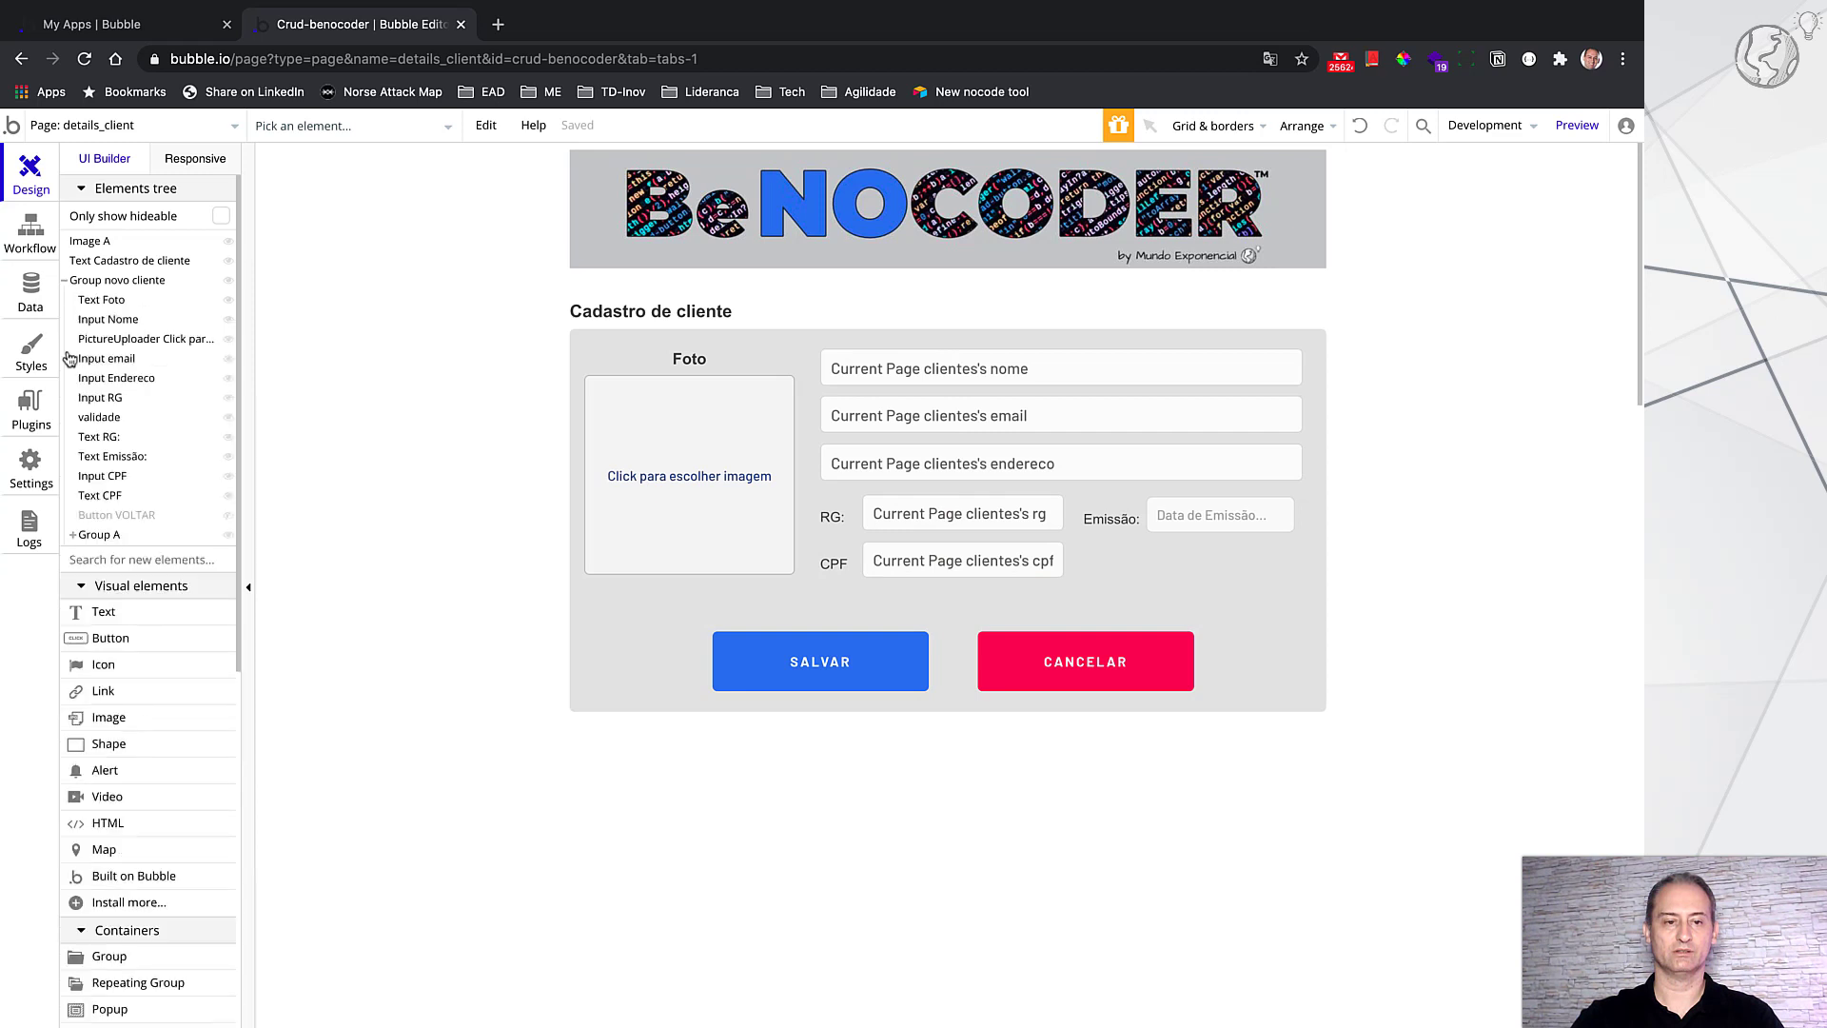
pyautogui.click(117, 515)
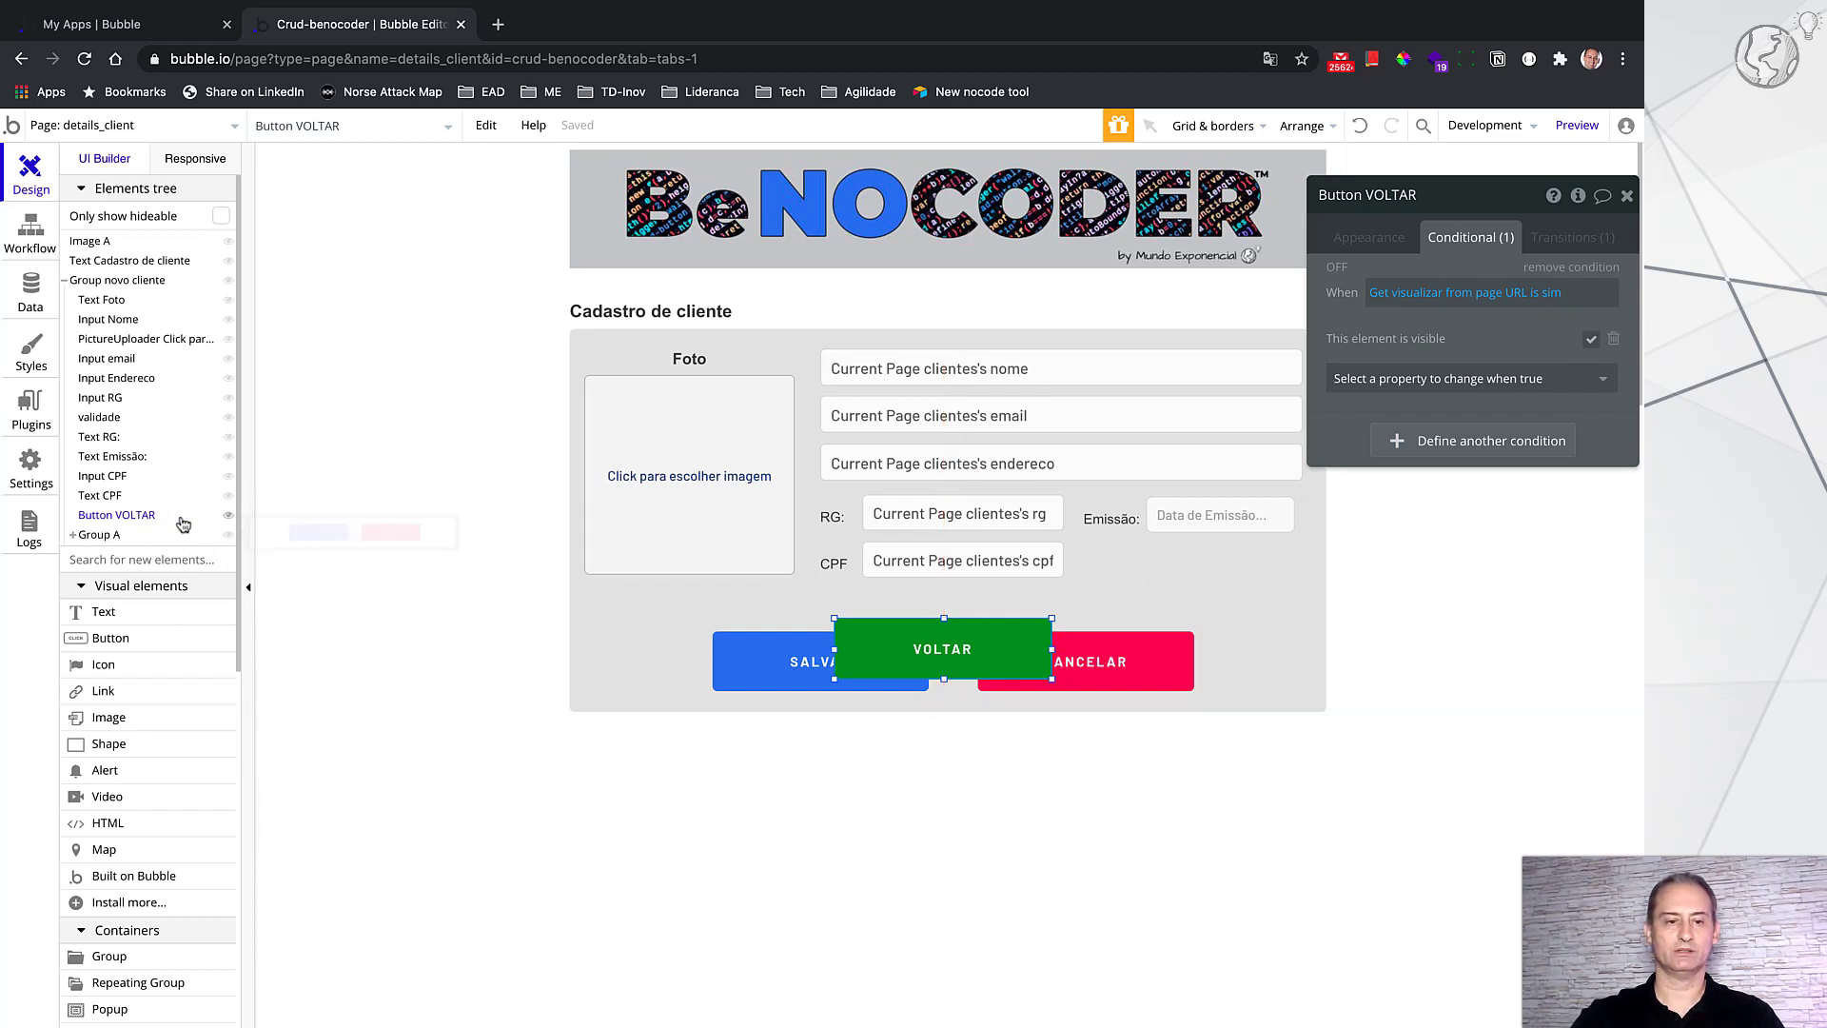
pyautogui.click(228, 517)
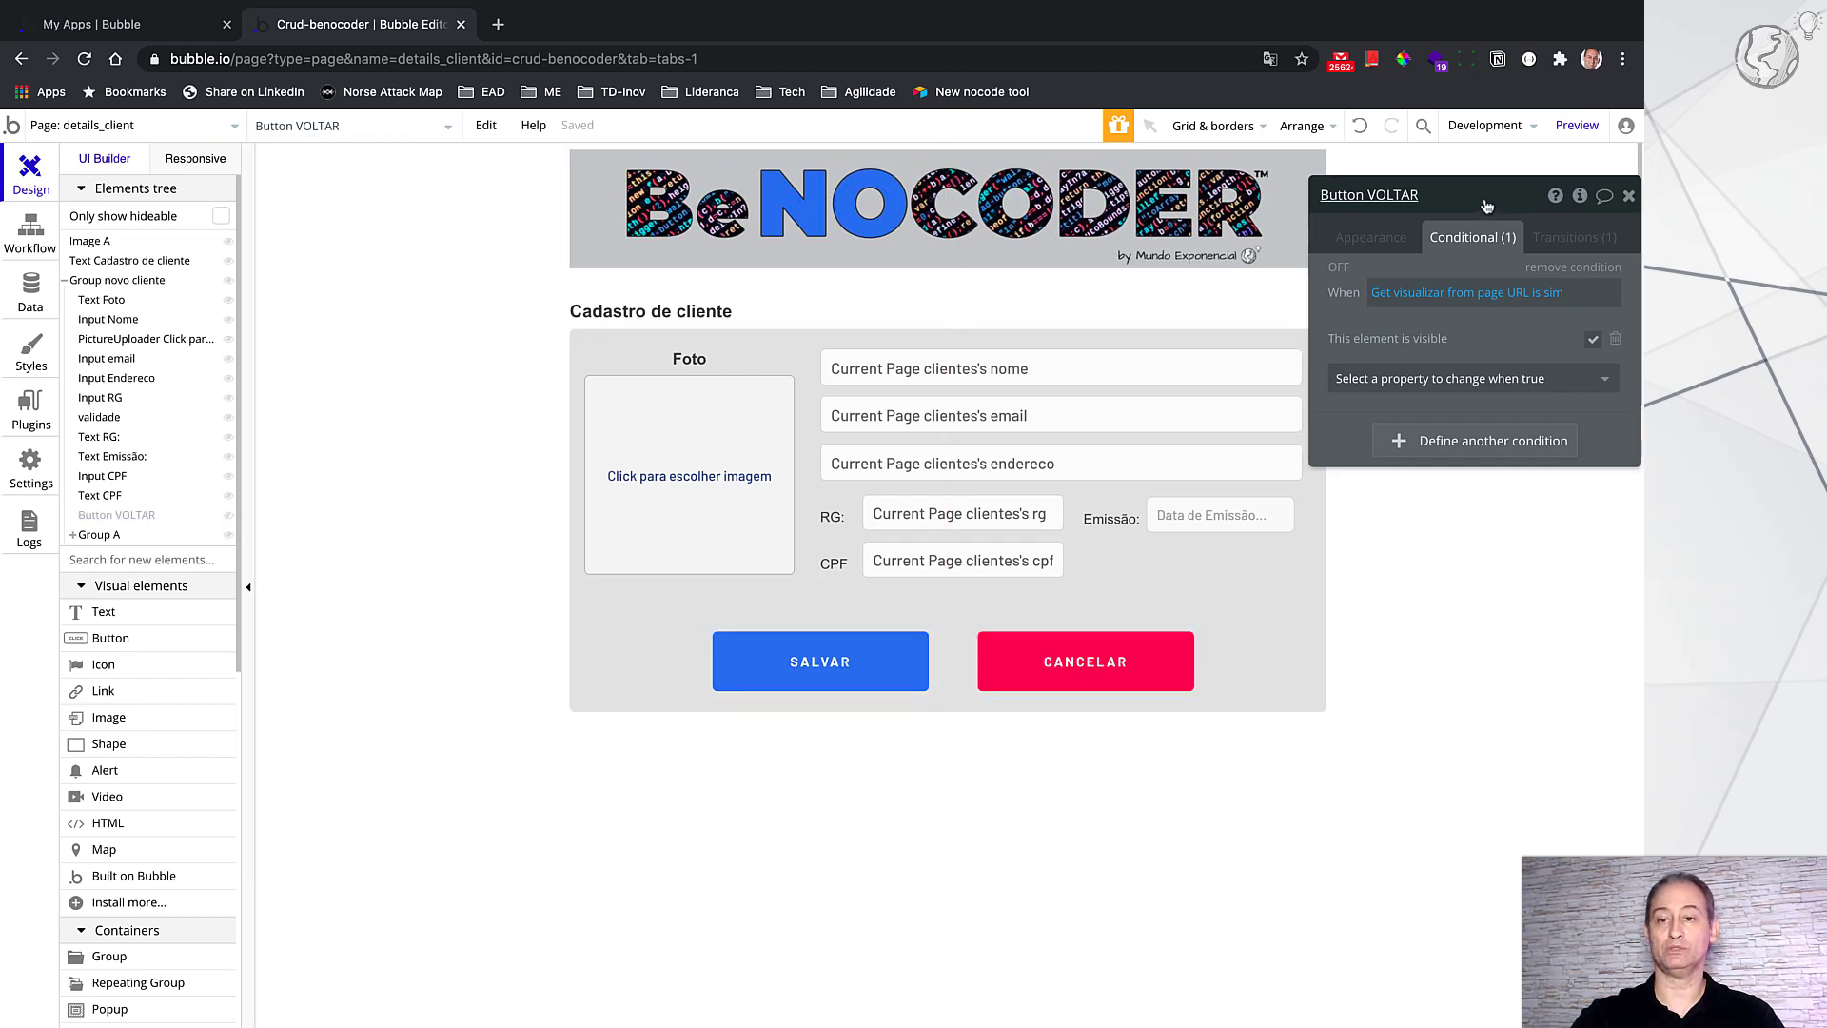
# Step: Review the Nome input's appearance: initial content Current Page clientes's nome, required
pyautogui.moveTo(1489, 205); pyautogui.dragTo(1567, 206)
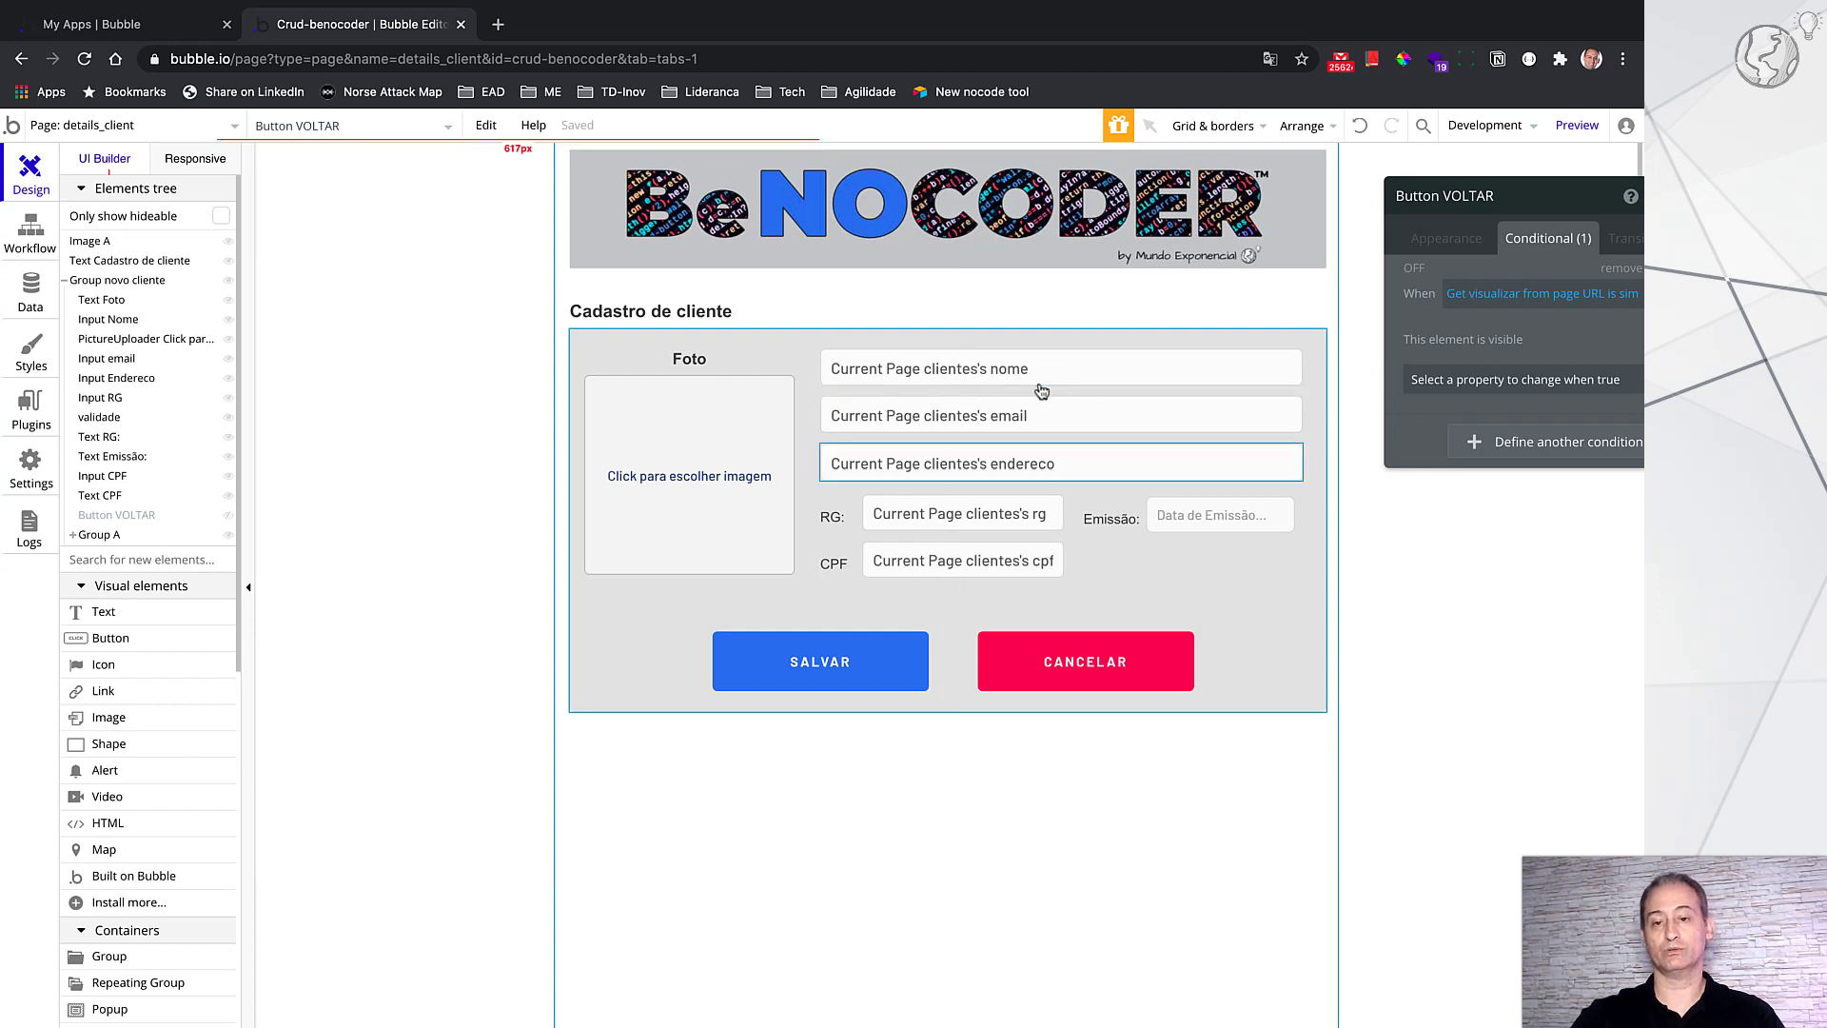
pyautogui.click(1008, 369)
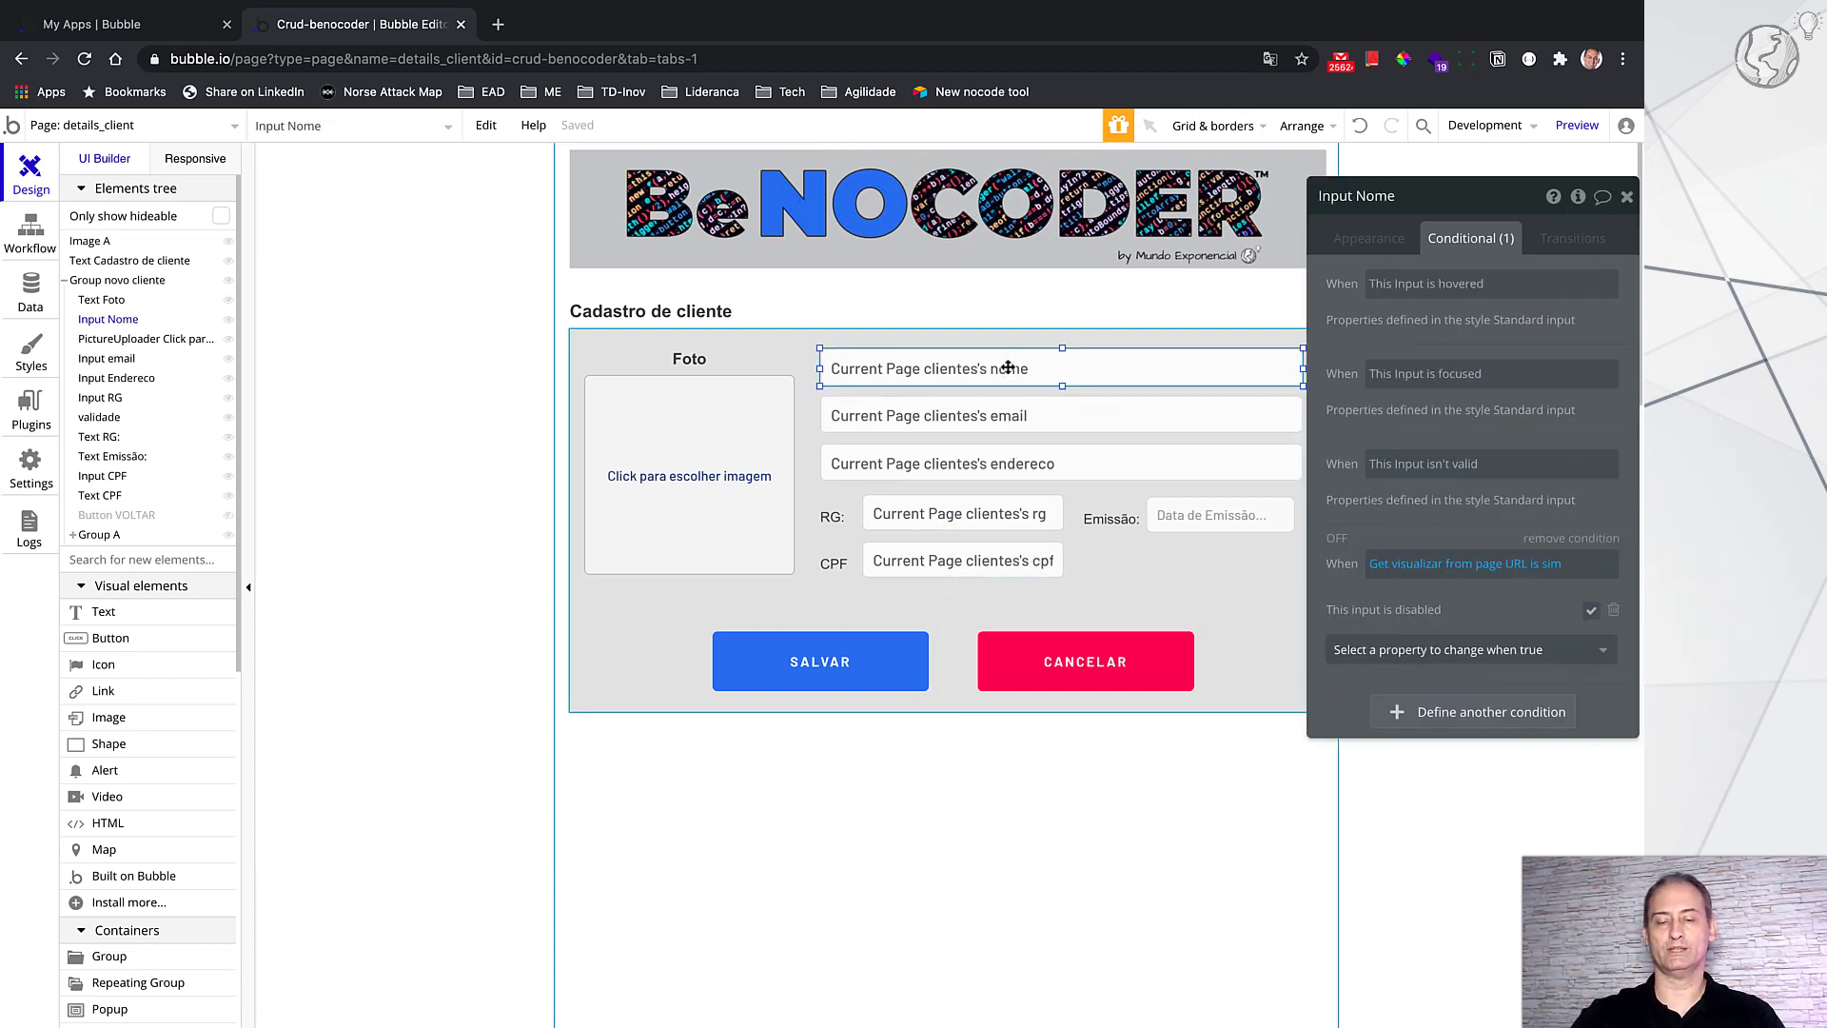
pyautogui.click(1370, 240)
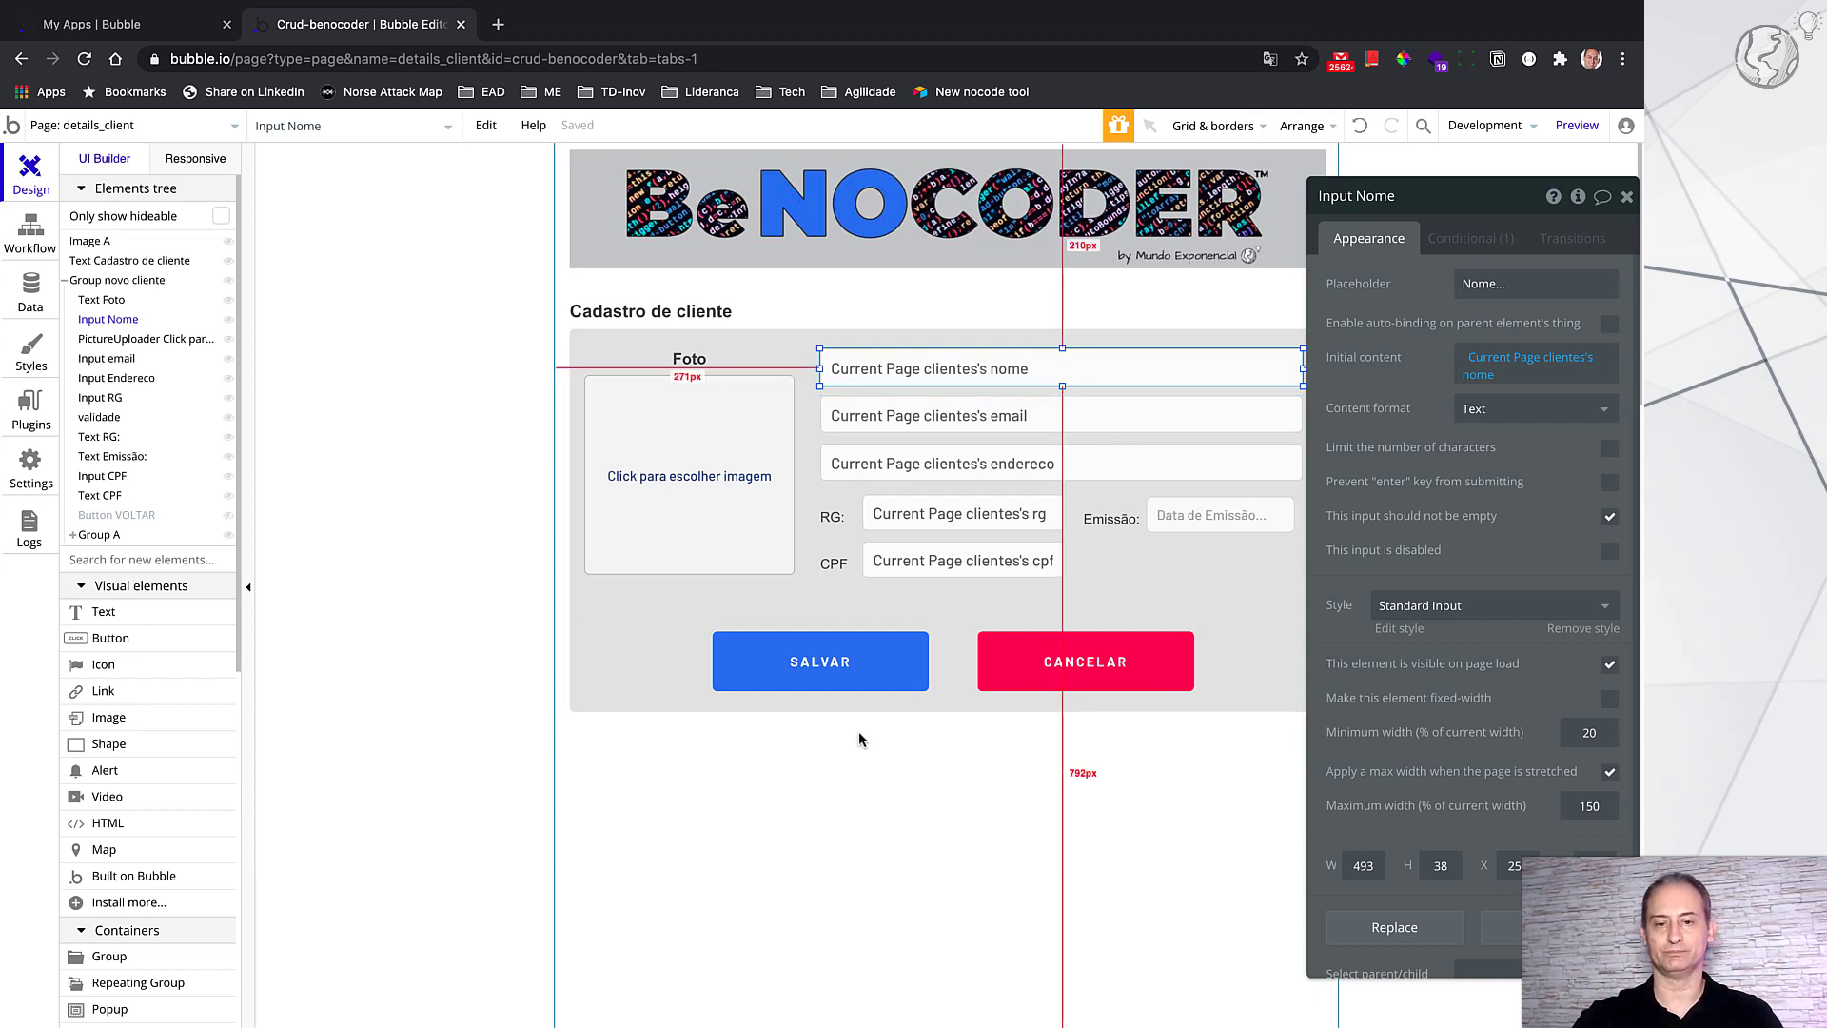
# Step: Open SALVAR's workflow and its Step 1 'Make changes to clientes' settings panel
pyautogui.click(904, 663)
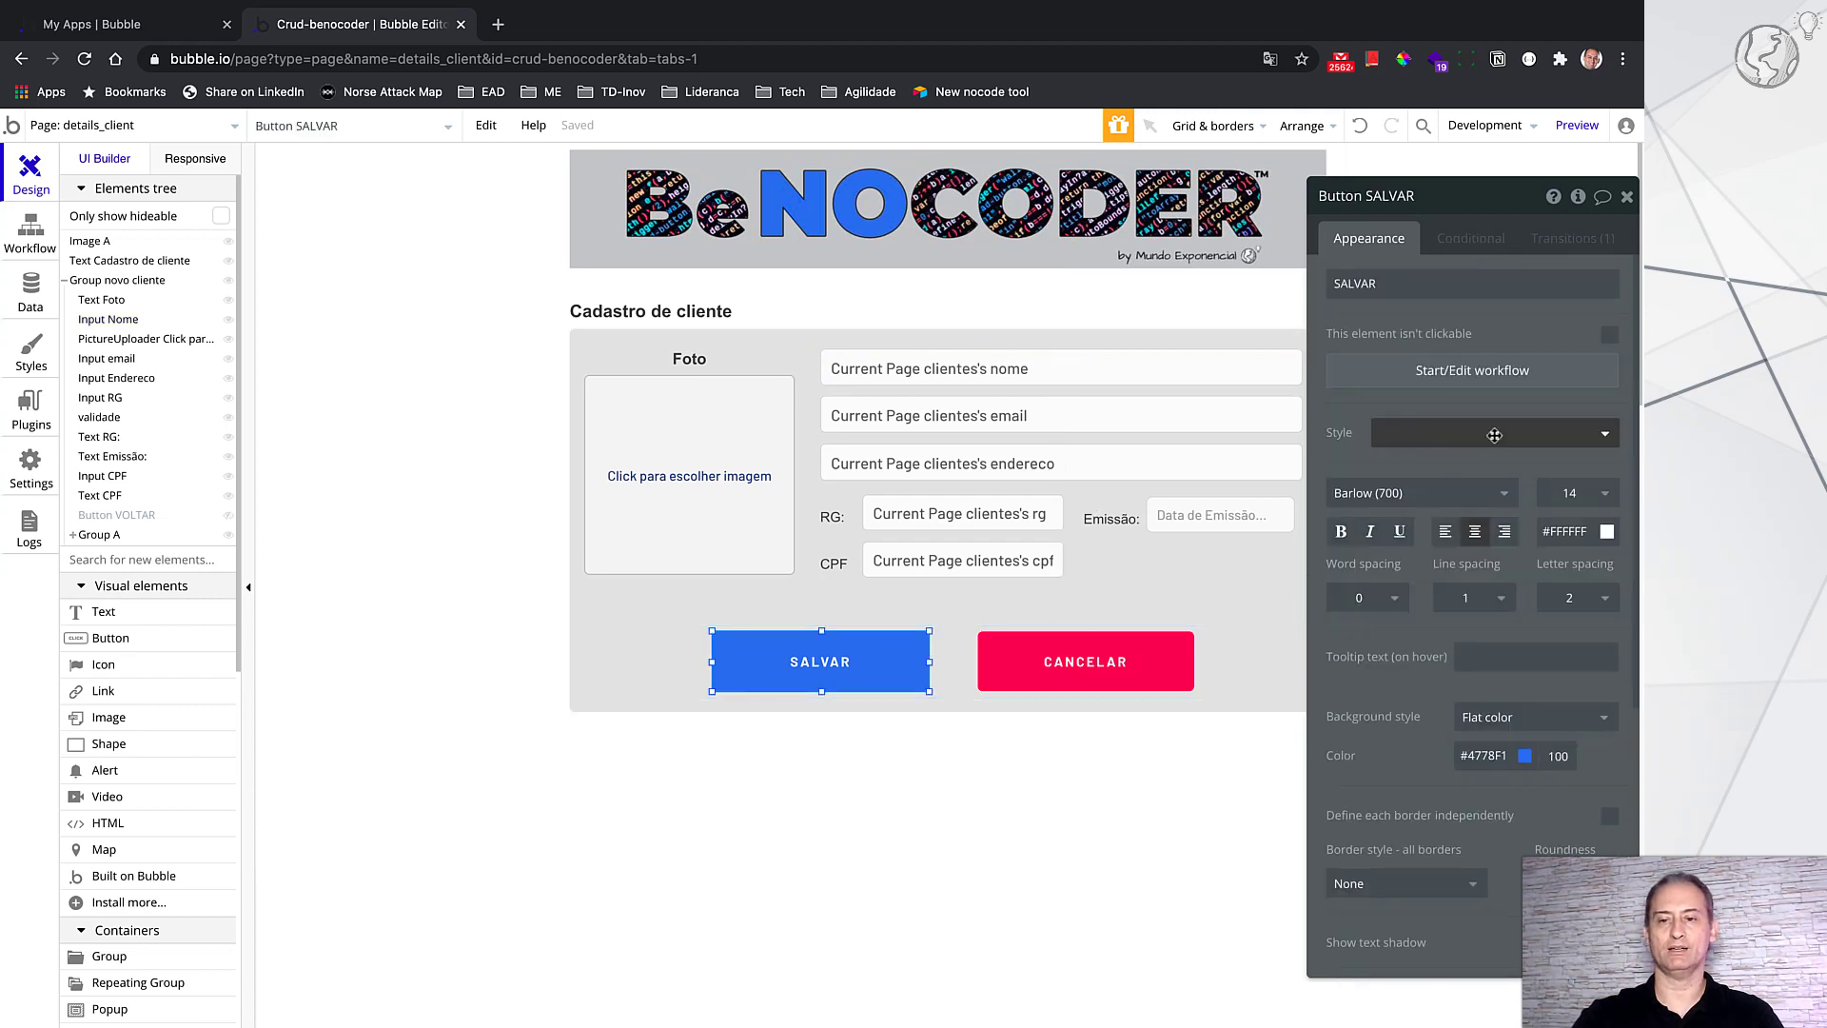
pyautogui.click(1513, 370)
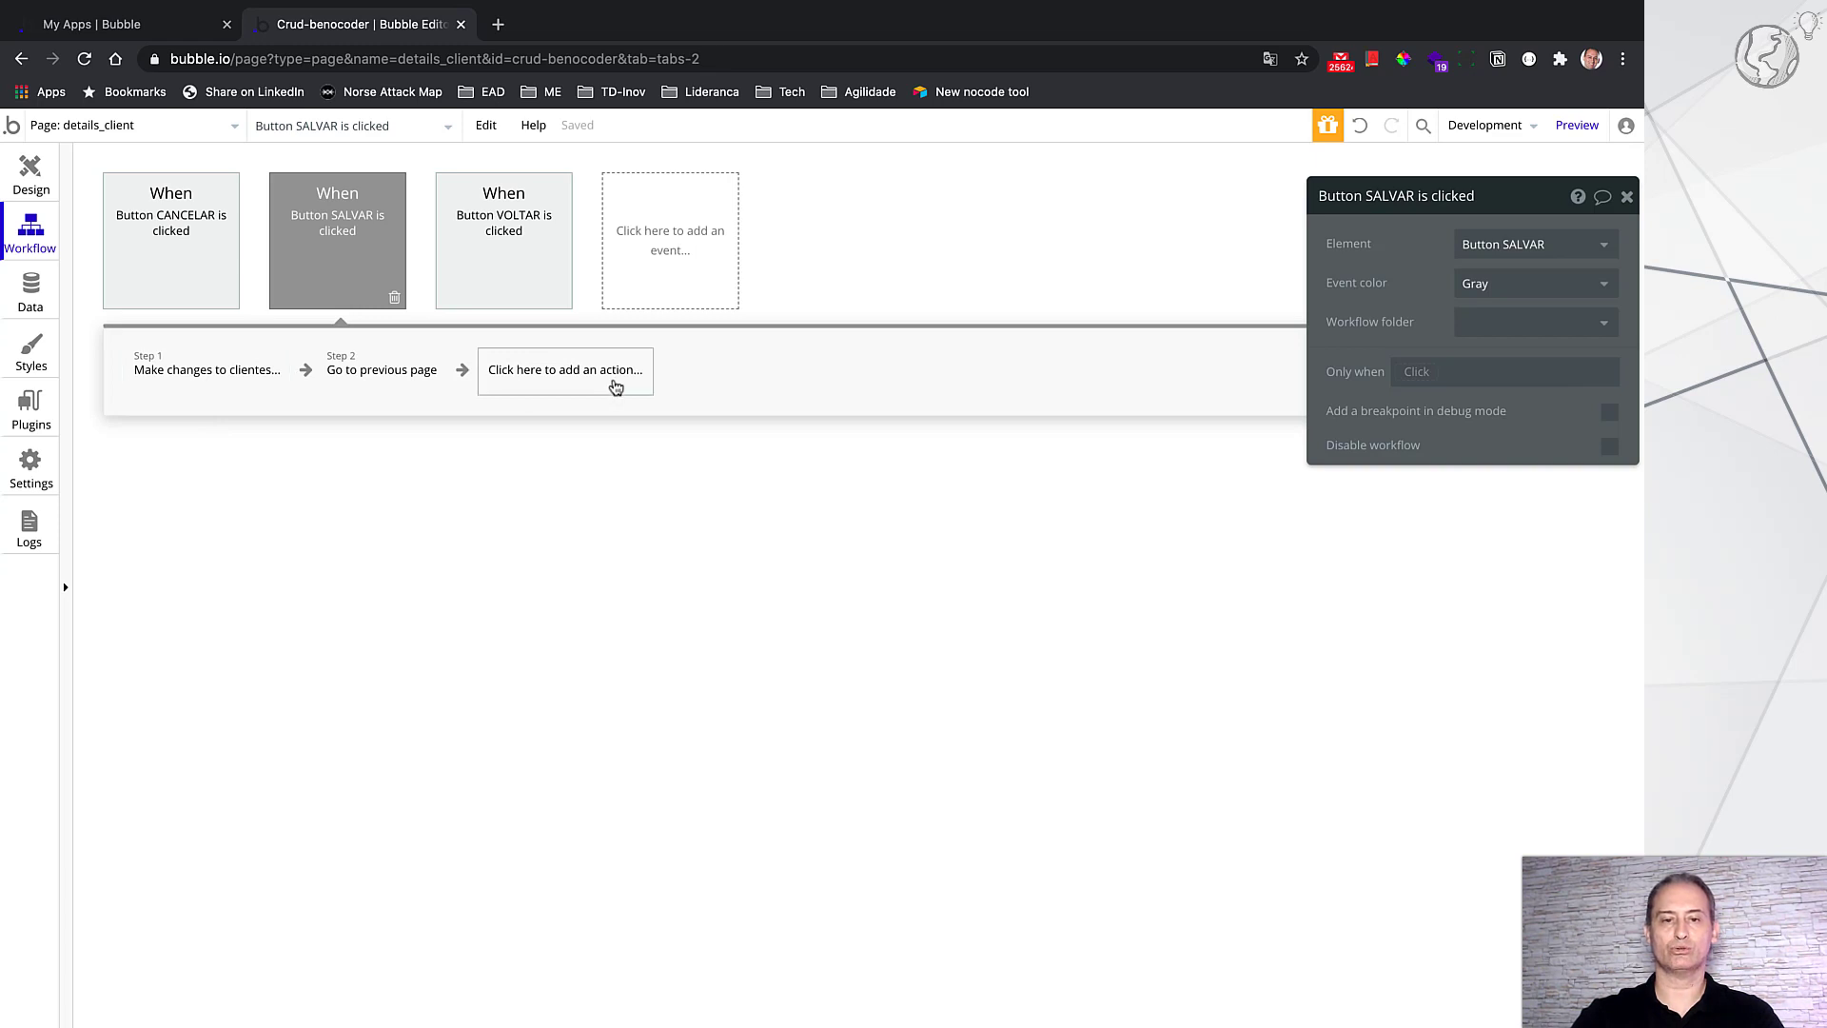
pyautogui.click(612, 387)
pyautogui.moveTo(579, 540)
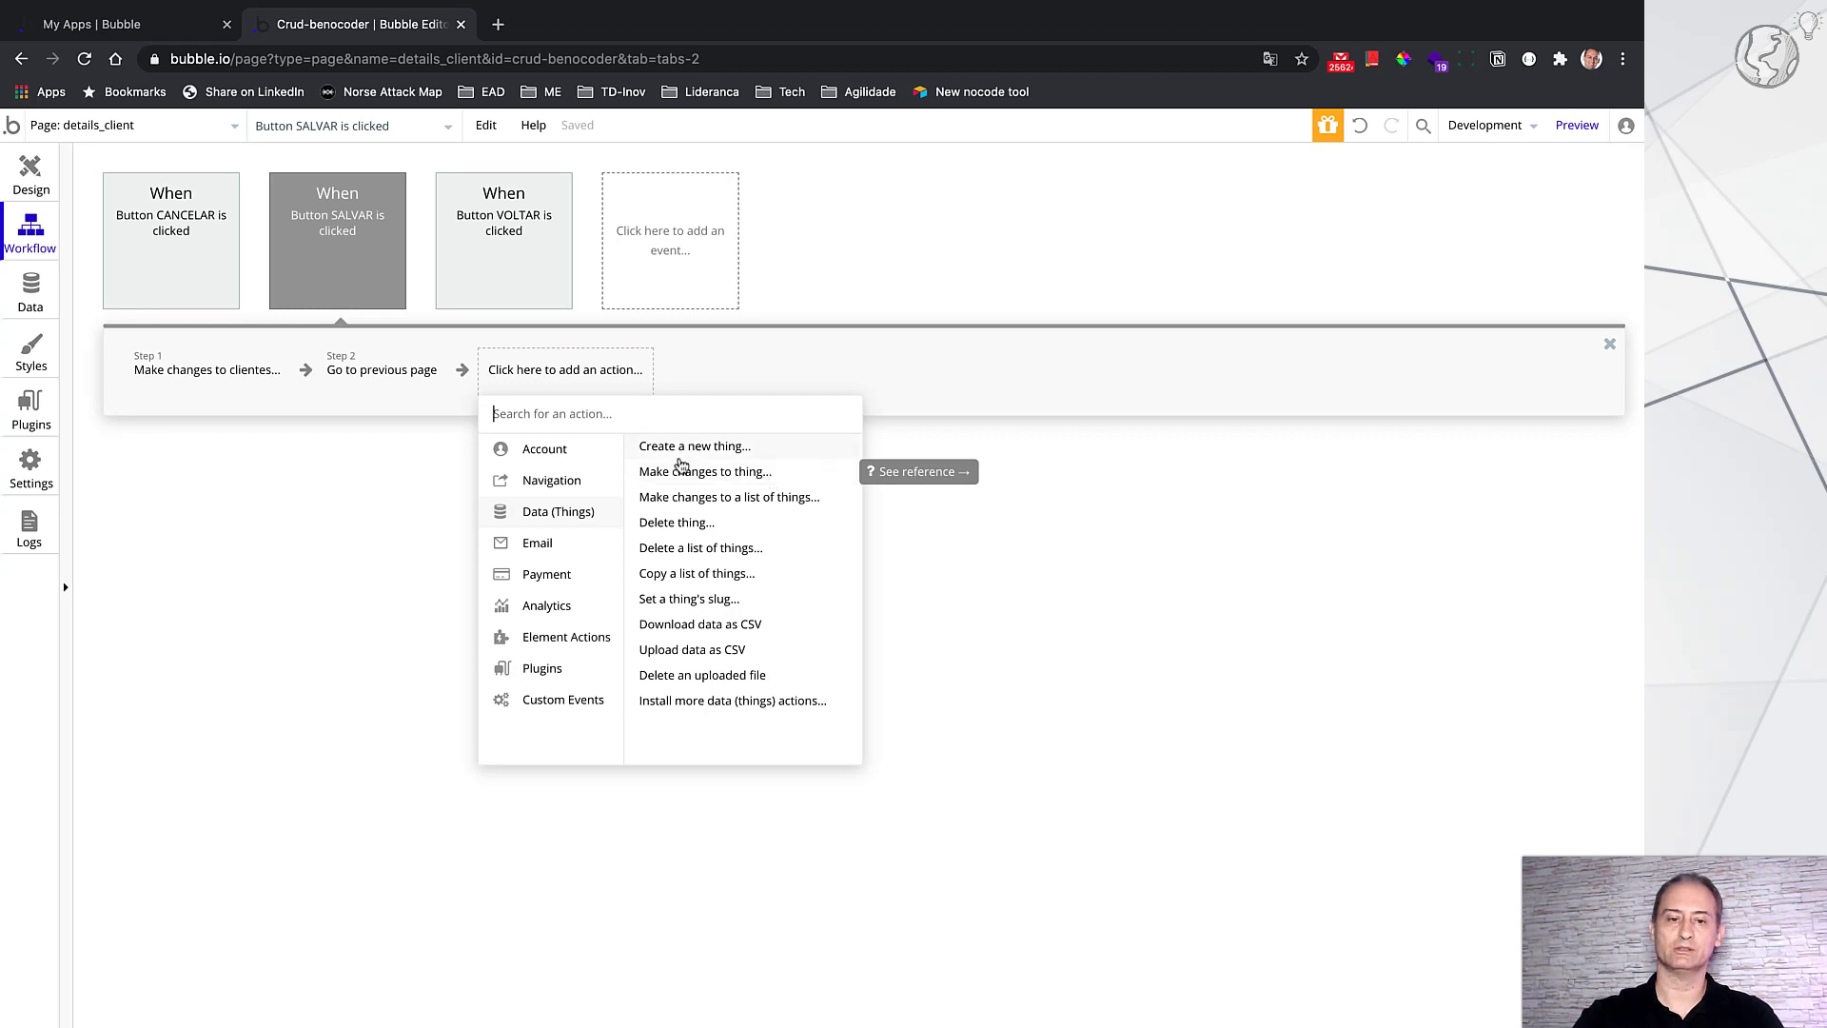
pyautogui.click(255, 376)
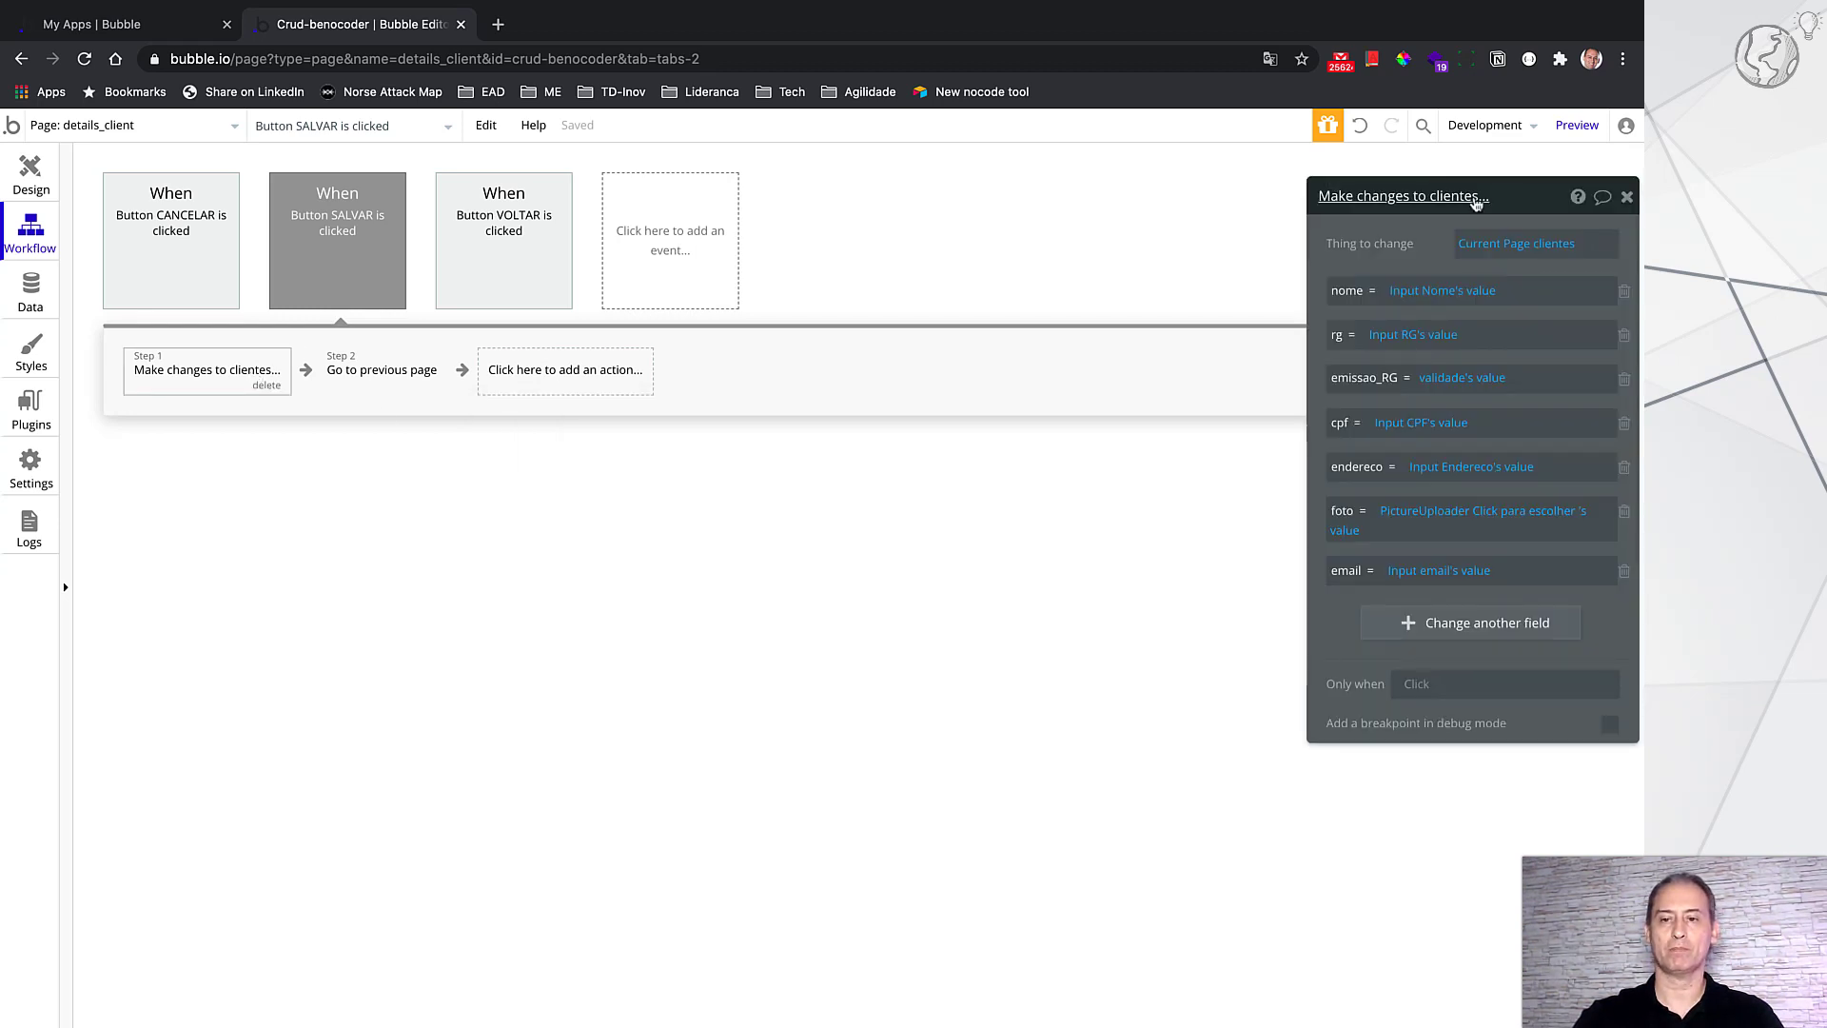
pyautogui.moveTo(1504, 203); pyautogui.dragTo(1133, 203)
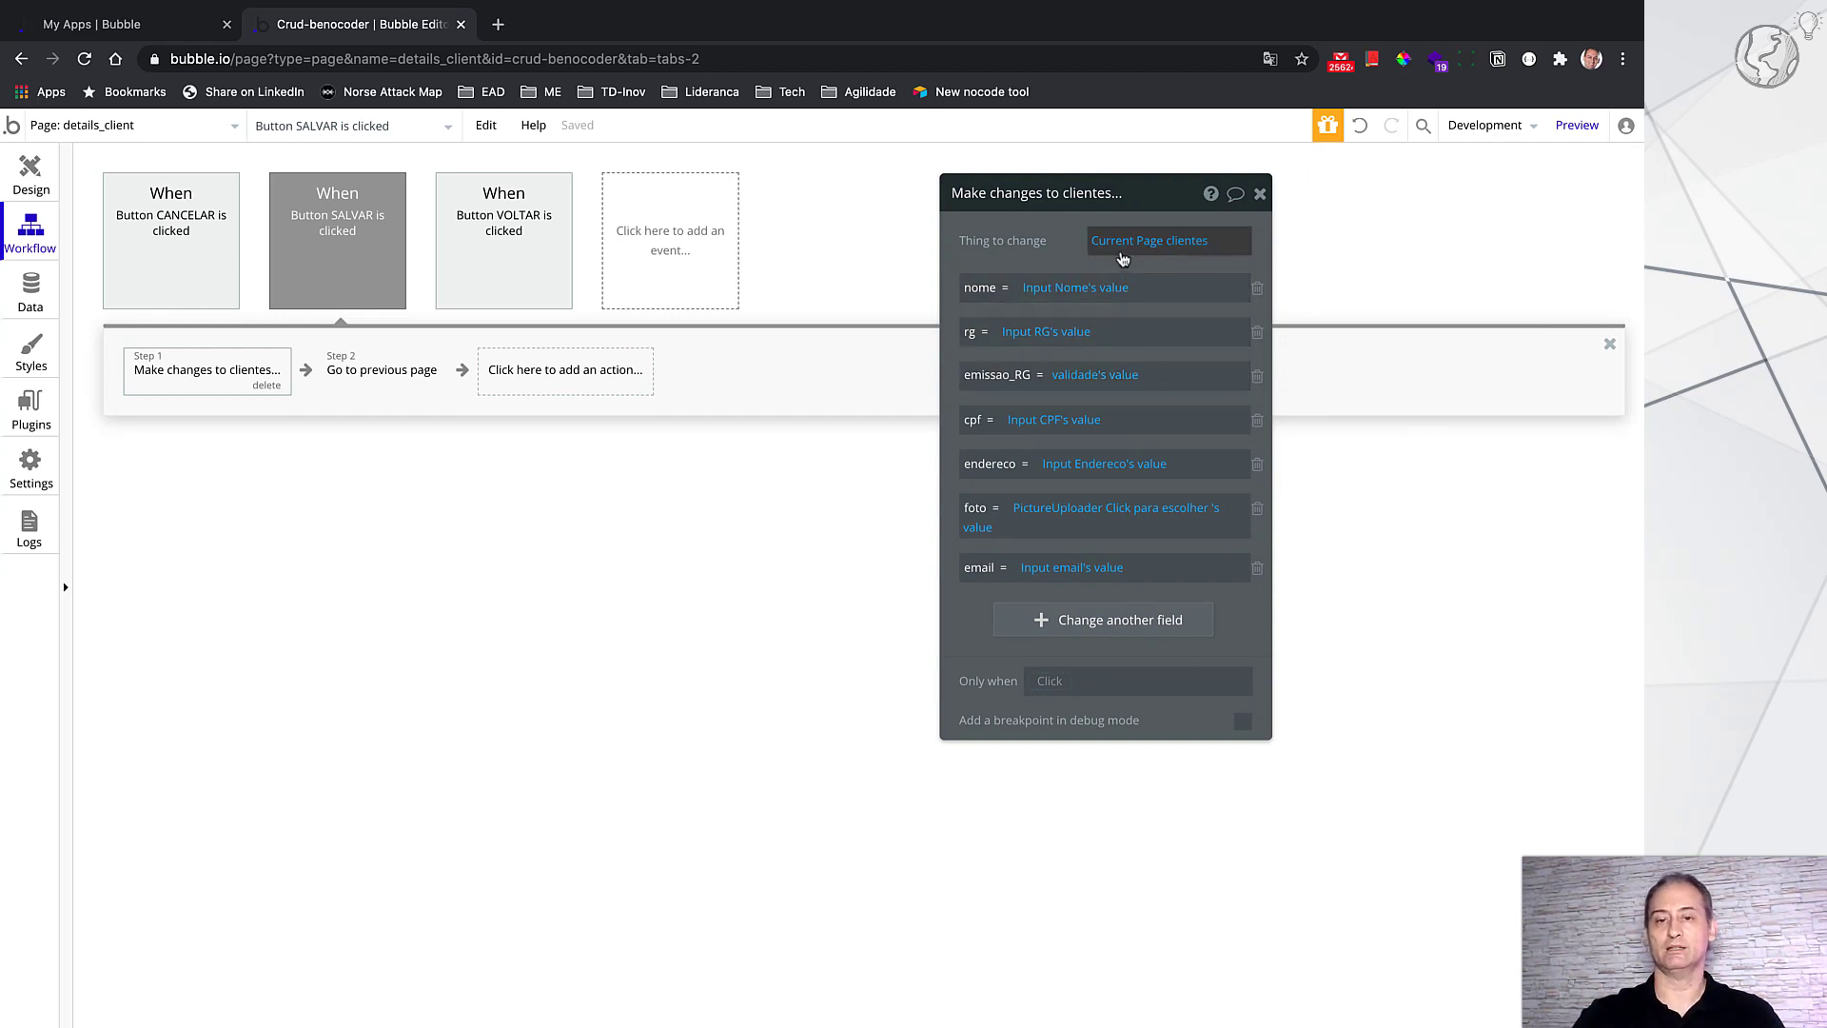
pyautogui.moveTo(1123, 257)
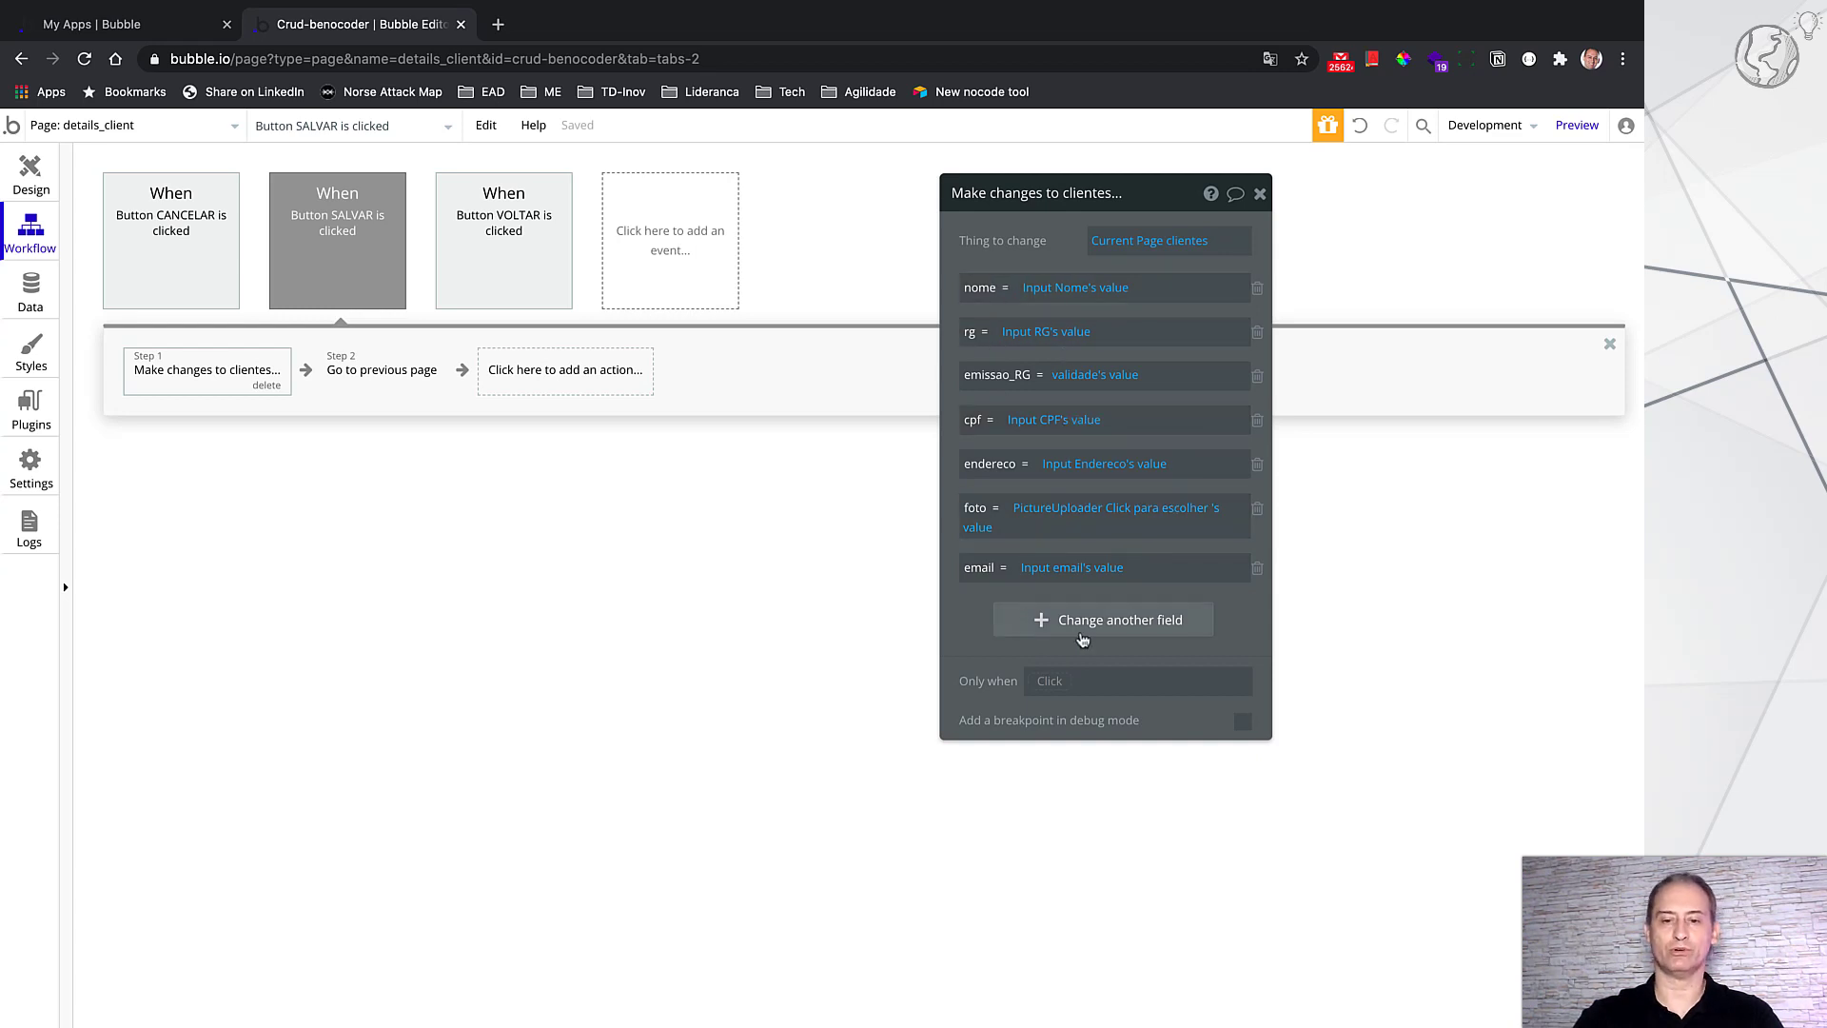
# Step: Delete the duplicate 'email = Input email's value' row from the Make changes step
pyautogui.click(1082, 636)
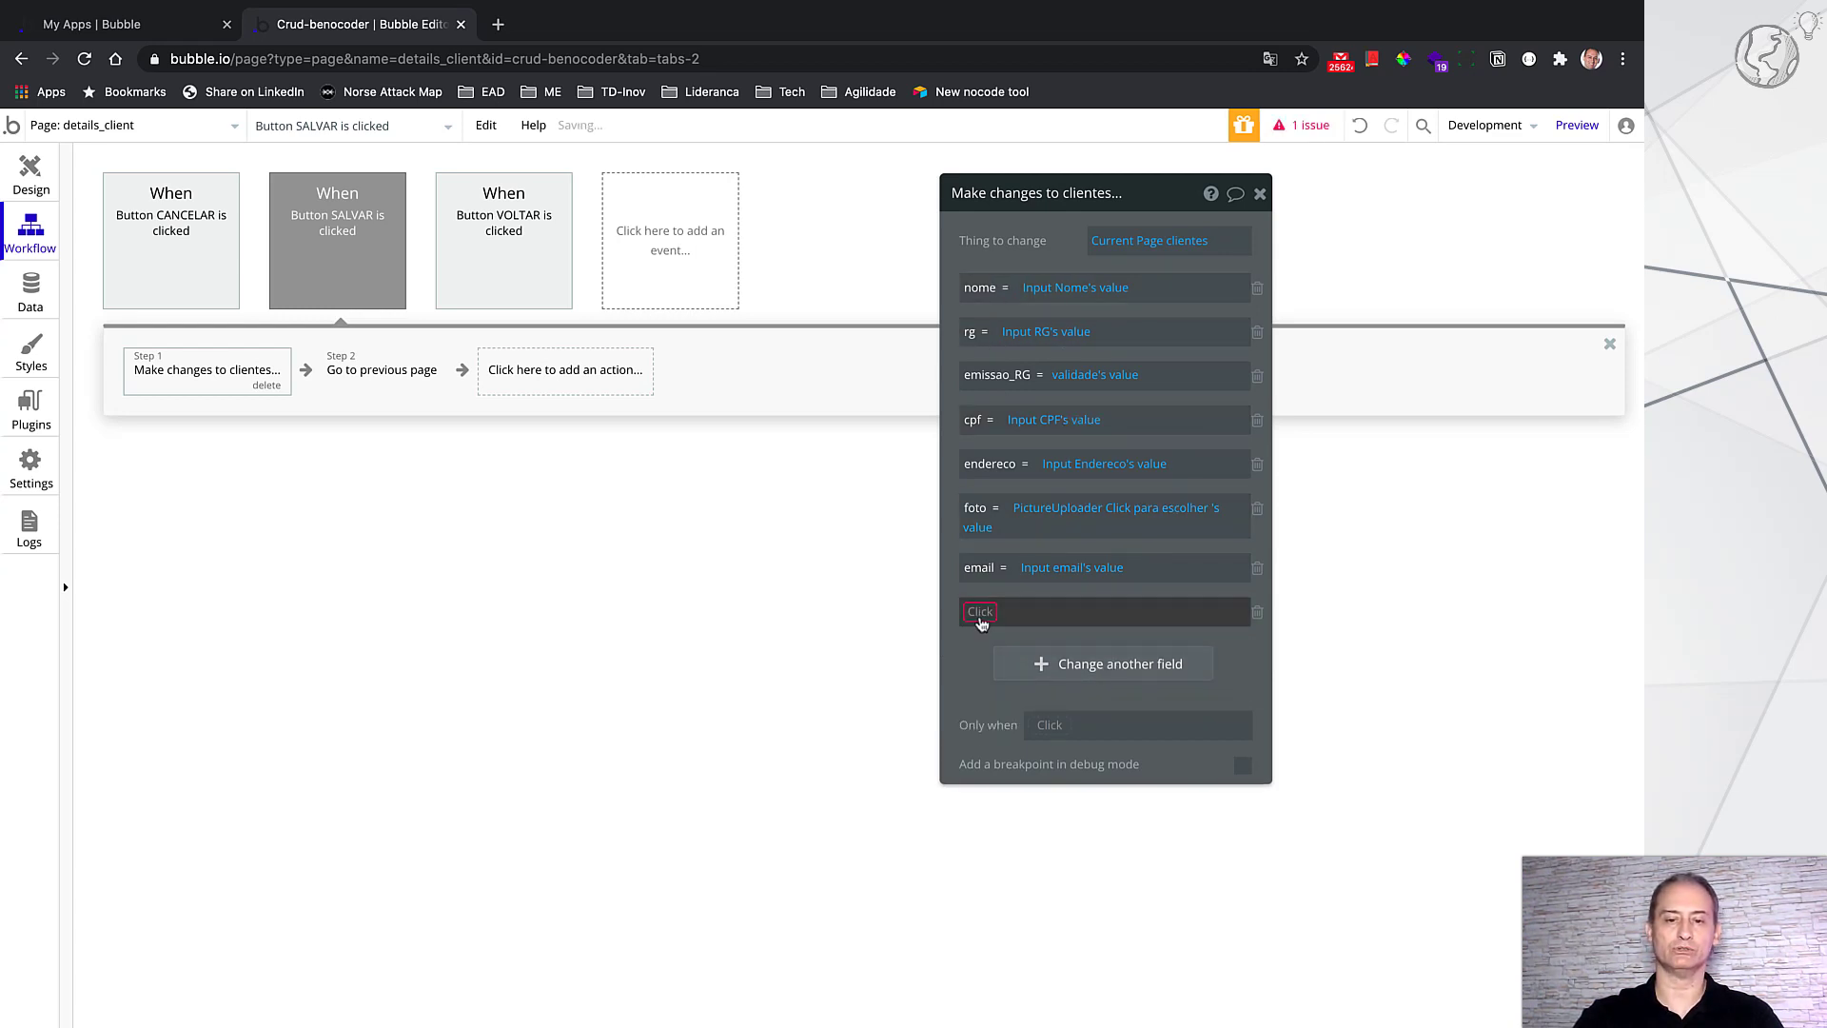
pyautogui.click(980, 614)
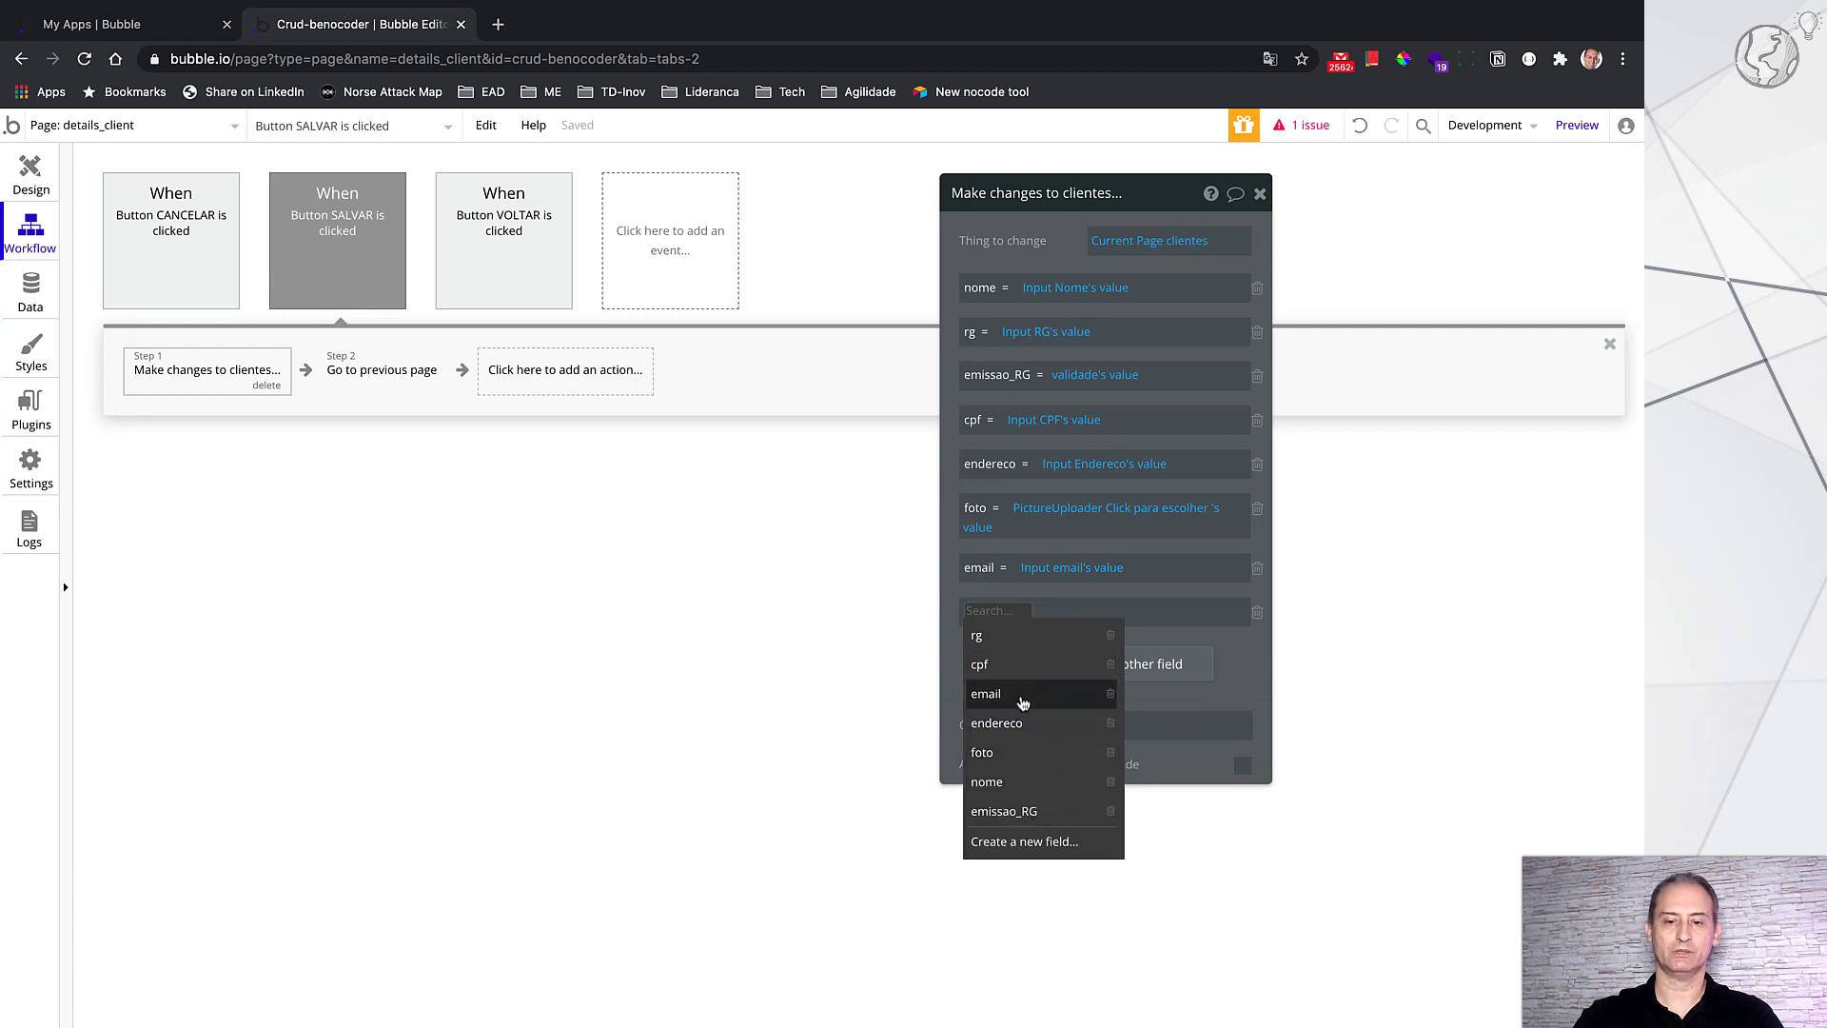
pyautogui.click(1023, 702)
pyautogui.click(1038, 612)
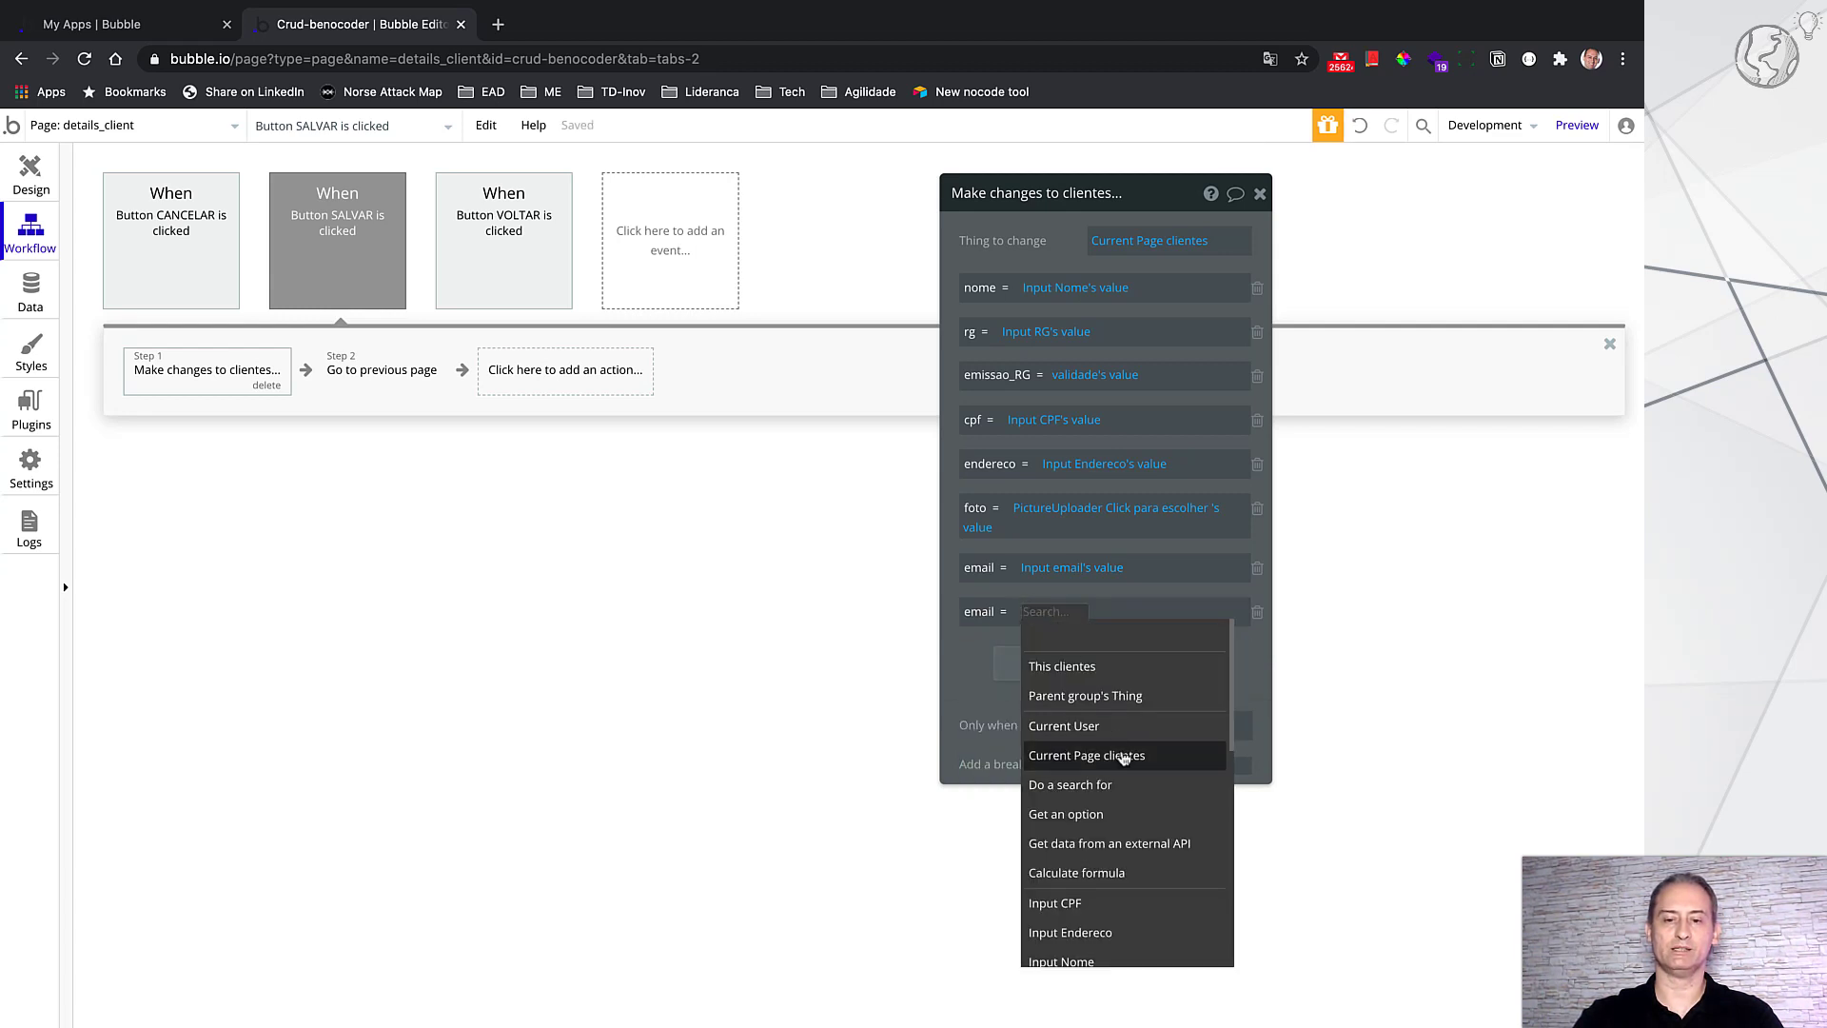
pyautogui.scroll(-3, 1112, 923)
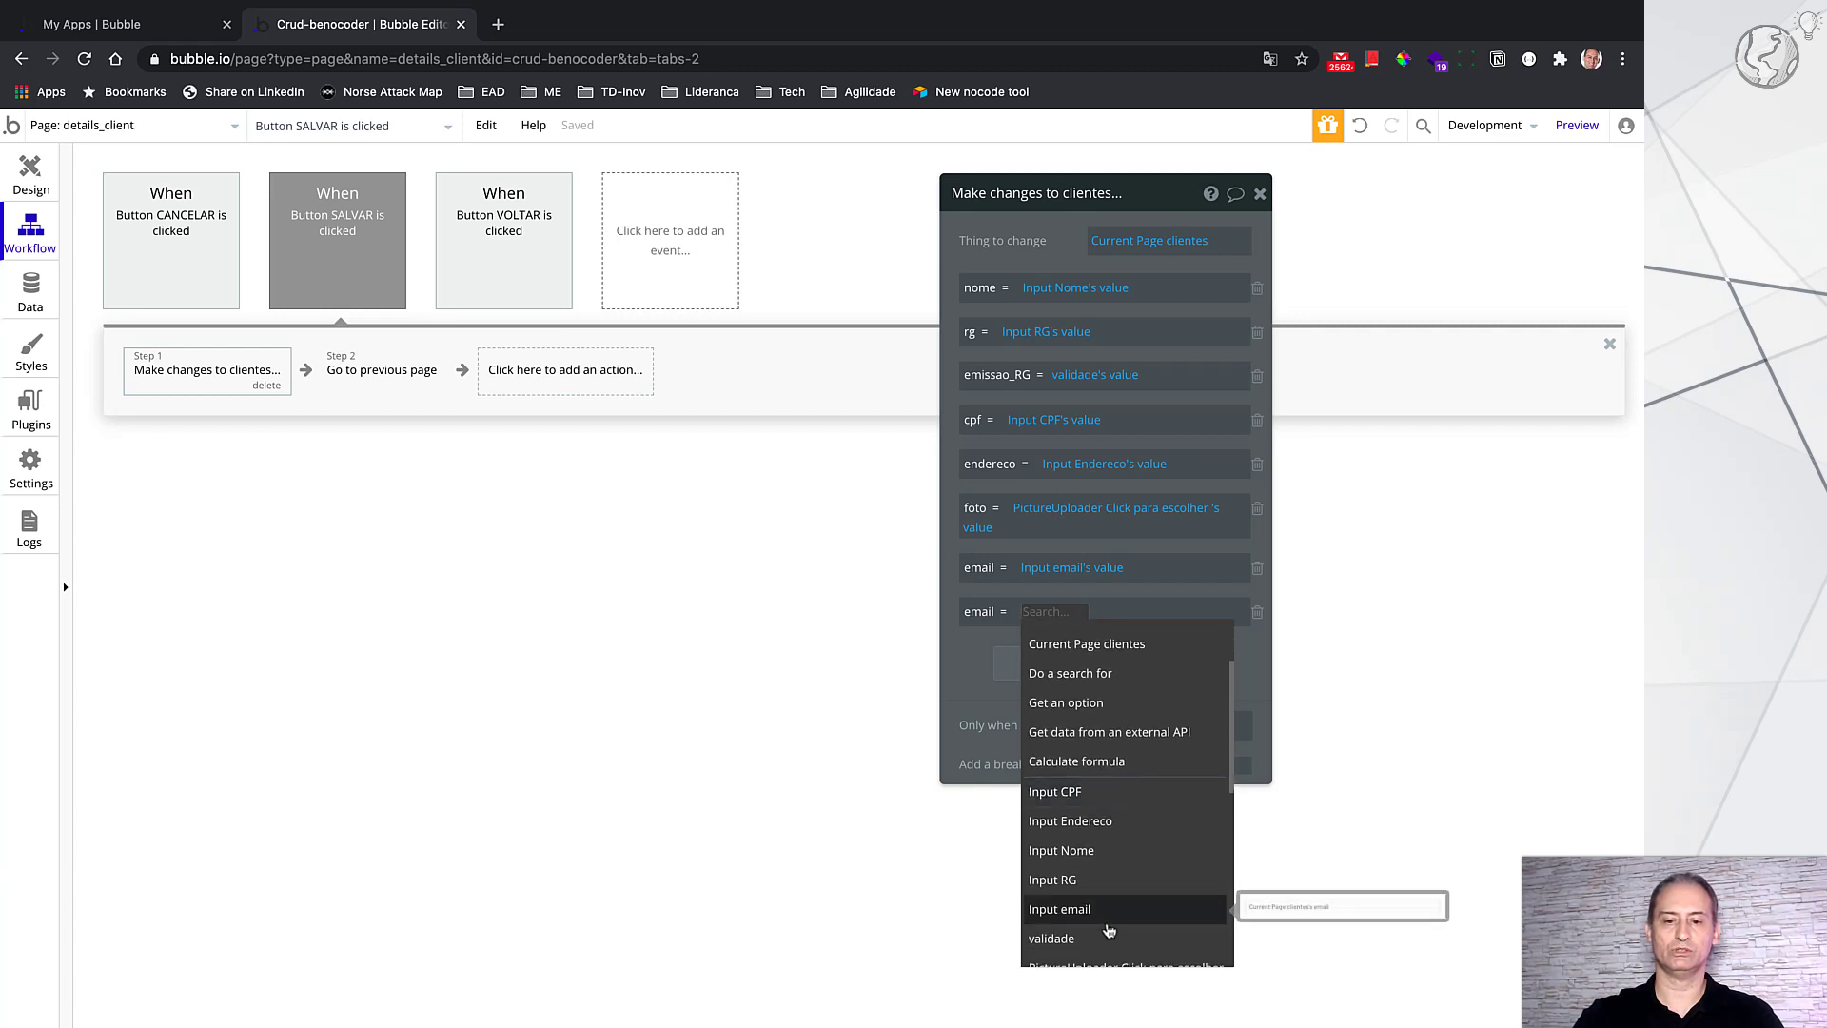
pyautogui.click(1108, 921)
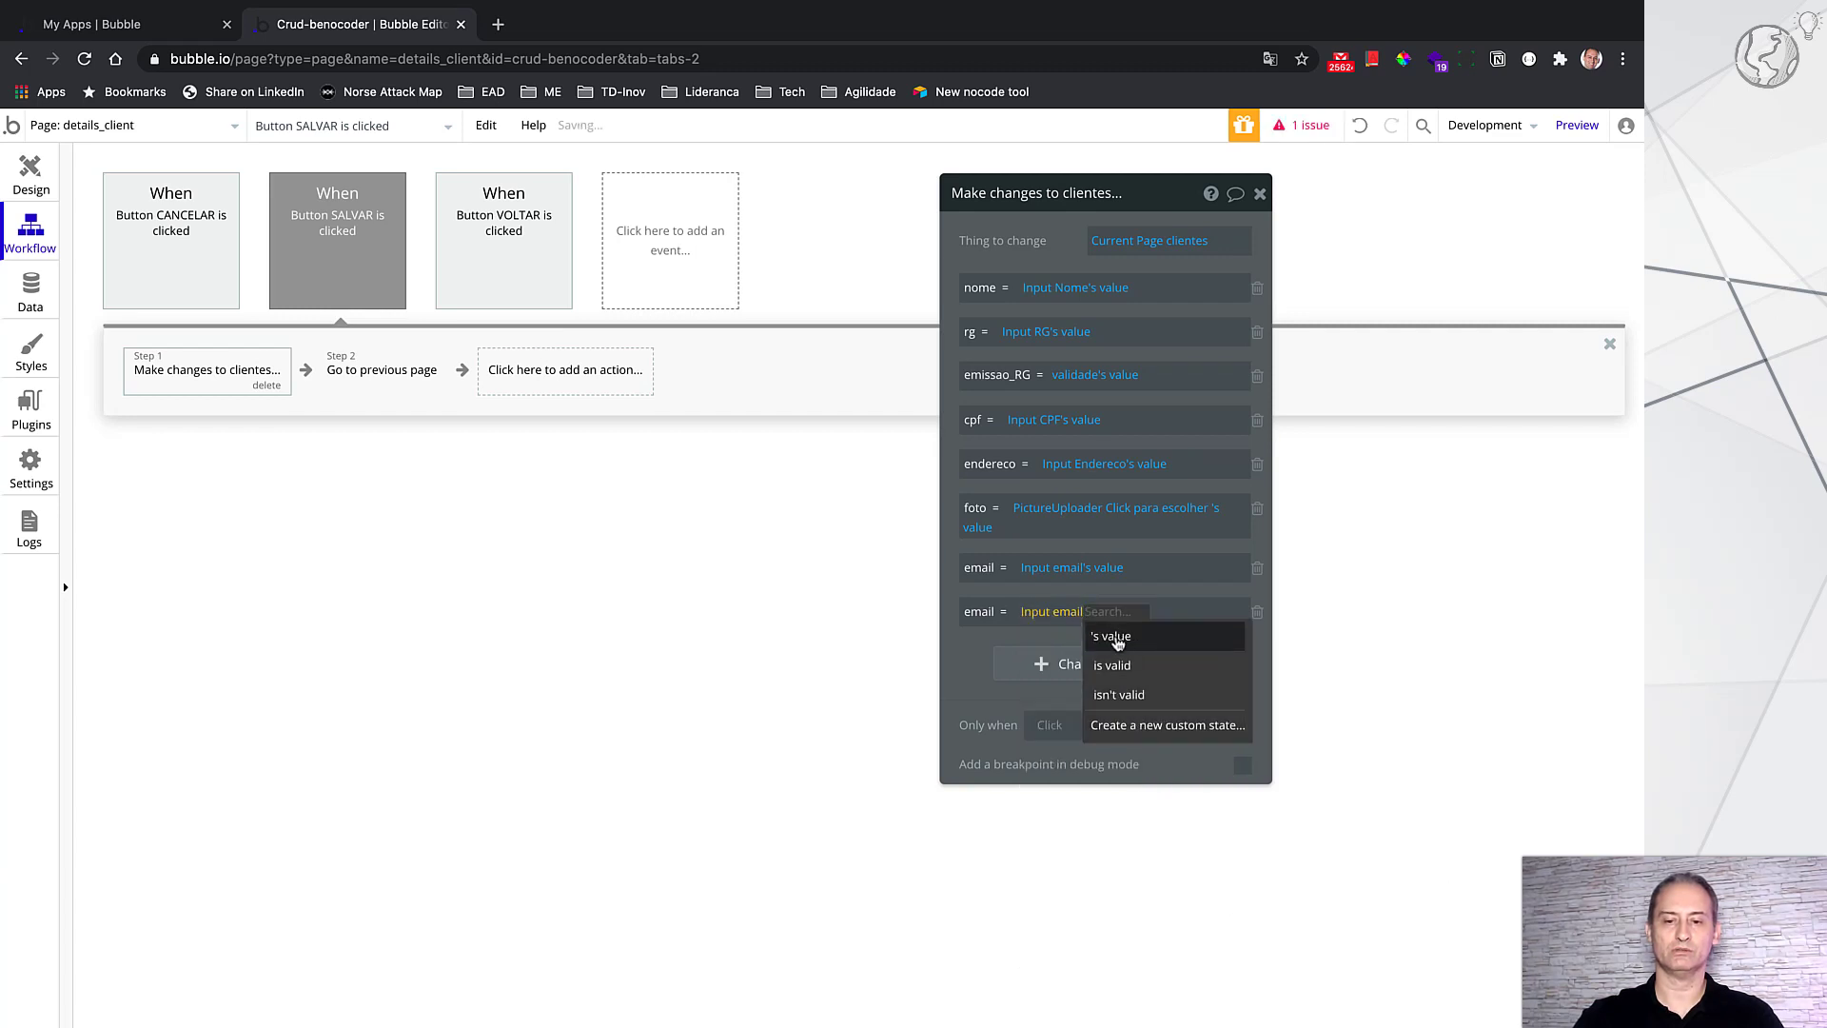
pyautogui.click(1114, 636)
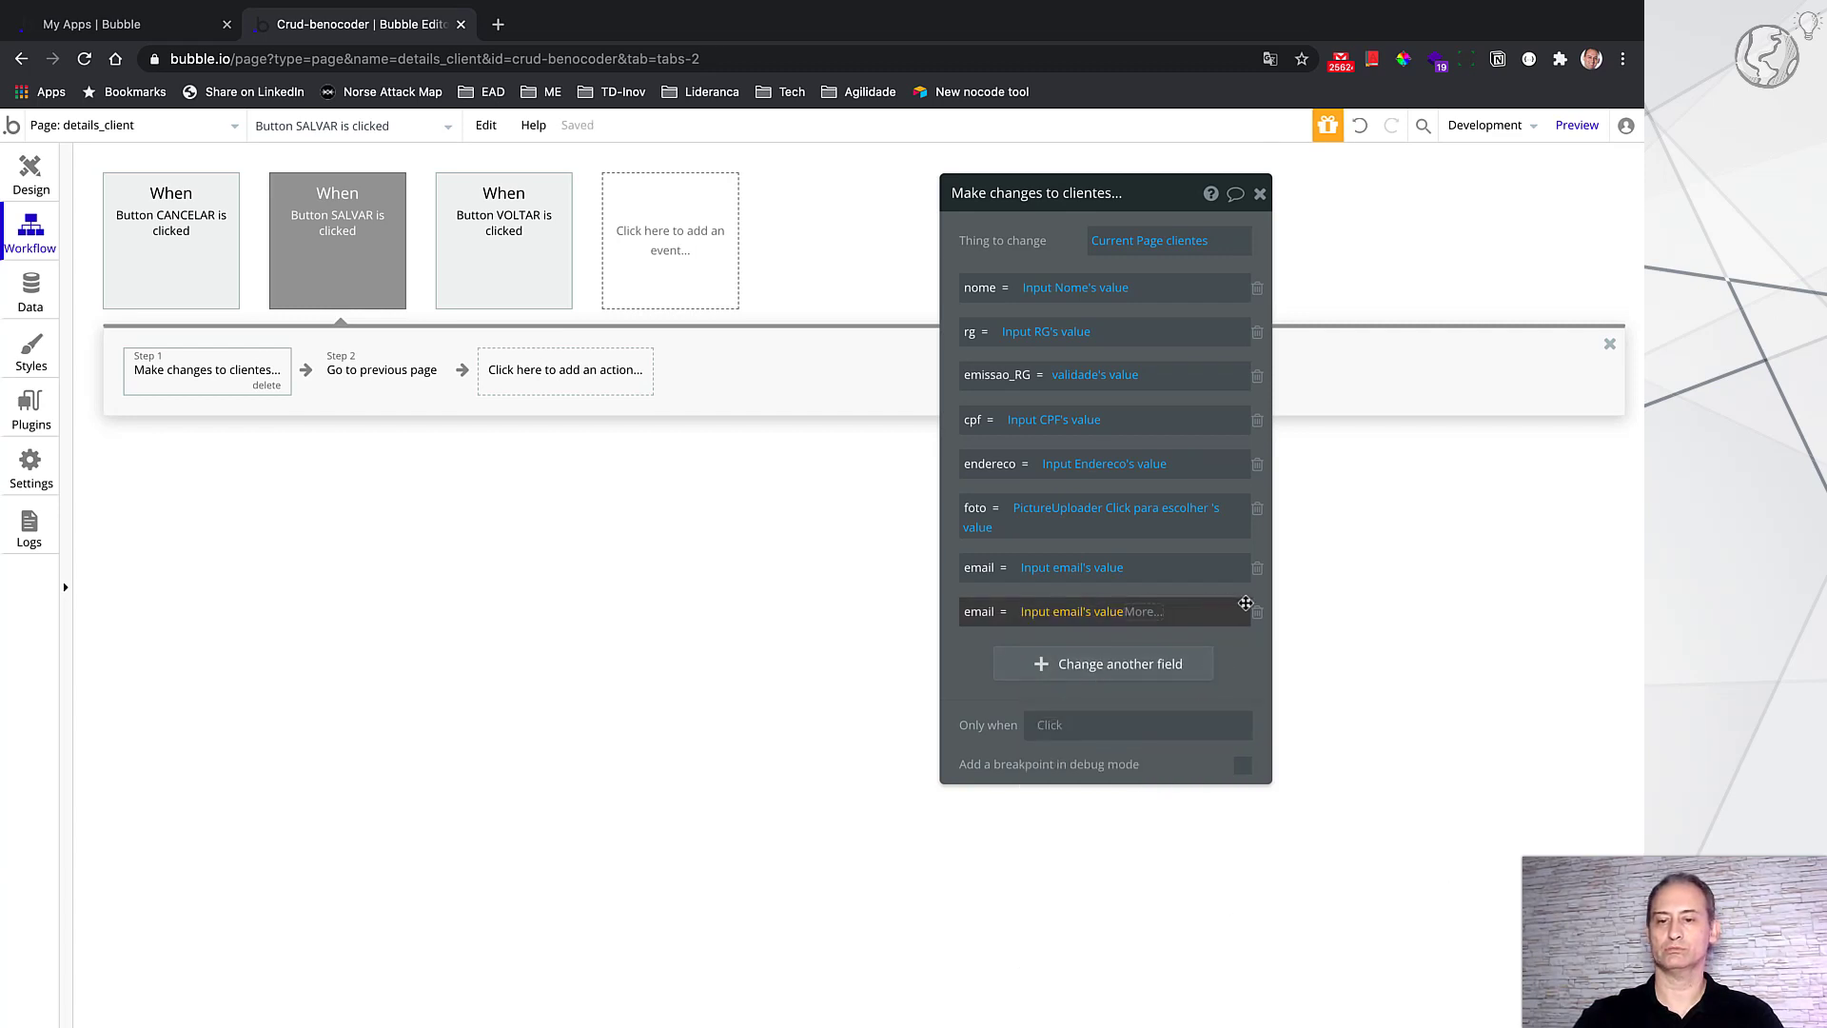
pyautogui.click(1258, 618)
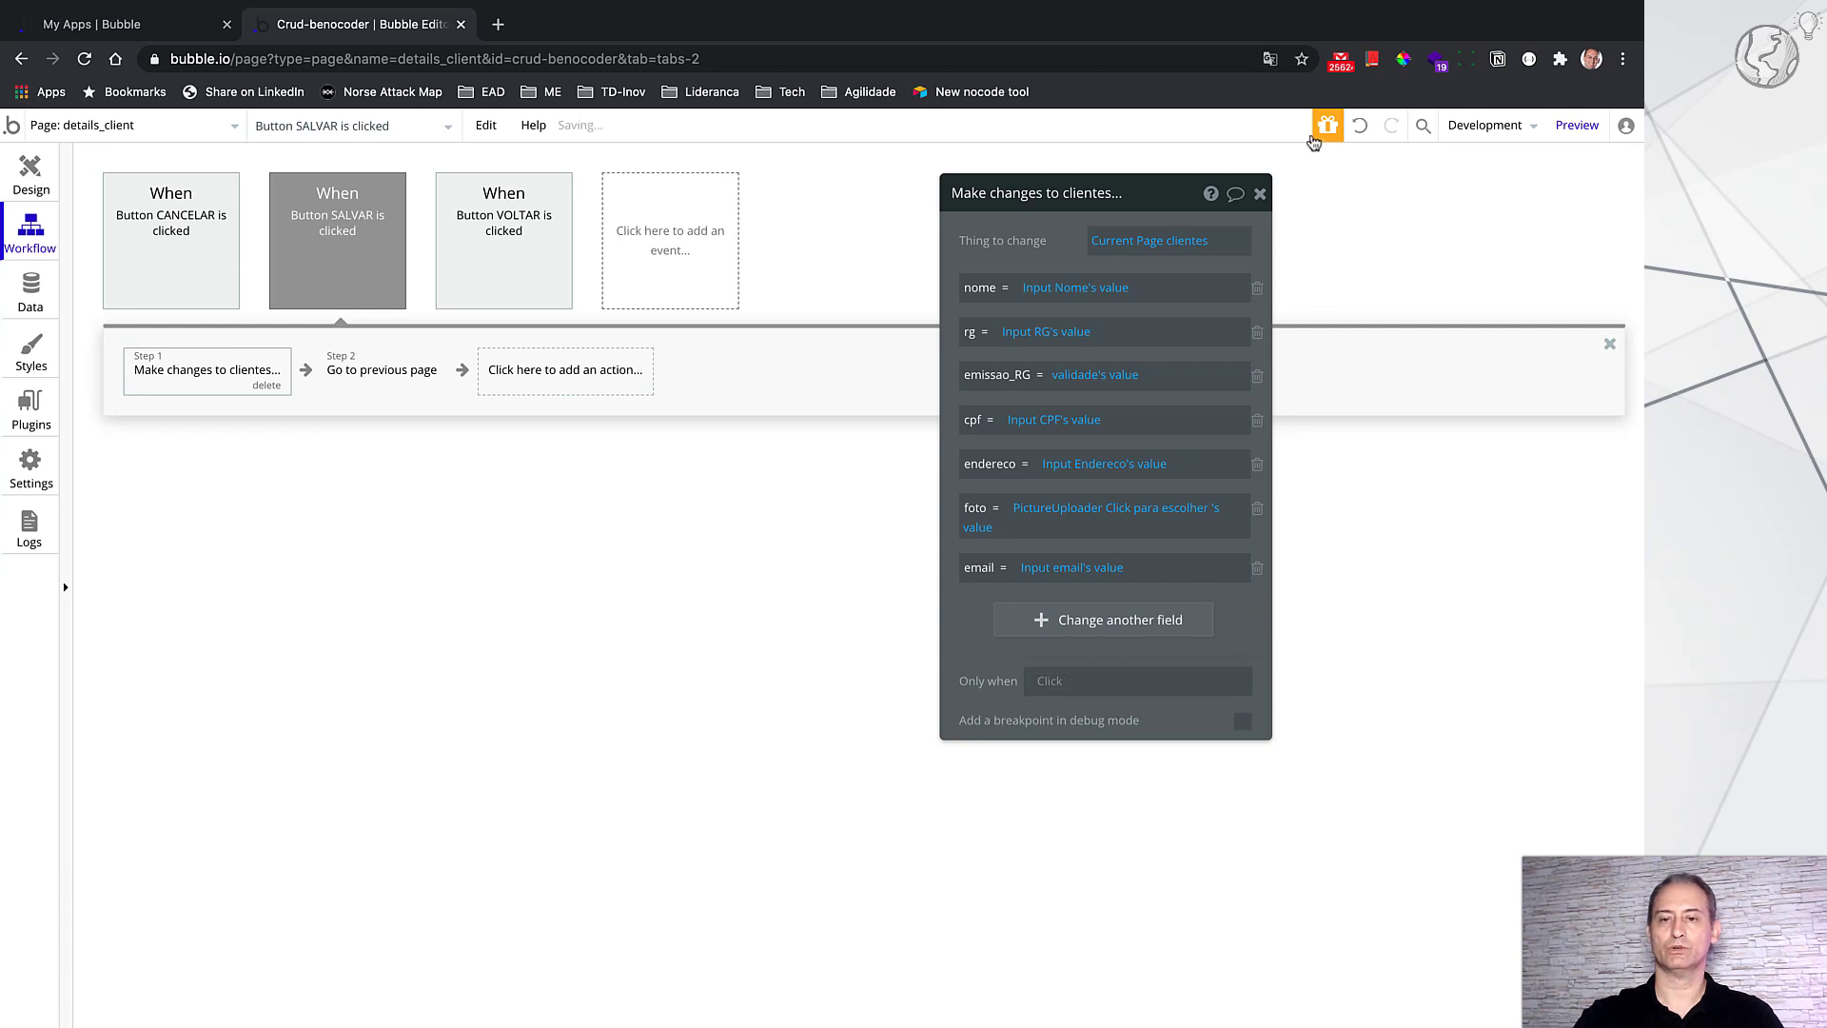
pyautogui.click(1260, 195)
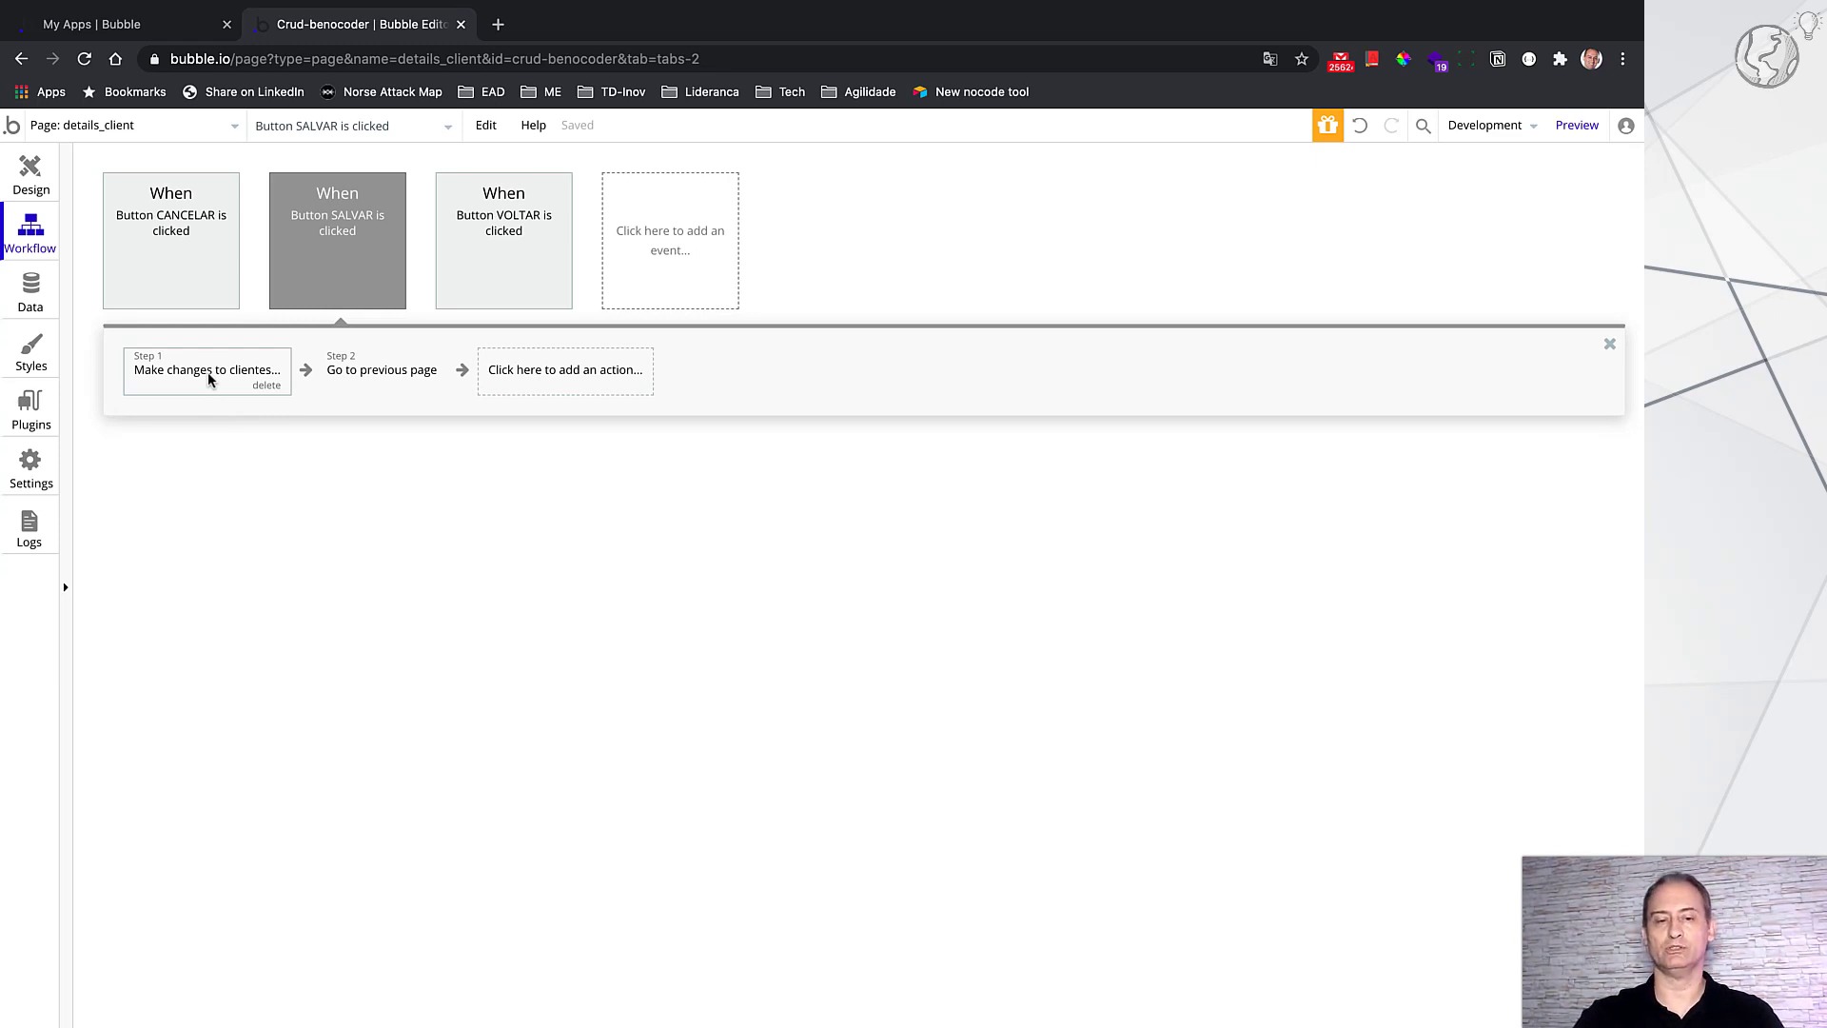
# Step: Inspect SALVAR's Go to previous page step, then return to the details_client design
pyautogui.click(374, 374)
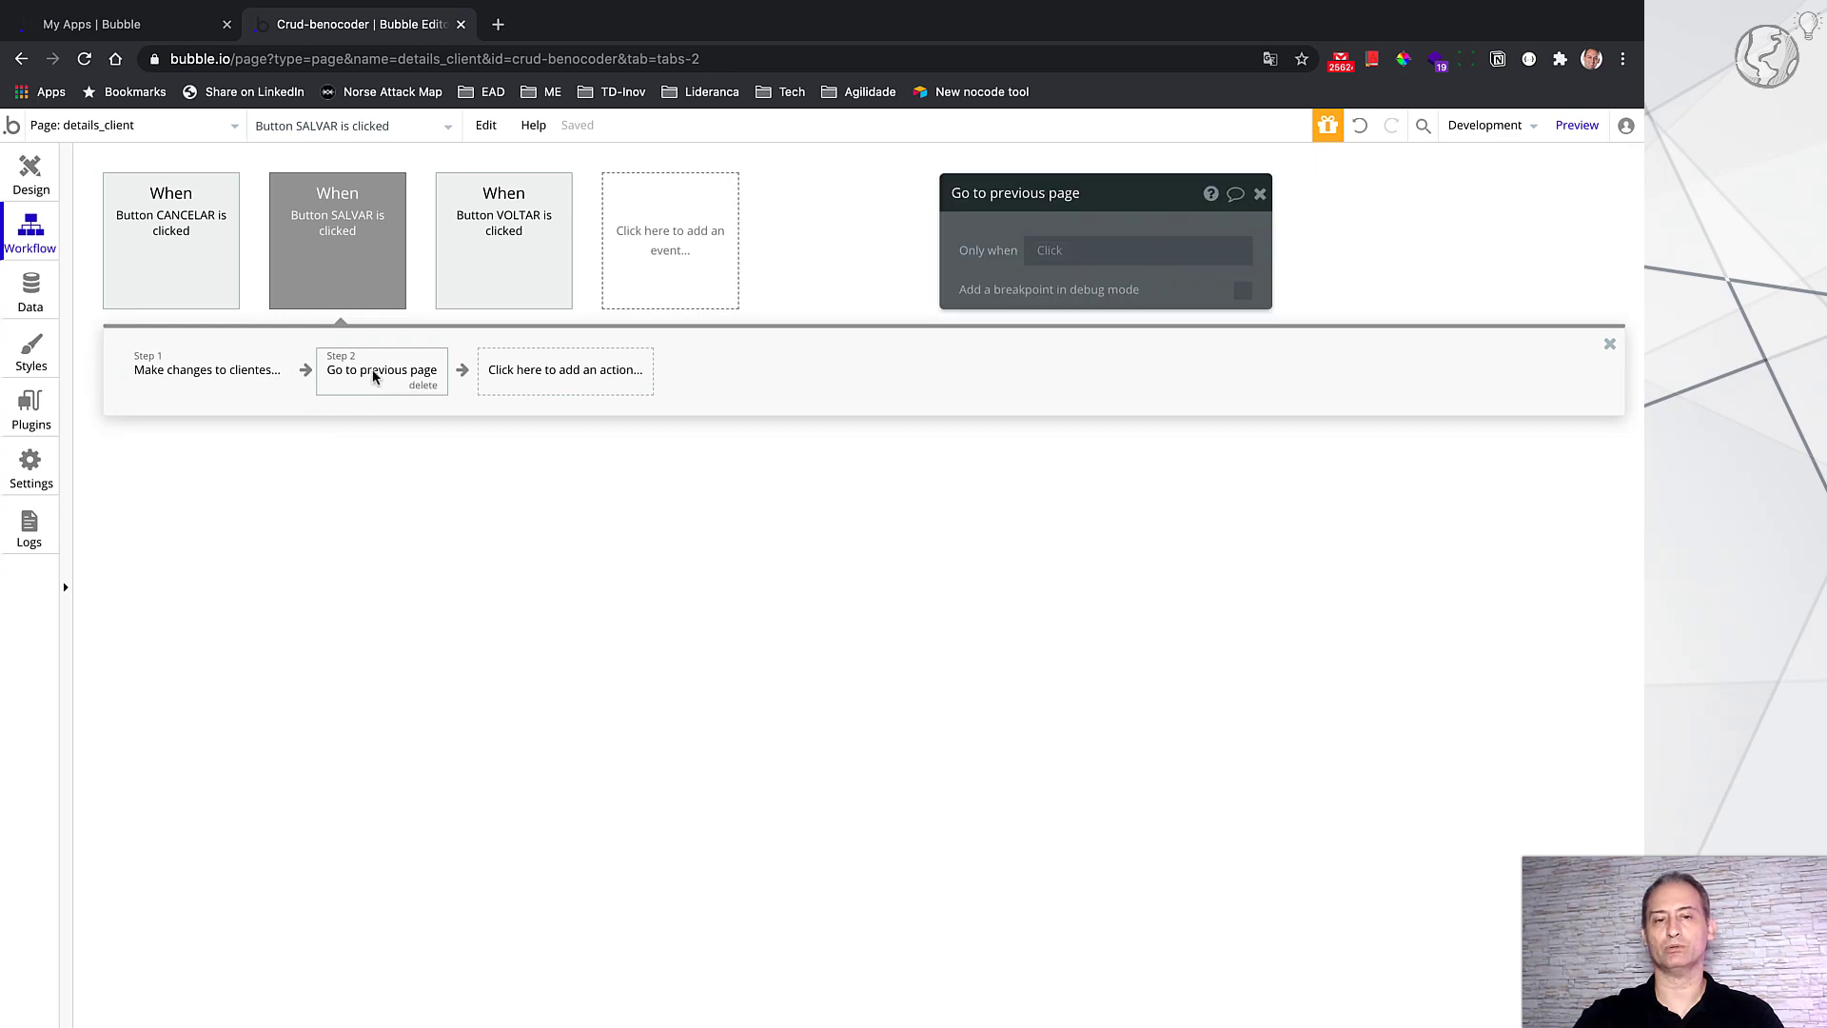
pyautogui.click(206, 127)
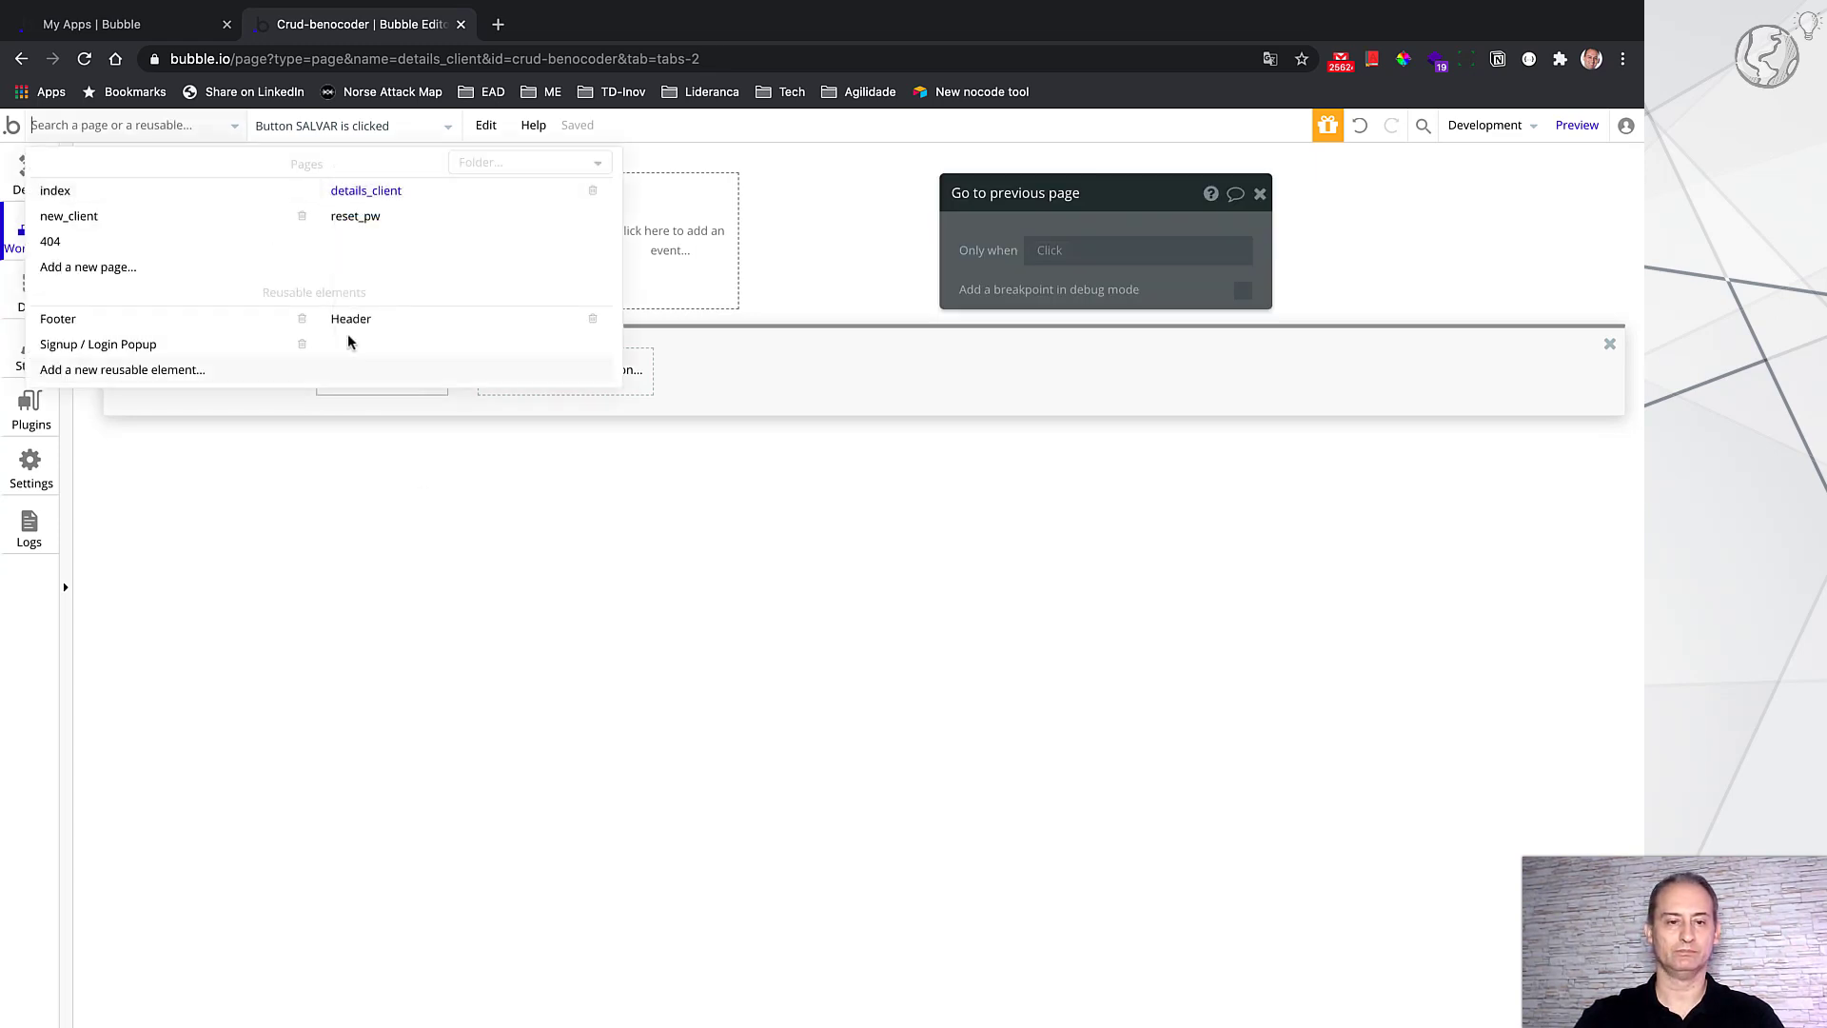
pyautogui.click(415, 474)
pyautogui.click(30, 175)
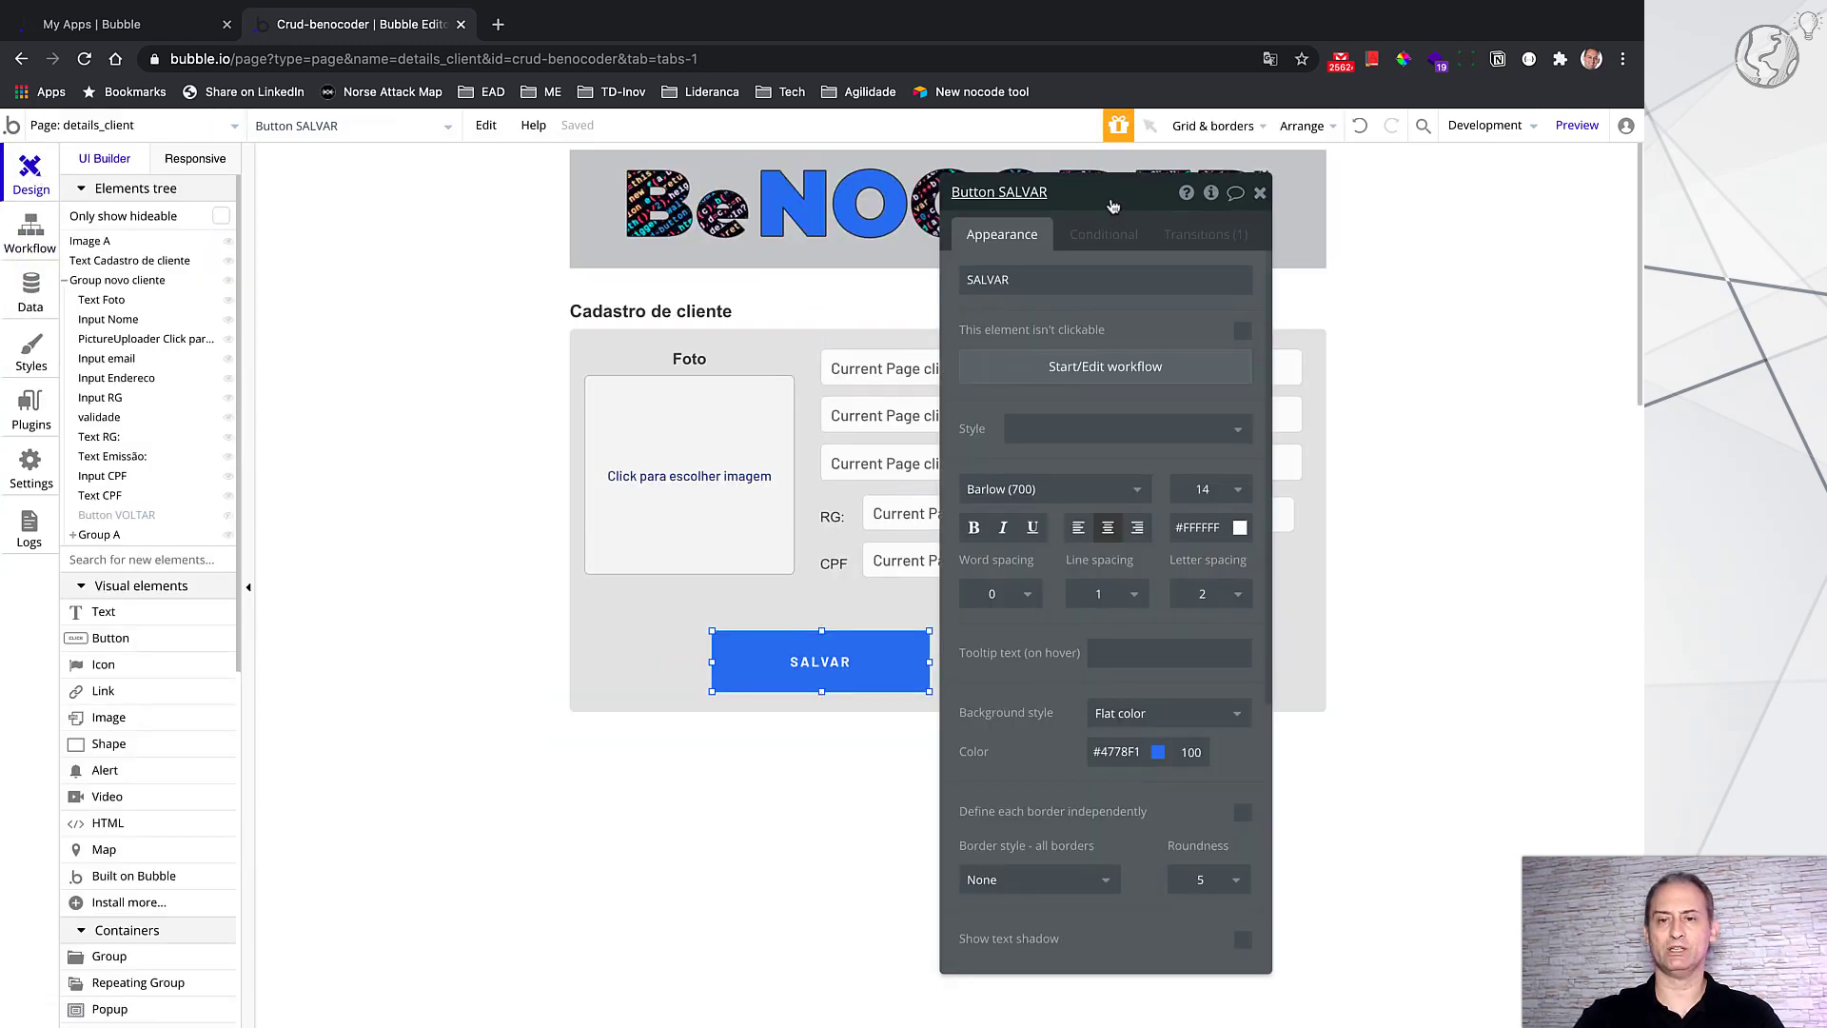
pyautogui.moveTo(1096, 206); pyautogui.dragTo(1489, 214)
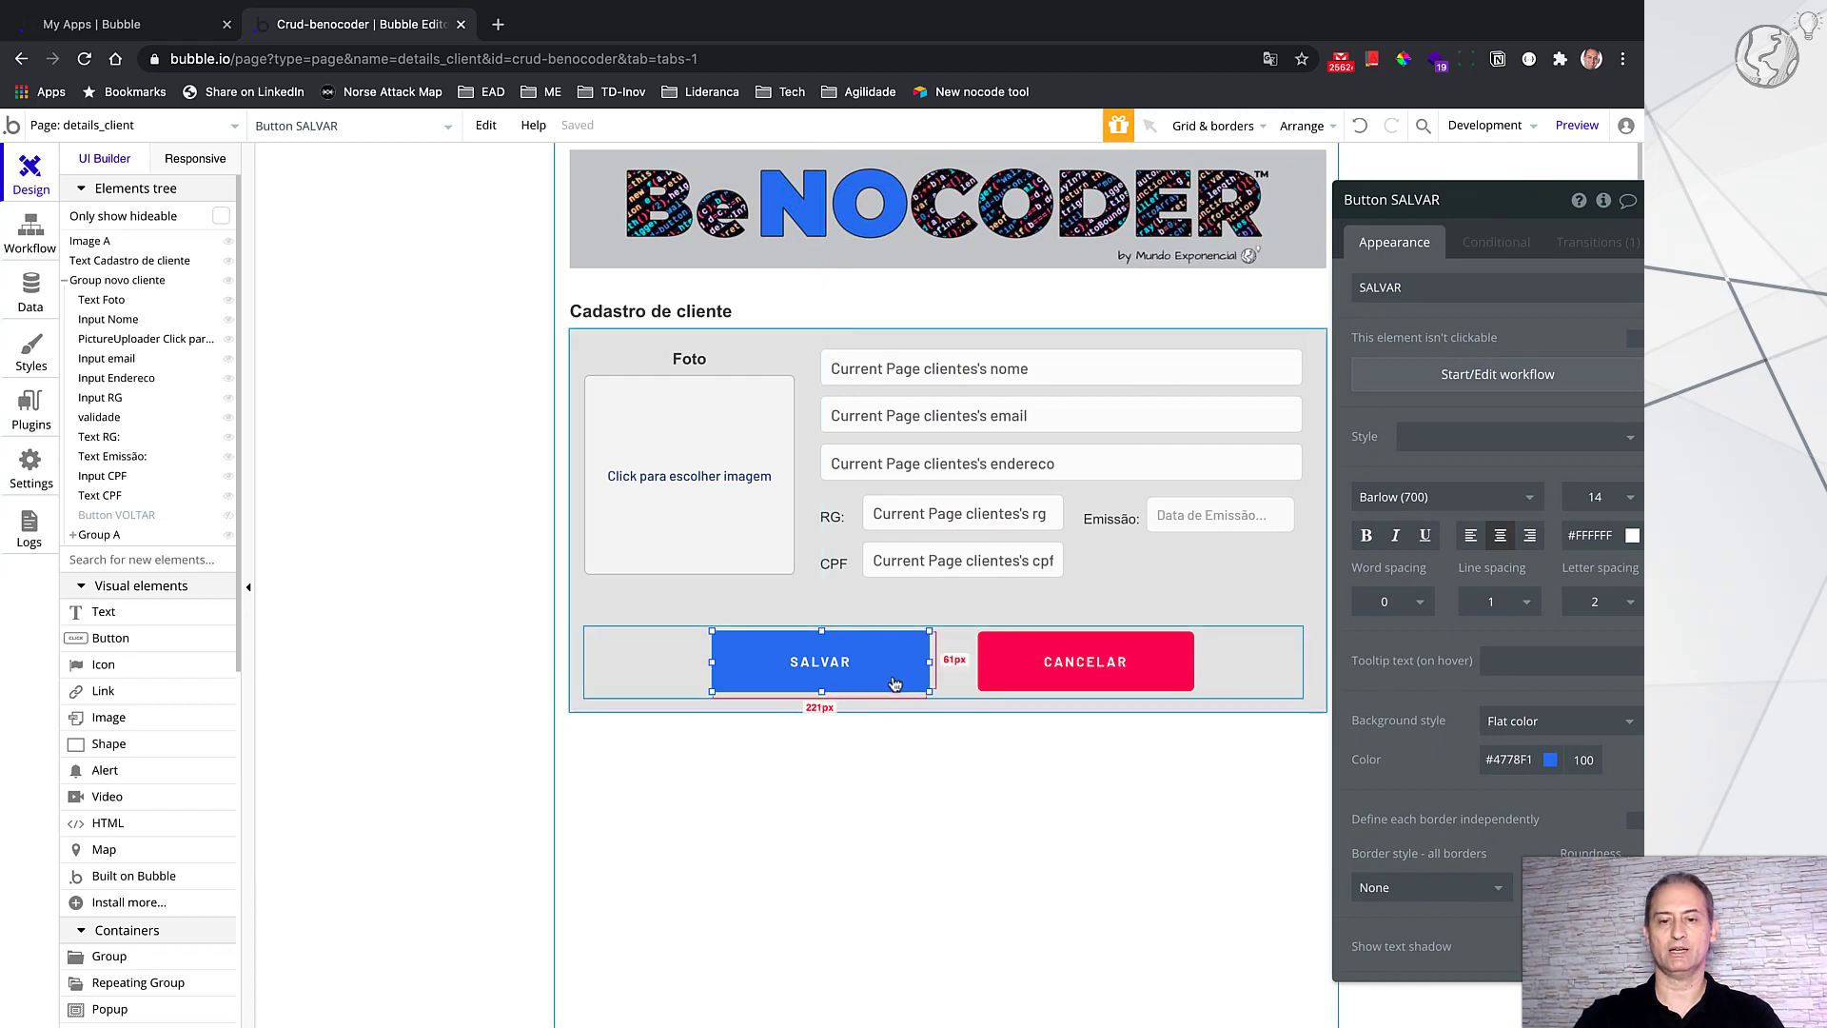
# Step: Verify CANCELAR's workflow is a single Go to previous page step and return to Design
pyautogui.click(1176, 666)
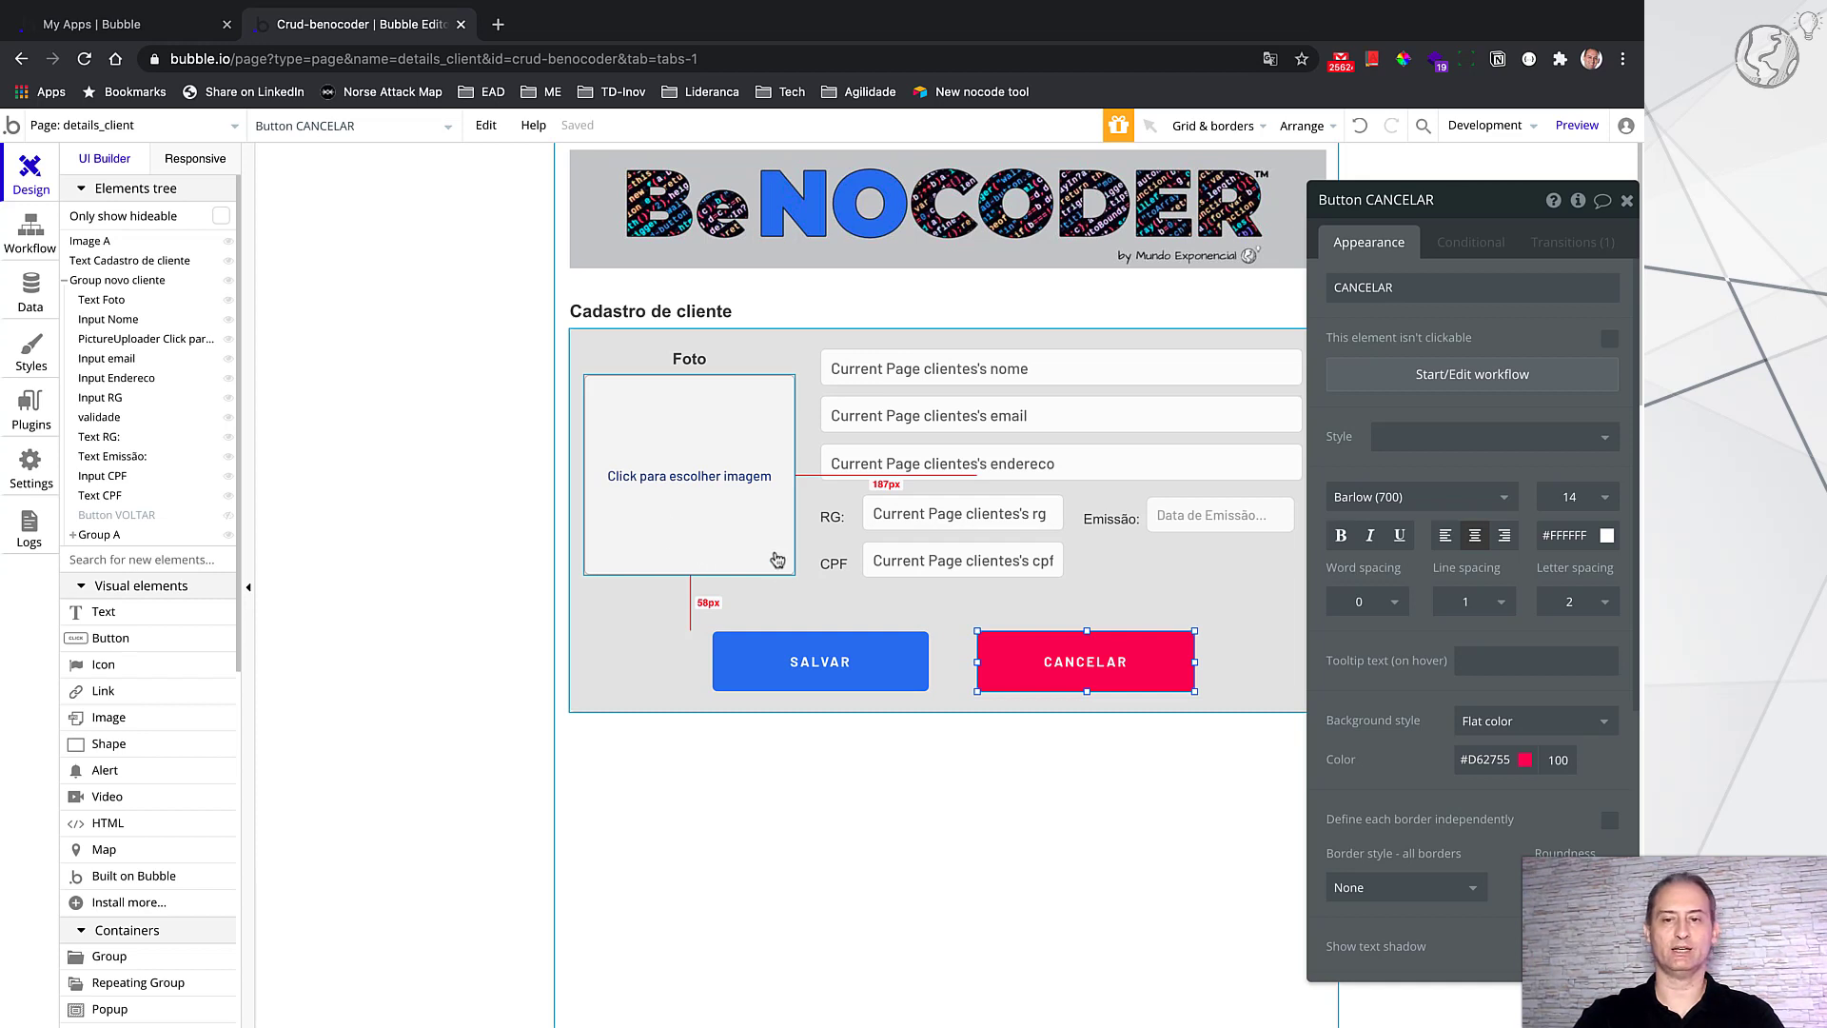
pyautogui.click(1470, 378)
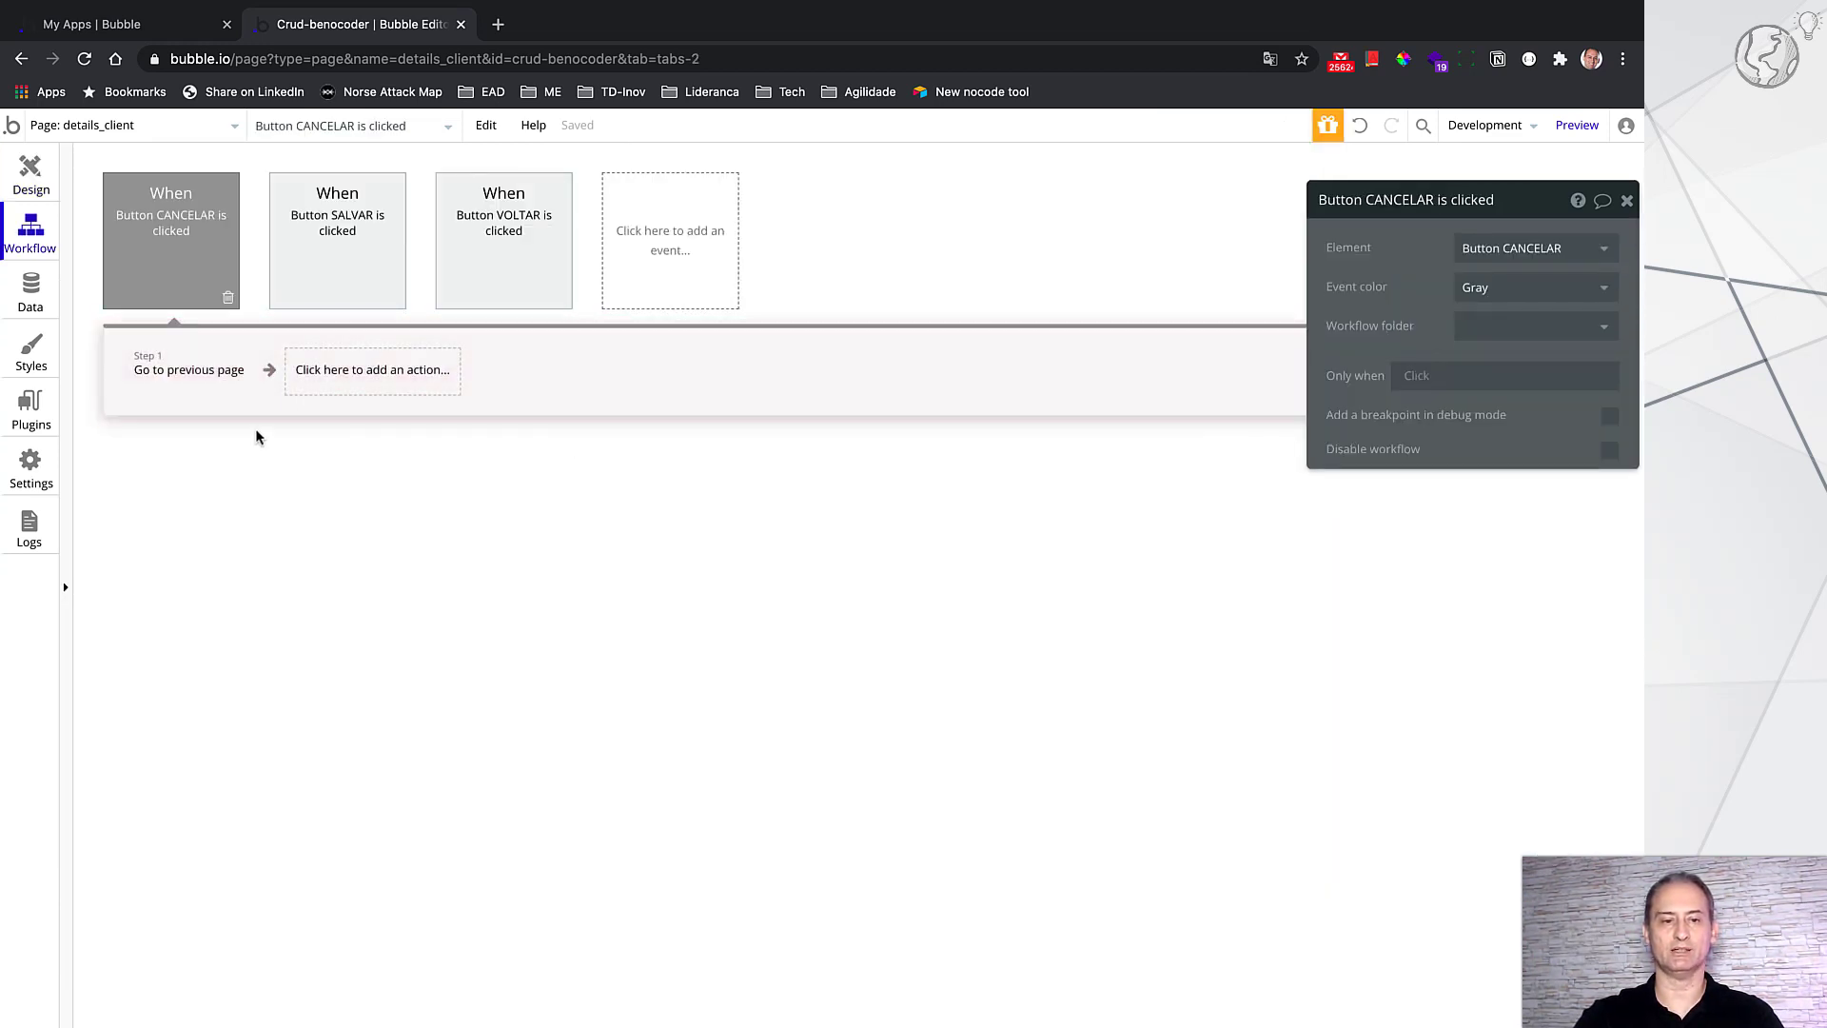
pyautogui.click(216, 386)
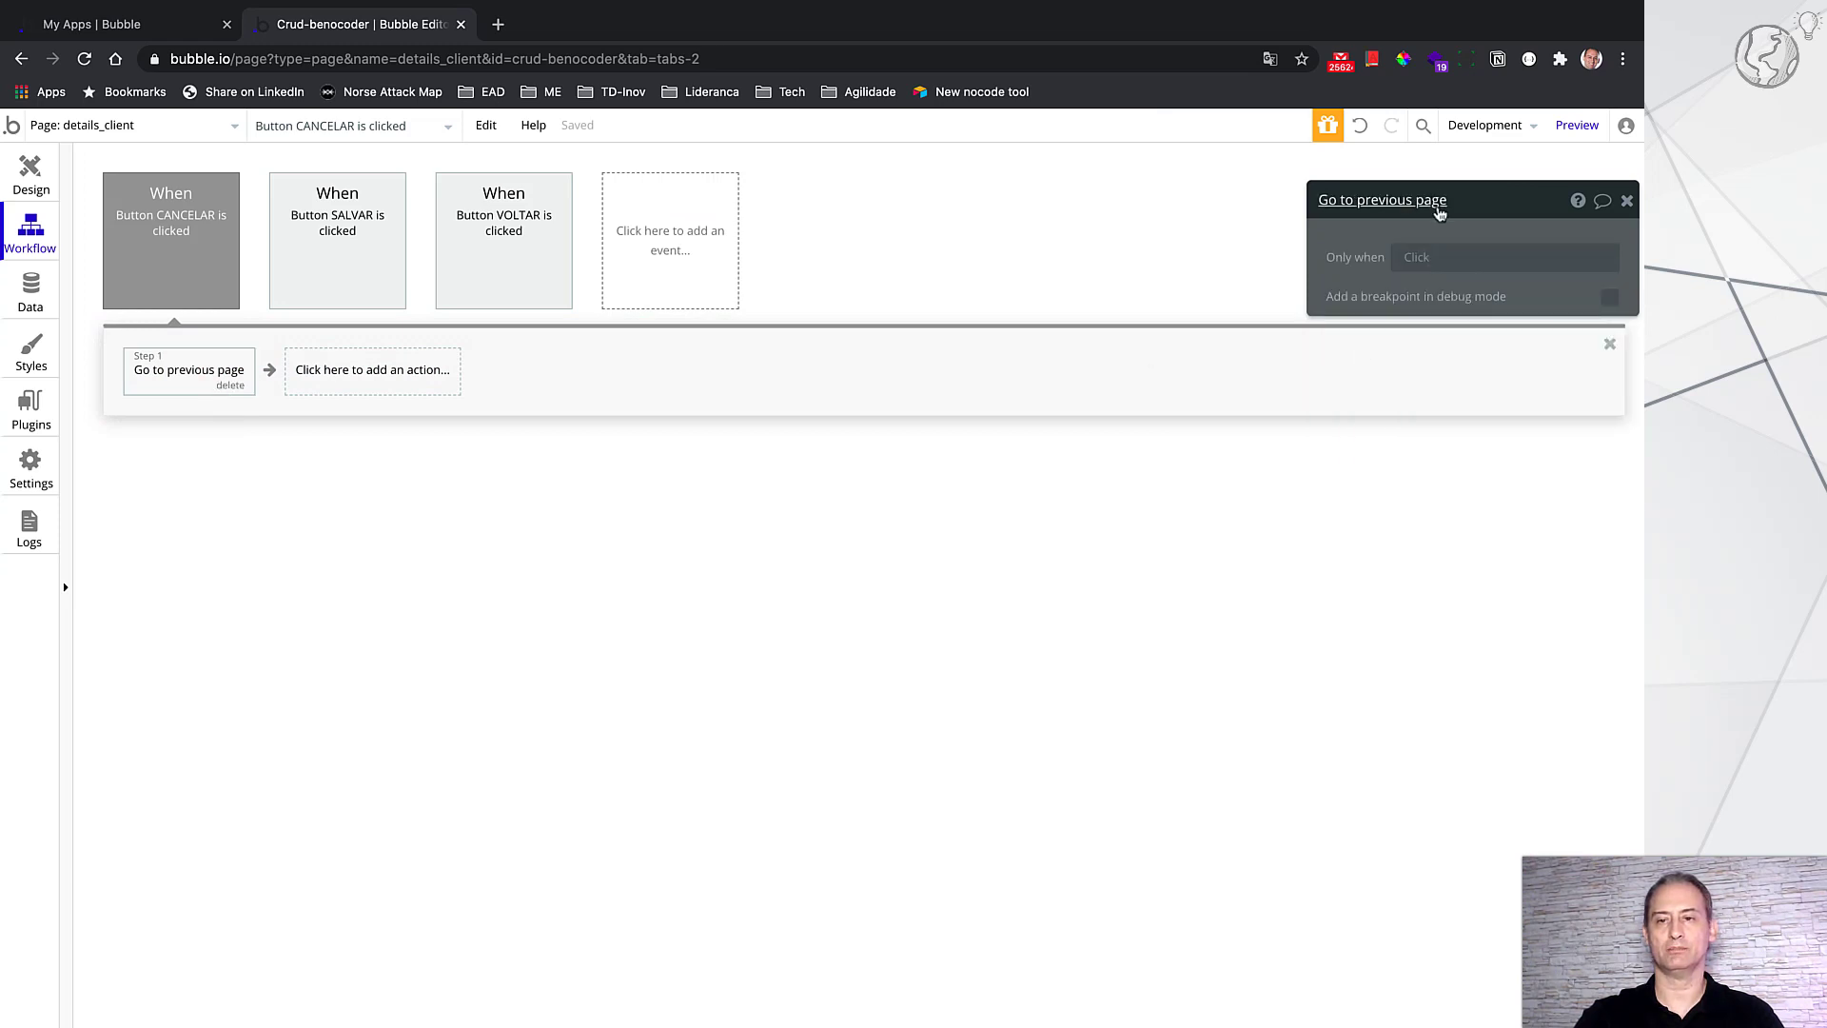
pyautogui.moveTo(1507, 207); pyautogui.dragTo(1083, 264)
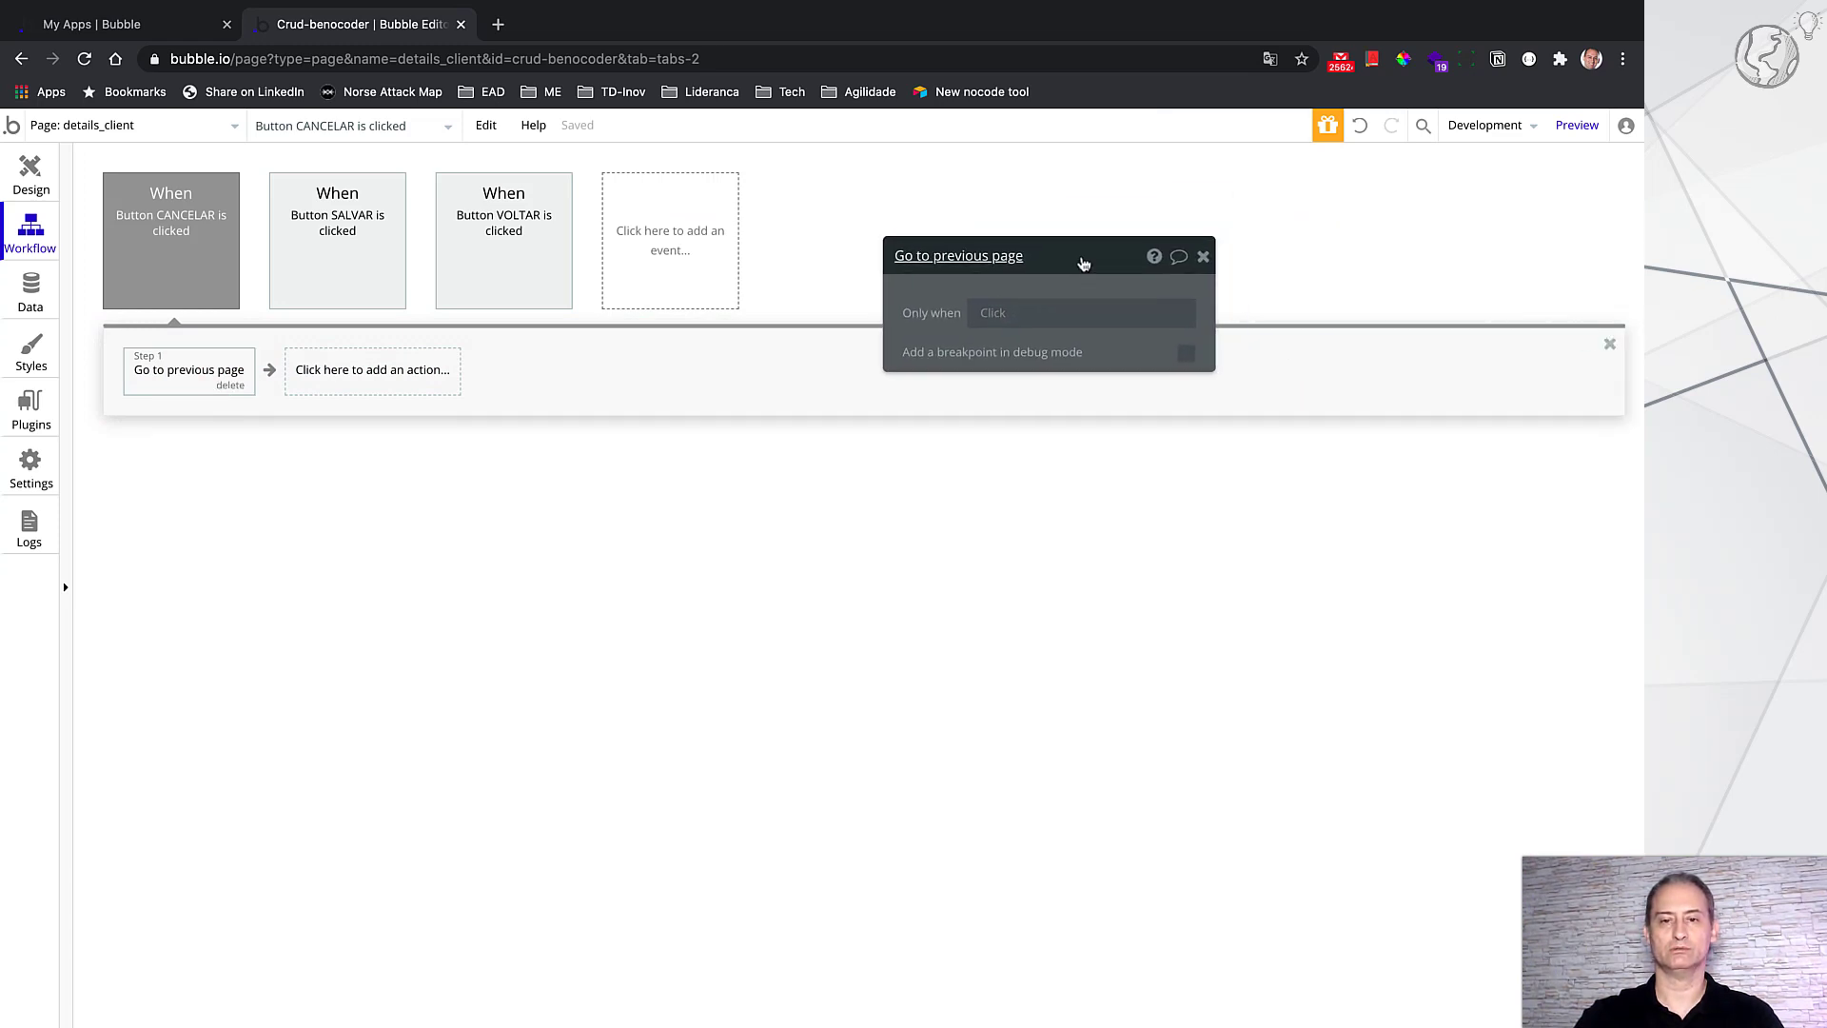
pyautogui.click(1204, 257)
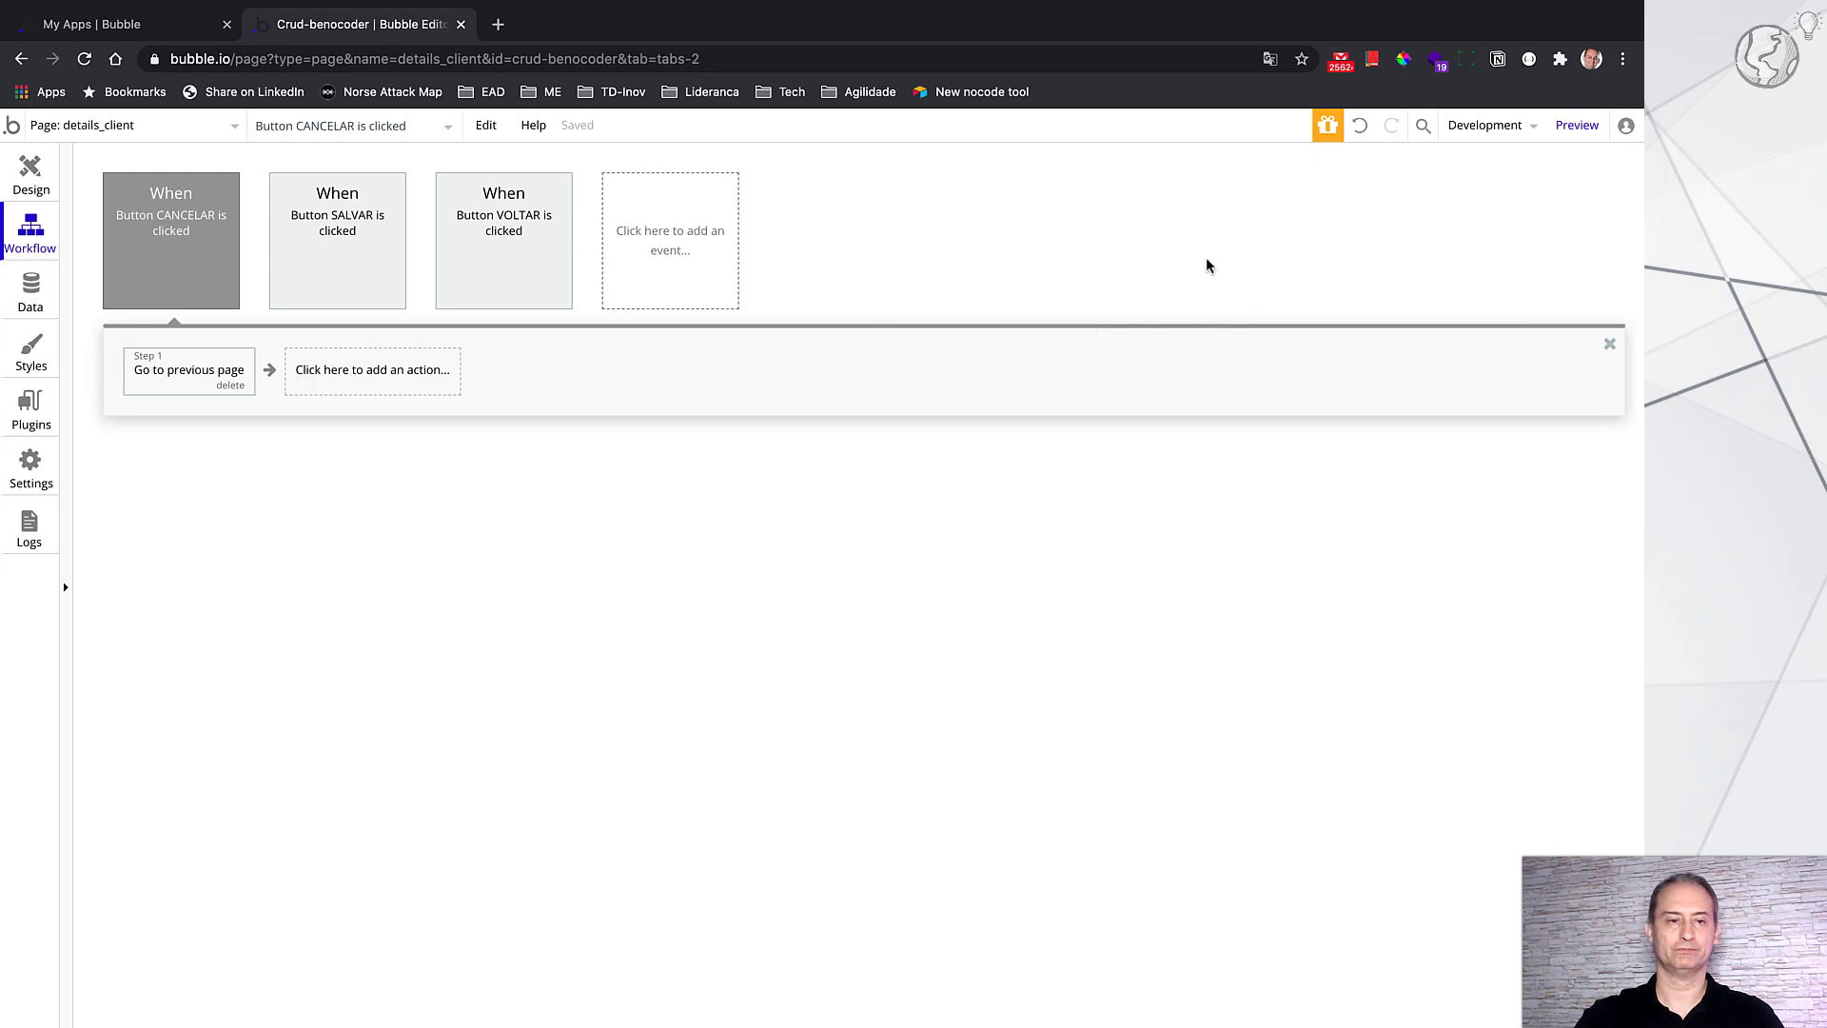
pyautogui.click(40, 185)
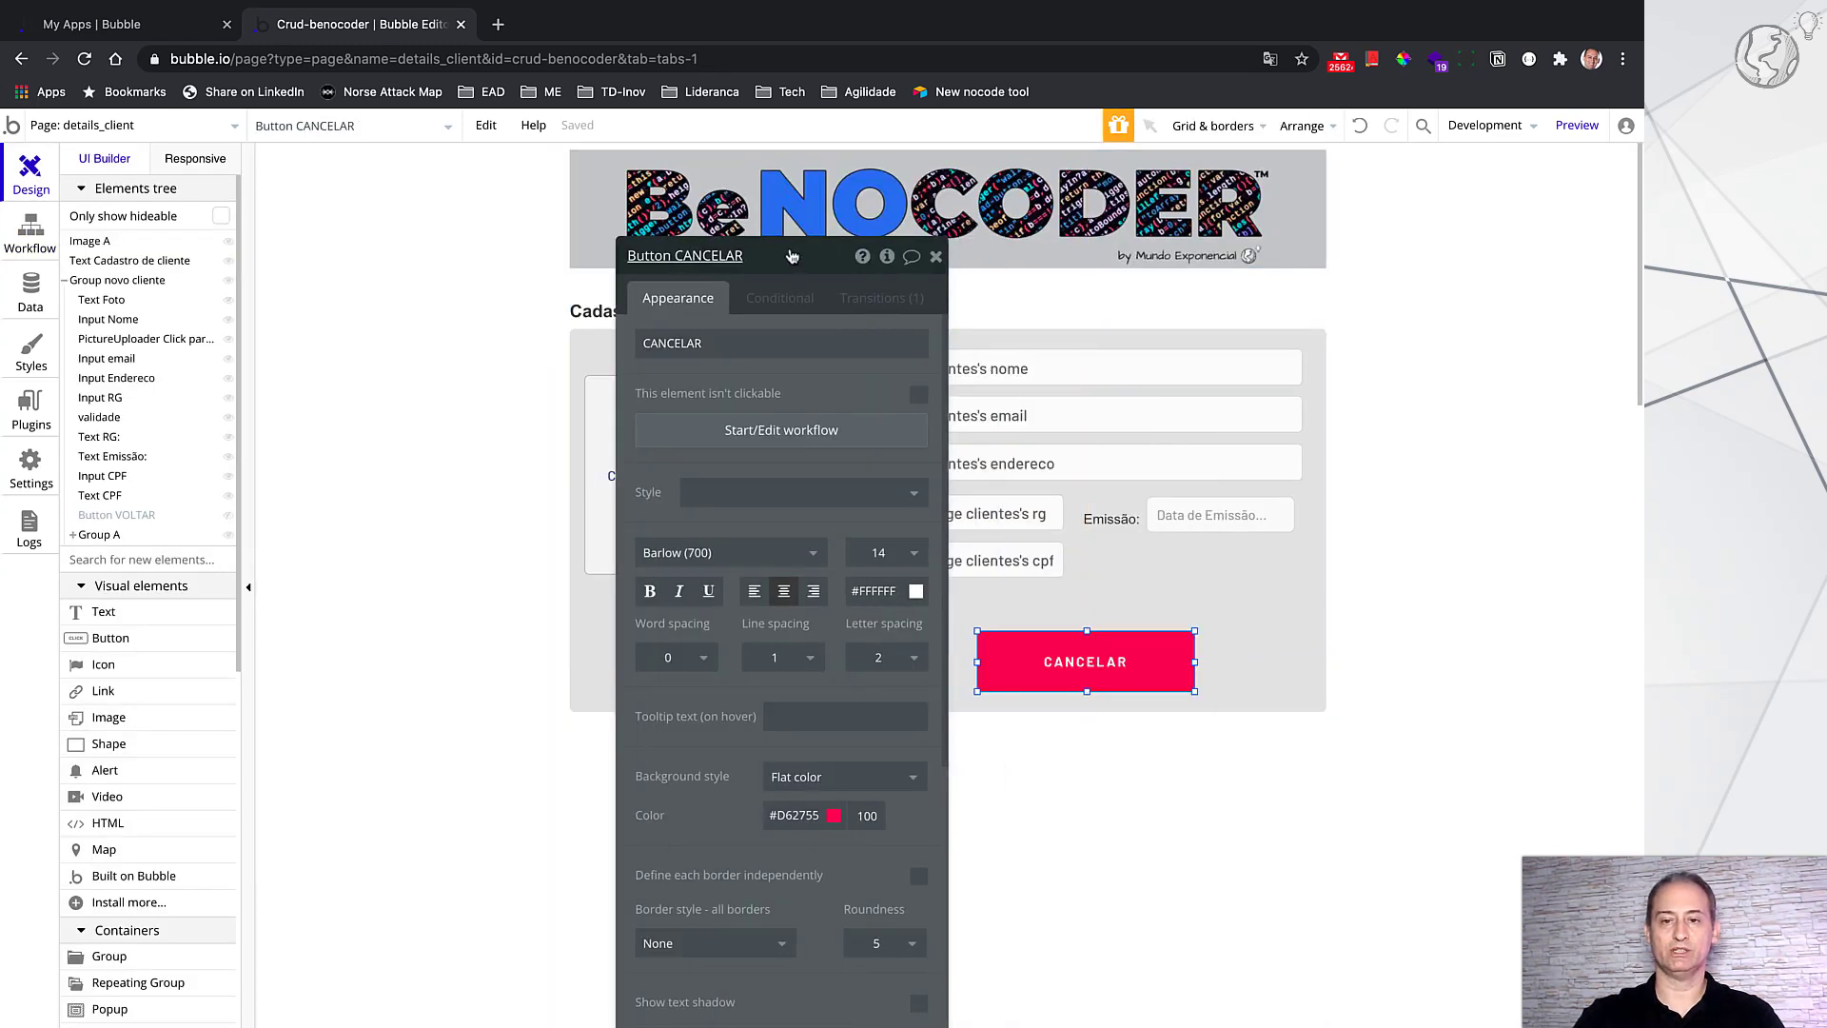
pyautogui.moveTo(792, 256); pyautogui.dragTo(1552, 258)
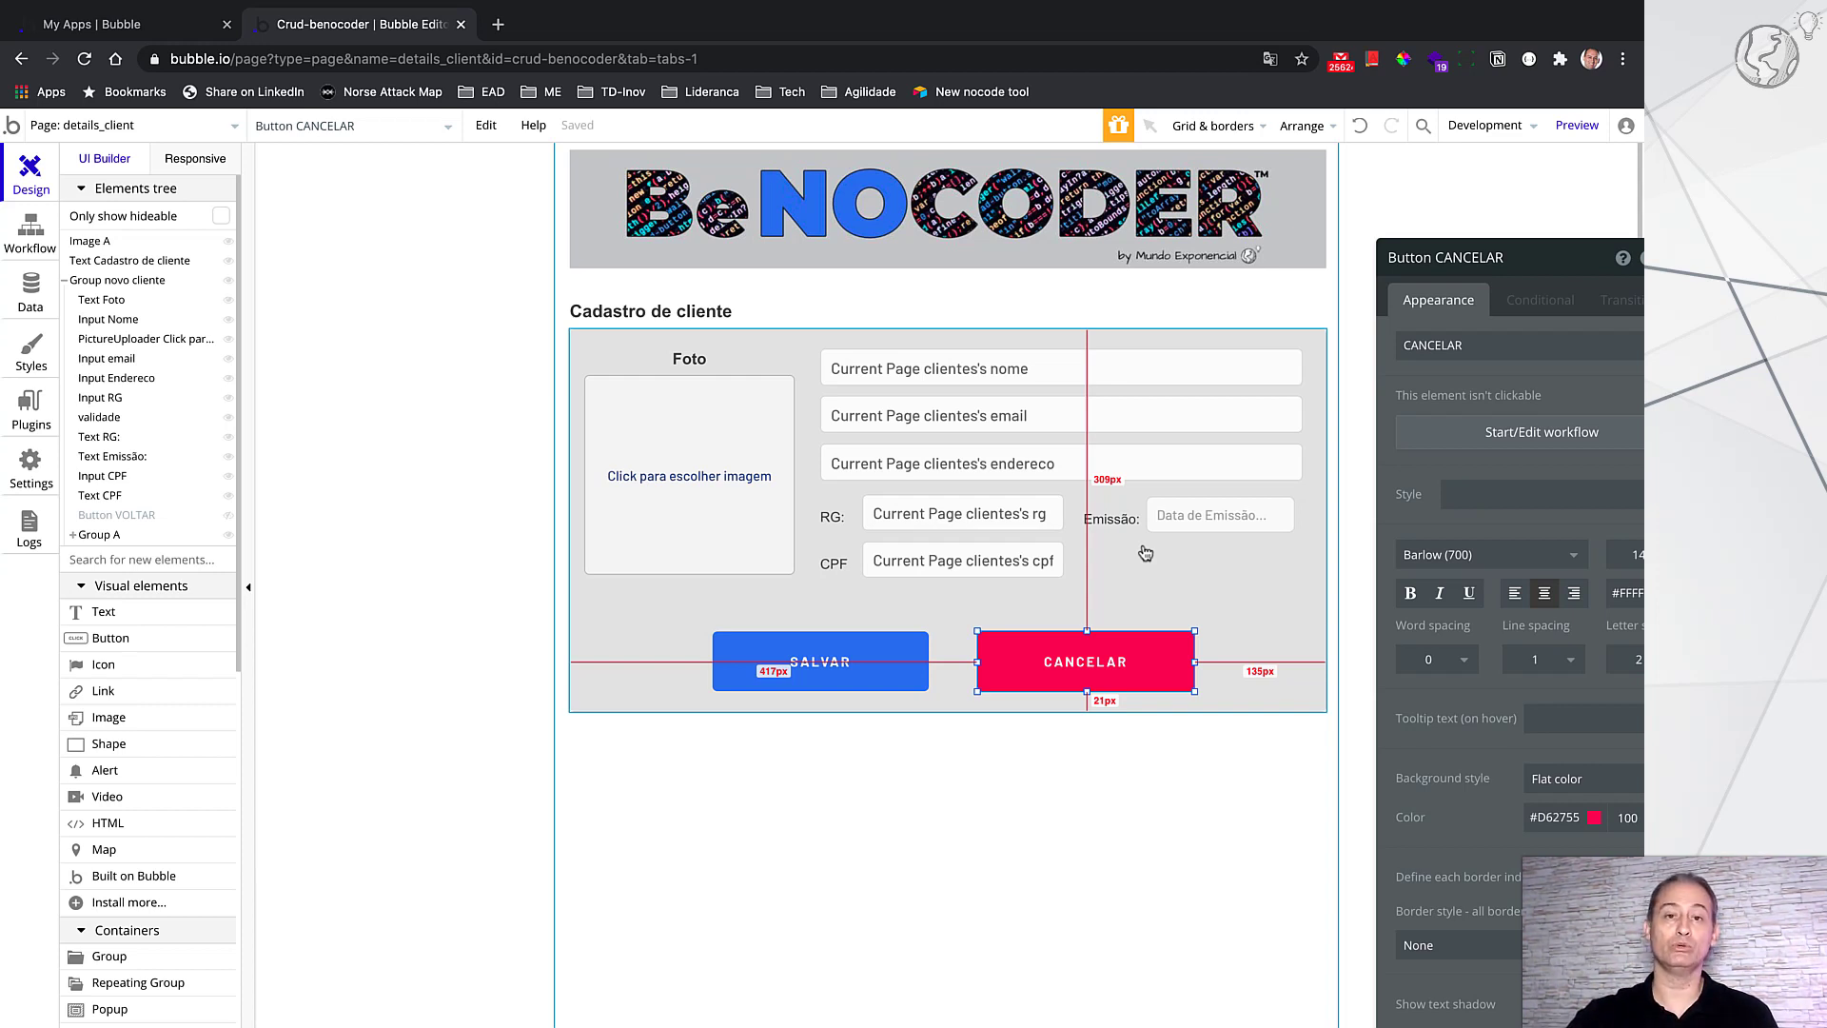
# Step: Switch the editor to the index page showing the Lista de clientes list
pyautogui.click(194, 133)
pyautogui.click(128, 192)
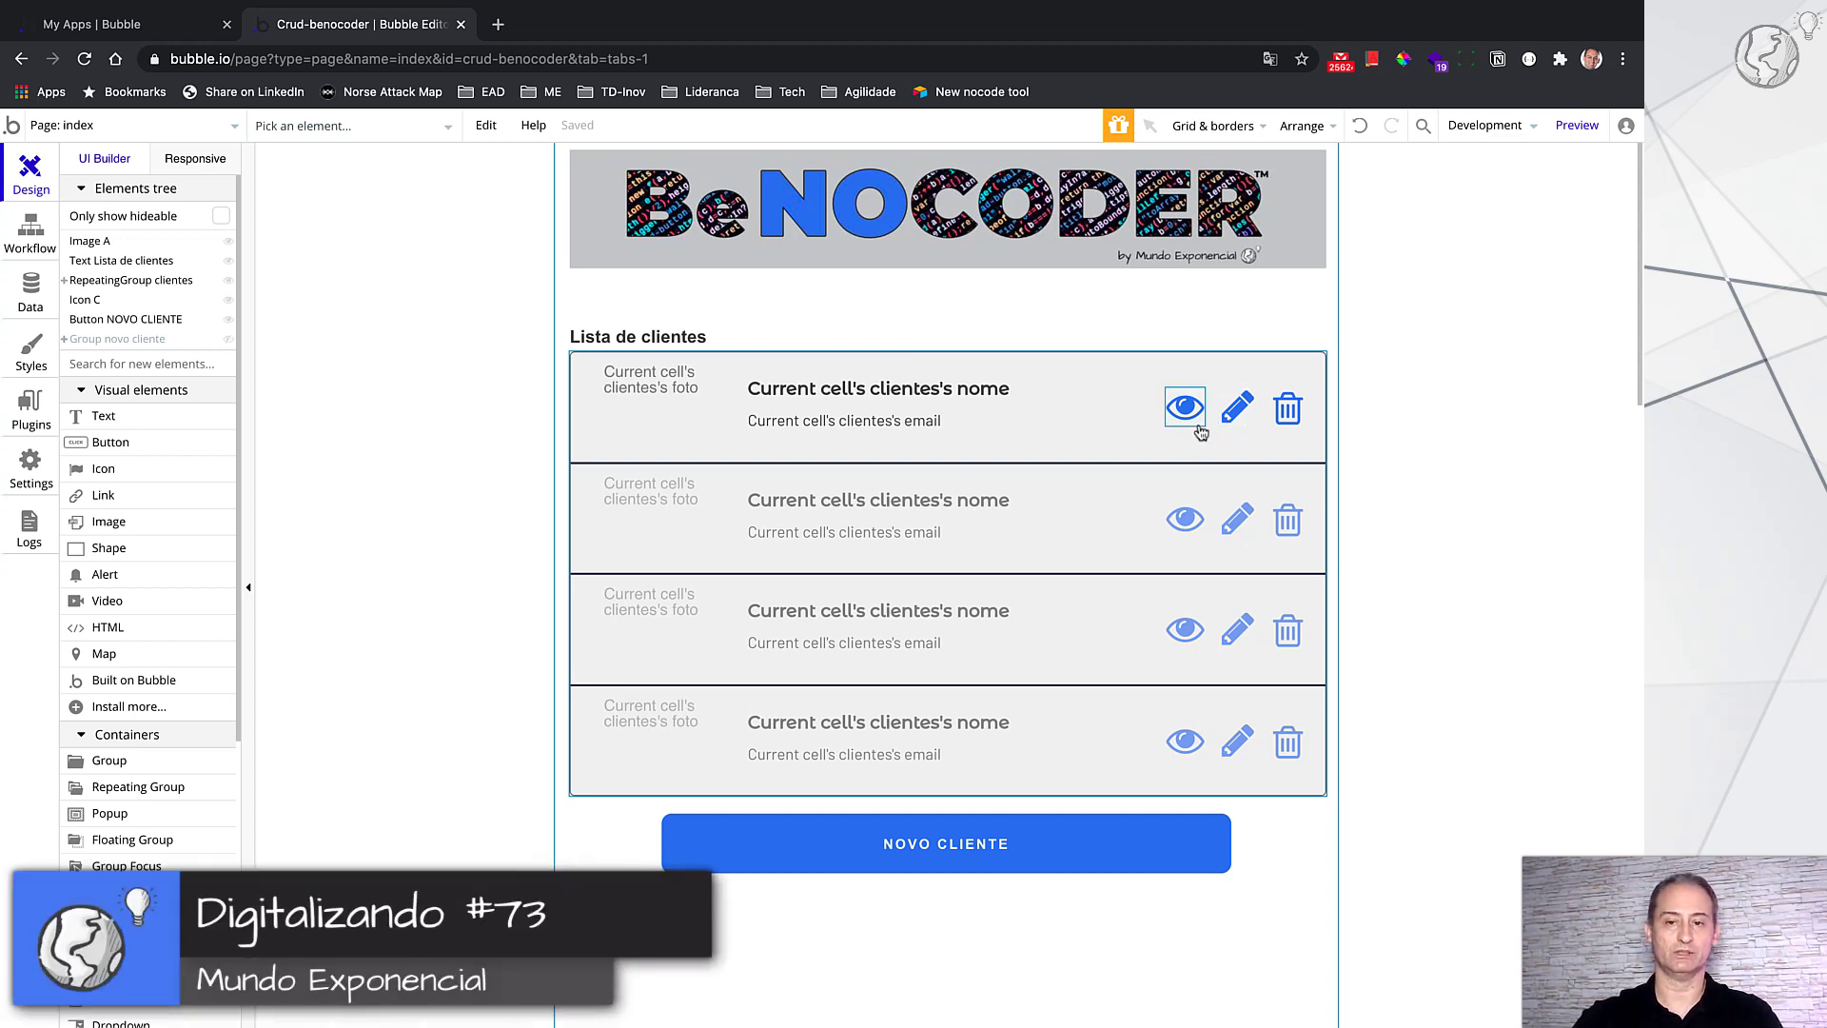
pyautogui.click(1291, 411)
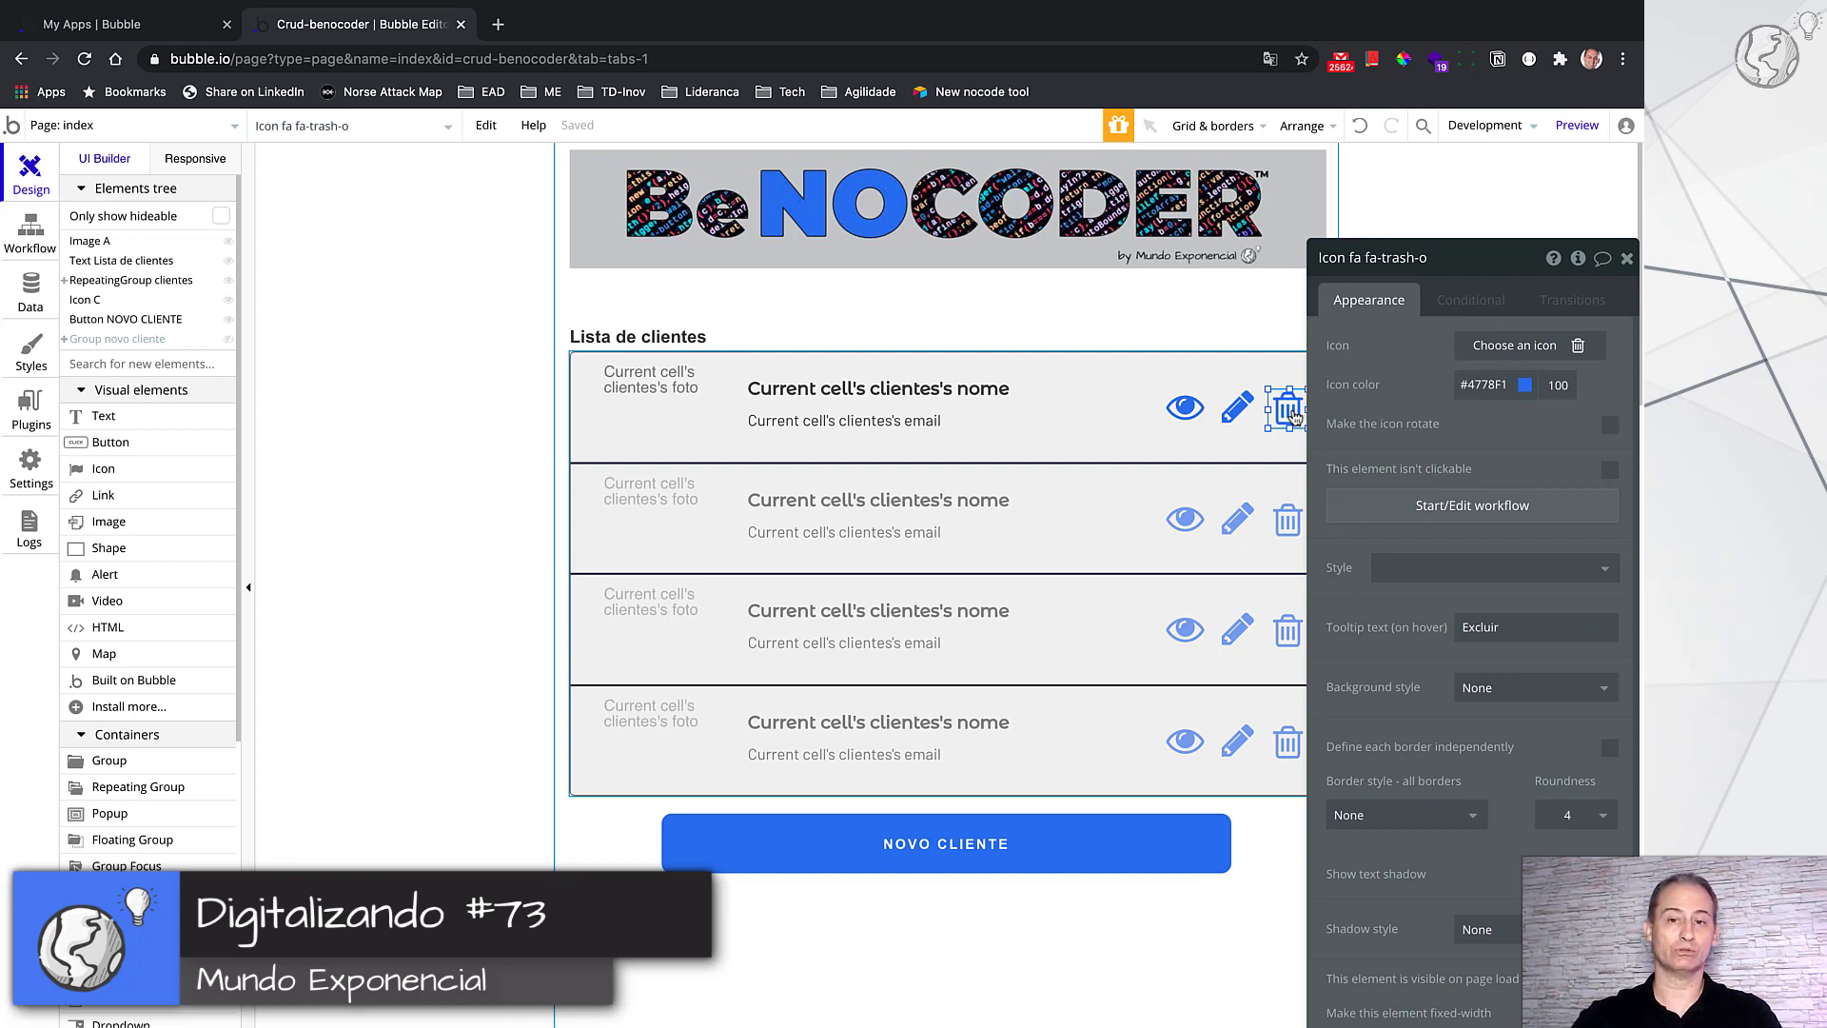
pyautogui.click(1542, 530)
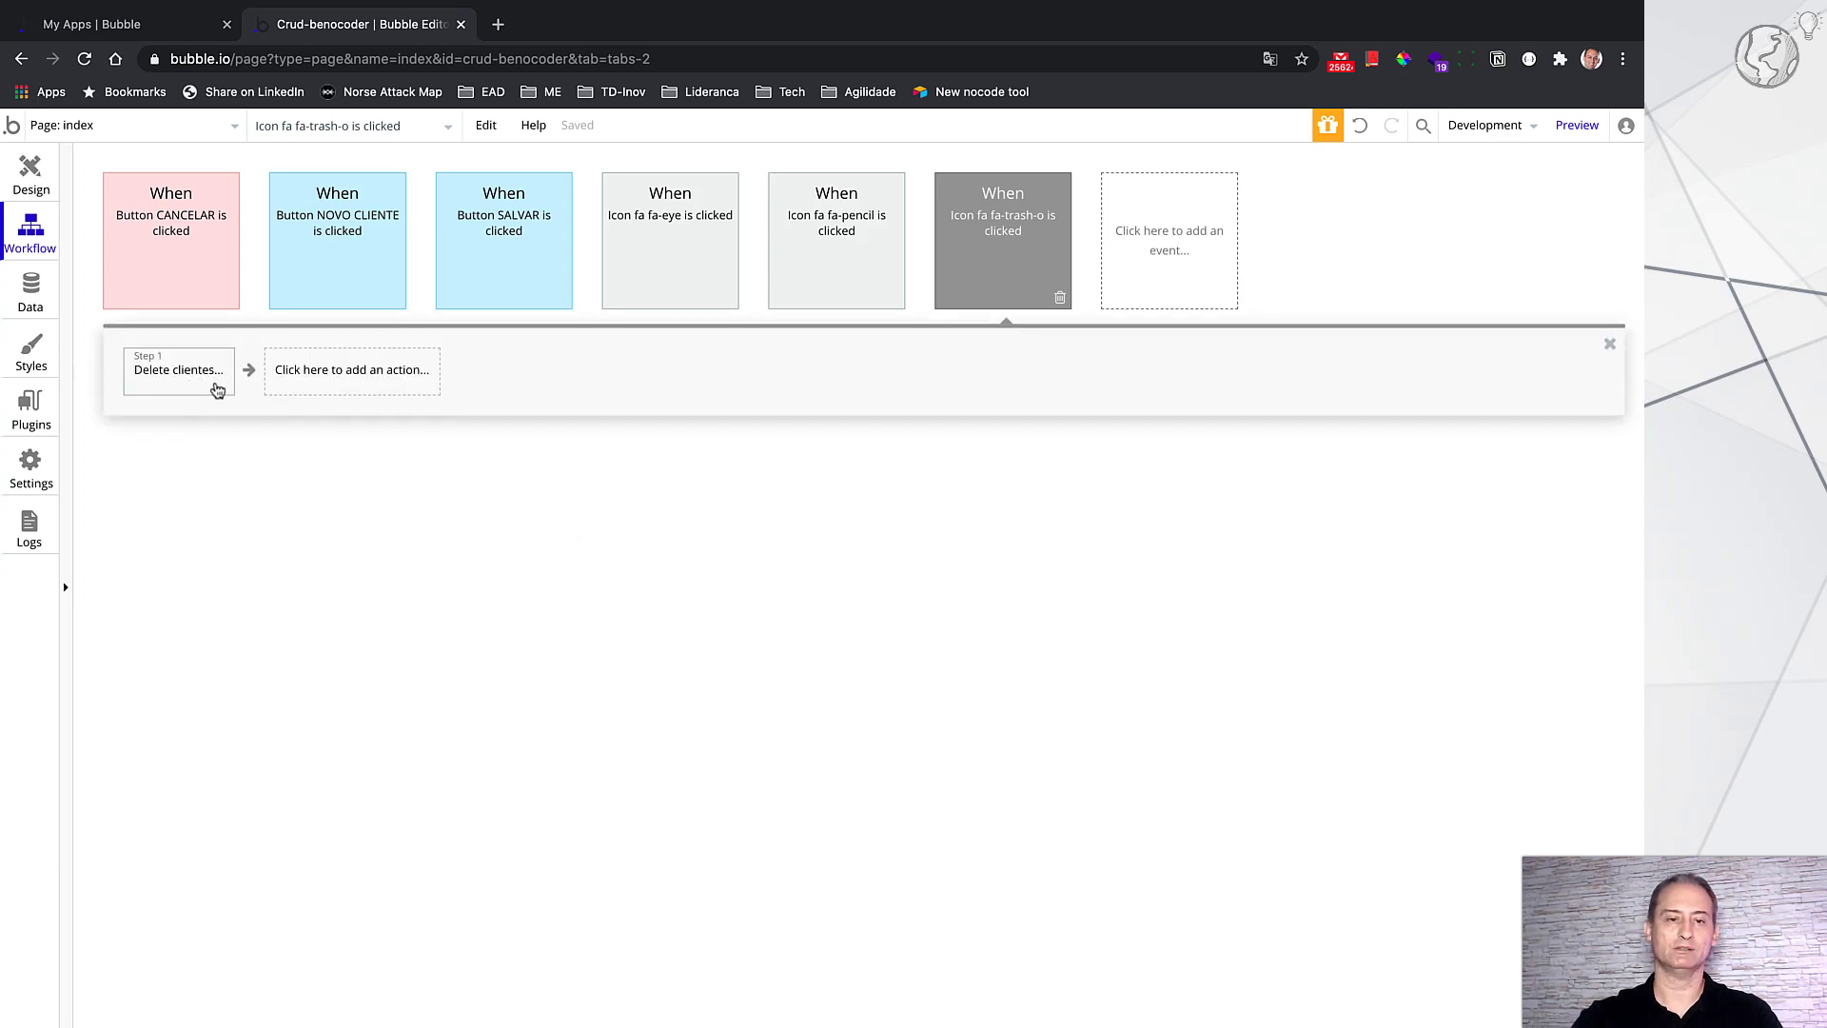
pyautogui.click(322, 384)
pyautogui.moveTo(347, 519)
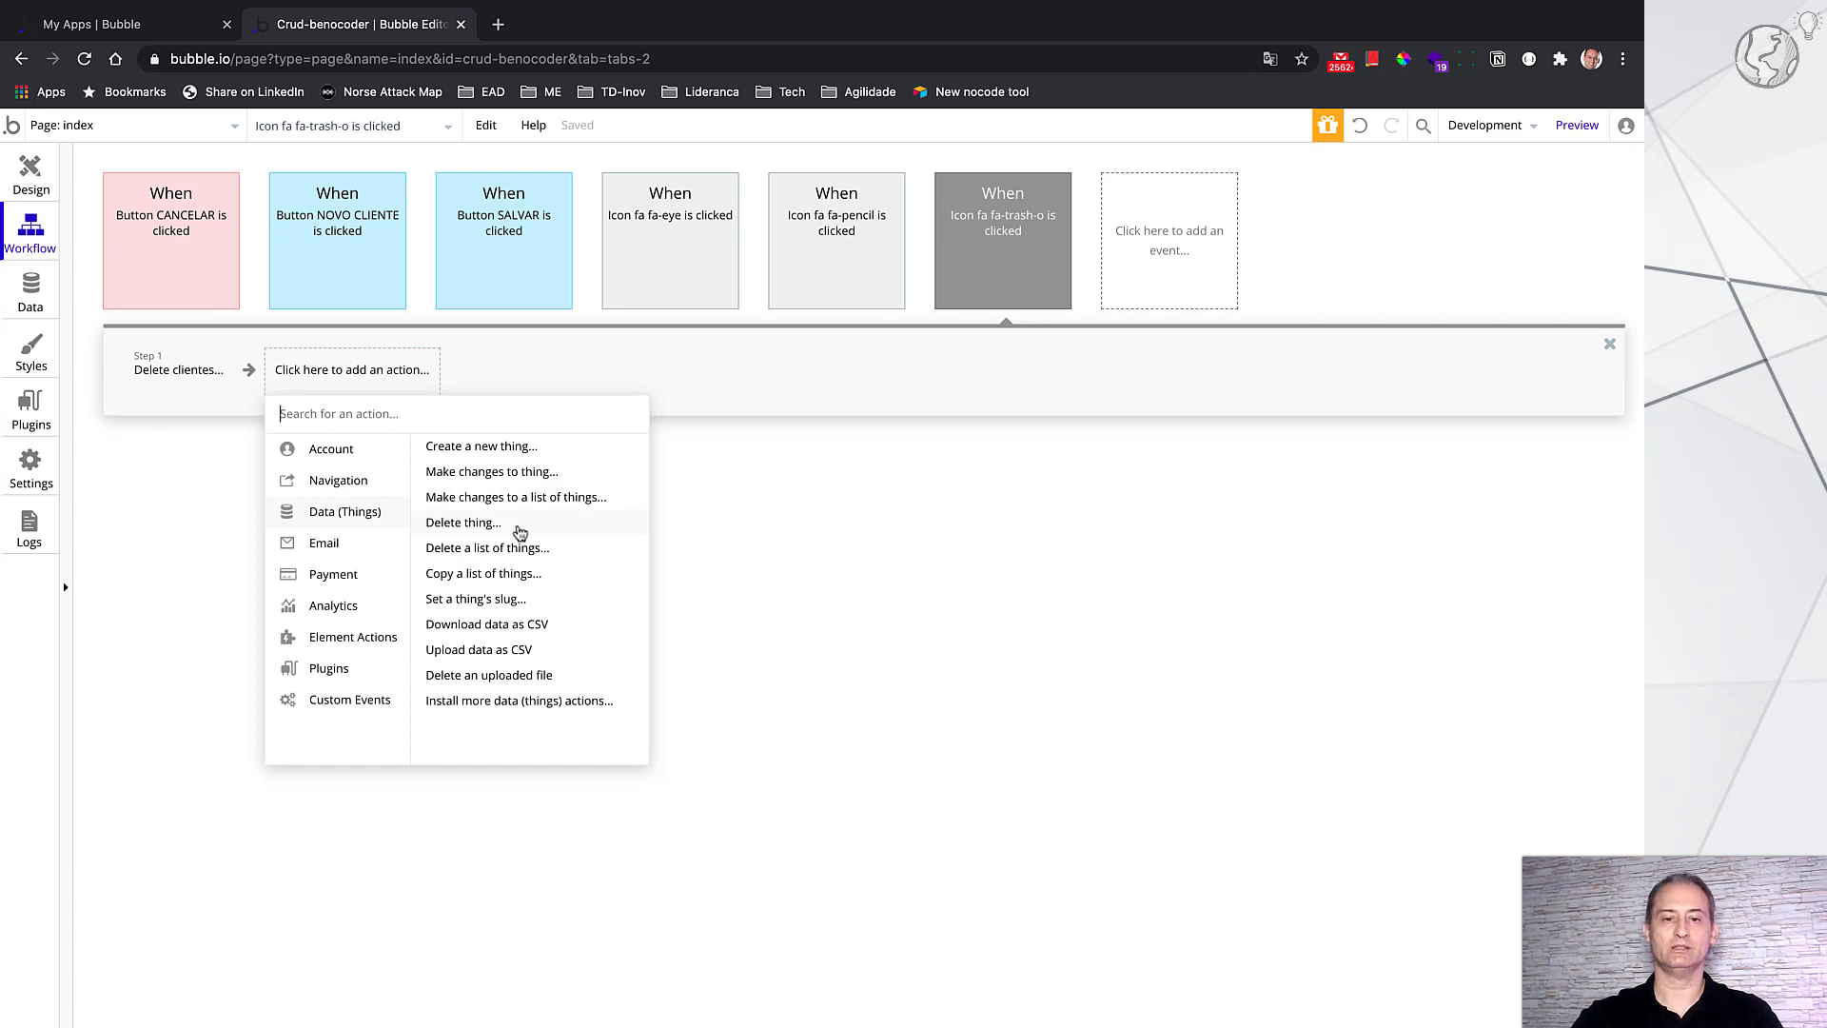
pyautogui.click(169, 371)
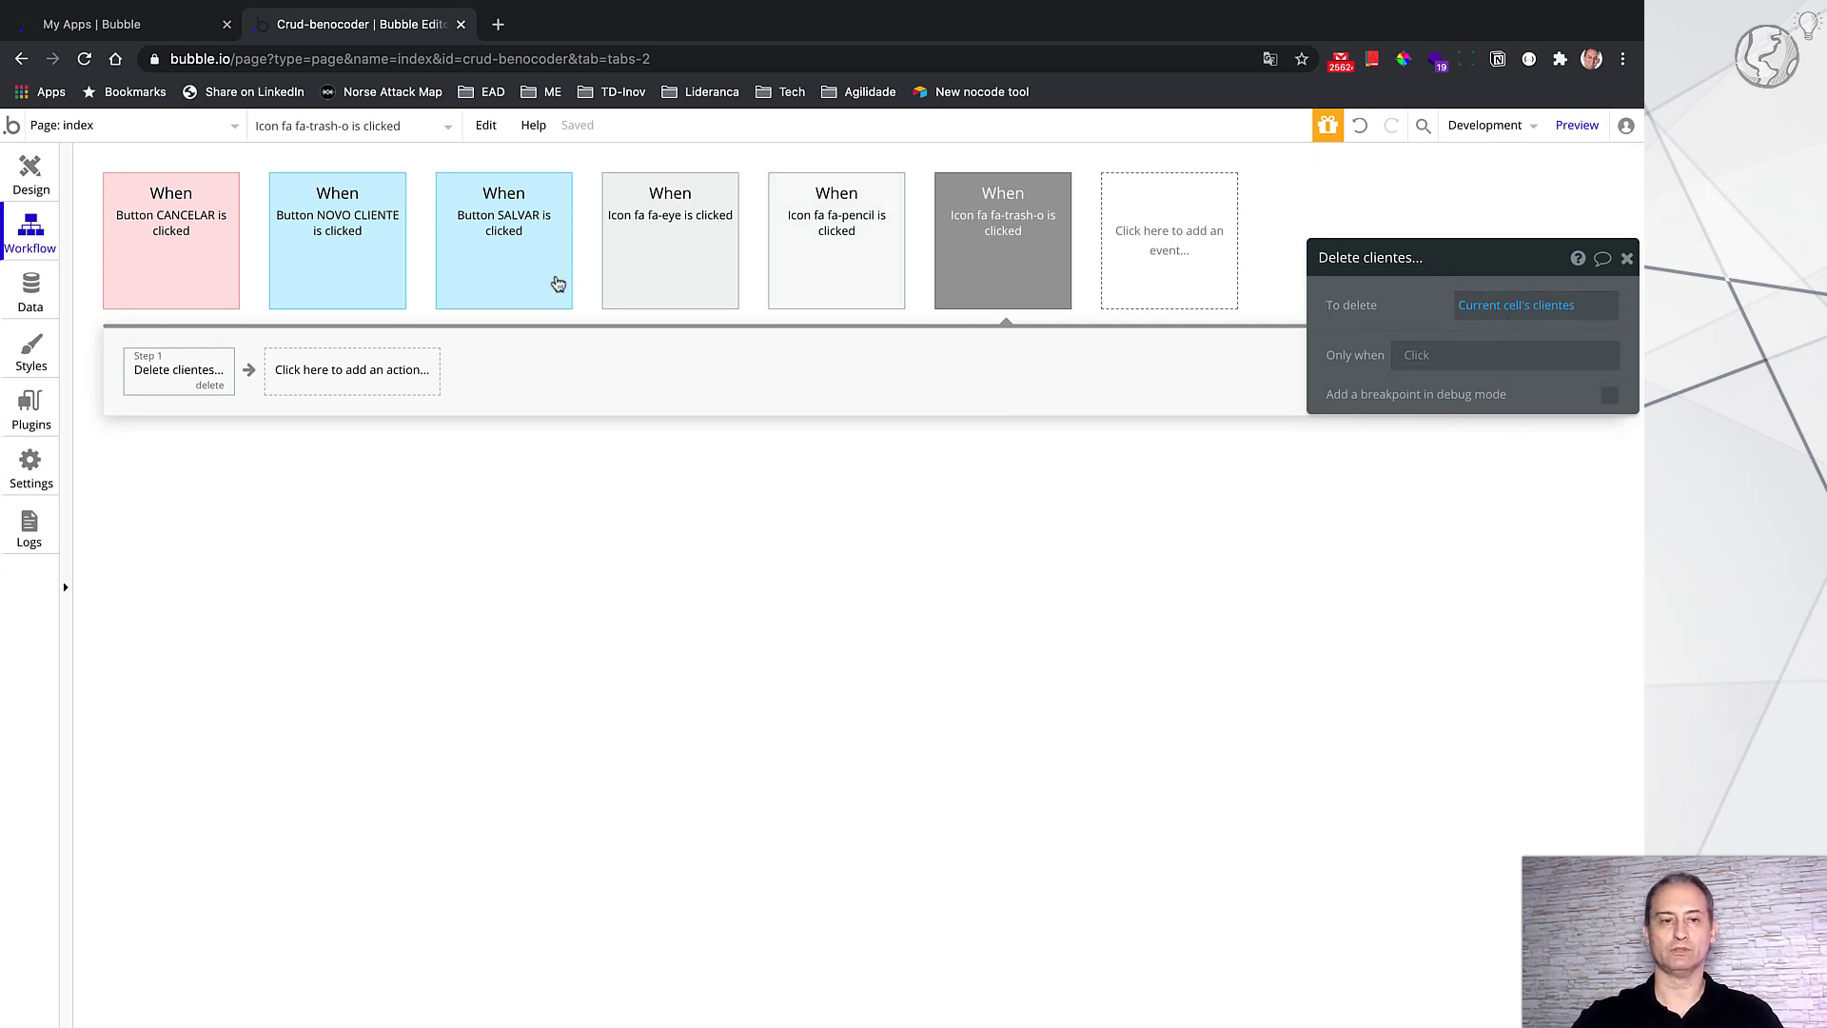
pyautogui.click(30, 176)
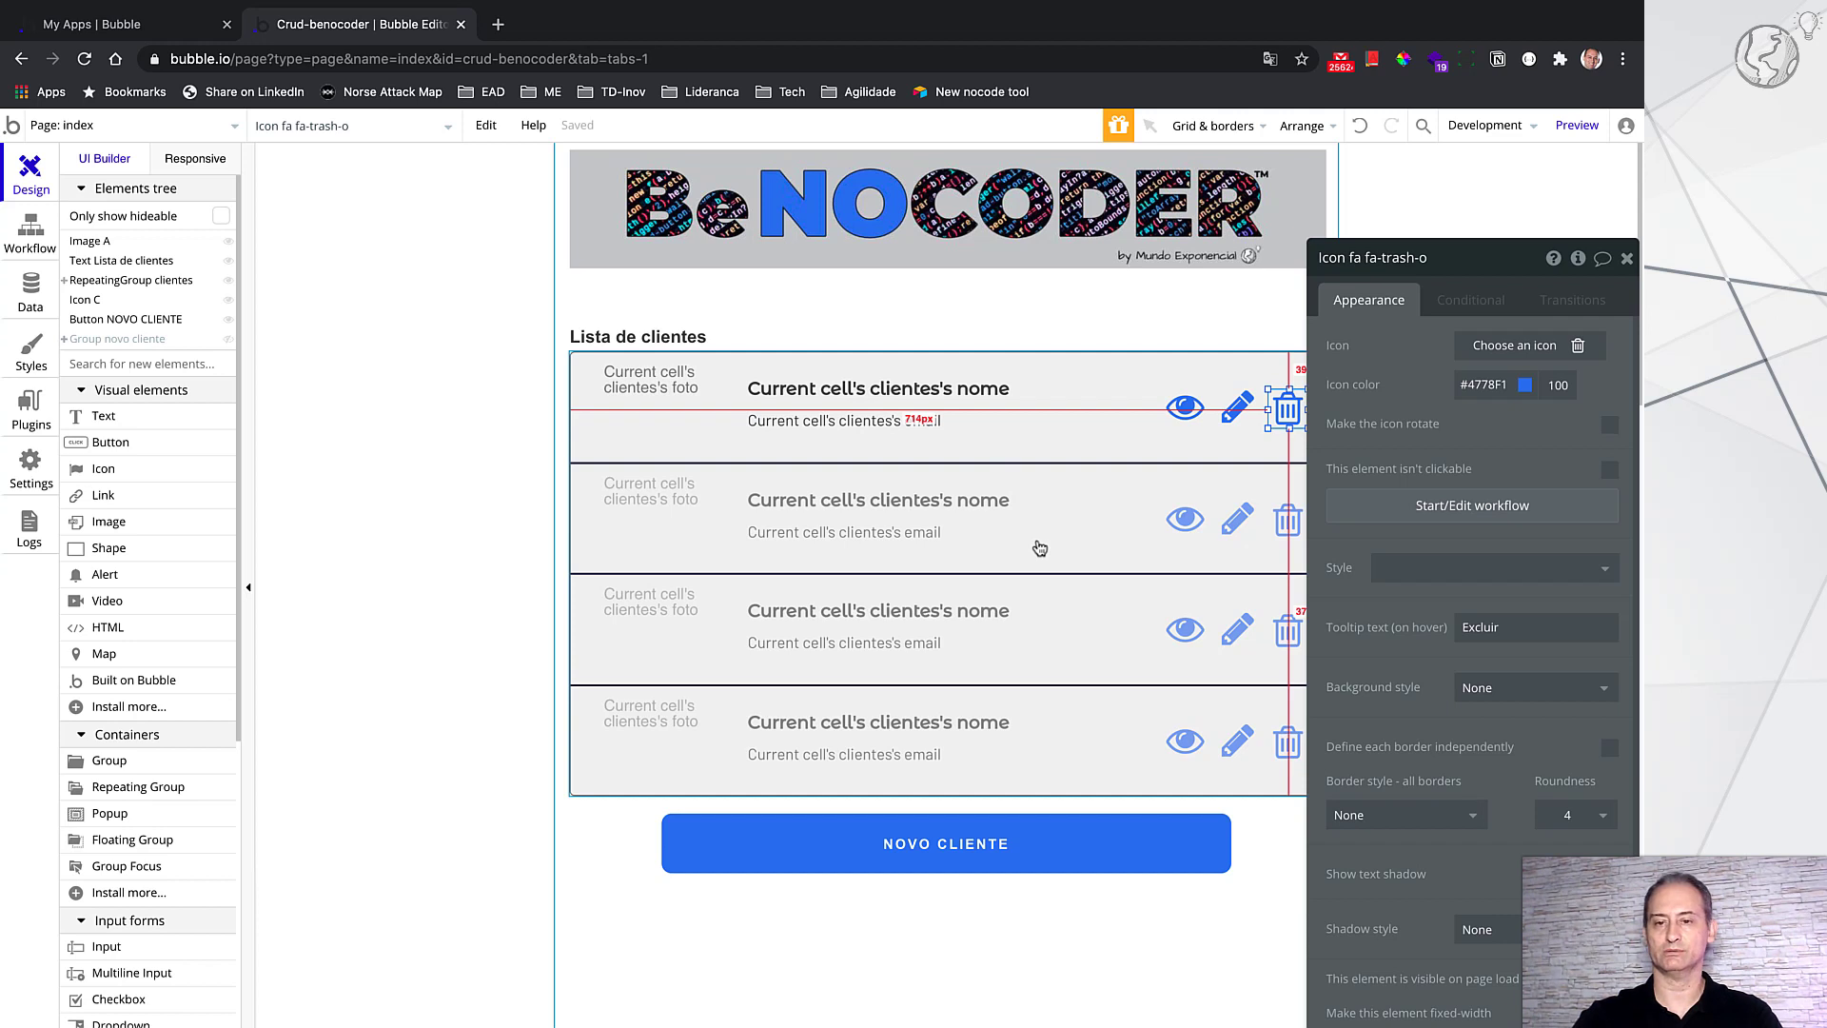
pyautogui.moveTo(1441, 286); pyautogui.dragTo(1486, 265)
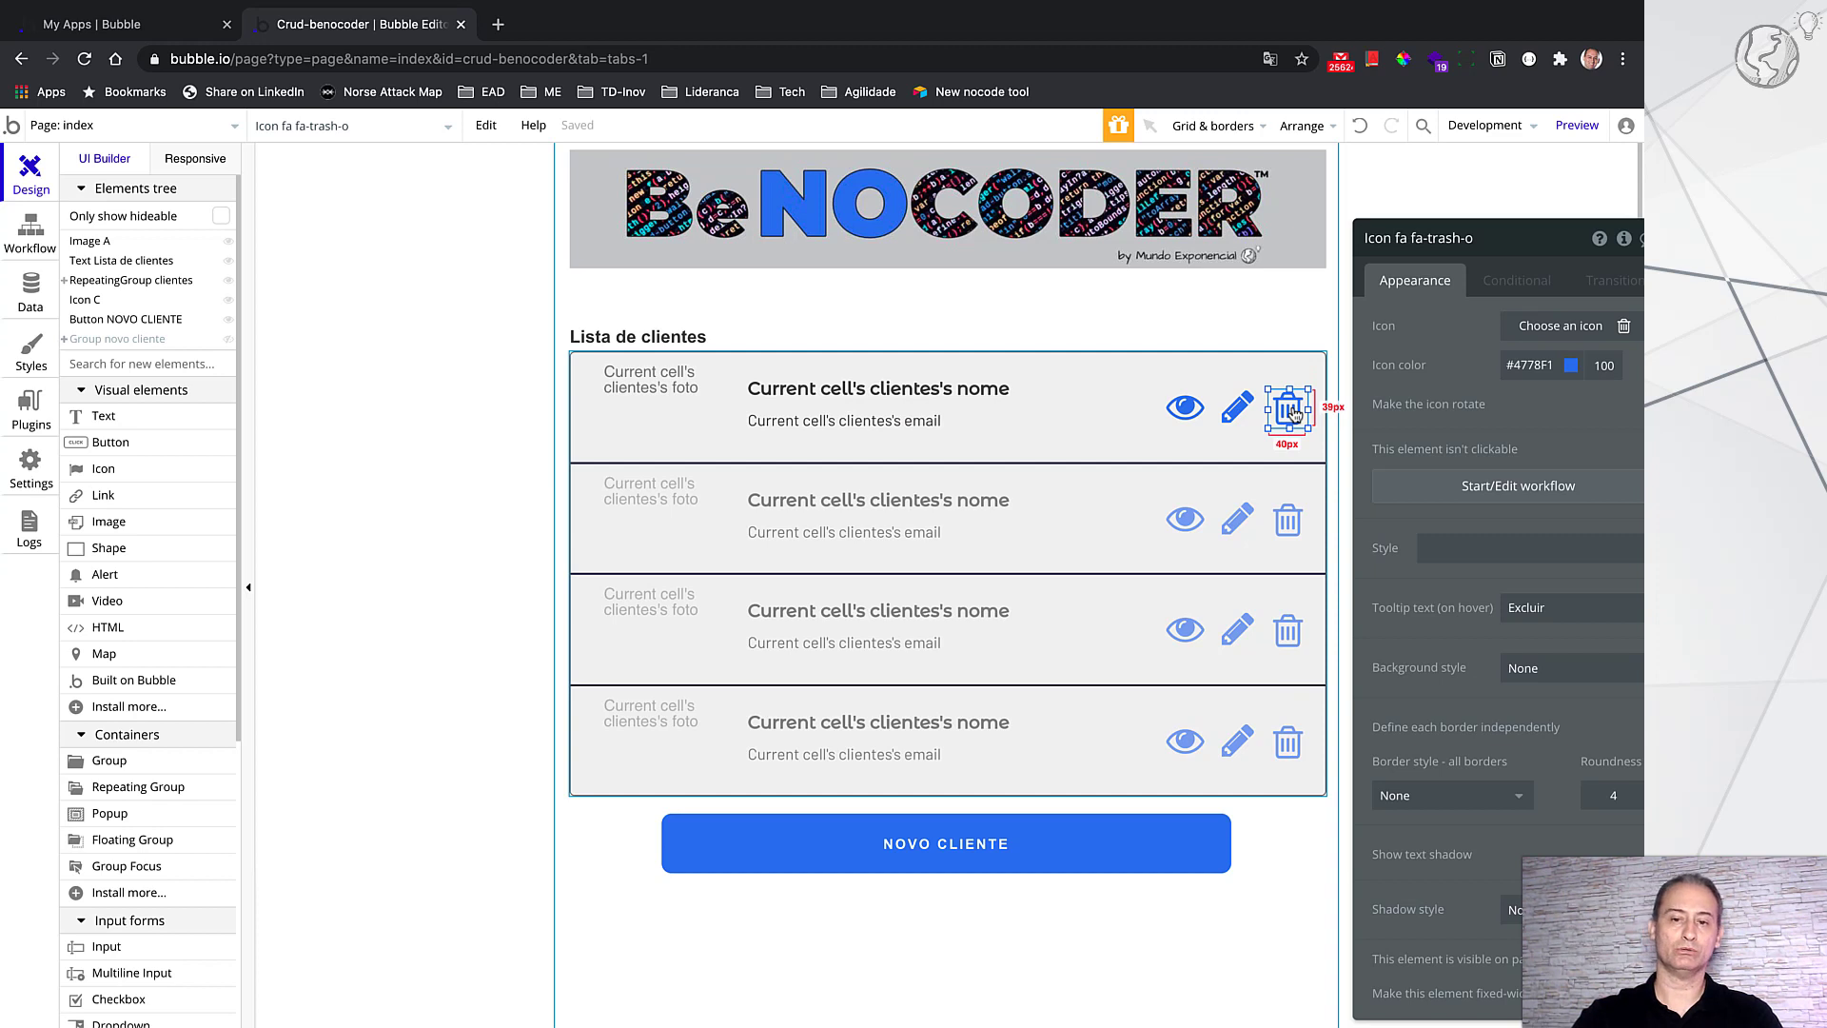
pyautogui.click(177, 128)
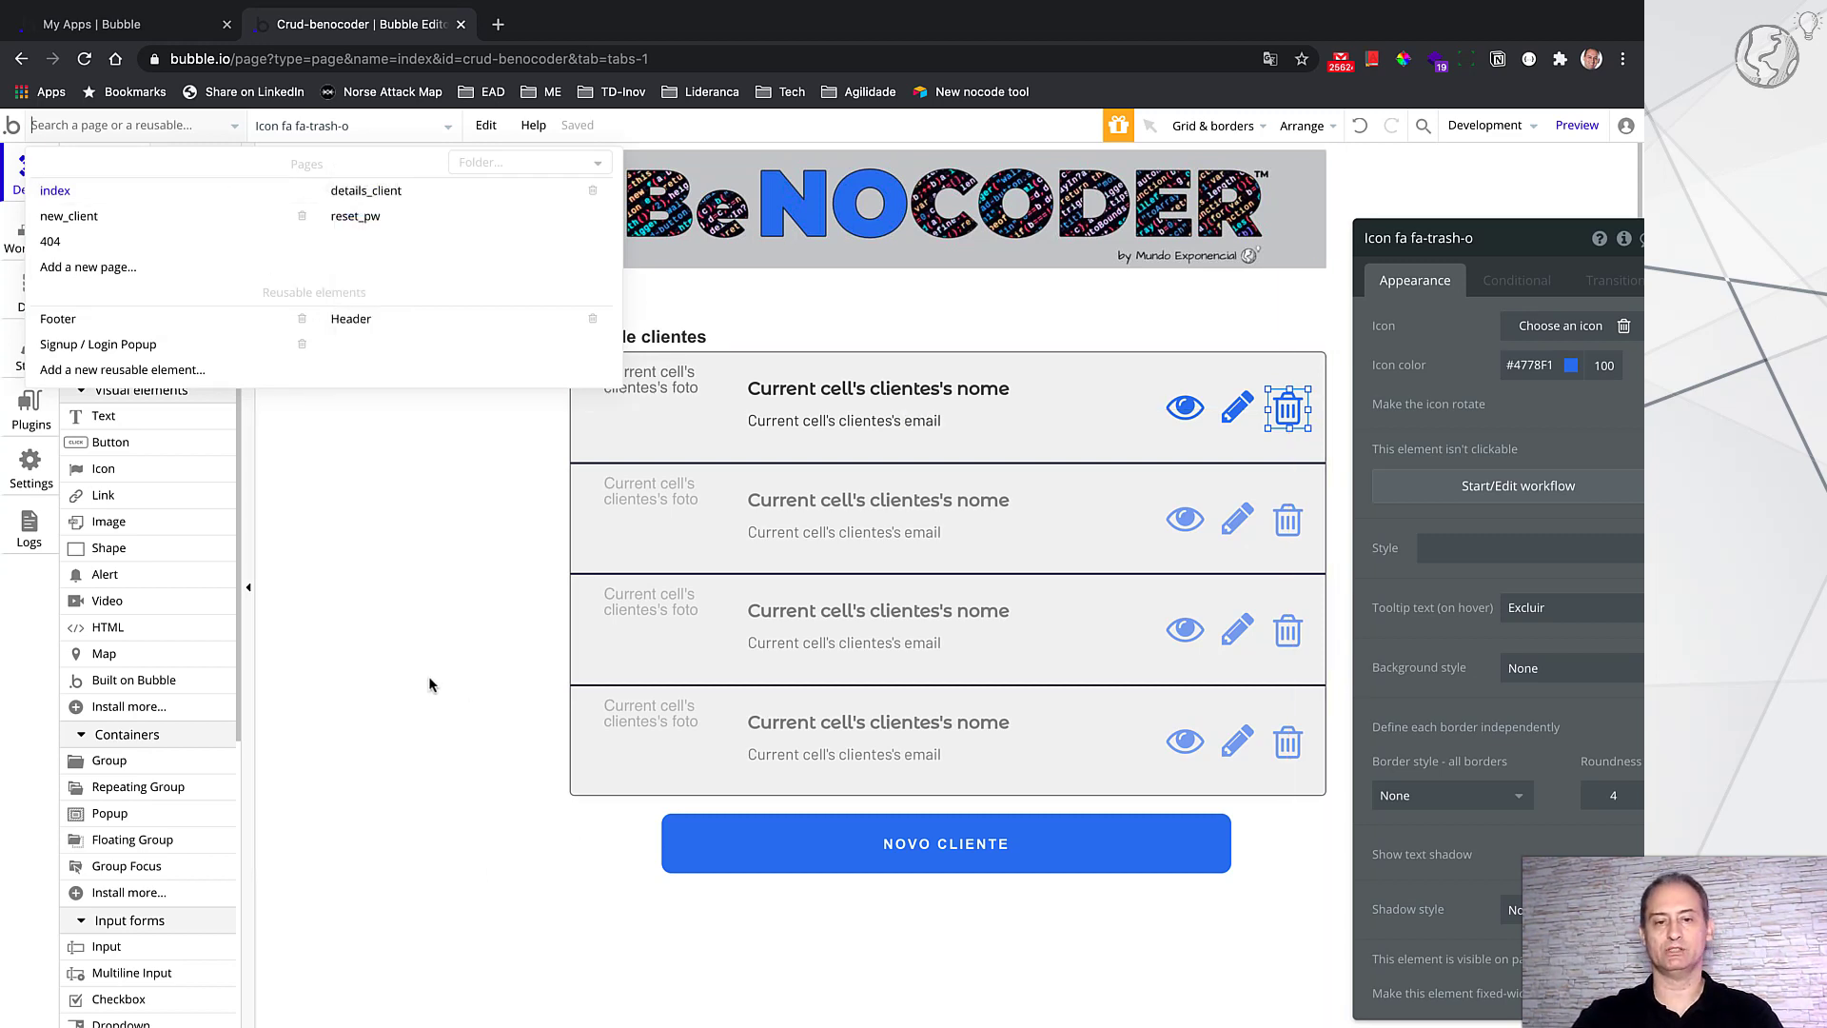
pyautogui.click(632, 910)
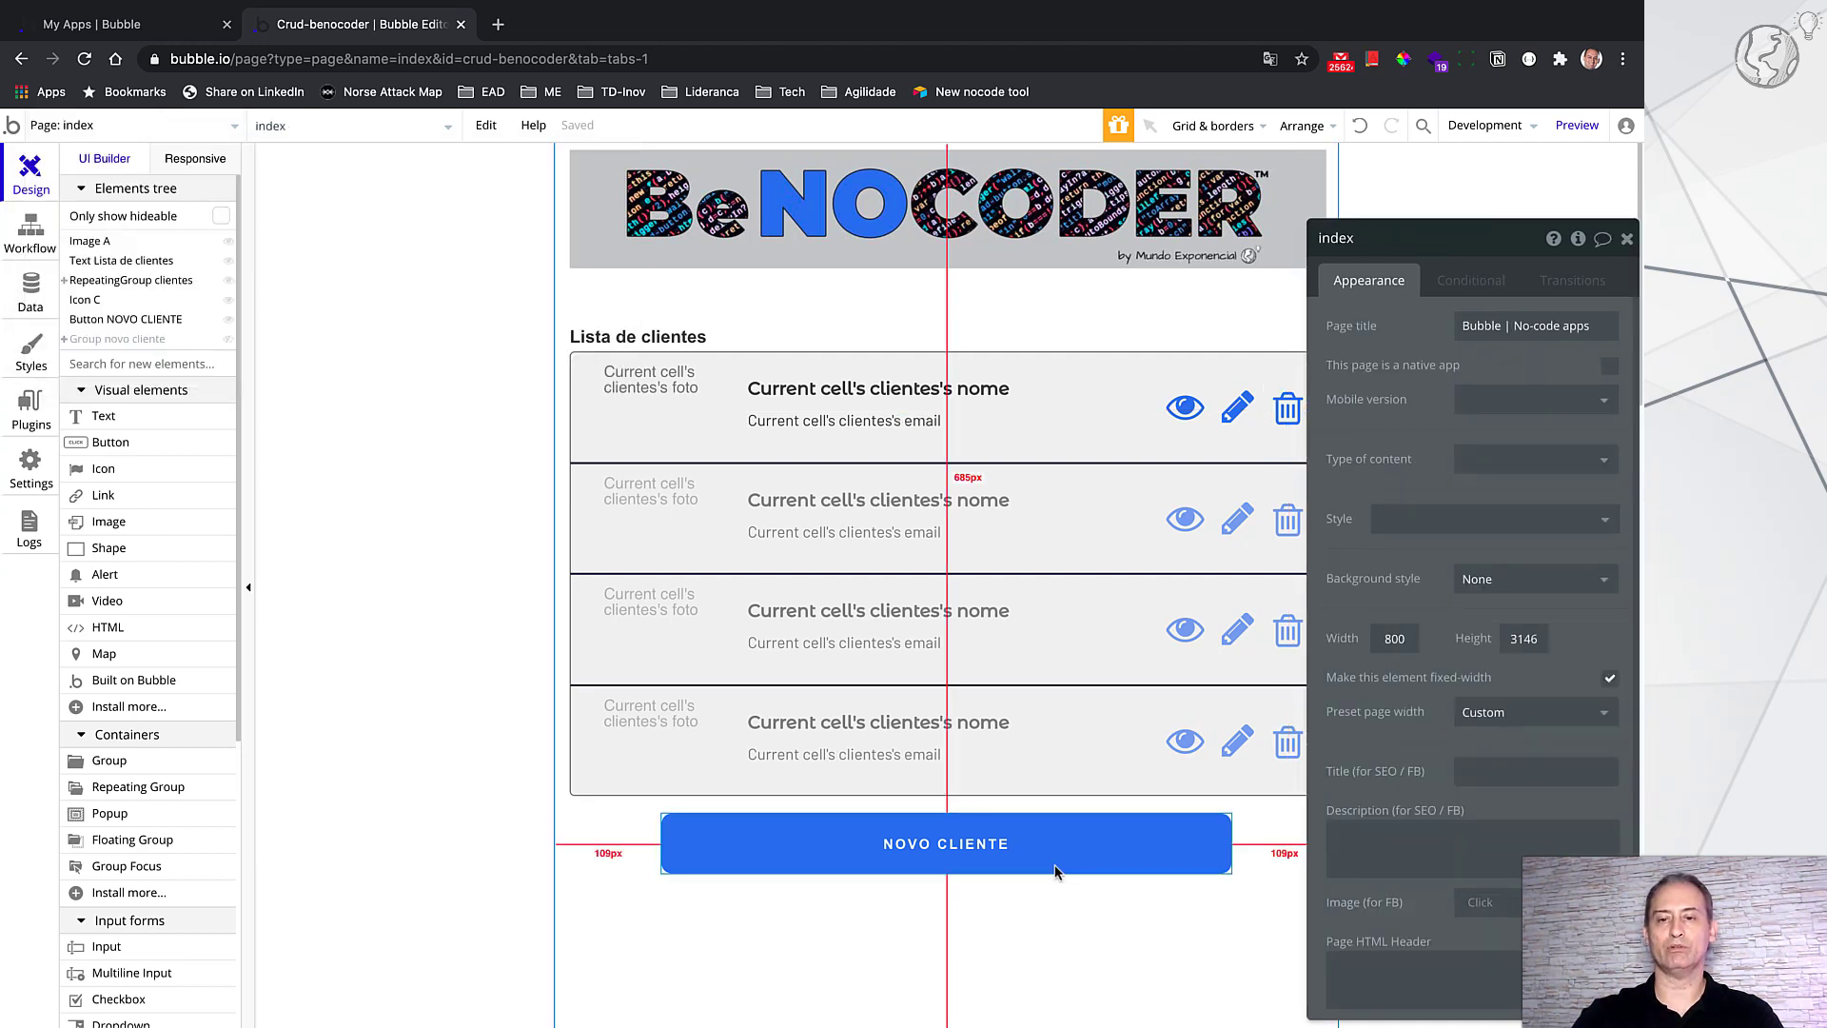
pyautogui.scroll(-3, 1002, 908)
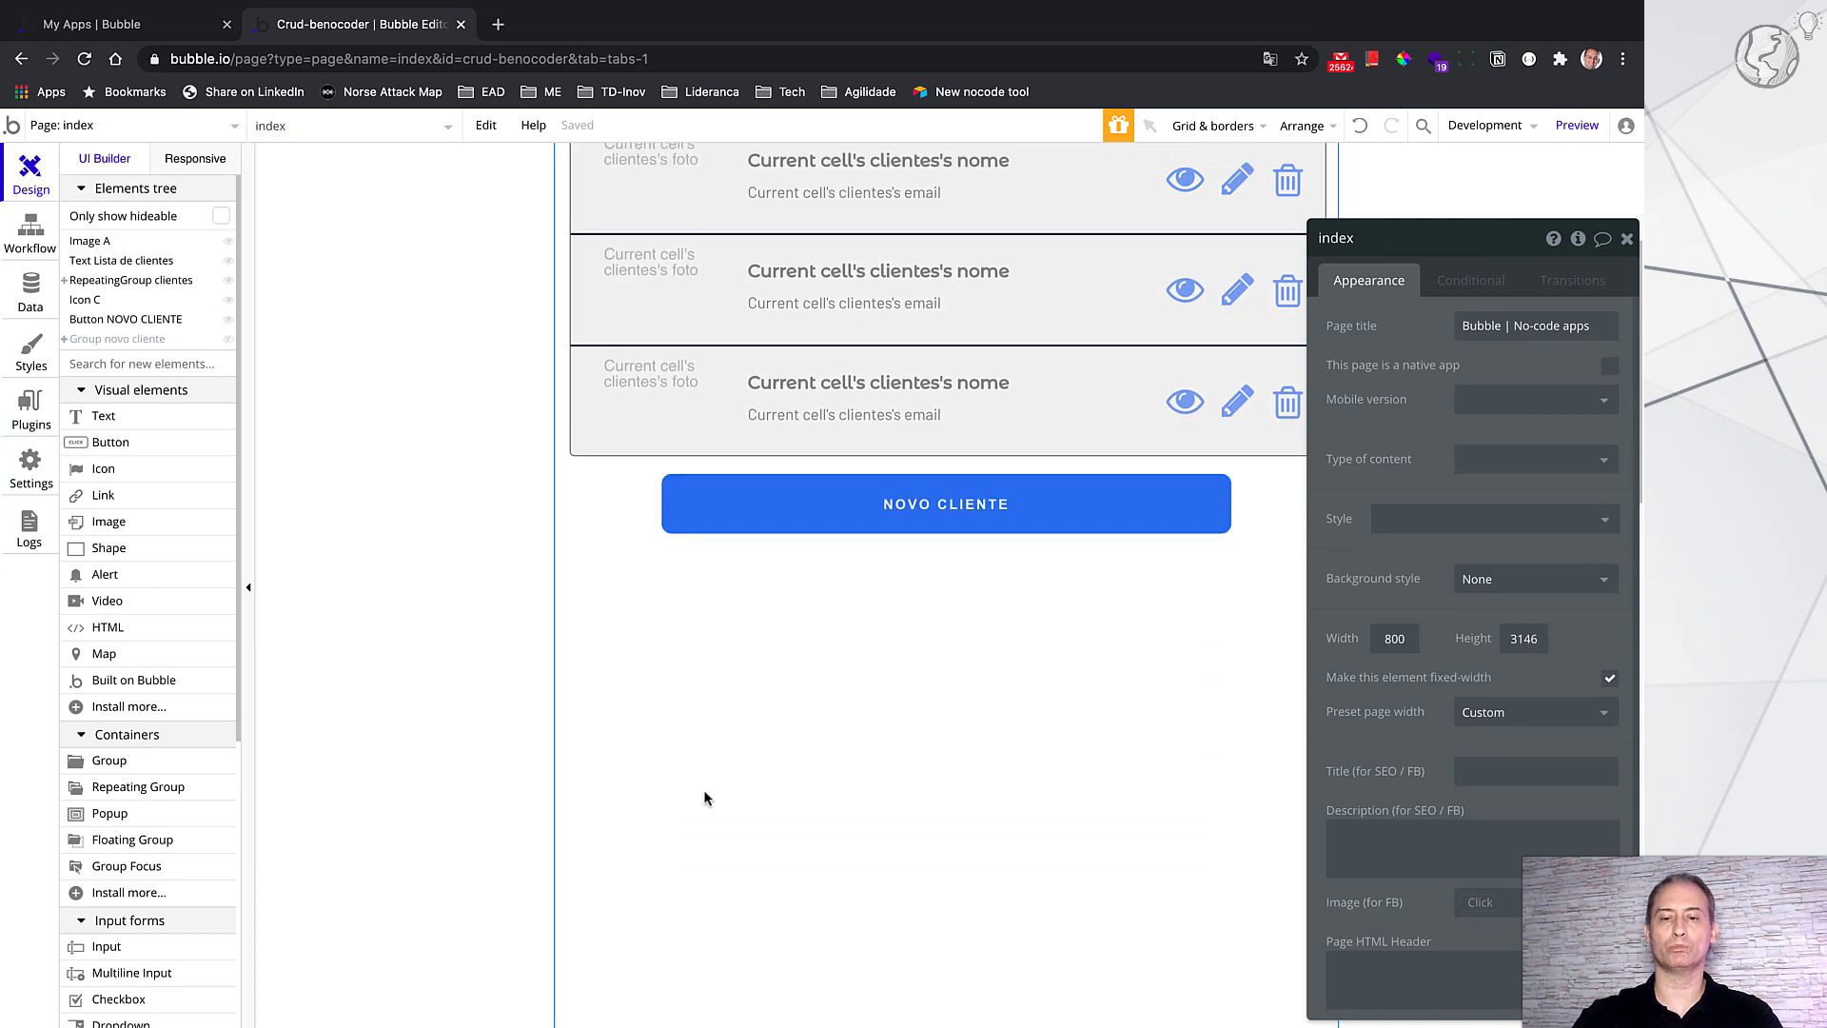
pyautogui.click(1628, 238)
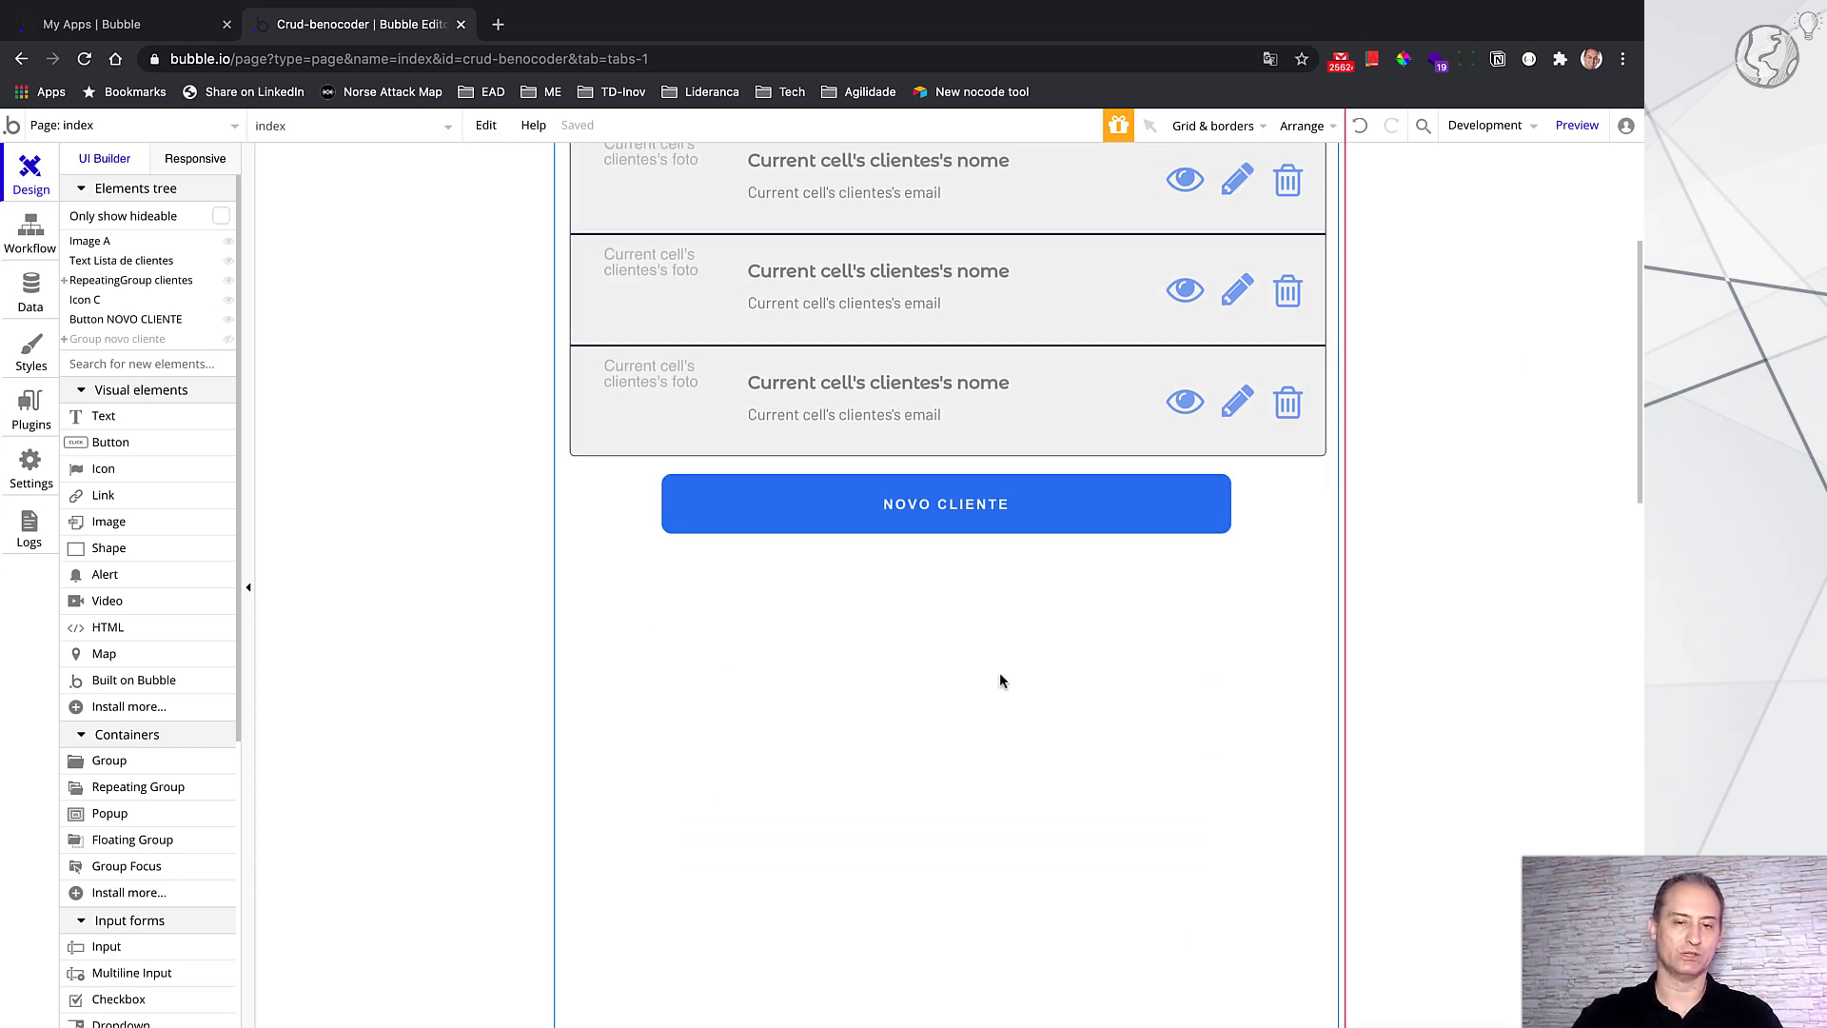
pyautogui.scroll(3, 1000, 676)
pyautogui.click(1002, 682)
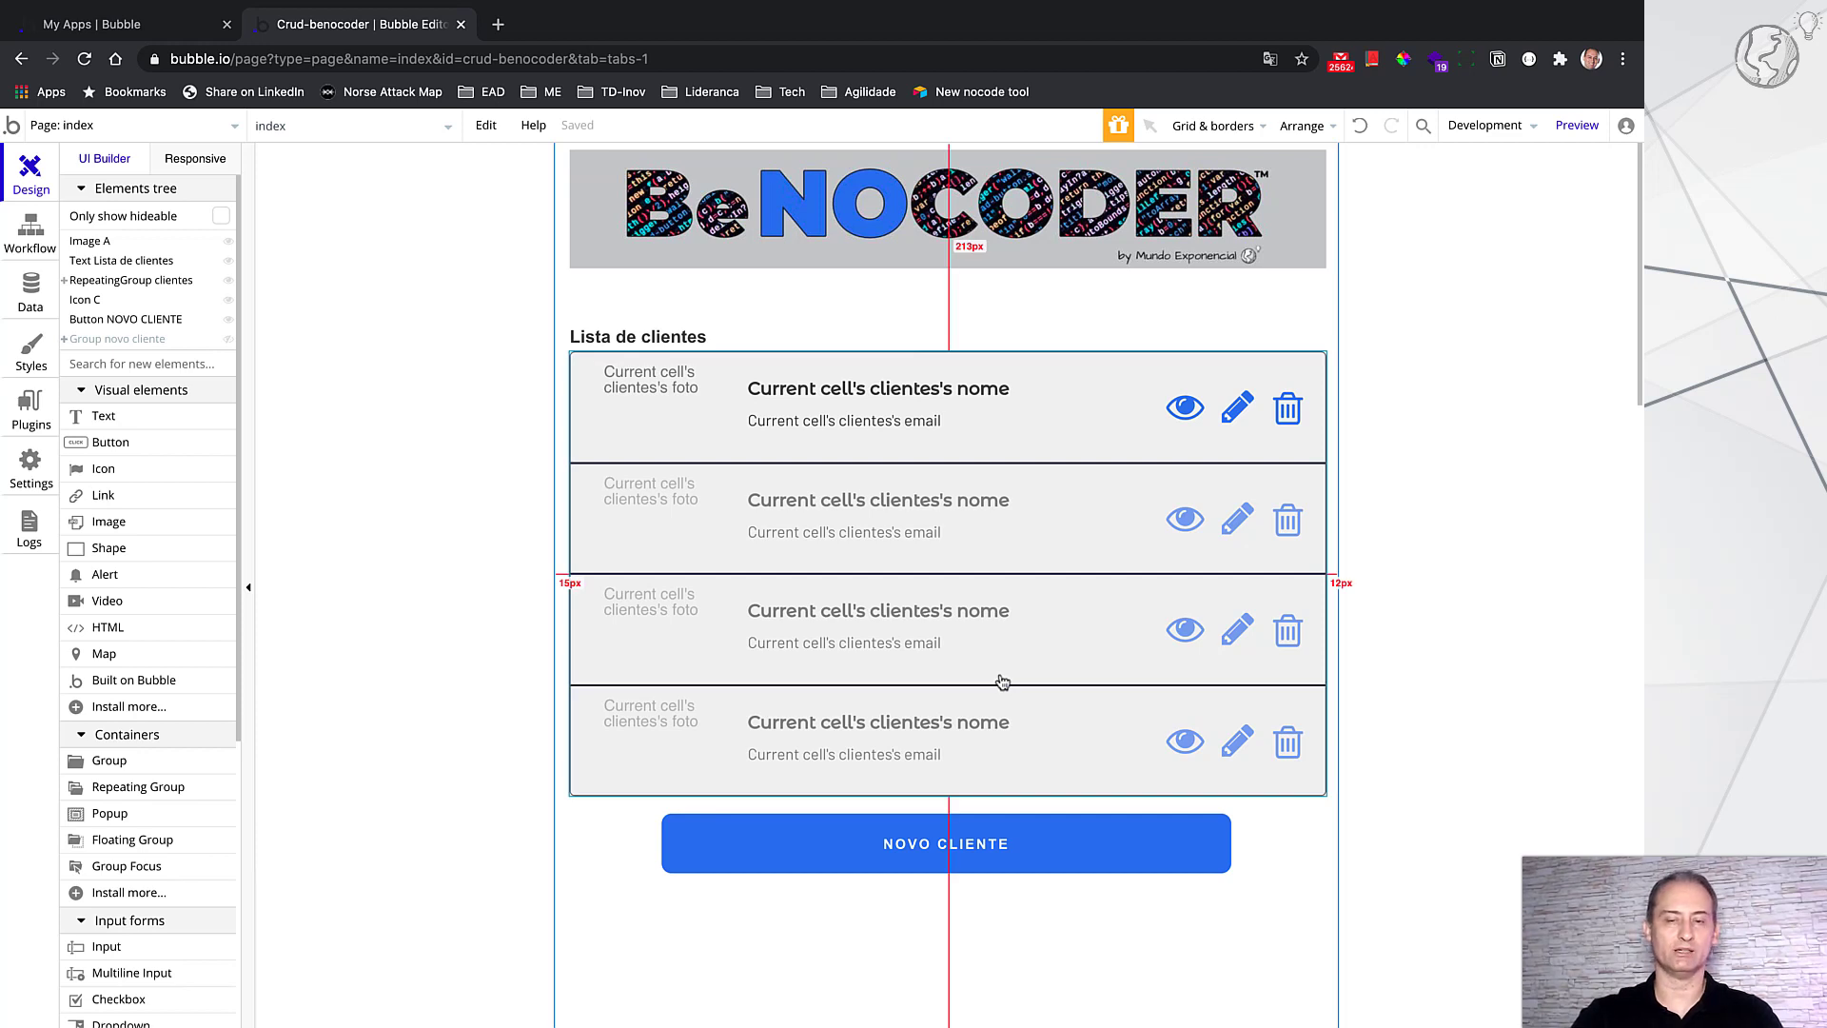